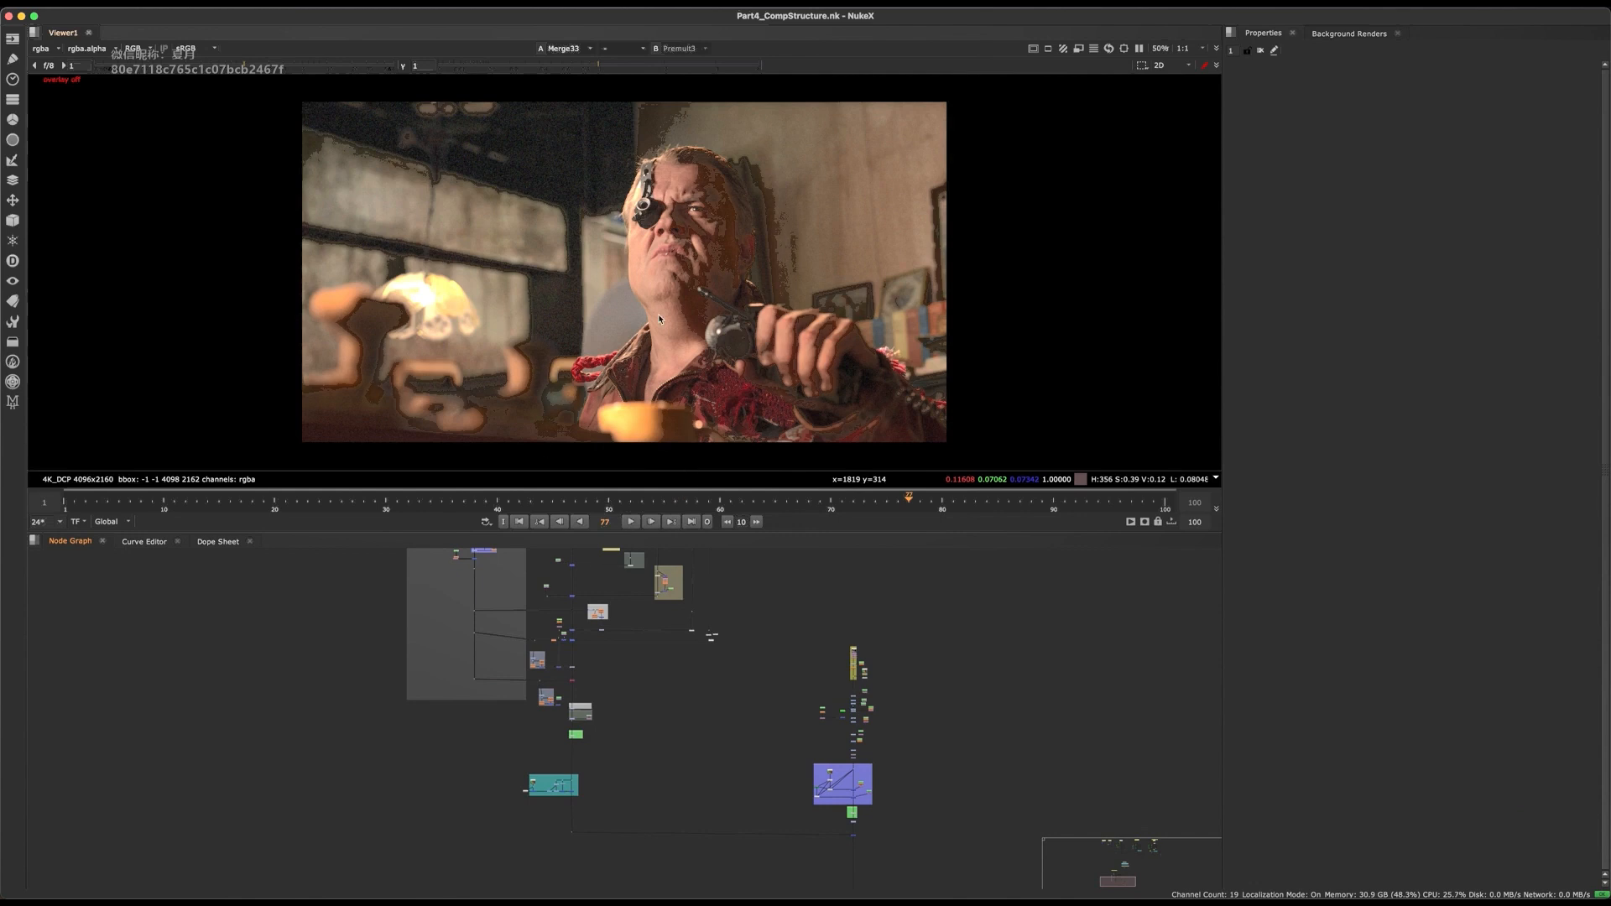
- Examine the grey patch beside the man's jaw in the comp up close for edge problems
{"action": "scroll", "coordinate": [660, 319], "scroll_direction": "up", "scroll_amount": 8}
{"action": "middle_click_drag", "start_coordinate": [659, 319], "coordinate": [862, 380]}
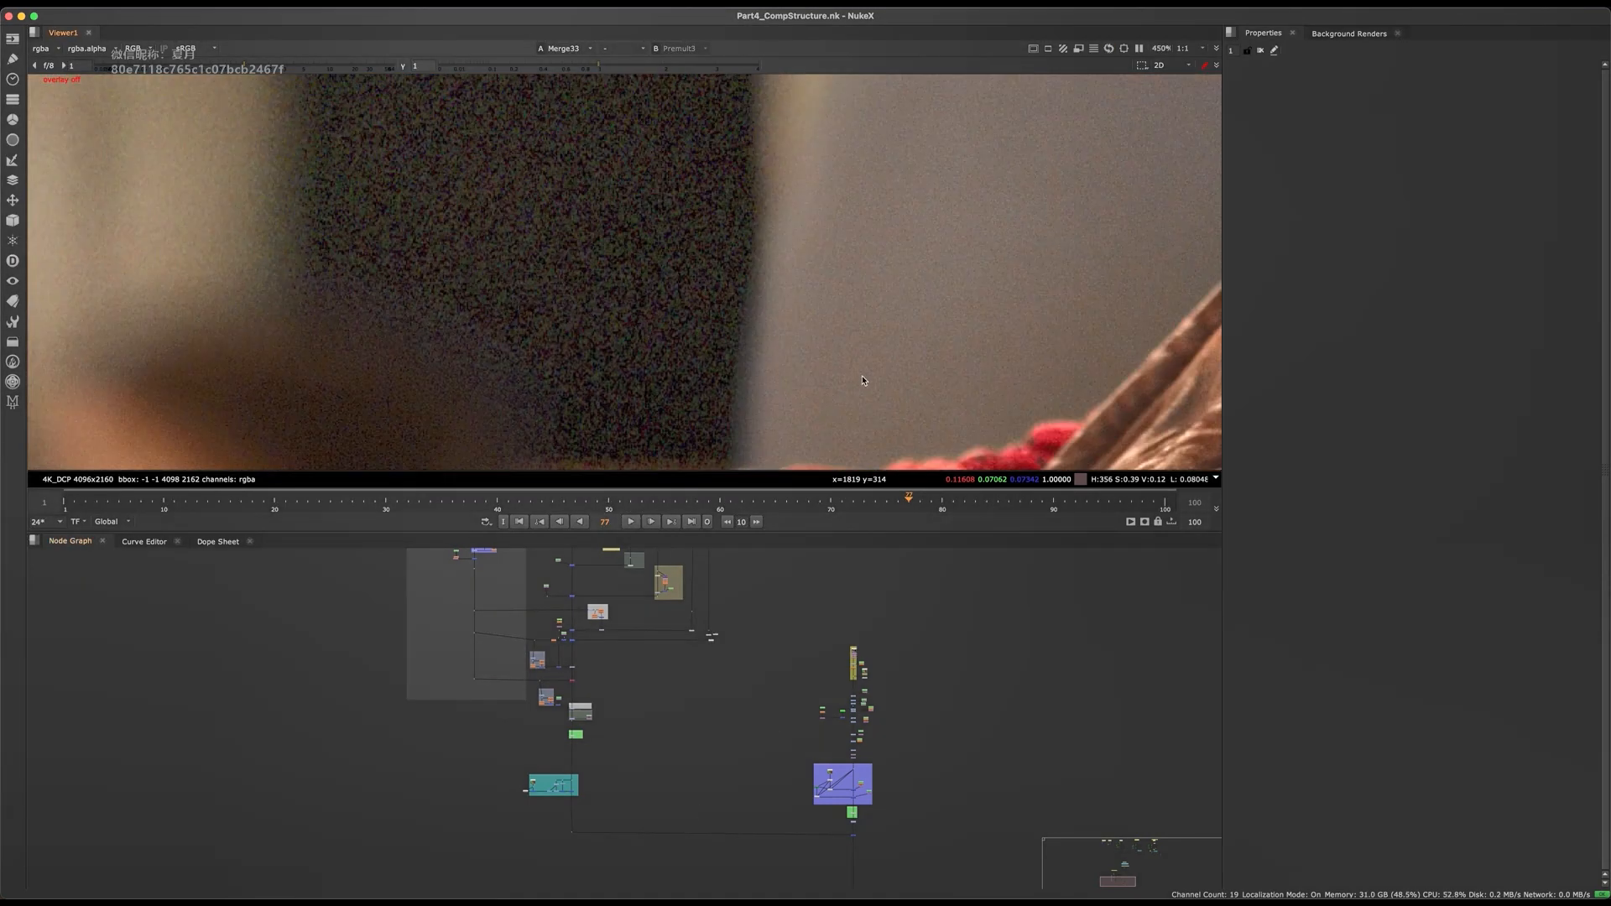
{"action": "scroll", "coordinate": [862, 380], "scroll_direction": "down", "scroll_amount": 5}
{"action": "scroll", "coordinate": [773, 348], "scroll_direction": "up", "scroll_amount": 4}
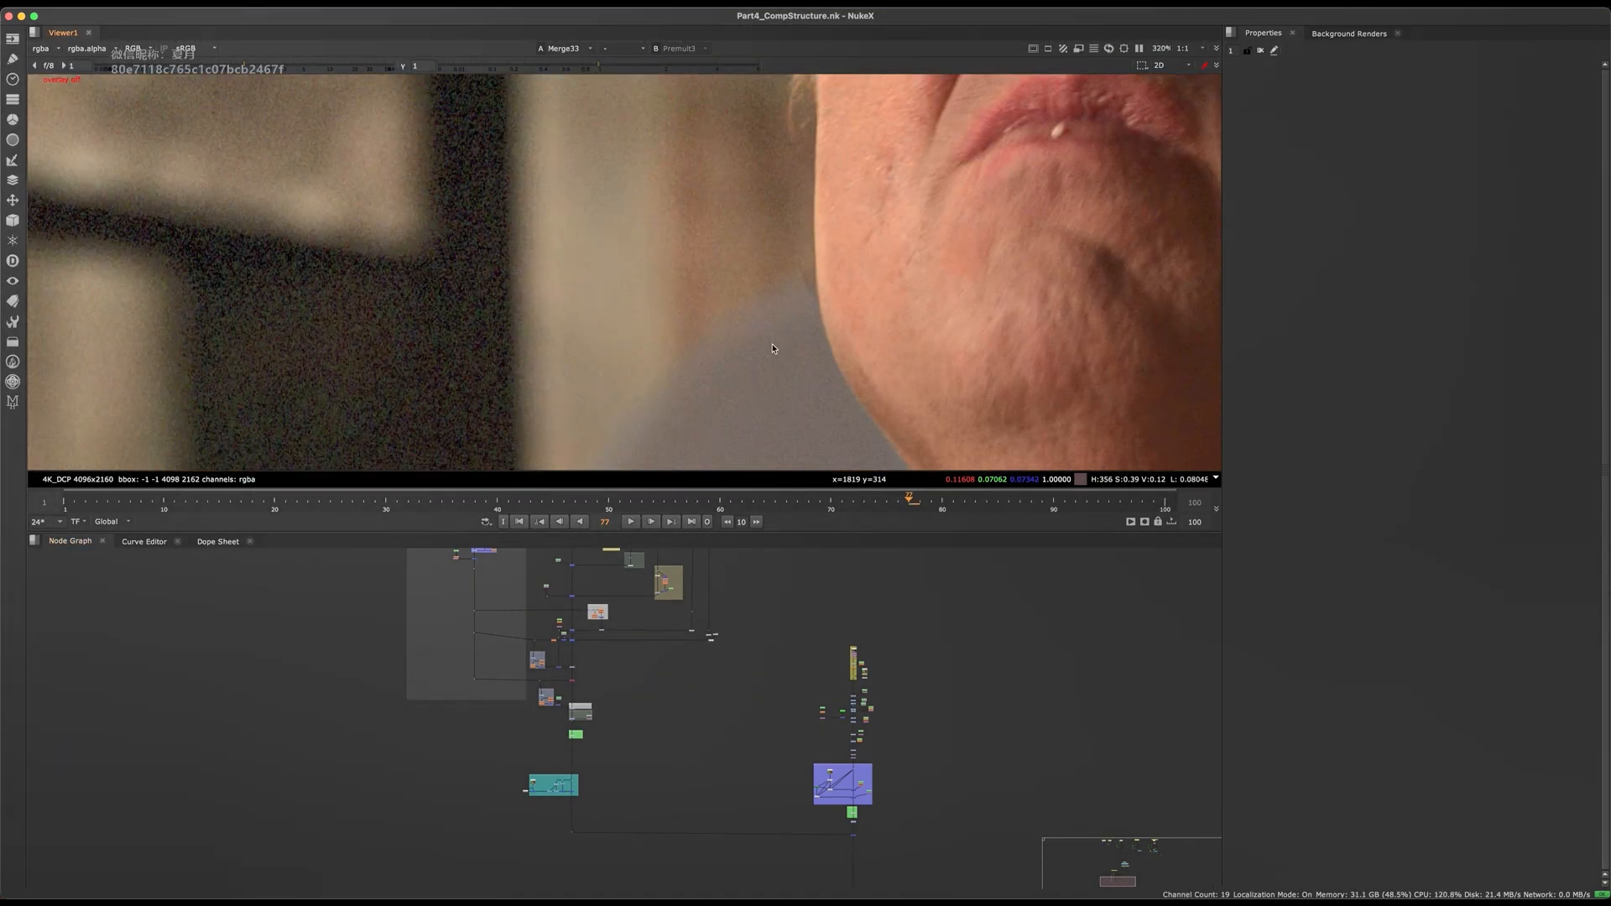
{"action": "scroll", "coordinate": [773, 348], "scroll_direction": "down", "scroll_amount": 8}
{"action": "scroll", "coordinate": [689, 179], "scroll_direction": "up", "scroll_amount": 12}
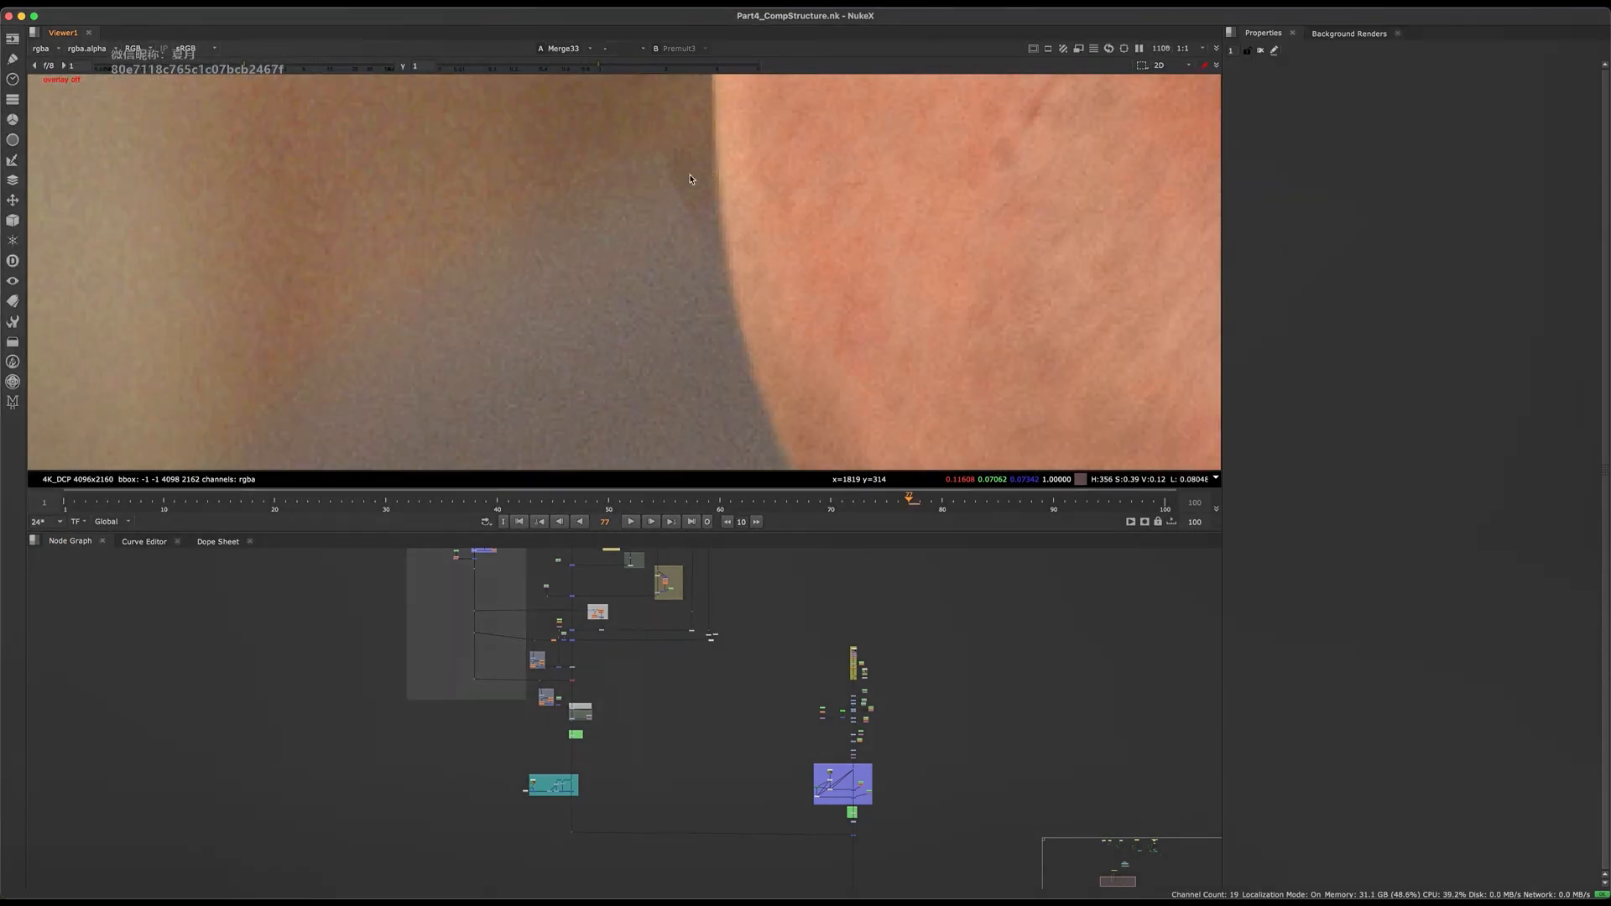
{"action": "scroll", "coordinate": [604, 803], "scroll_direction": "up", "scroll_amount": 4}
{"action": "scroll", "coordinate": [739, 269], "scroll_direction": "down", "scroll_amount": 12}
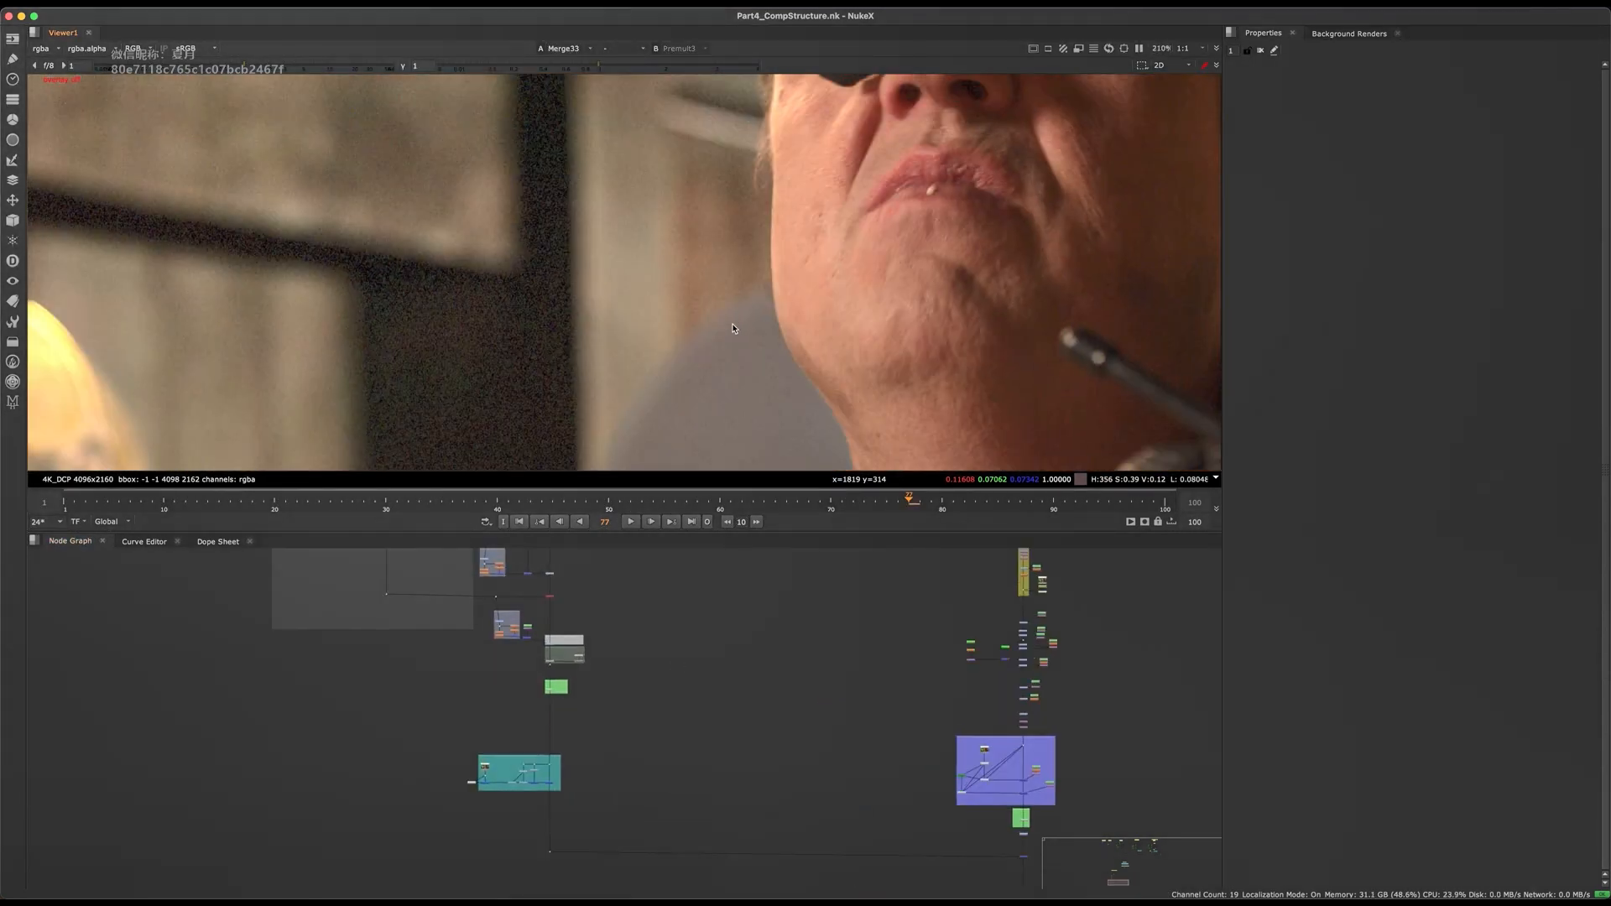
{"action": "scroll", "coordinate": [653, 599], "scroll_direction": "down", "scroll_amount": 3}
- Display the outputs of the two stacked Keymix nodes near the Edge Alpha section in the viewer
{"action": "scroll", "coordinate": [588, 671], "scroll_direction": "up", "scroll_amount": 5}
{"action": "left_click", "coordinate": [577, 703]}
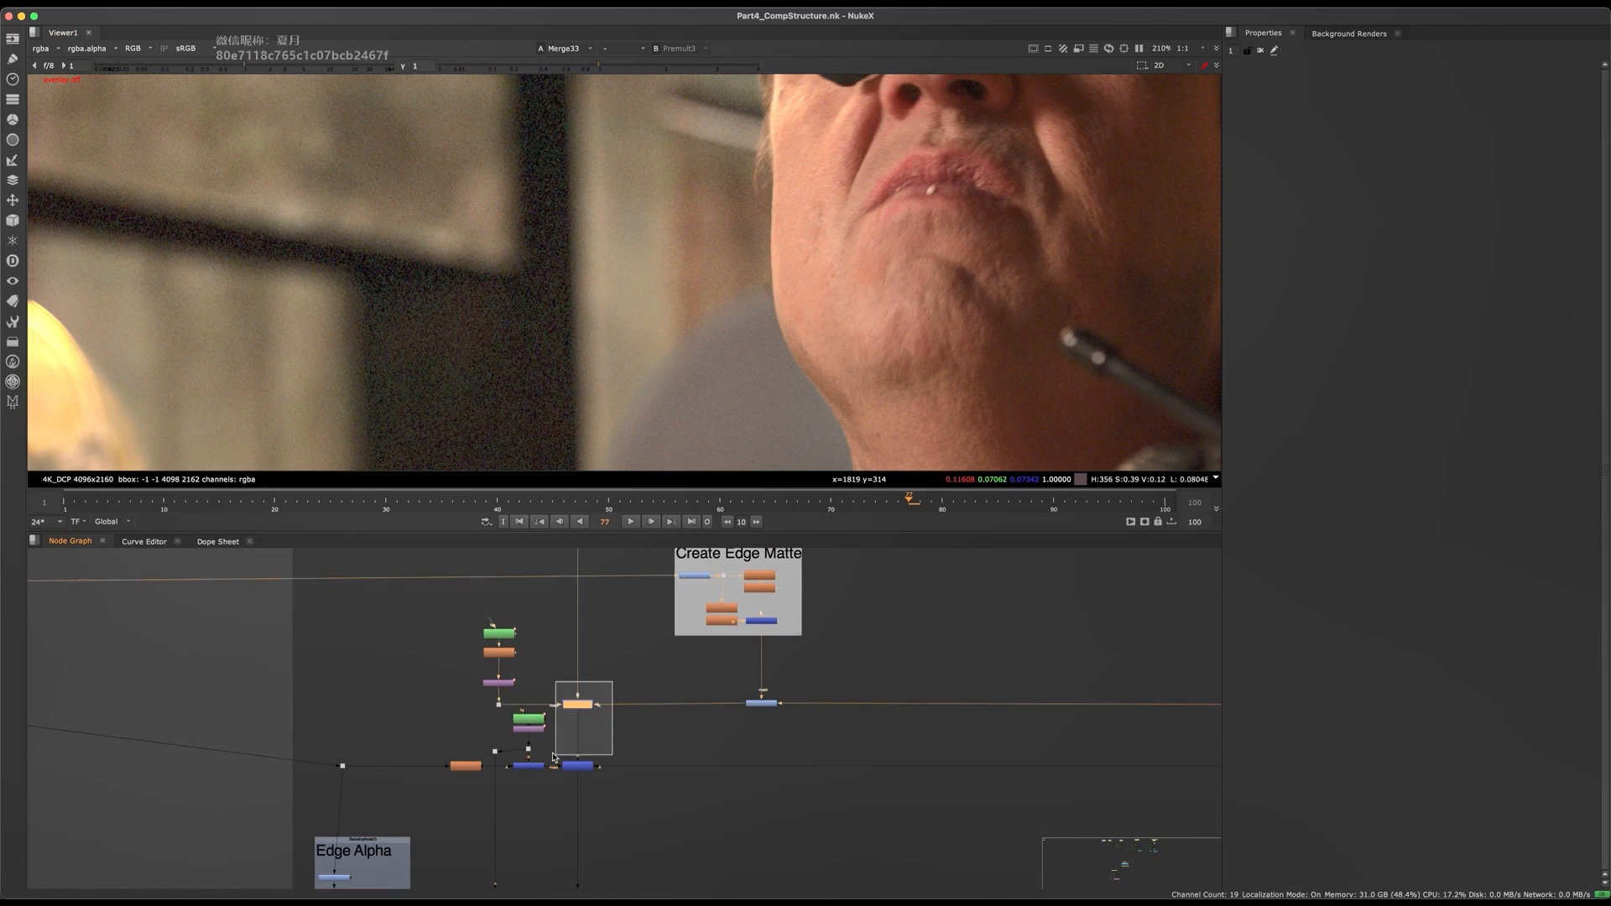
{"action": "key", "text": "1"}
{"action": "middle_click_drag", "start_coordinate": [576, 628], "coordinate": [610, 612]}
{"action": "left_click", "coordinate": [619, 737]}
{"action": "key", "text": "1"}
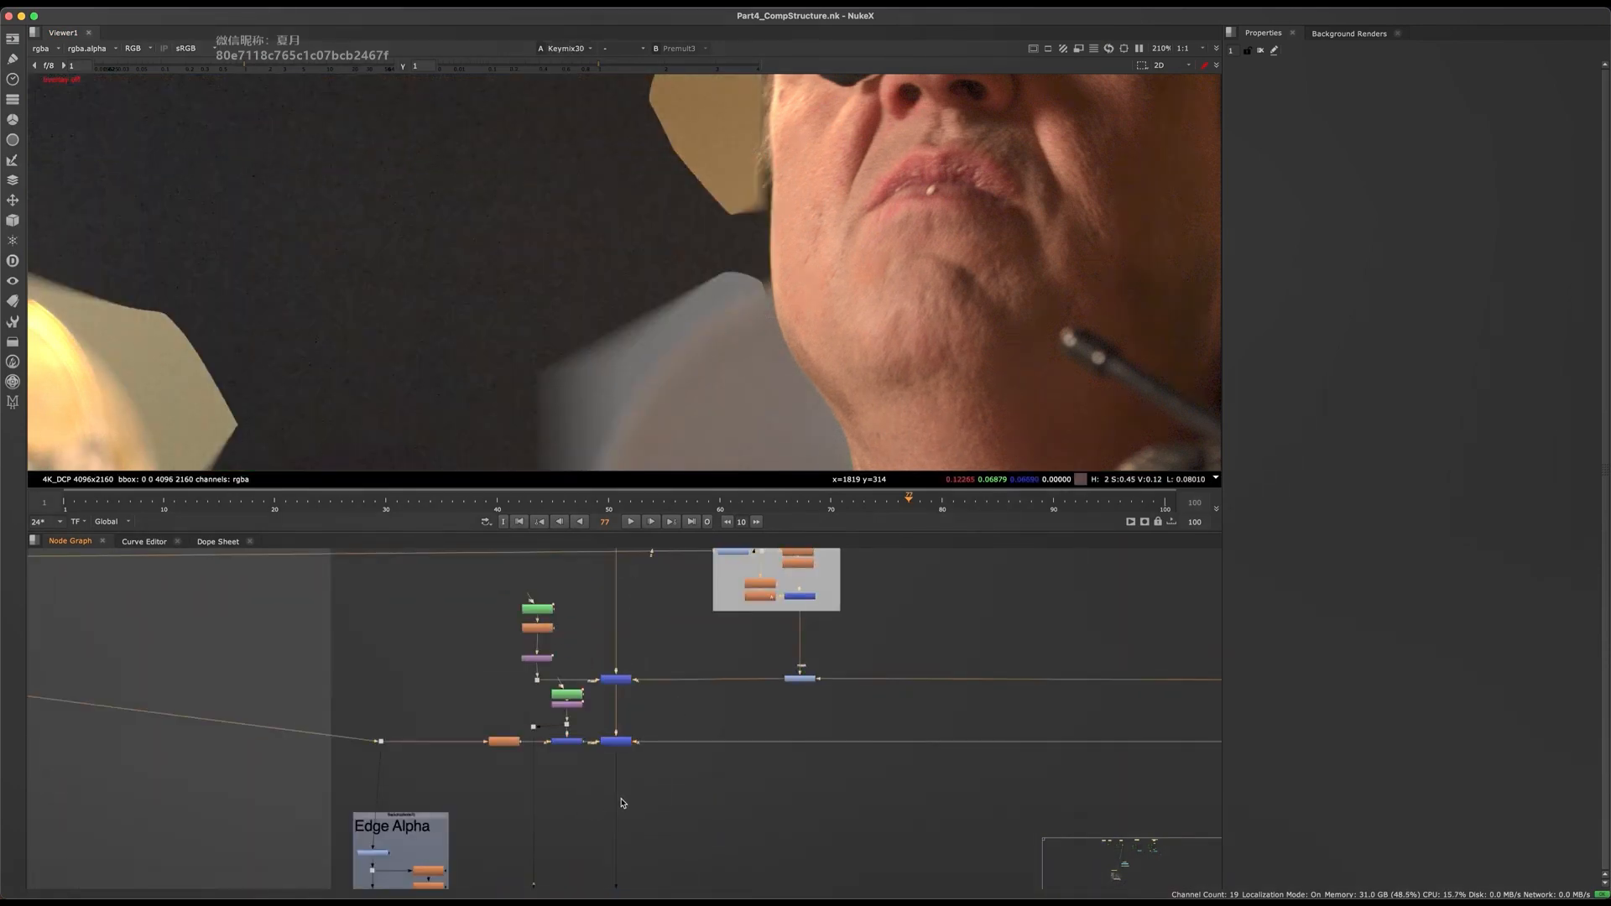
- Reshape the Bezier in Roto49 at frame 77 by pulling its point beside the jaw out to the face edge
{"action": "middle_click_drag", "start_coordinate": [623, 757], "coordinate": [648, 580]}
{"action": "scroll", "coordinate": [584, 643], "scroll_direction": "up", "scroll_amount": 3}
{"action": "double_click", "coordinate": [554, 696]}
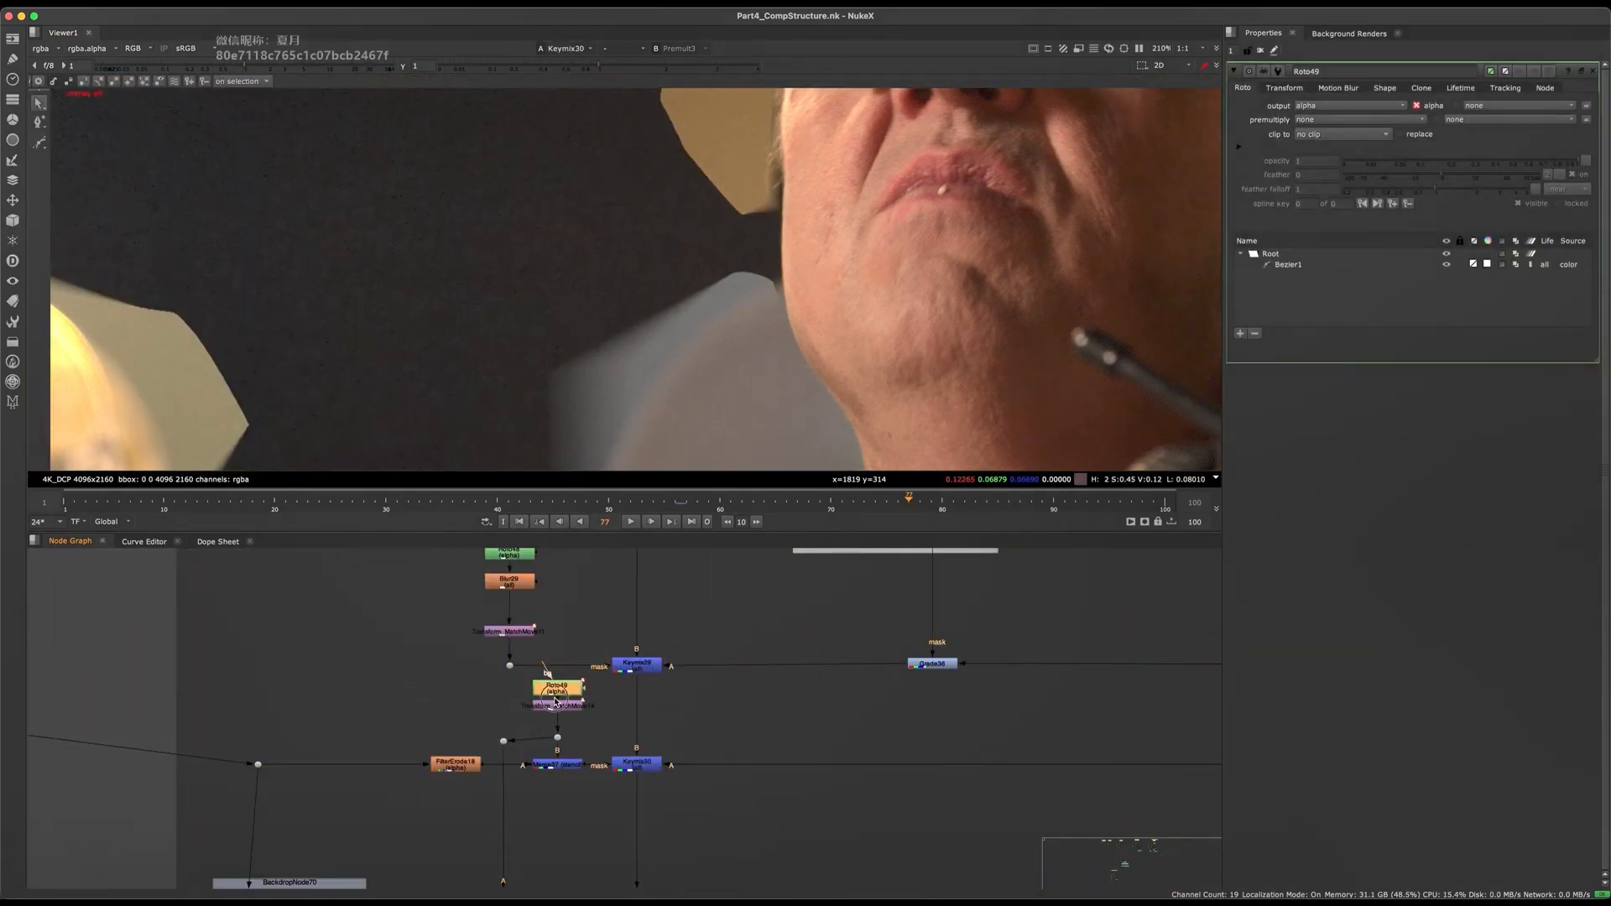
{"action": "scroll", "coordinate": [809, 284], "scroll_direction": "up", "scroll_amount": 5}
{"action": "left_click", "coordinate": [722, 226]}
{"action": "middle_click_drag", "start_coordinate": [724, 228], "coordinate": [728, 346]}
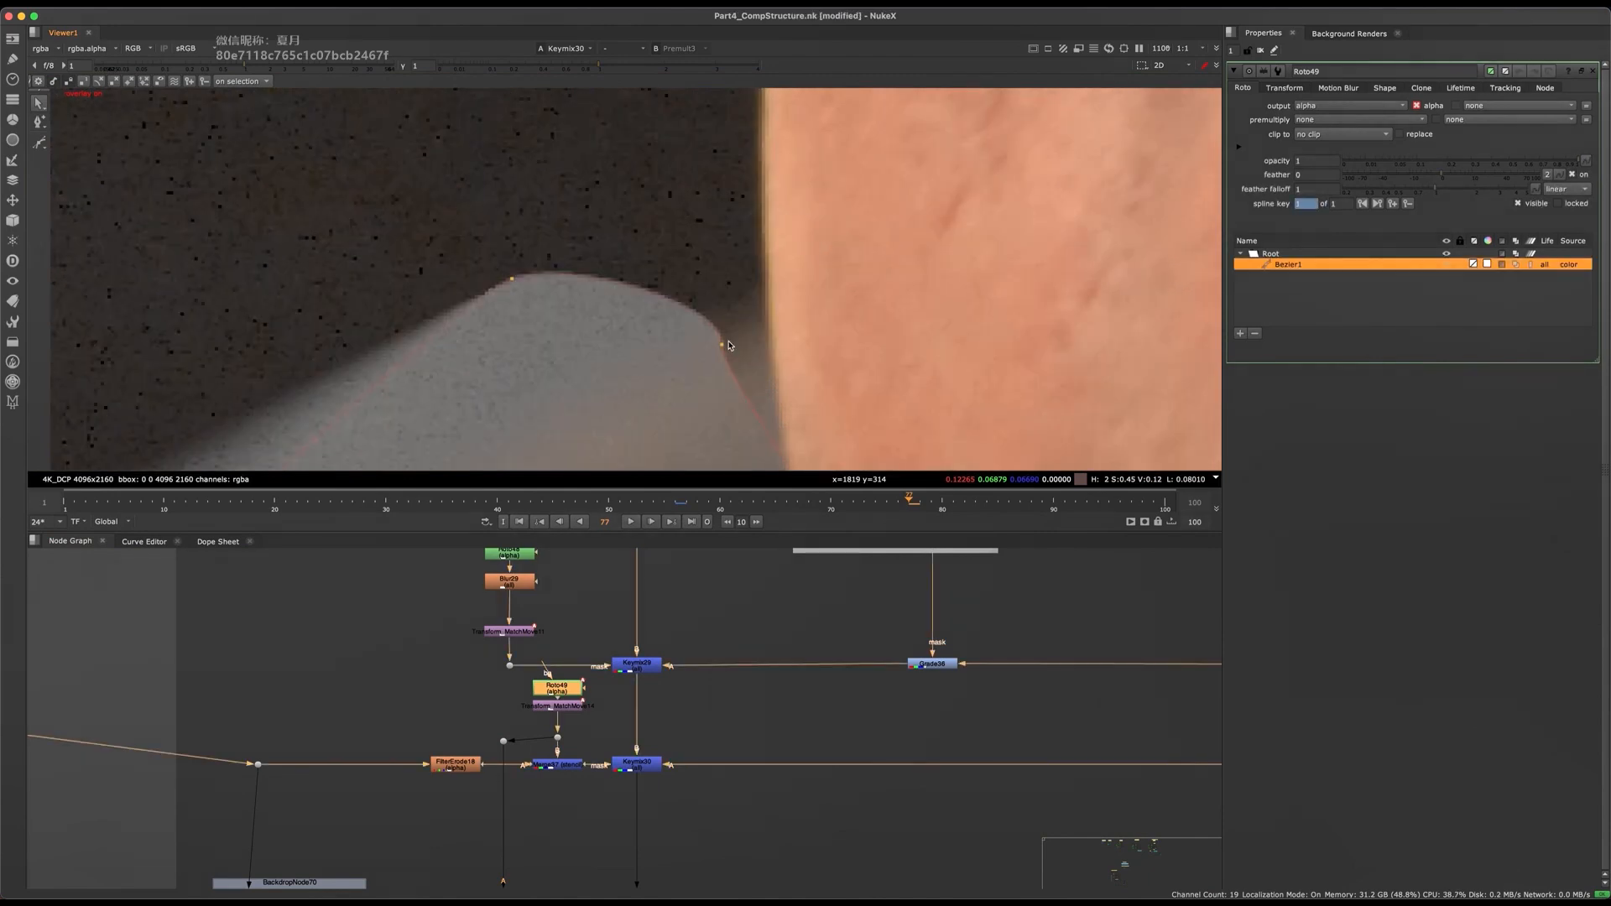
{"action": "left_click_drag", "start_coordinate": [731, 339], "coordinate": [780, 339]}
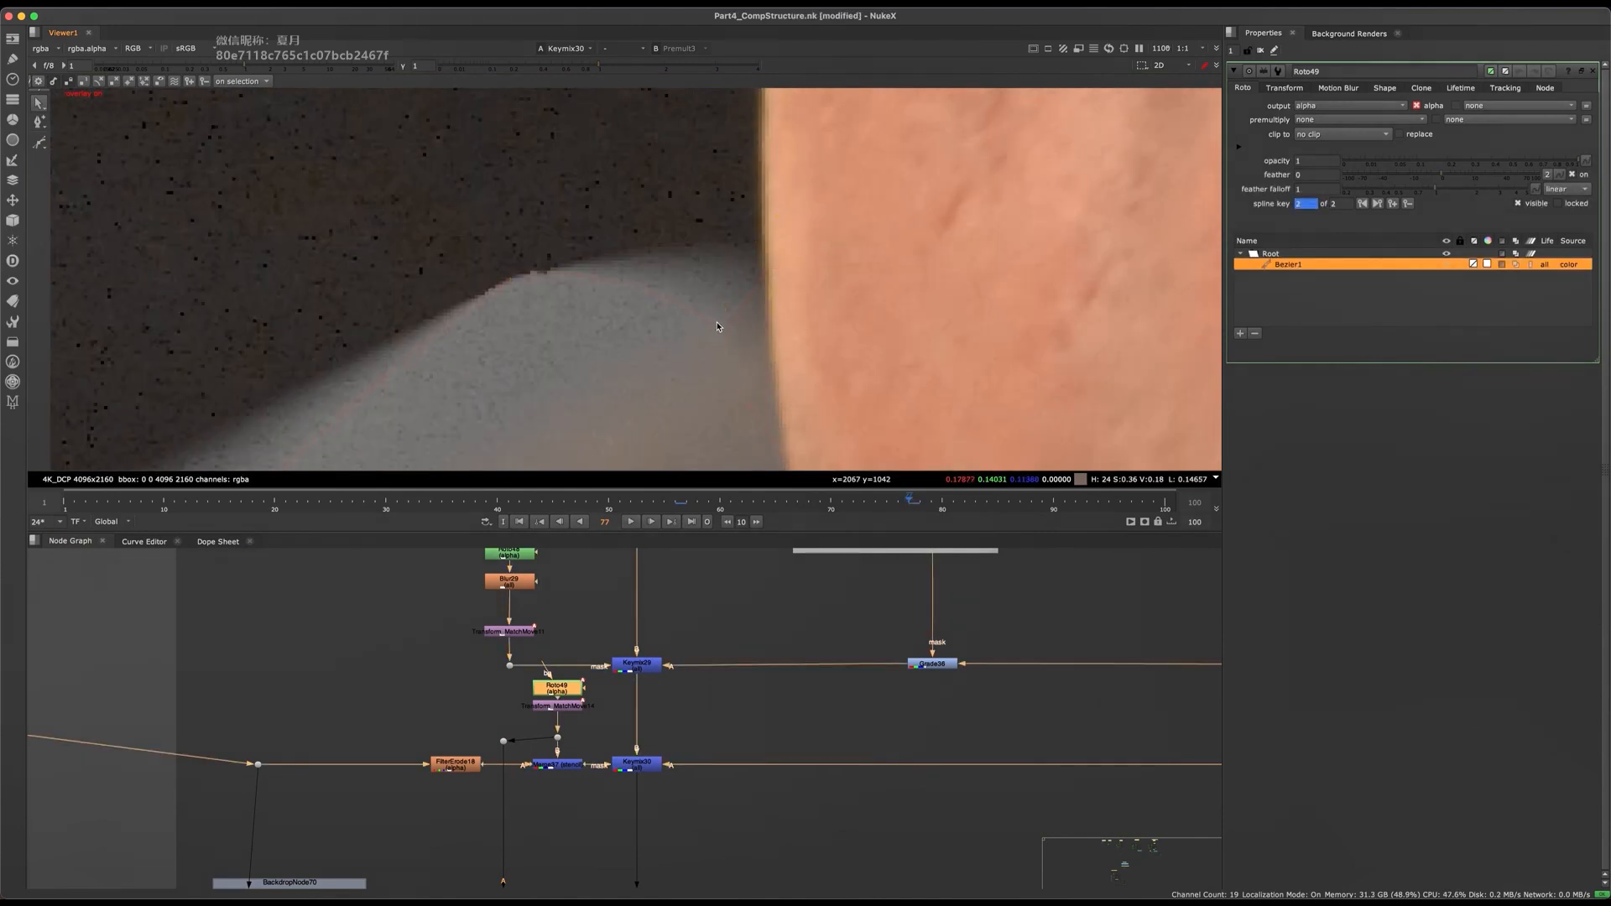
- Save the script and check the reshaped roto edge against the full frame
{"action": "key", "text": "ctrl+s"}
{"action": "key", "text": "f"}
{"action": "scroll", "coordinate": [591, 187], "scroll_direction": "up", "scroll_amount": 5}
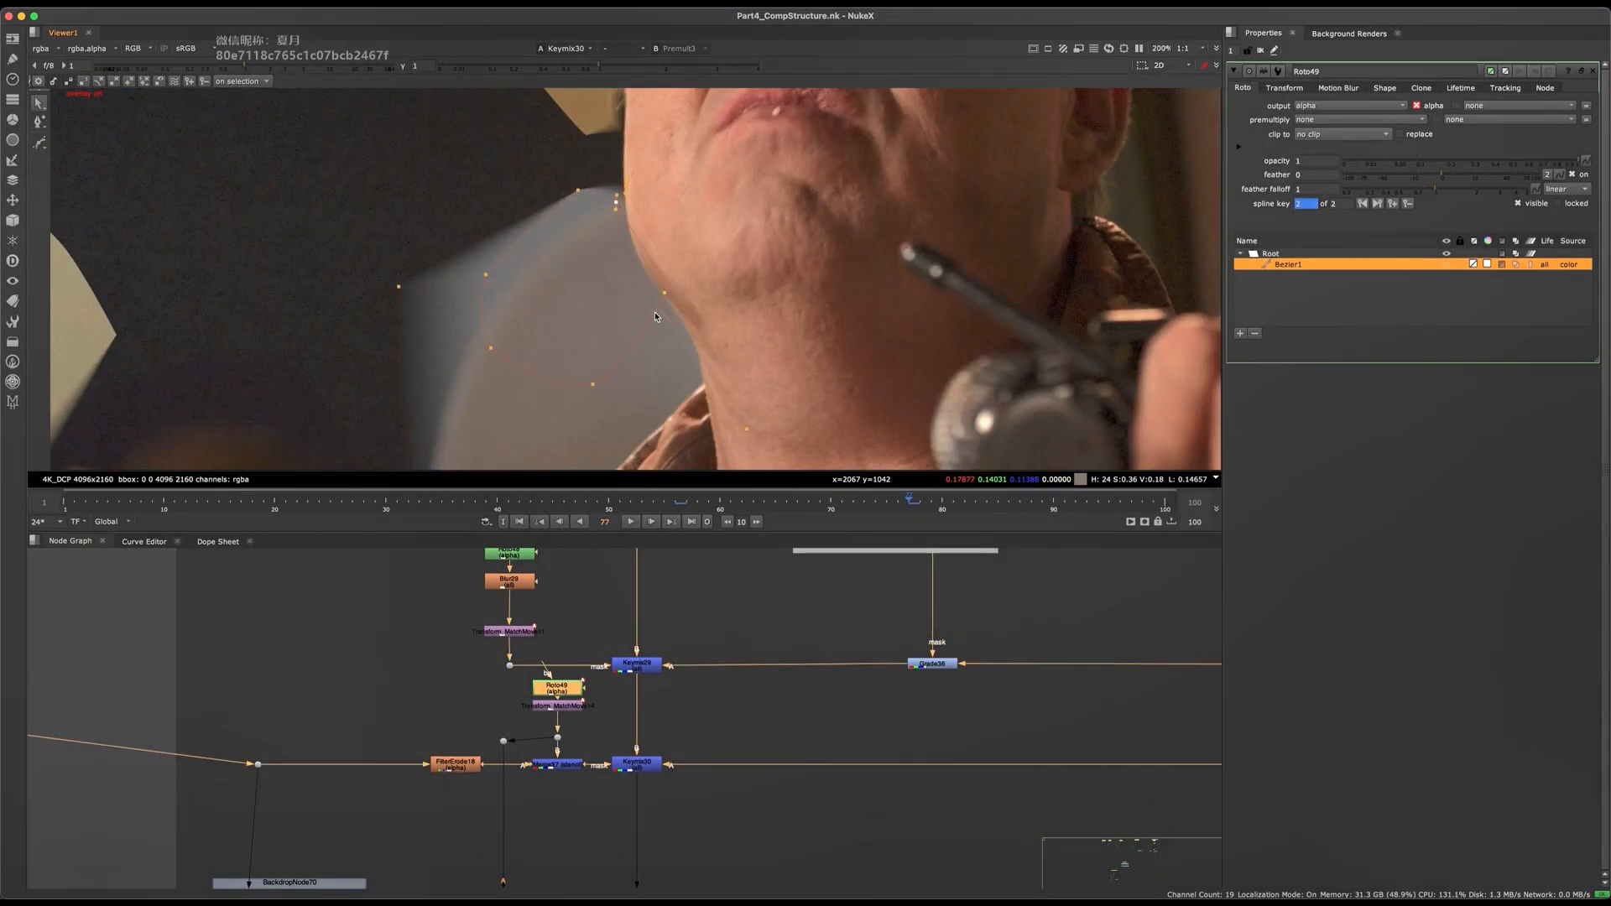
{"action": "left_click", "coordinate": [579, 183]}
{"action": "key", "text": "f"}
{"action": "key", "text": "ctrl+s"}
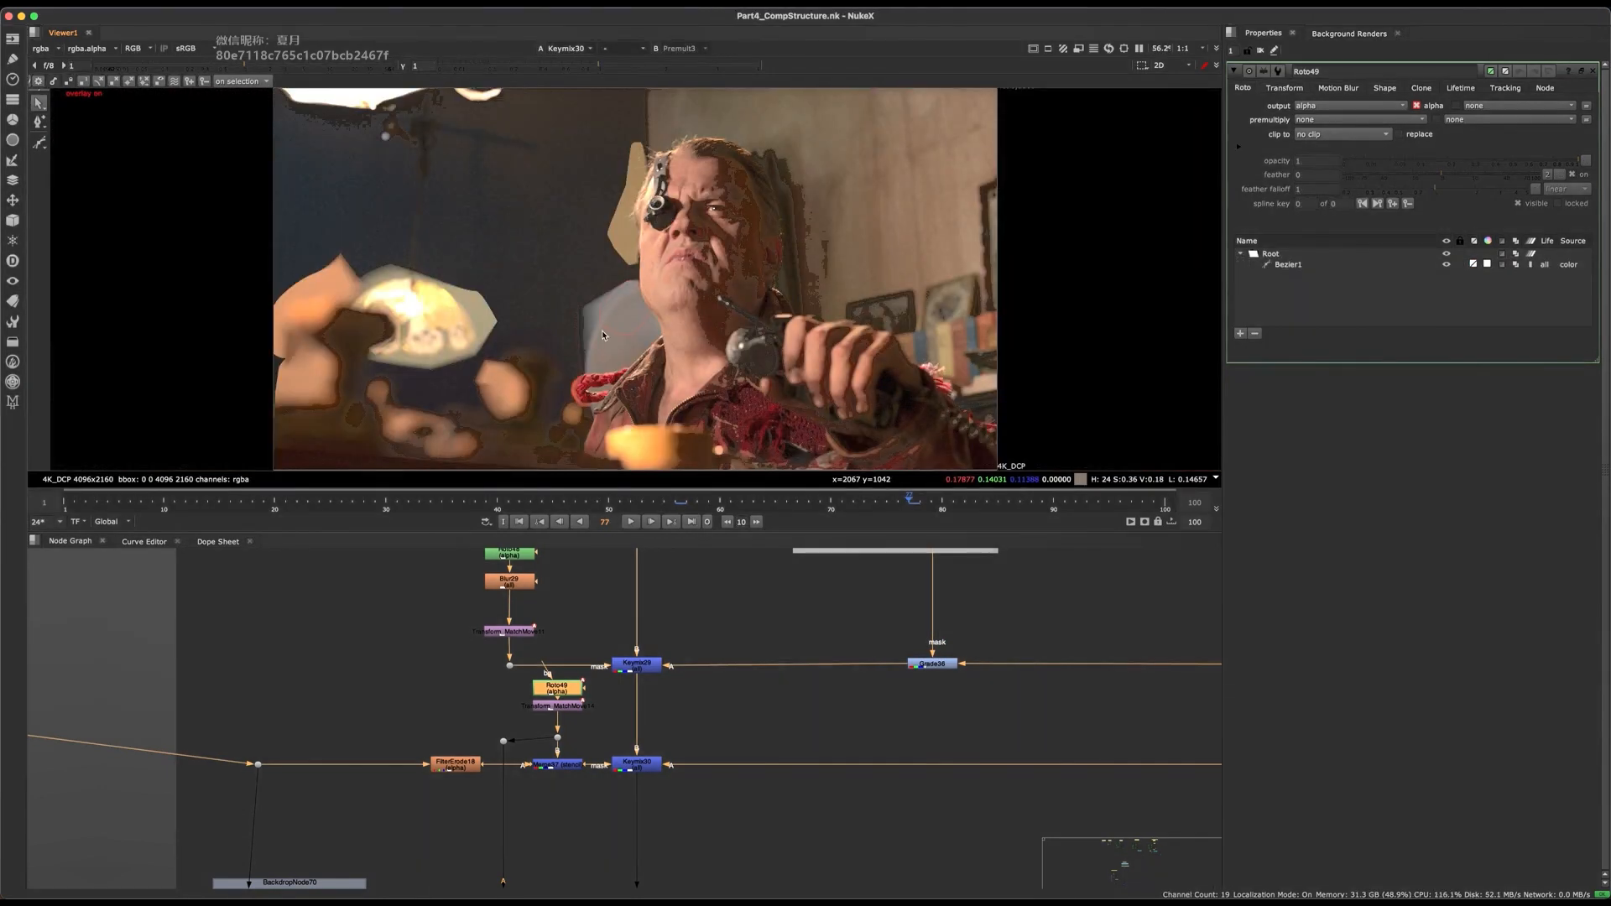
- Display the final merged comp from Merge33 in the viewer with overlays hidden
{"action": "middle_click_drag", "start_coordinate": [666, 820], "coordinate": [659, 767]}
{"action": "scroll", "coordinate": [660, 768], "scroll_direction": "down", "scroll_amount": 8}
{"action": "key", "text": "1"}
{"action": "middle_click_drag", "start_coordinate": [673, 870], "coordinate": [550, 677]}
{"action": "middle_click_drag", "start_coordinate": [743, 776], "coordinate": [608, 647]}
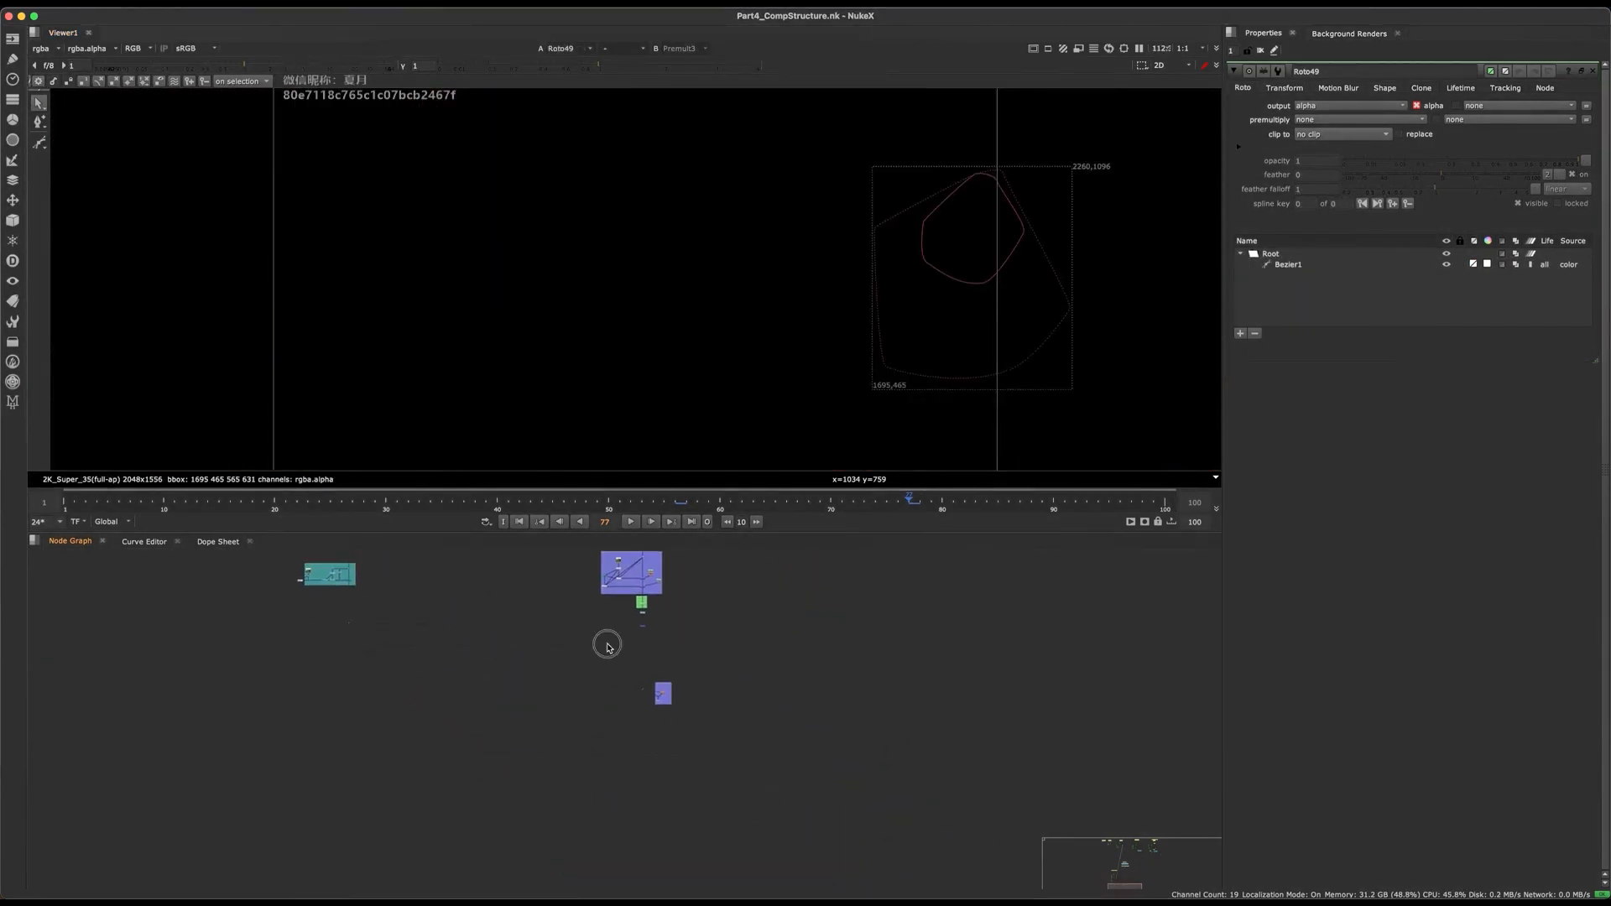
{"action": "scroll", "coordinate": [607, 647], "scroll_direction": "up", "scroll_amount": 5}
{"action": "middle_click_drag", "start_coordinate": [701, 627], "coordinate": [661, 735]}
{"action": "left_click_drag", "start_coordinate": [759, 619], "coordinate": [633, 697]}
{"action": "key", "text": "1"}
{"action": "key", "text": "q"}
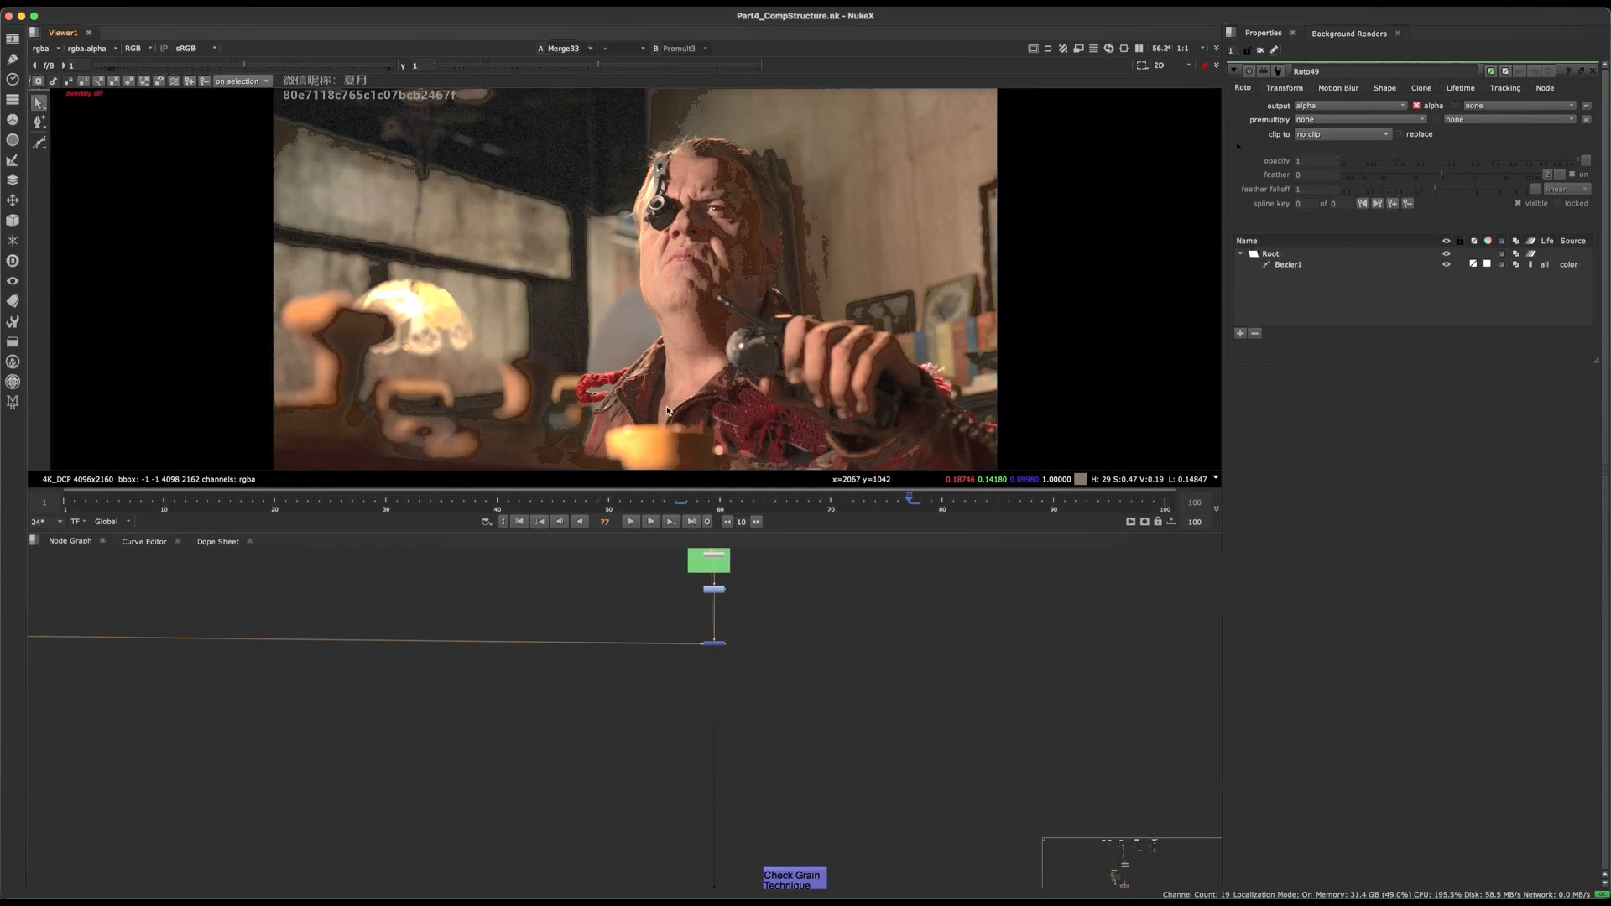
- In the Step 4 script, move the Keylight Mixing and Re-add Grain sections with their notes further down from Premulting together
{"action": "scroll", "coordinate": [631, 674], "scroll_direction": "down", "scroll_amount": 10}
{"action": "middle_click_drag", "start_coordinate": [642, 767], "coordinate": [518, 884]}
{"action": "middle_click_drag", "start_coordinate": [720, 611], "coordinate": [590, 748]}
{"action": "key", "text": "space"}
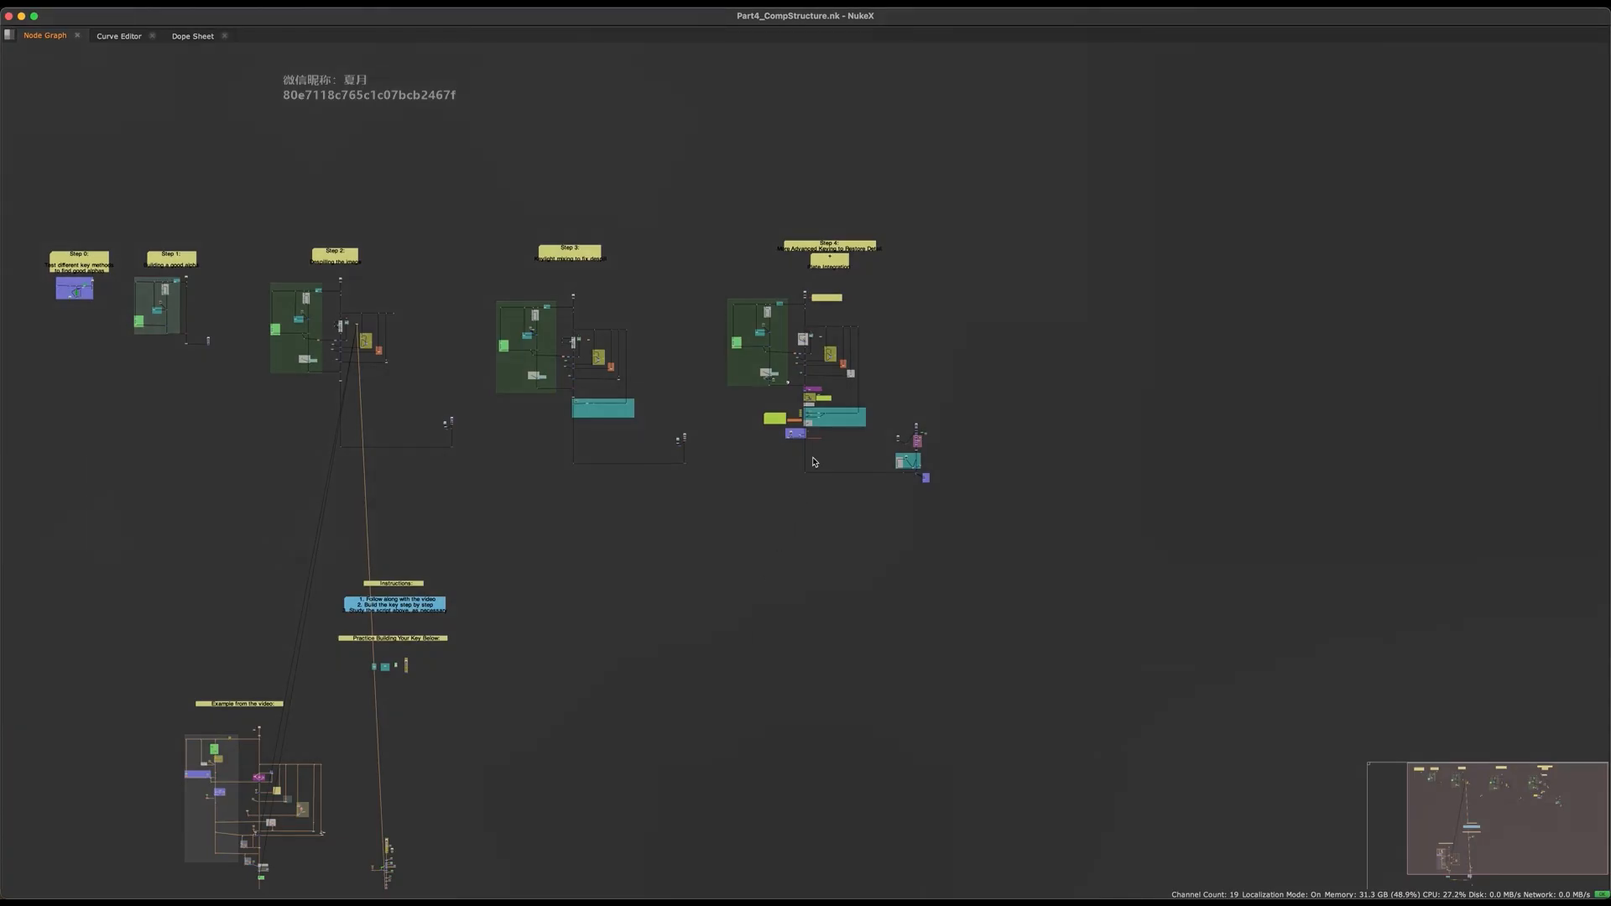
{"action": "scroll", "coordinate": [808, 395], "scroll_direction": "up", "scroll_amount": 8}
{"action": "scroll", "coordinate": [838, 476], "scroll_direction": "up", "scroll_amount": 6}
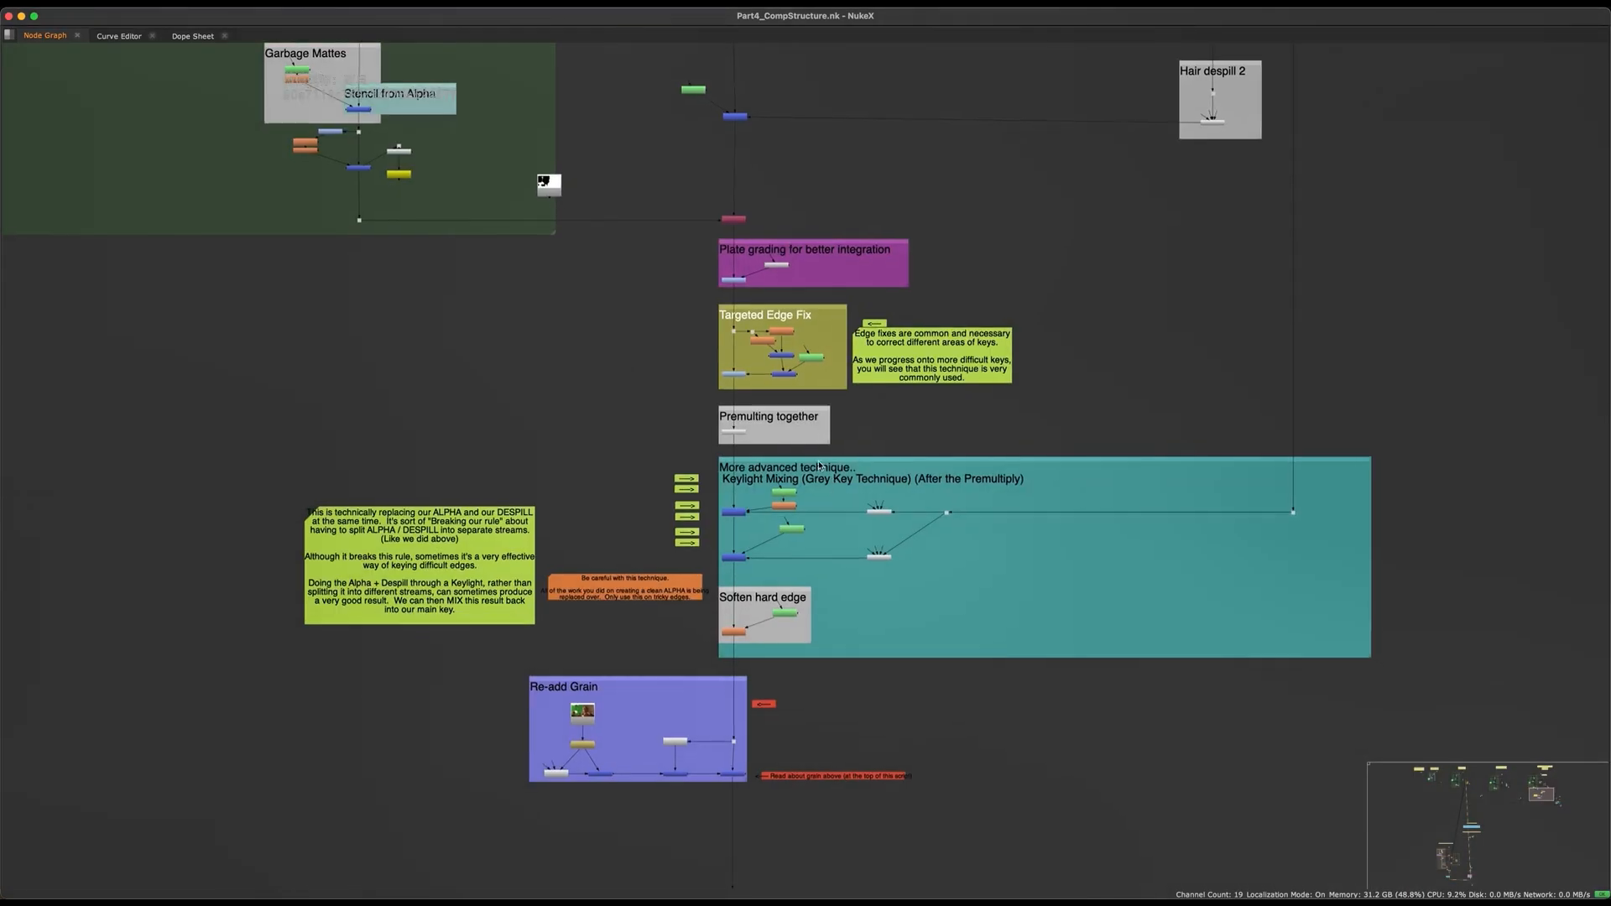
{"action": "middle_click_drag", "start_coordinate": [1054, 446], "coordinate": [1017, 359]}
{"action": "left_click_drag", "start_coordinate": [1376, 358], "coordinate": [304, 849]}
{"action": "left_click_drag", "start_coordinate": [454, 513], "coordinate": [454, 650]}
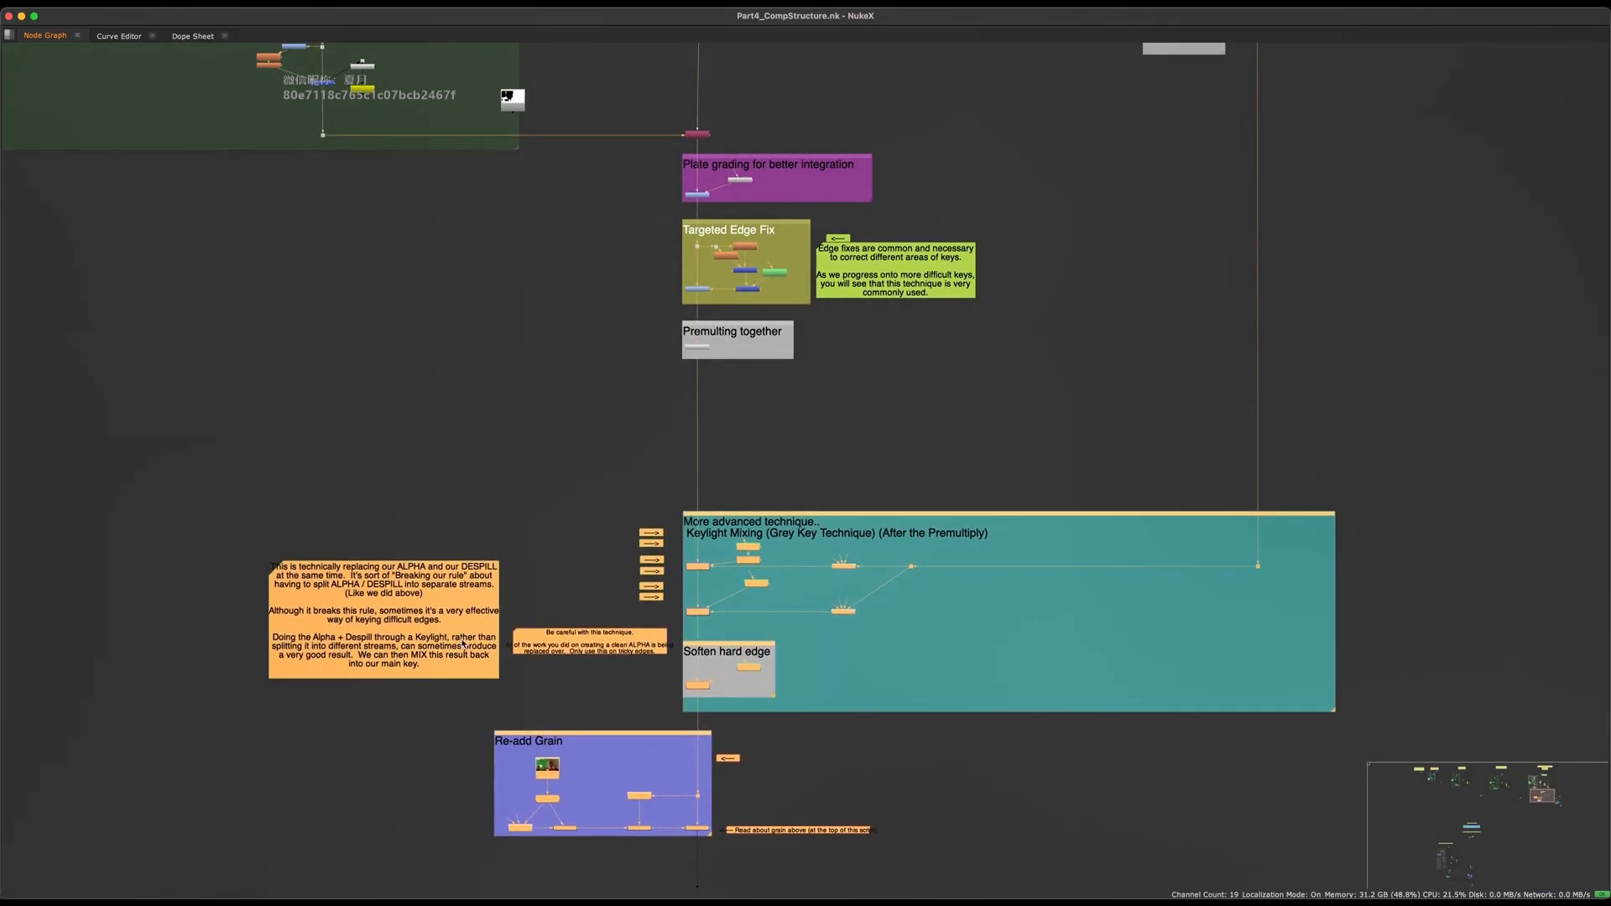
- Nudge the note about replacing alpha and despill sideways, and undo the move
{"action": "middle_click_drag", "start_coordinate": [454, 650], "coordinate": [549, 535]}
{"action": "scroll", "coordinate": [456, 537], "scroll_direction": "up", "scroll_amount": 4}
{"action": "left_click", "coordinate": [688, 192]}
{"action": "left_click_drag", "start_coordinate": [434, 538], "coordinate": [407, 541]}
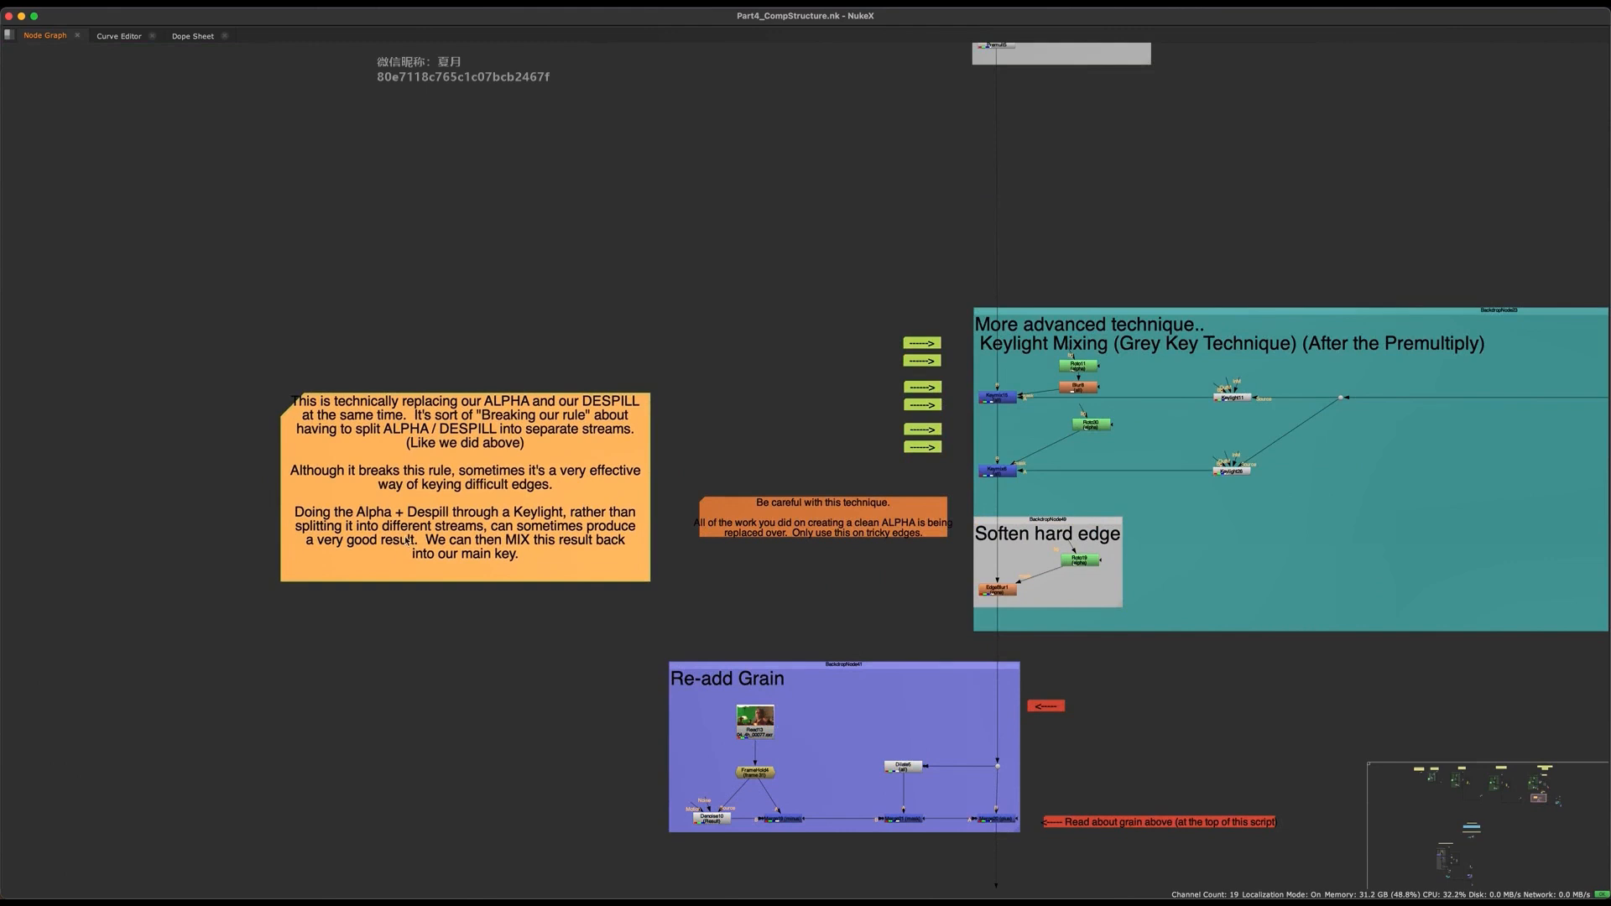
{"action": "key", "text": "super+z"}
{"action": "middle_click_drag", "start_coordinate": [668, 547], "coordinate": [701, 620]}
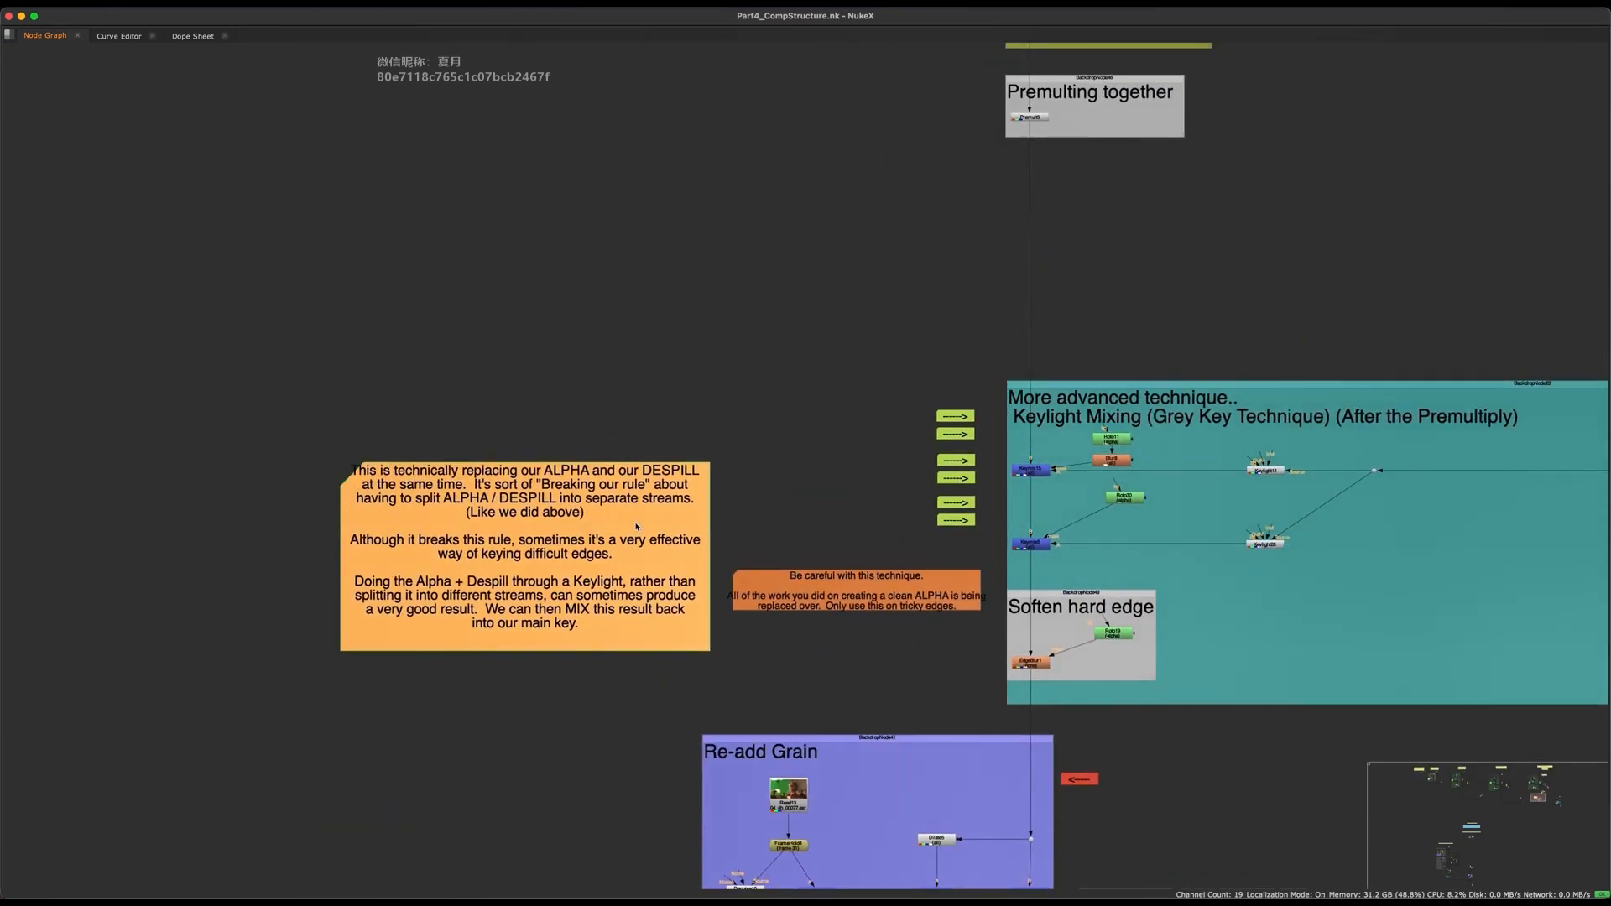
{"action": "middle_click_drag", "start_coordinate": [763, 441], "coordinate": [511, 516]}
{"action": "left_click", "coordinate": [611, 490]}
- Examine the Alpha Creation section and the despill branches above the Premulting together section
{"action": "scroll", "coordinate": [611, 486], "scroll_direction": "down", "scroll_amount": 2}
{"action": "middle_click_drag", "start_coordinate": [637, 173], "coordinate": [651, 548]}
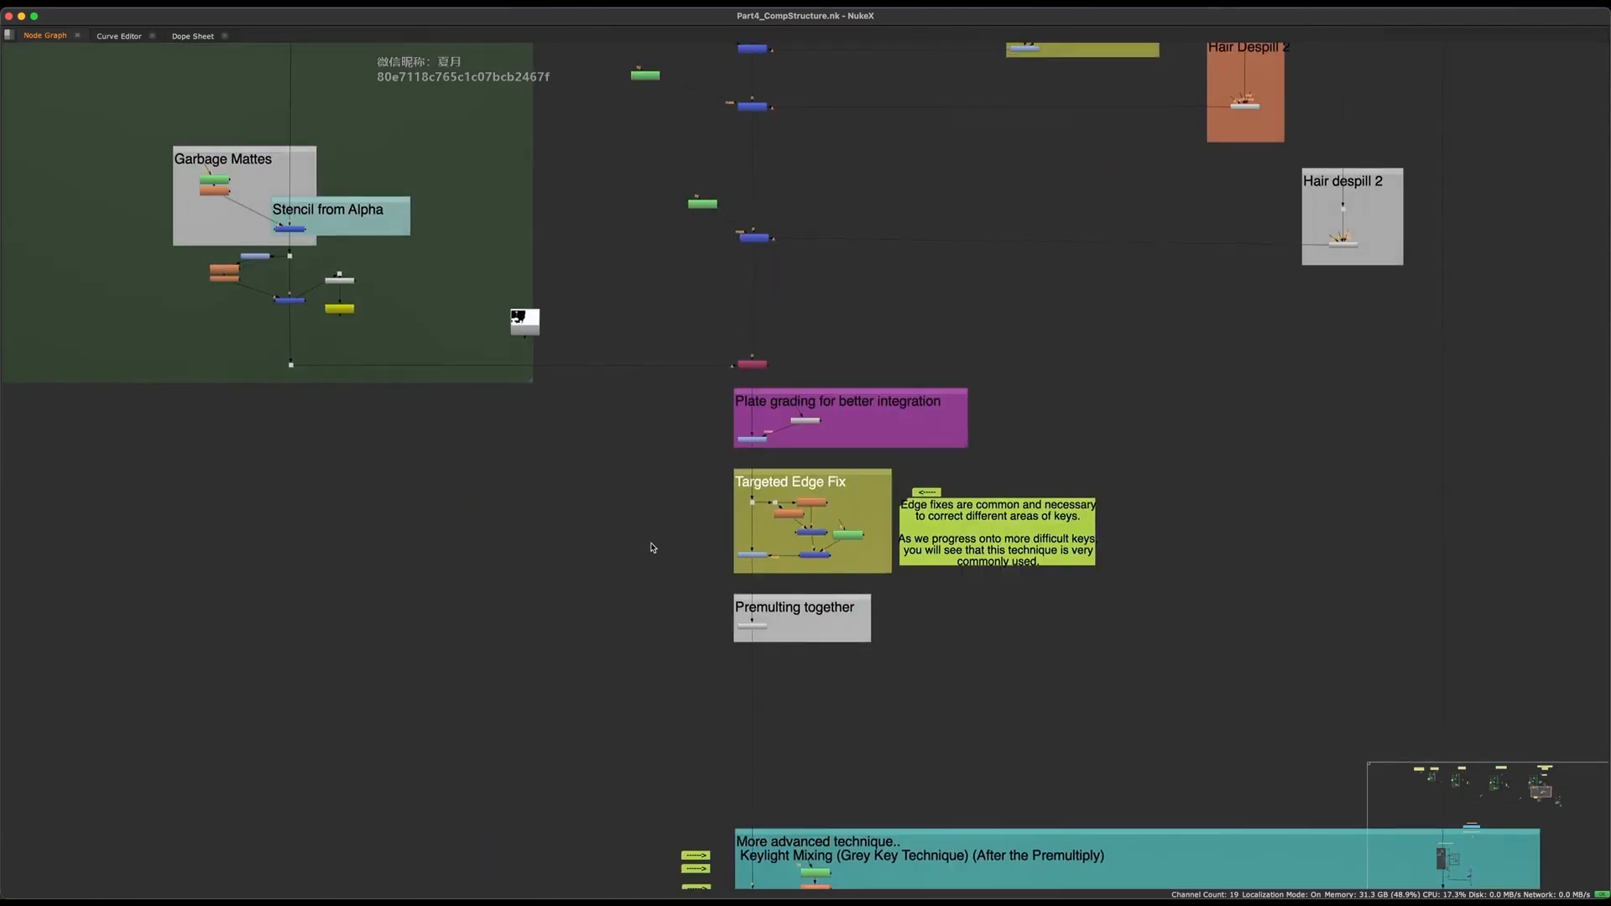
{"action": "scroll", "coordinate": [651, 547], "scroll_direction": "down", "scroll_amount": 3}
{"action": "middle_click_drag", "start_coordinate": [730, 263], "coordinate": [762, 434]}
{"action": "middle_click_drag", "start_coordinate": [726, 526], "coordinate": [735, 670]}
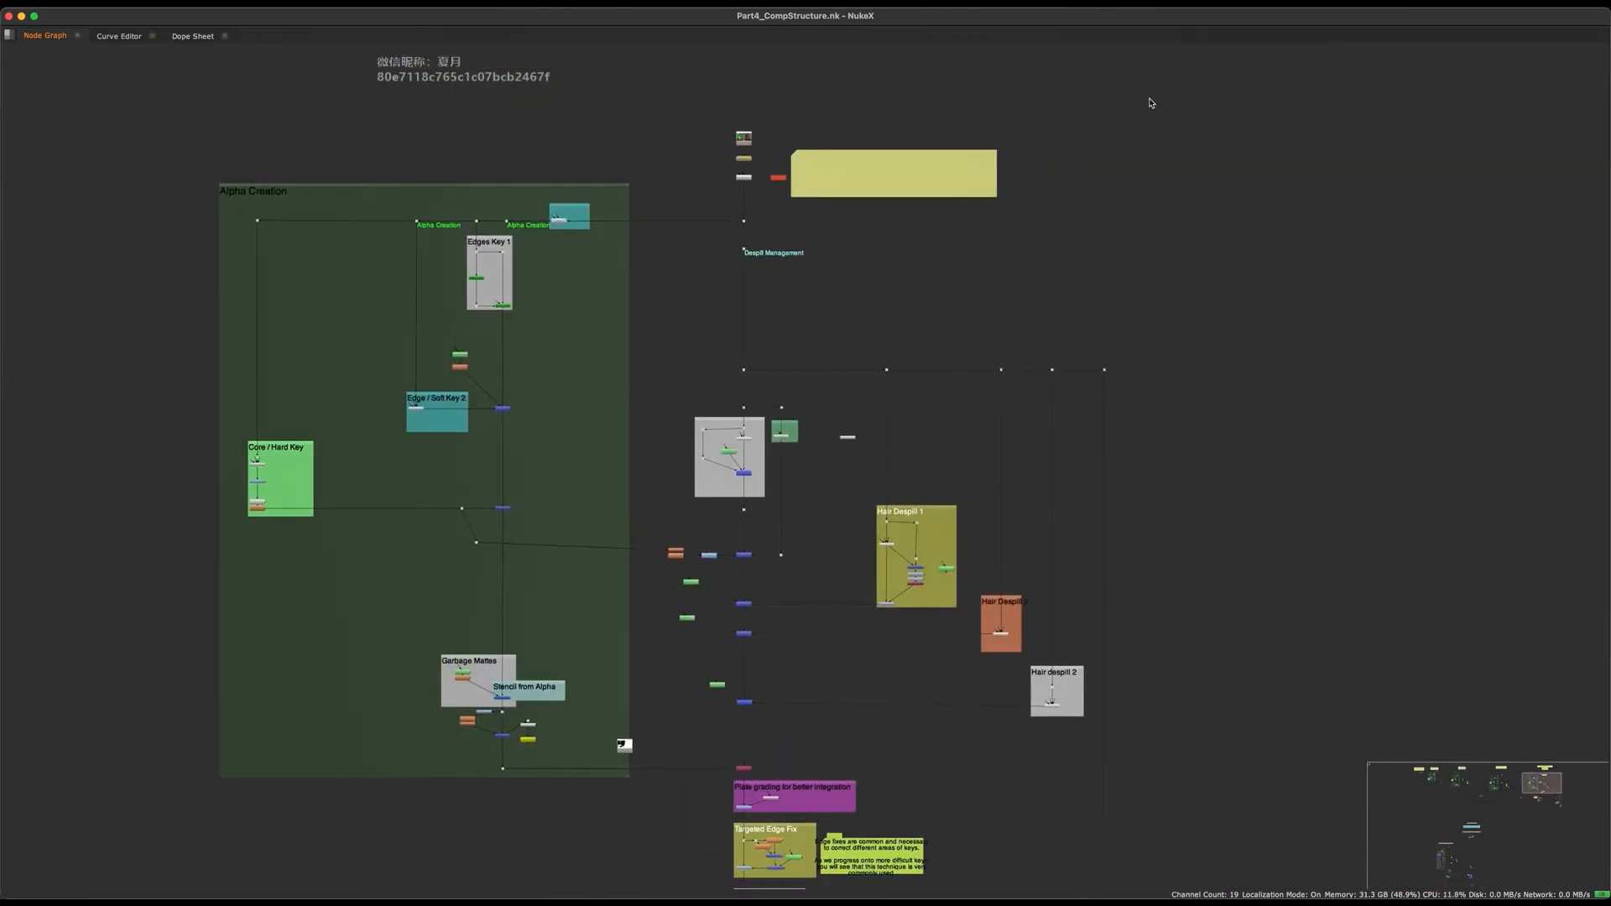
{"action": "left_click_drag", "start_coordinate": [702, 165], "coordinate": [120, 889]}
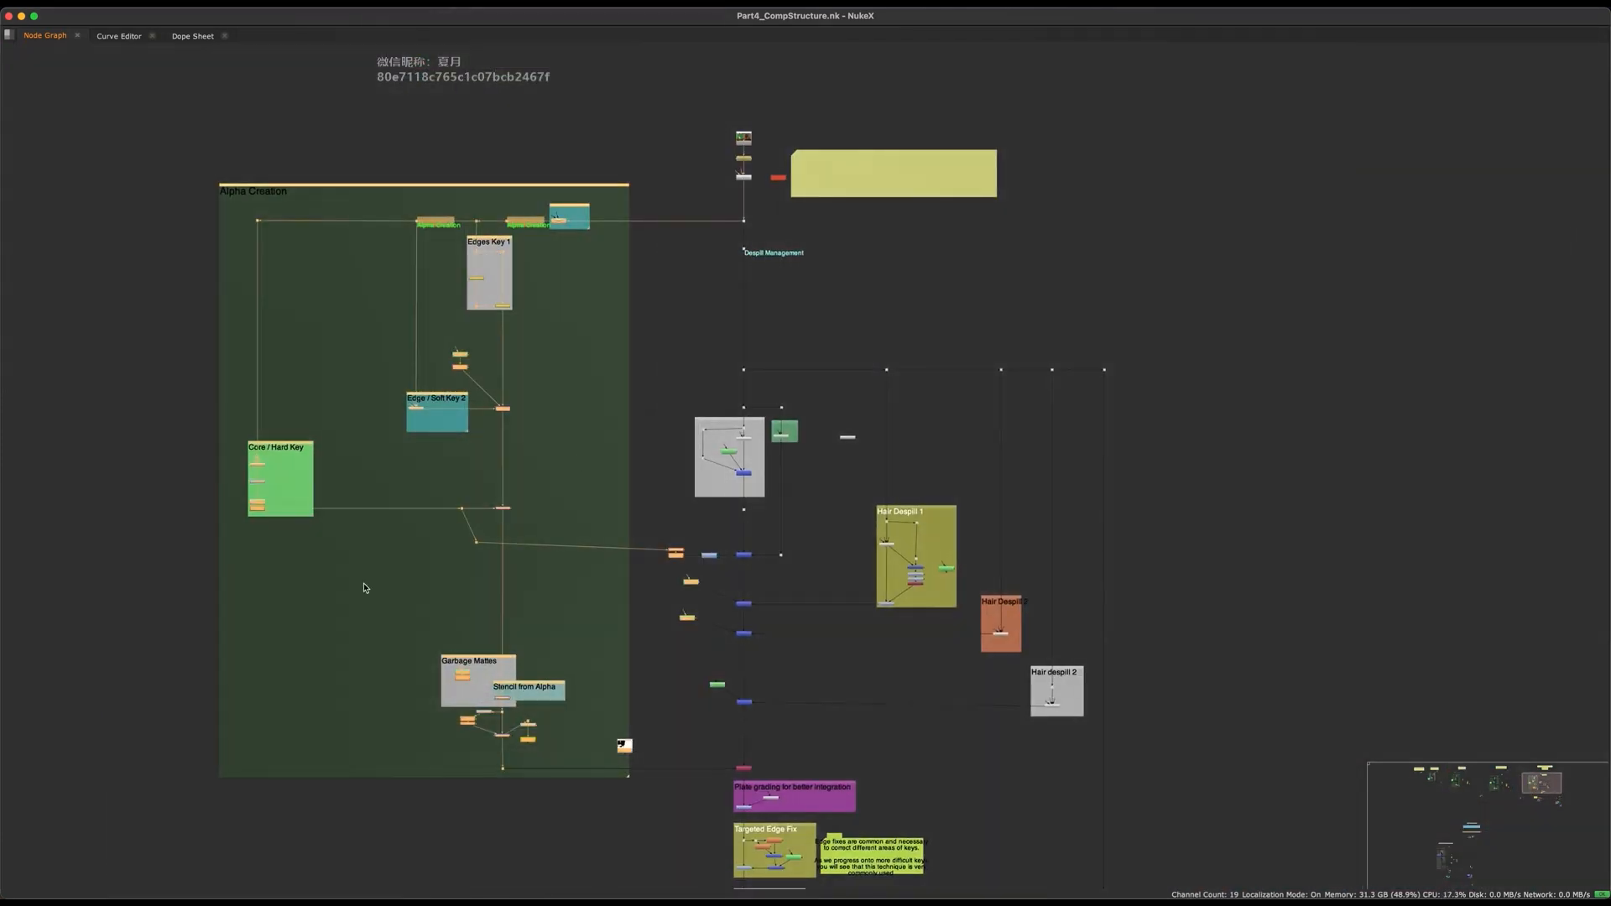
{"action": "left_click_drag", "start_coordinate": [646, 162], "coordinate": [137, 864]}
{"action": "left_click_drag", "start_coordinate": [632, 289], "coordinate": [1338, 749]}
- Display the output of the Premult node in the Premulting together section in the viewer
{"action": "middle_click_drag", "start_coordinate": [866, 682], "coordinate": [864, 484]}
{"action": "scroll", "coordinate": [719, 567], "scroll_direction": "up", "scroll_amount": 6}
{"action": "middle_click_drag", "start_coordinate": [790, 554], "coordinate": [731, 201]}
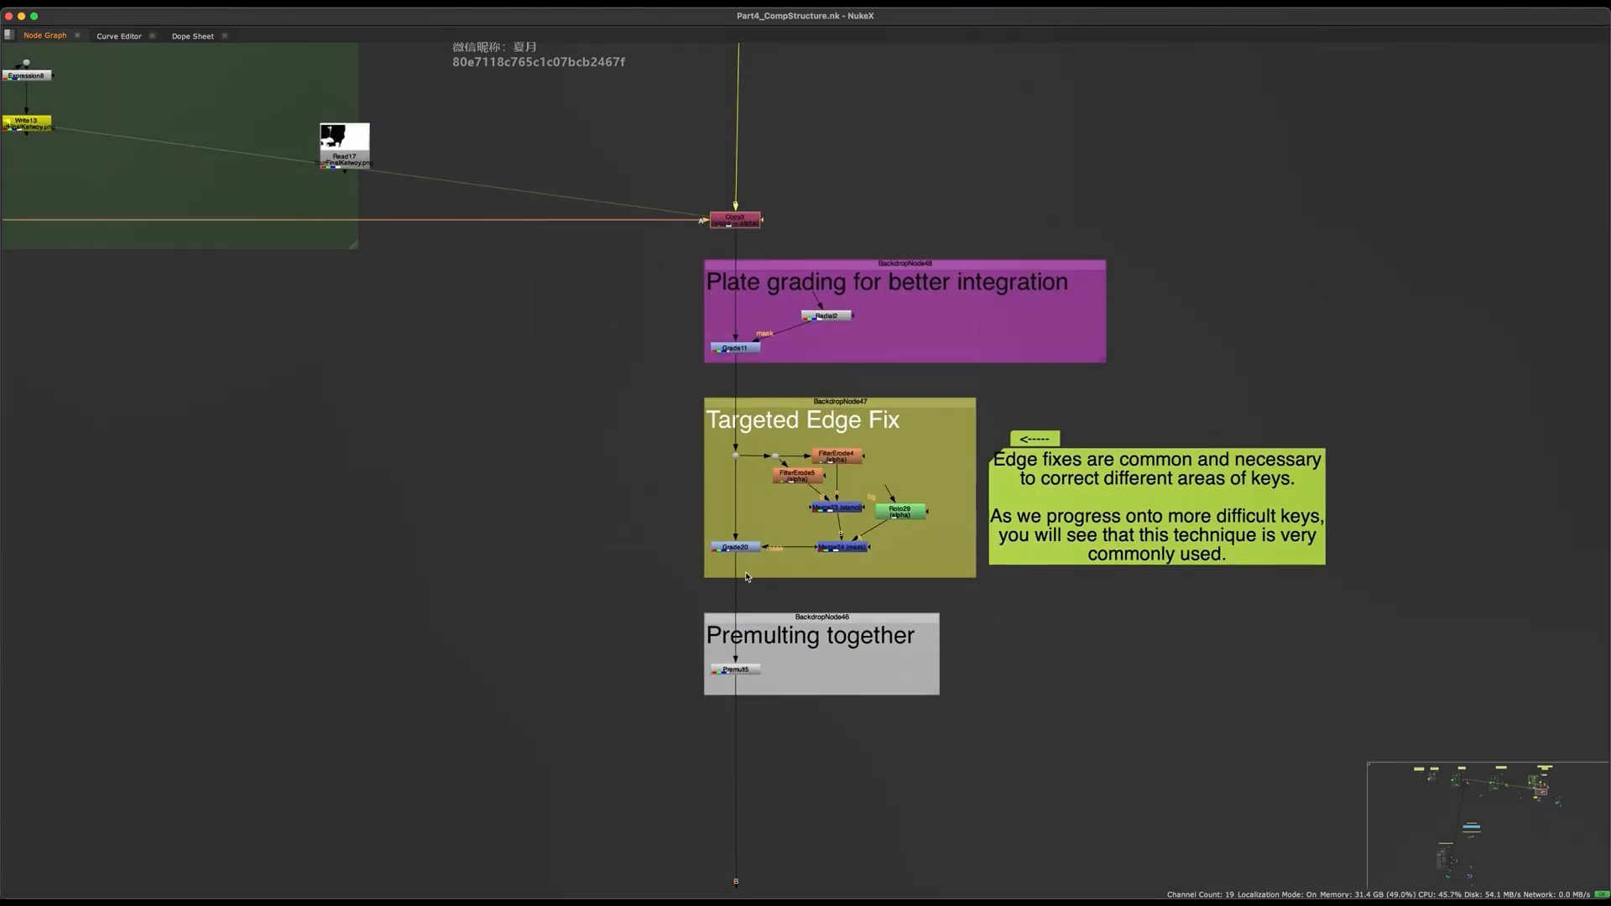
{"action": "key", "text": "space"}
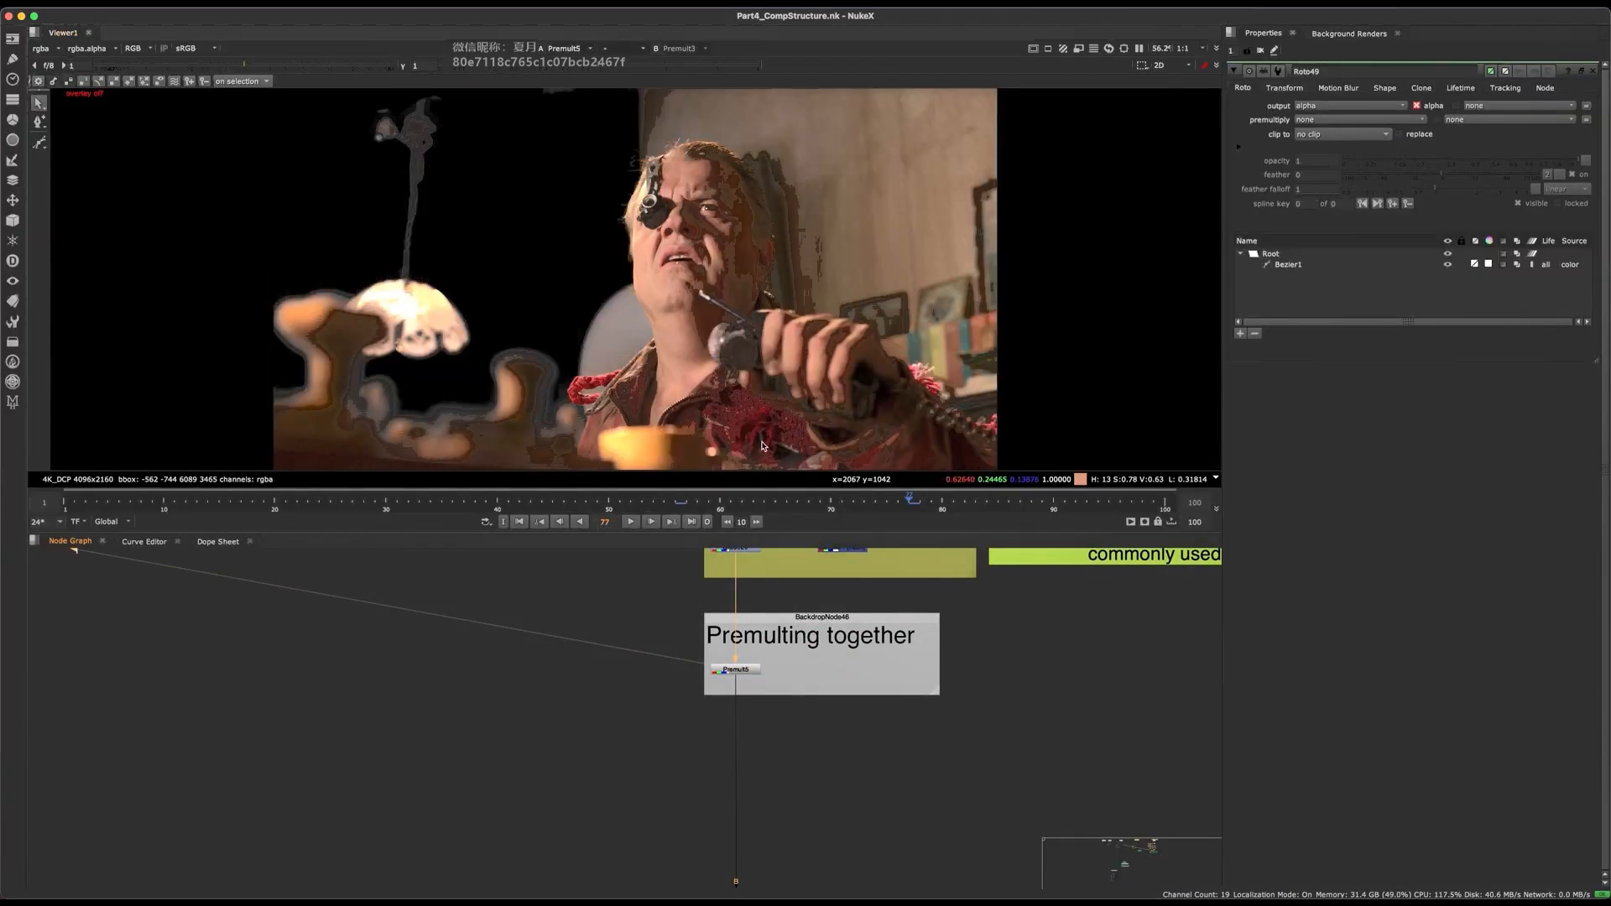
- Copy the upper Keylight node, Keylight11, from the Keylight Mixing section
{"action": "scroll", "coordinate": [690, 560], "scroll_direction": "down", "scroll_amount": 5}
{"action": "middle_click_drag", "start_coordinate": [849, 742], "coordinate": [727, 566]}
{"action": "scroll", "coordinate": [727, 567], "scroll_direction": "up", "scroll_amount": 6}
{"action": "left_click", "coordinate": [643, 671]}
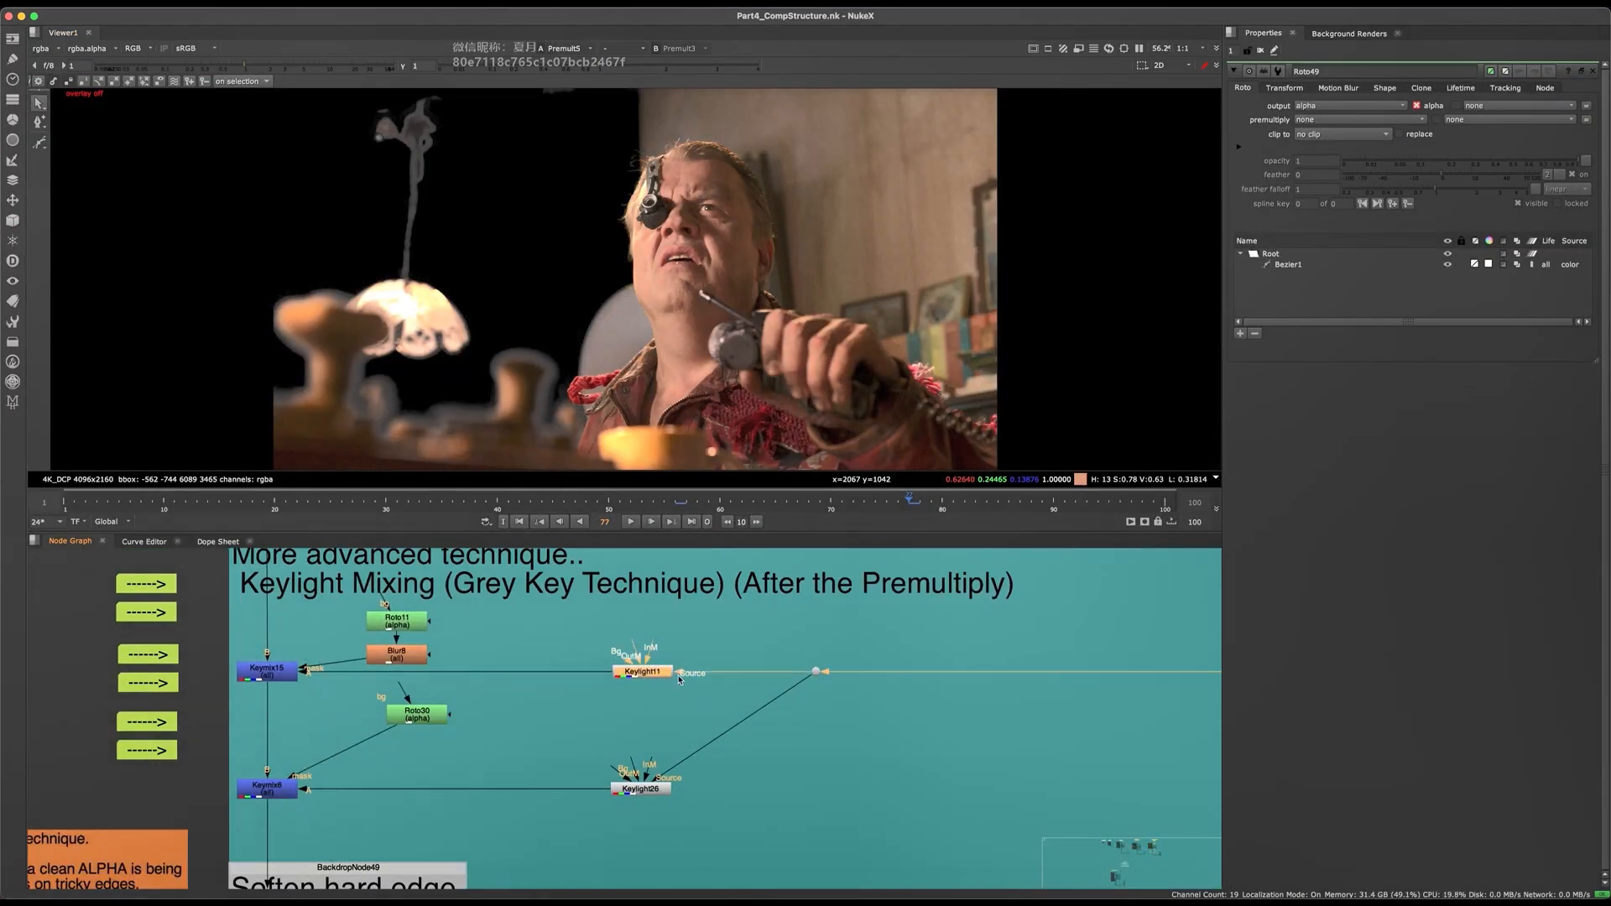
{"action": "scroll", "coordinate": [643, 671], "scroll_direction": "down", "scroll_amount": 4}
{"action": "middle_click_drag", "start_coordinate": [643, 671], "coordinate": [605, 823]}
- Paste the Keylight copy onto the last dot of the plate line and place it away from the pipe
{"action": "key", "text": "space"}
{"action": "middle_click_drag", "start_coordinate": [962, 169], "coordinate": [805, 793]}
{"action": "scroll", "coordinate": [808, 394], "scroll_direction": "up", "scroll_amount": 8}
{"action": "left_click", "coordinate": [873, 335]}
{"action": "key", "text": "super+v"}
{"action": "left_click_drag", "start_coordinate": [928, 297], "coordinate": [789, 285]}
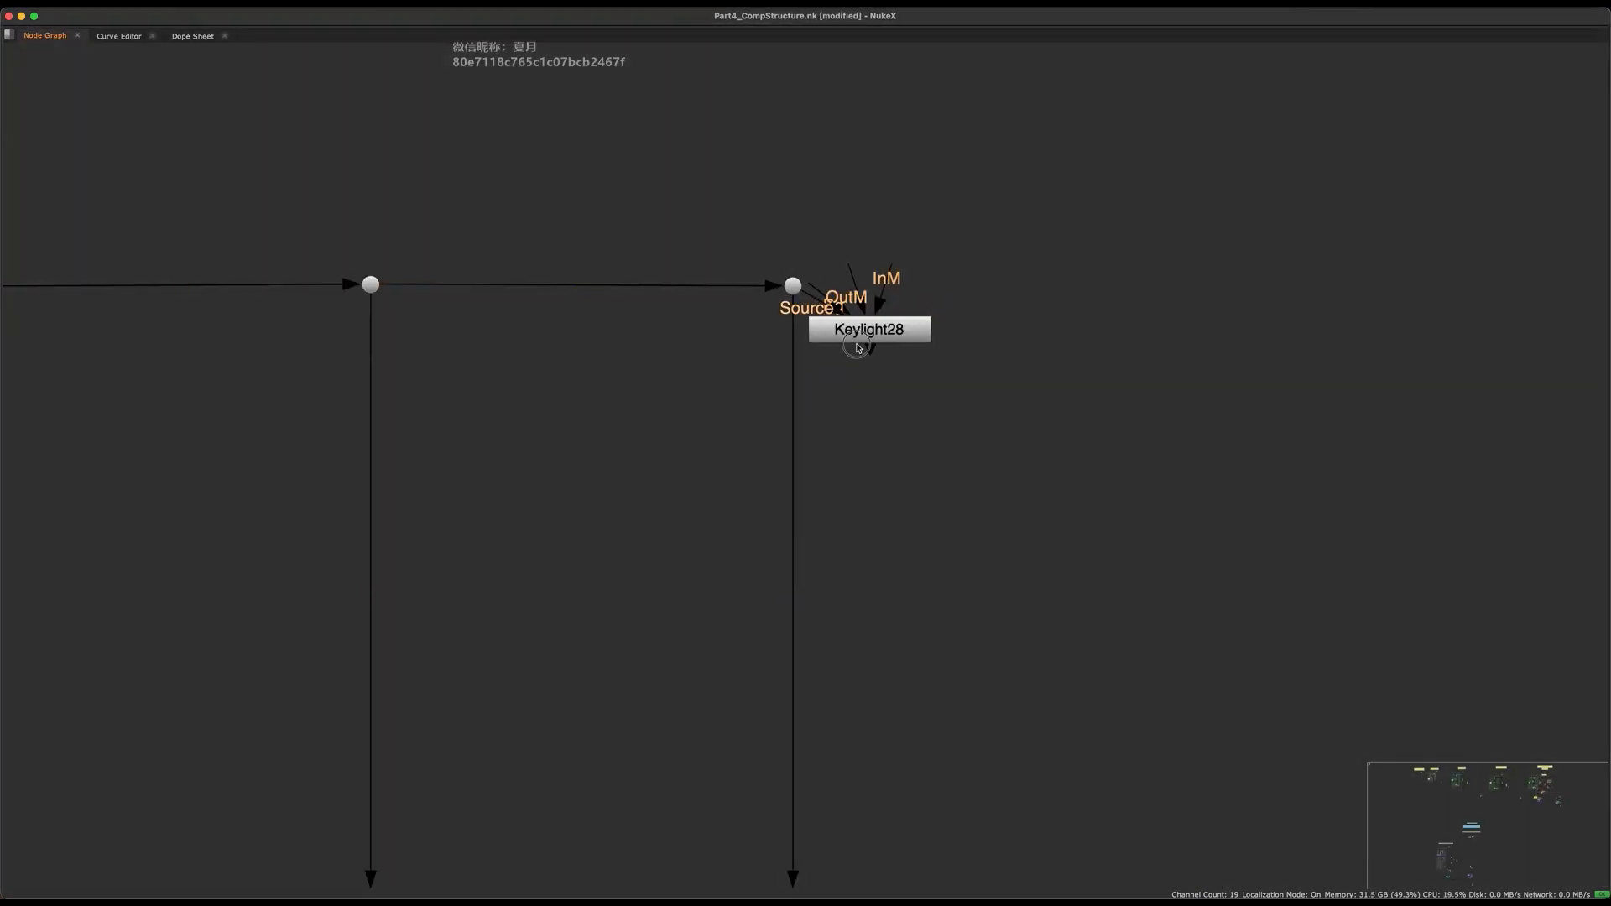
{"action": "left_click_drag", "start_coordinate": [852, 340], "coordinate": [1097, 598]}
- Display the pasted Keylight's result in the viewer
{"action": "middle_click_drag", "start_coordinate": [856, 662], "coordinate": [575, 842]}
{"action": "key", "text": "1"}
{"action": "key", "text": "space"}
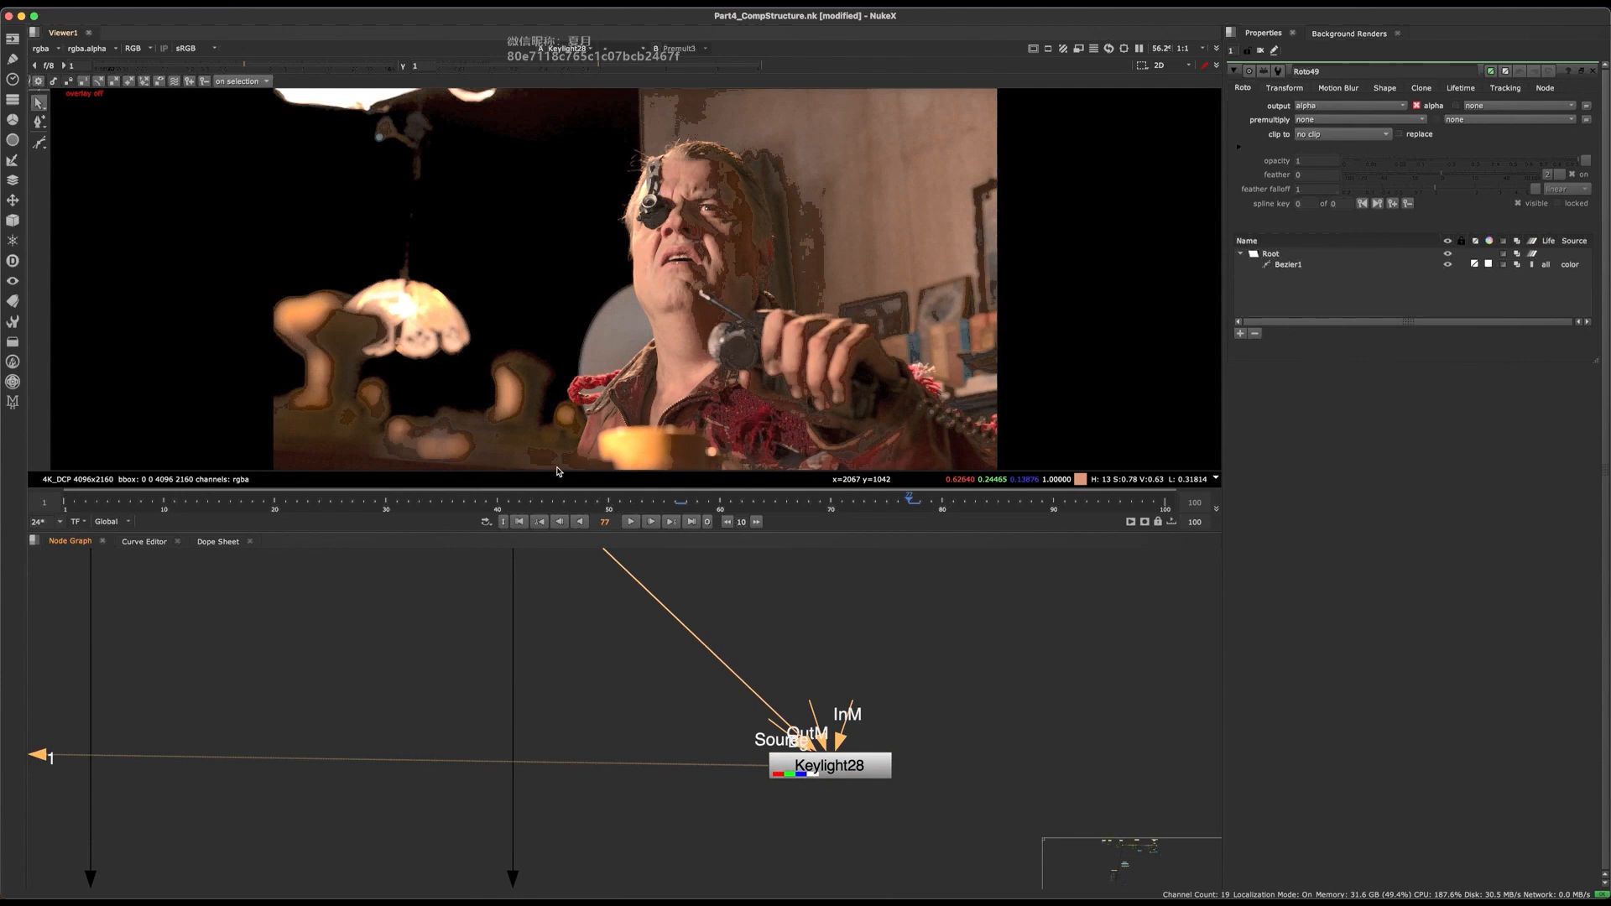
{"action": "left_click_drag", "start_coordinate": [879, 777], "coordinate": [884, 779]}
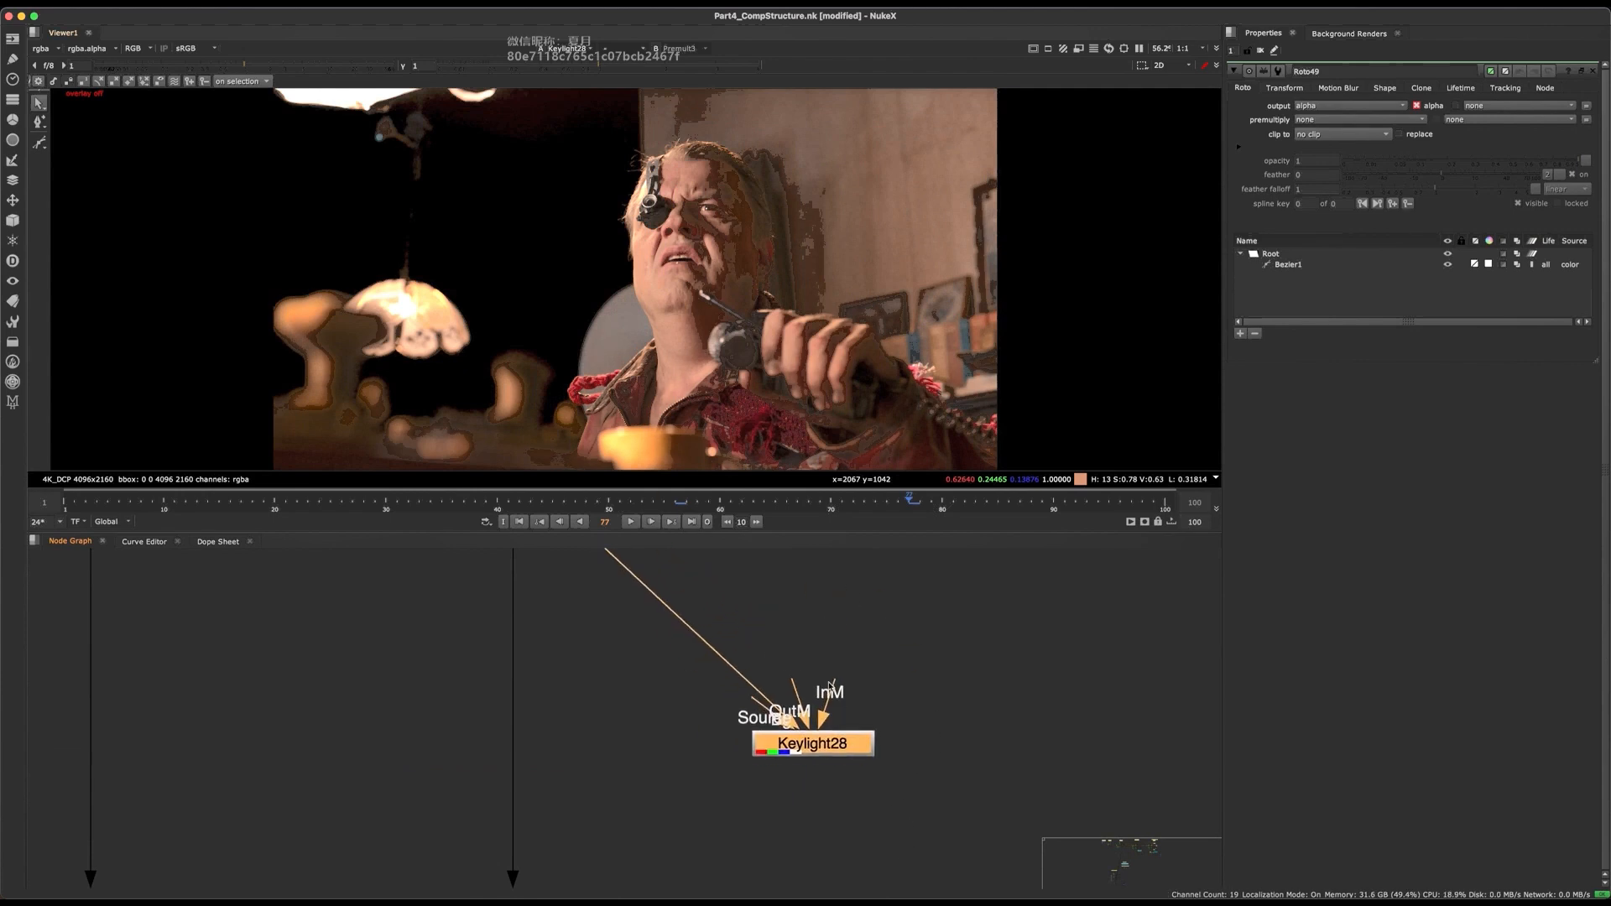
- Delete the pasted Keylight node from the end of the plate line
{"action": "key", "text": "f"}
{"action": "key", "text": "space"}
{"action": "scroll", "coordinate": [625, 281], "scroll_direction": "up", "scroll_amount": 5}
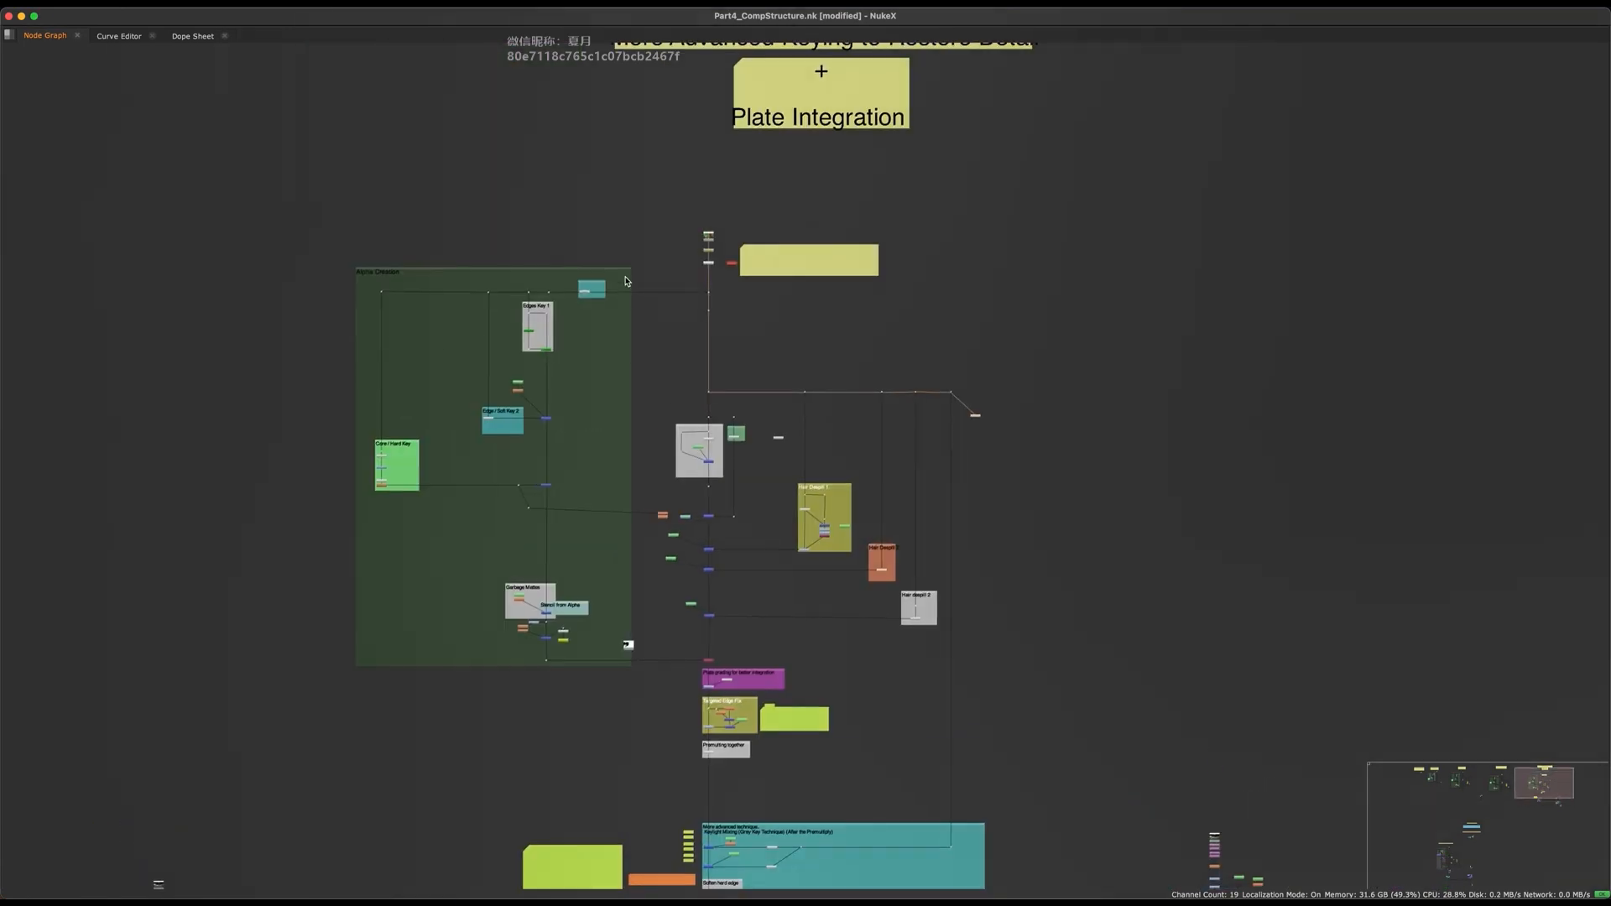
{"action": "scroll", "coordinate": [977, 400], "scroll_direction": "up", "scroll_amount": 3}
{"action": "mouse_move", "coordinate": [939, 629]}
{"action": "middle_mouse_down"}
{"action": "mouse_move", "coordinate": [932, 450]}
{"action": "mouse_move", "coordinate": [934, 603]}
{"action": "middle_mouse_up"}
{"action": "key", "text": "BackSpace"}
- Trace the despill merges down to the Premulting together section and view its premultiplied result again
{"action": "middle_click_drag", "start_coordinate": [832, 800], "coordinate": [961, 442]}
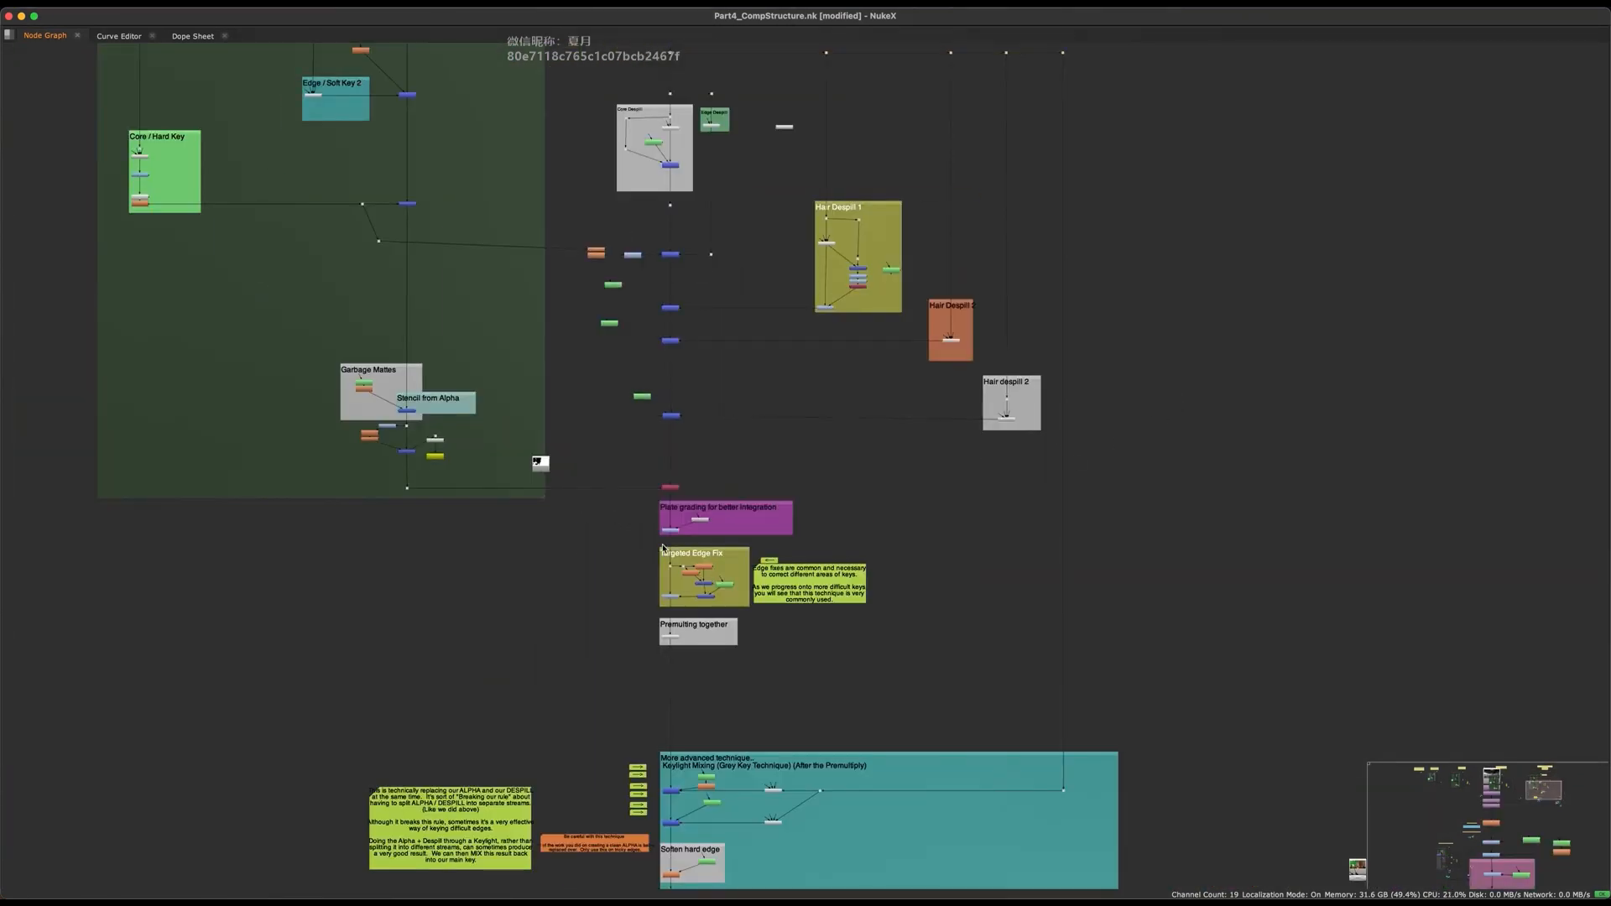
{"action": "scroll", "coordinate": [647, 543], "scroll_direction": "up", "scroll_amount": 3}
{"action": "middle_click_drag", "start_coordinate": [657, 338], "coordinate": [733, 501]}
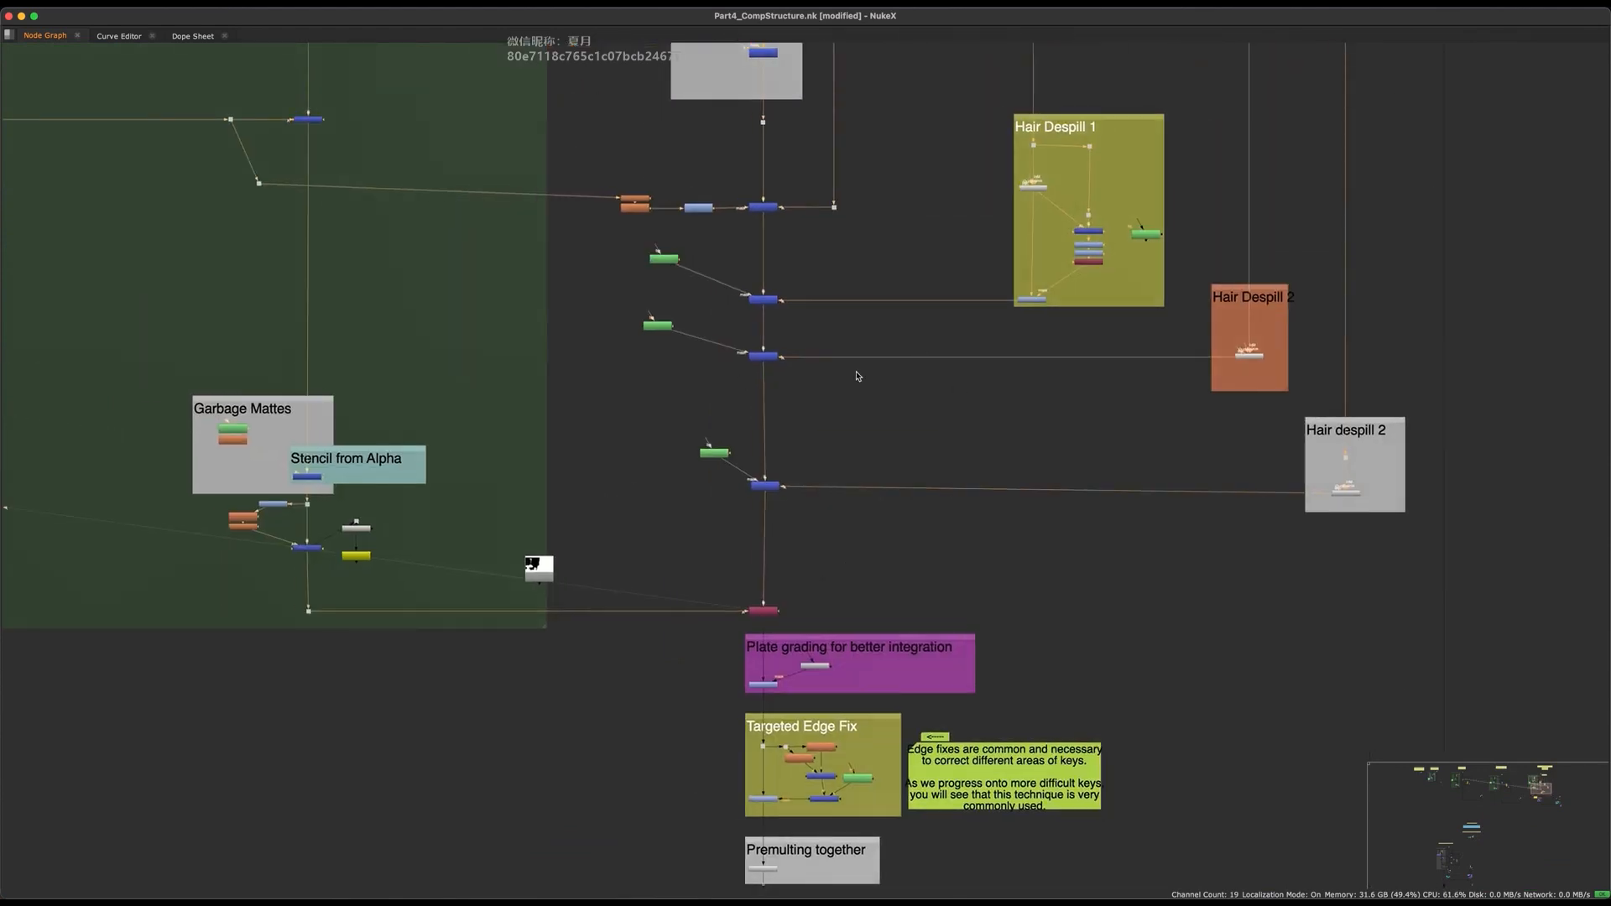
{"action": "scroll", "coordinate": [857, 375], "scroll_direction": "down", "scroll_amount": 3}
{"action": "scroll", "coordinate": [824, 703], "scroll_direction": "up", "scroll_amount": 5}
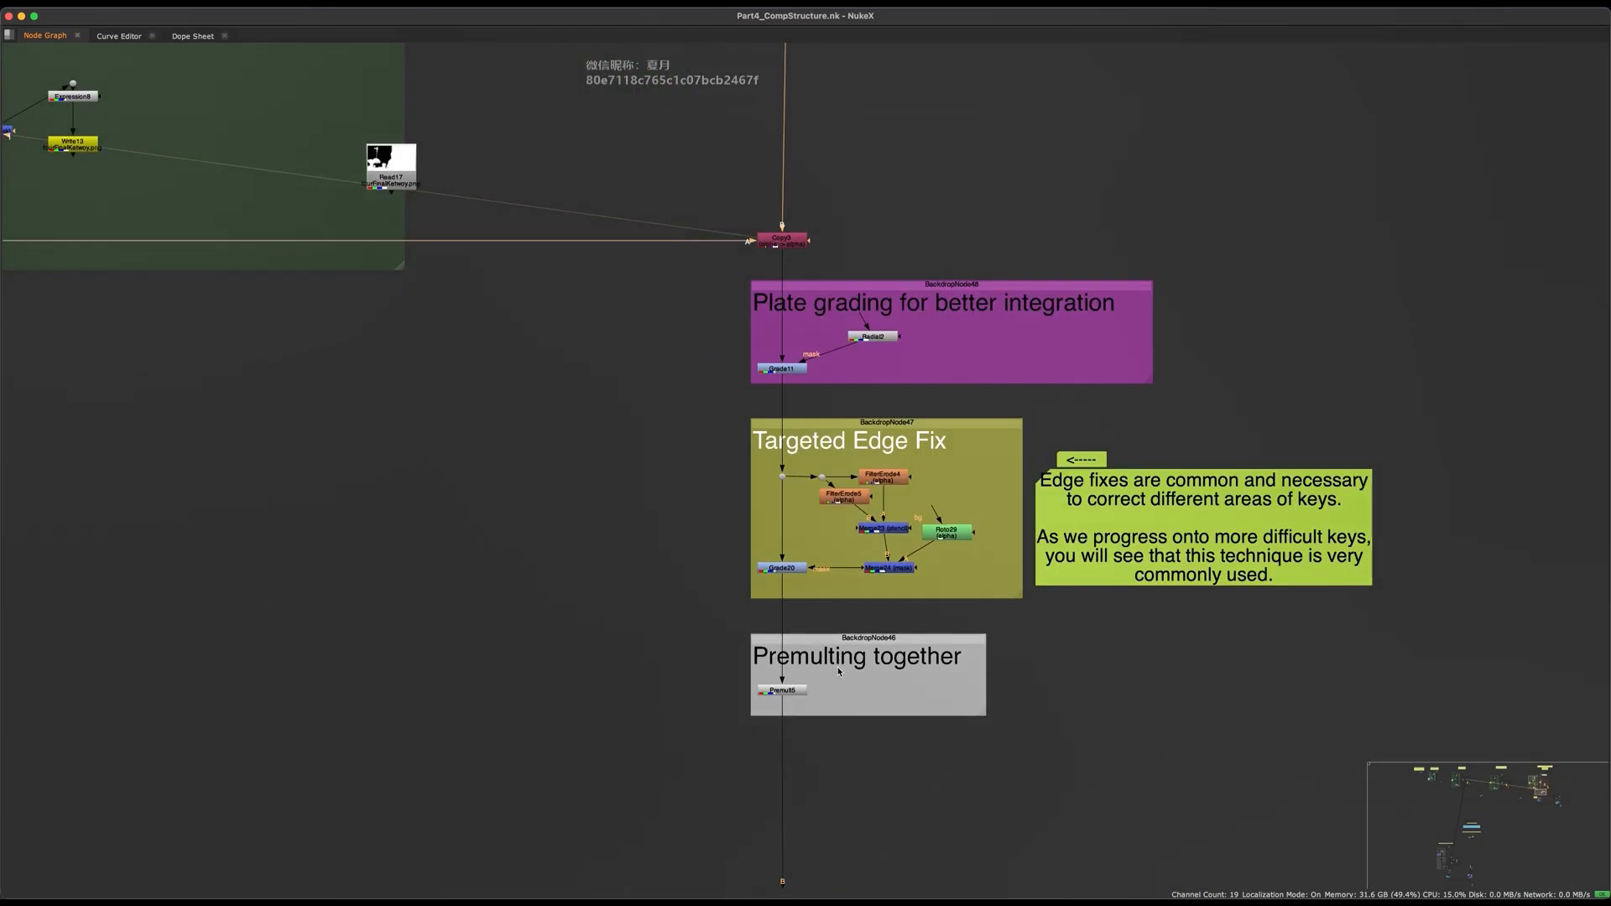
{"action": "key", "text": "space"}
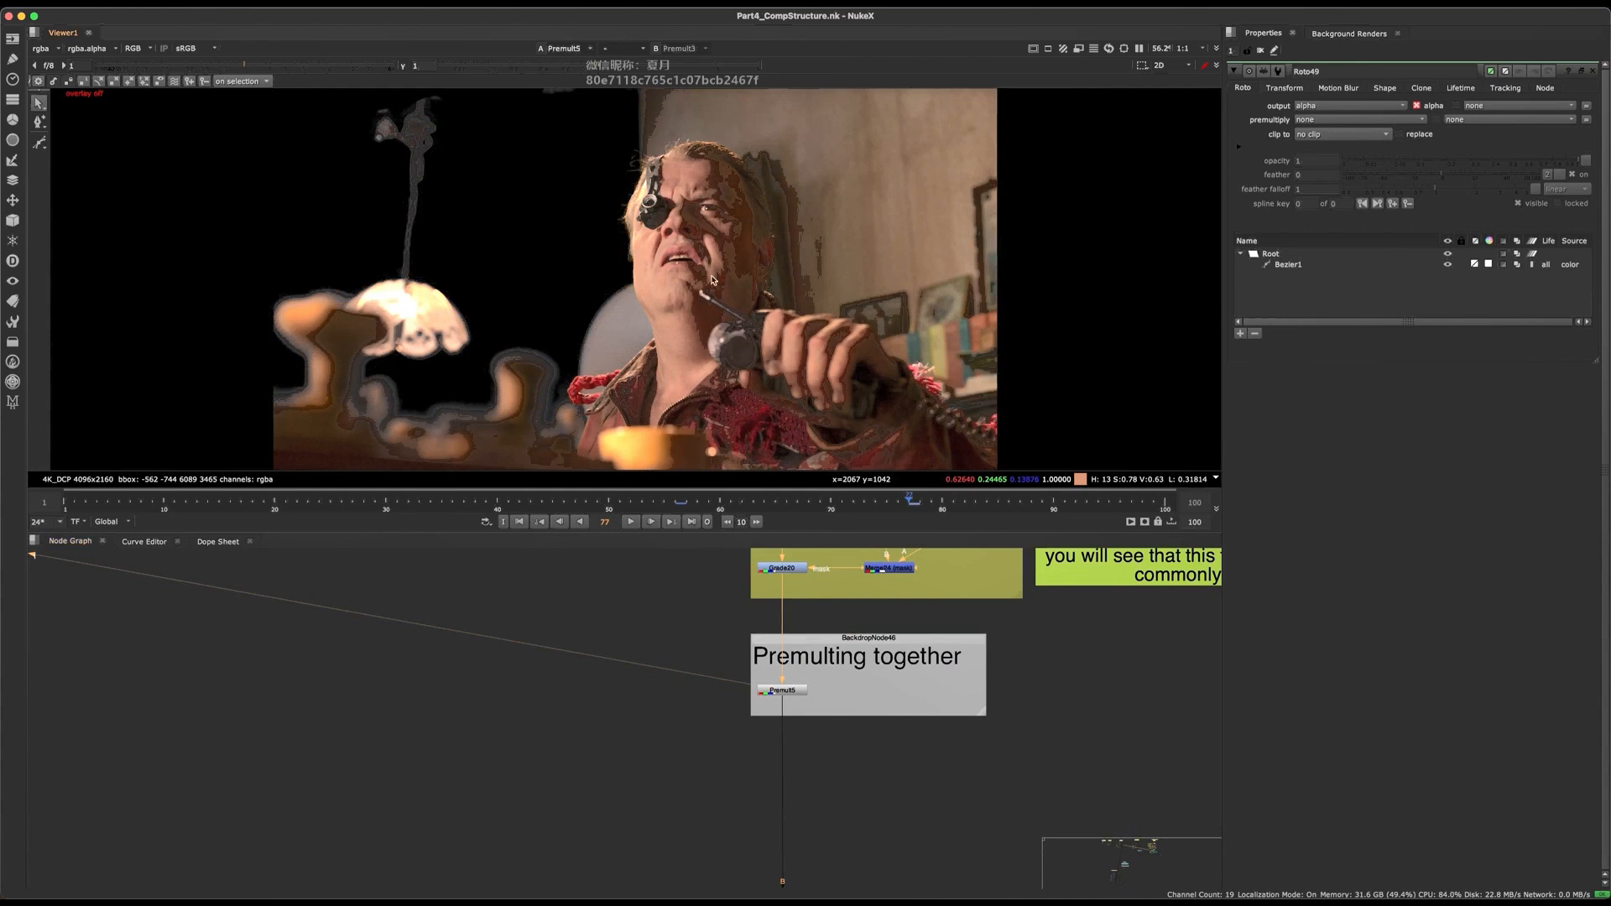
- Inspect how the Keylight Mixing and Soften hard edge sections follow the Premulting together section
{"action": "middle_click_drag", "start_coordinate": [755, 889], "coordinate": [730, 504]}
{"action": "middle_click_drag", "start_coordinate": [765, 731], "coordinate": [709, 490]}
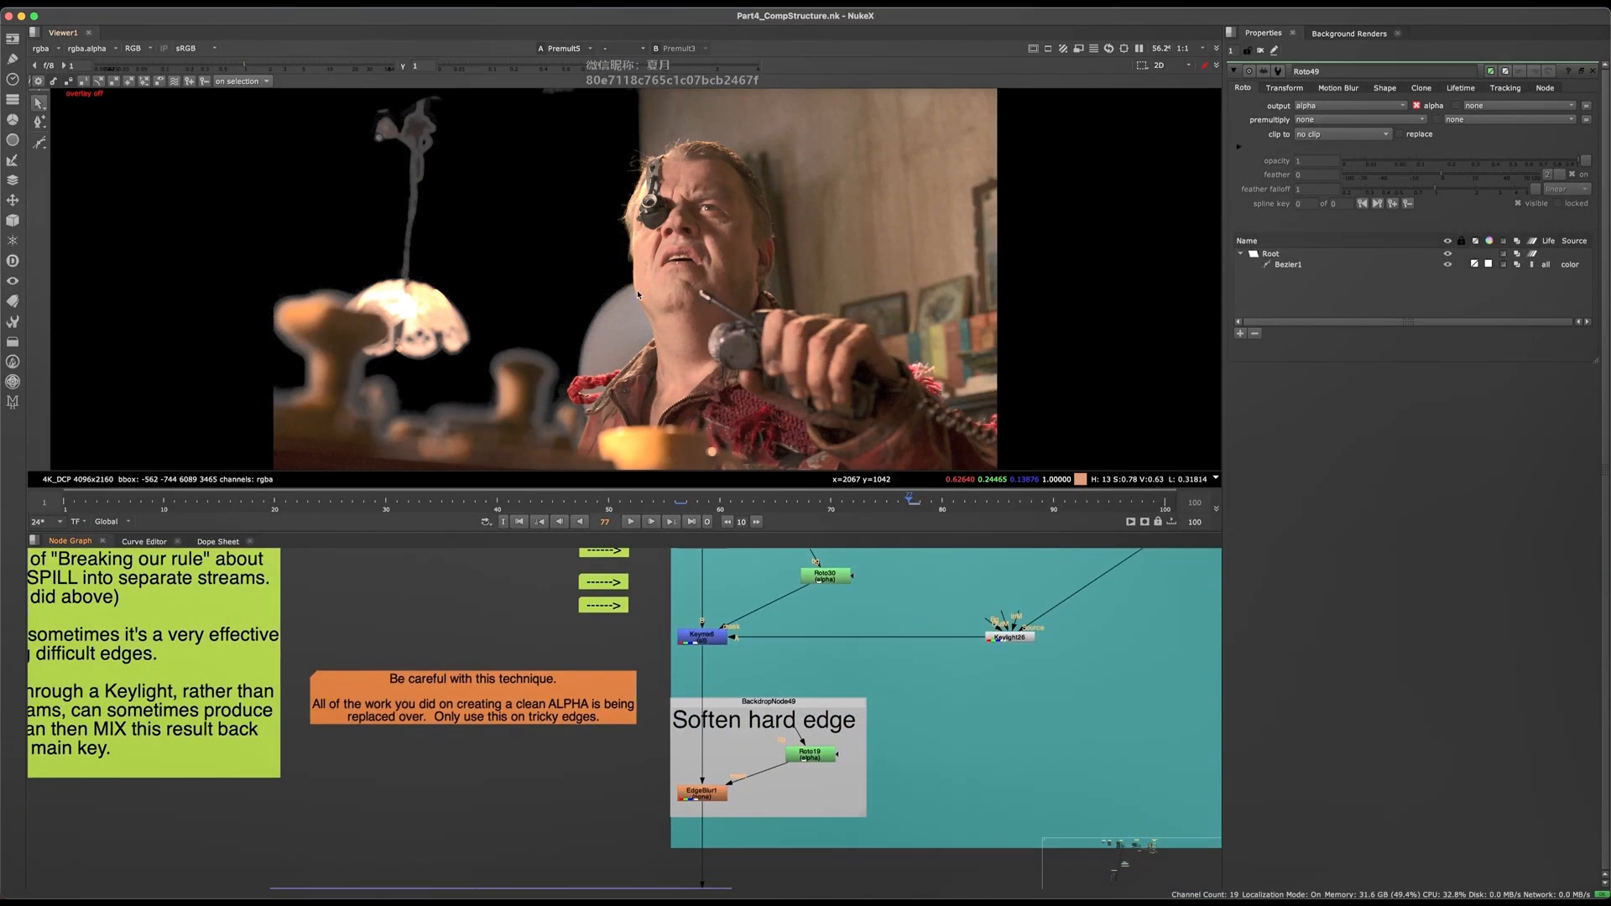
{"action": "scroll", "coordinate": [635, 666], "scroll_direction": "down", "scroll_amount": 5}
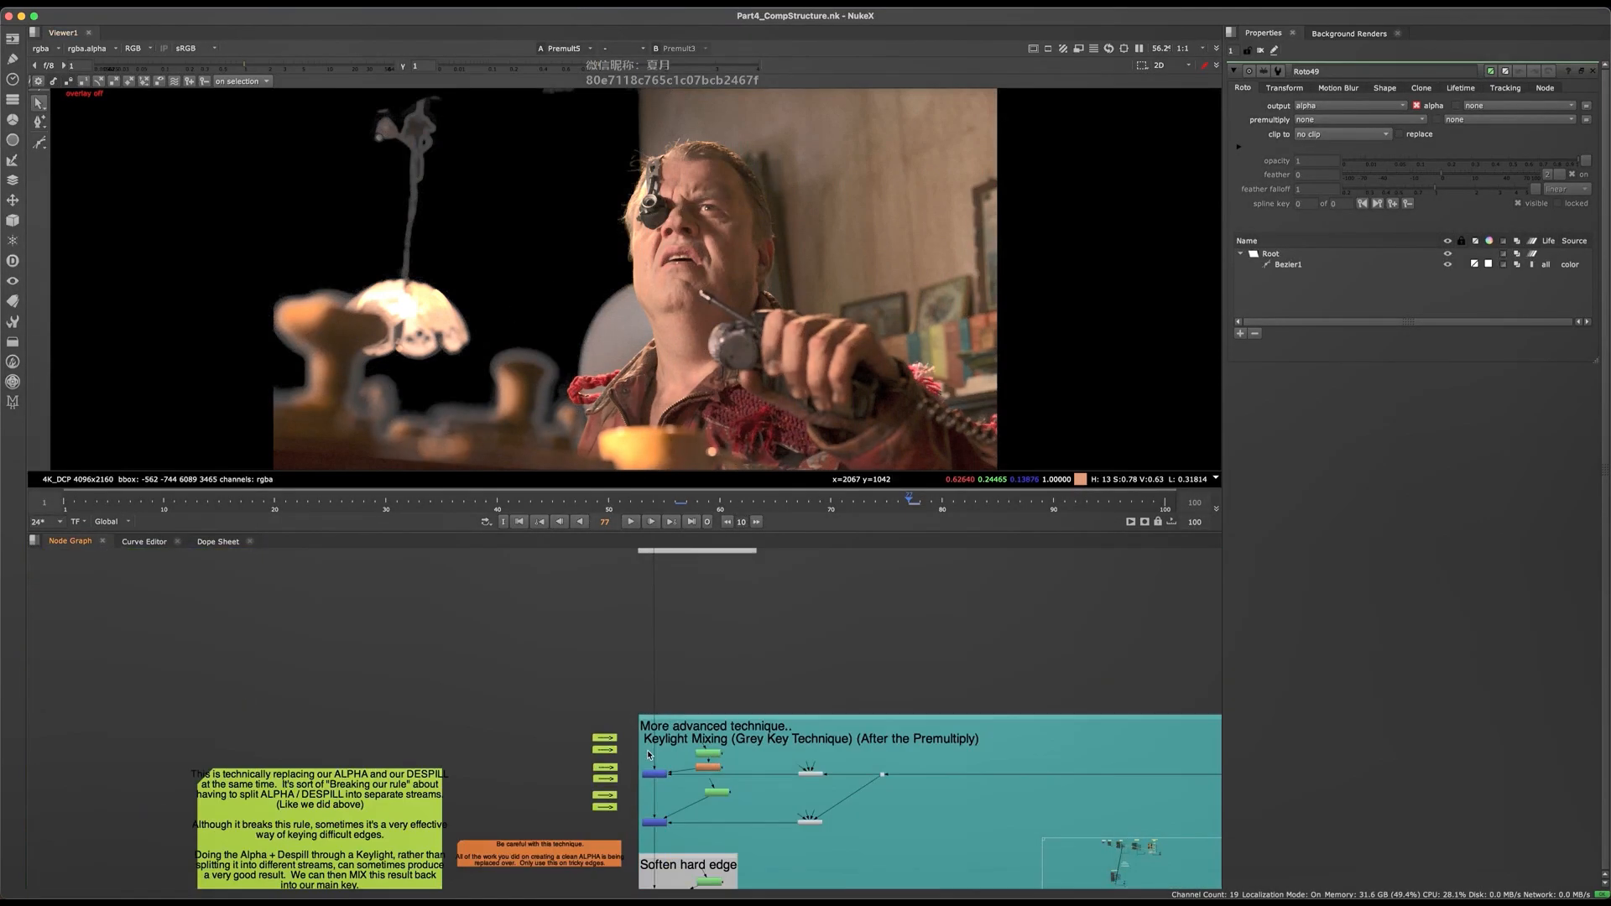
{"action": "middle_click_drag", "start_coordinate": [647, 550], "coordinate": [653, 647]}
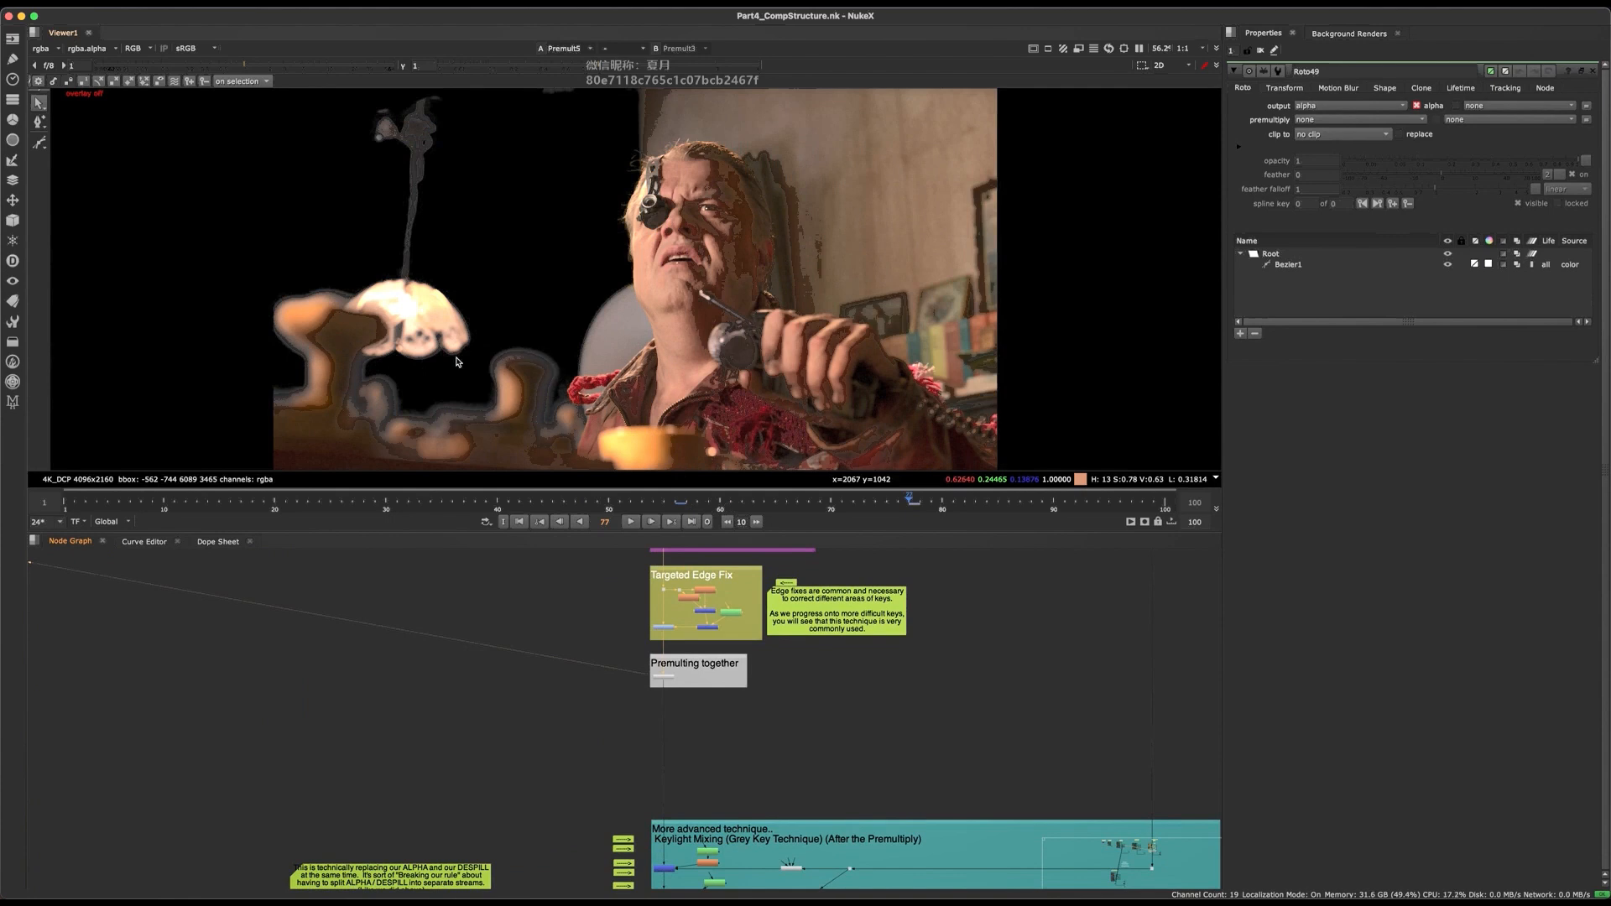
- View the Keylight11 result from the Keylight Mixing section in the viewer
{"action": "middle_click_drag", "start_coordinate": [712, 781], "coordinate": [727, 557]}
{"action": "scroll", "coordinate": [709, 693], "scroll_direction": "up", "scroll_amount": 4}
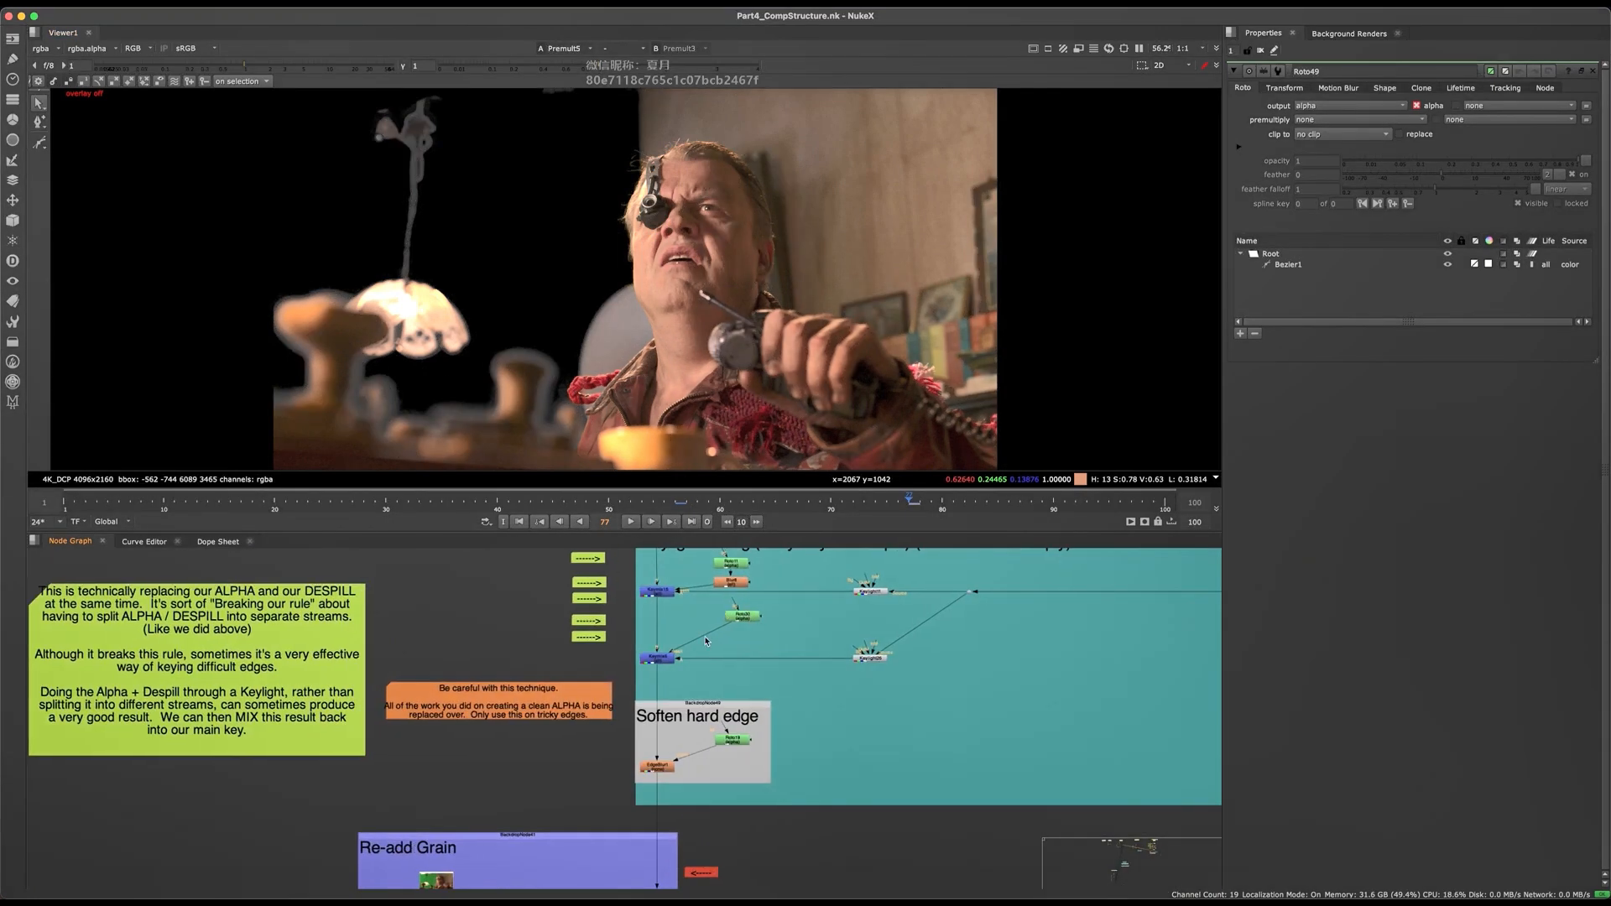
{"action": "middle_click_drag", "start_coordinate": [826, 554], "coordinate": [818, 669]}
{"action": "scroll", "coordinate": [709, 701], "scroll_direction": "up", "scroll_amount": 3}
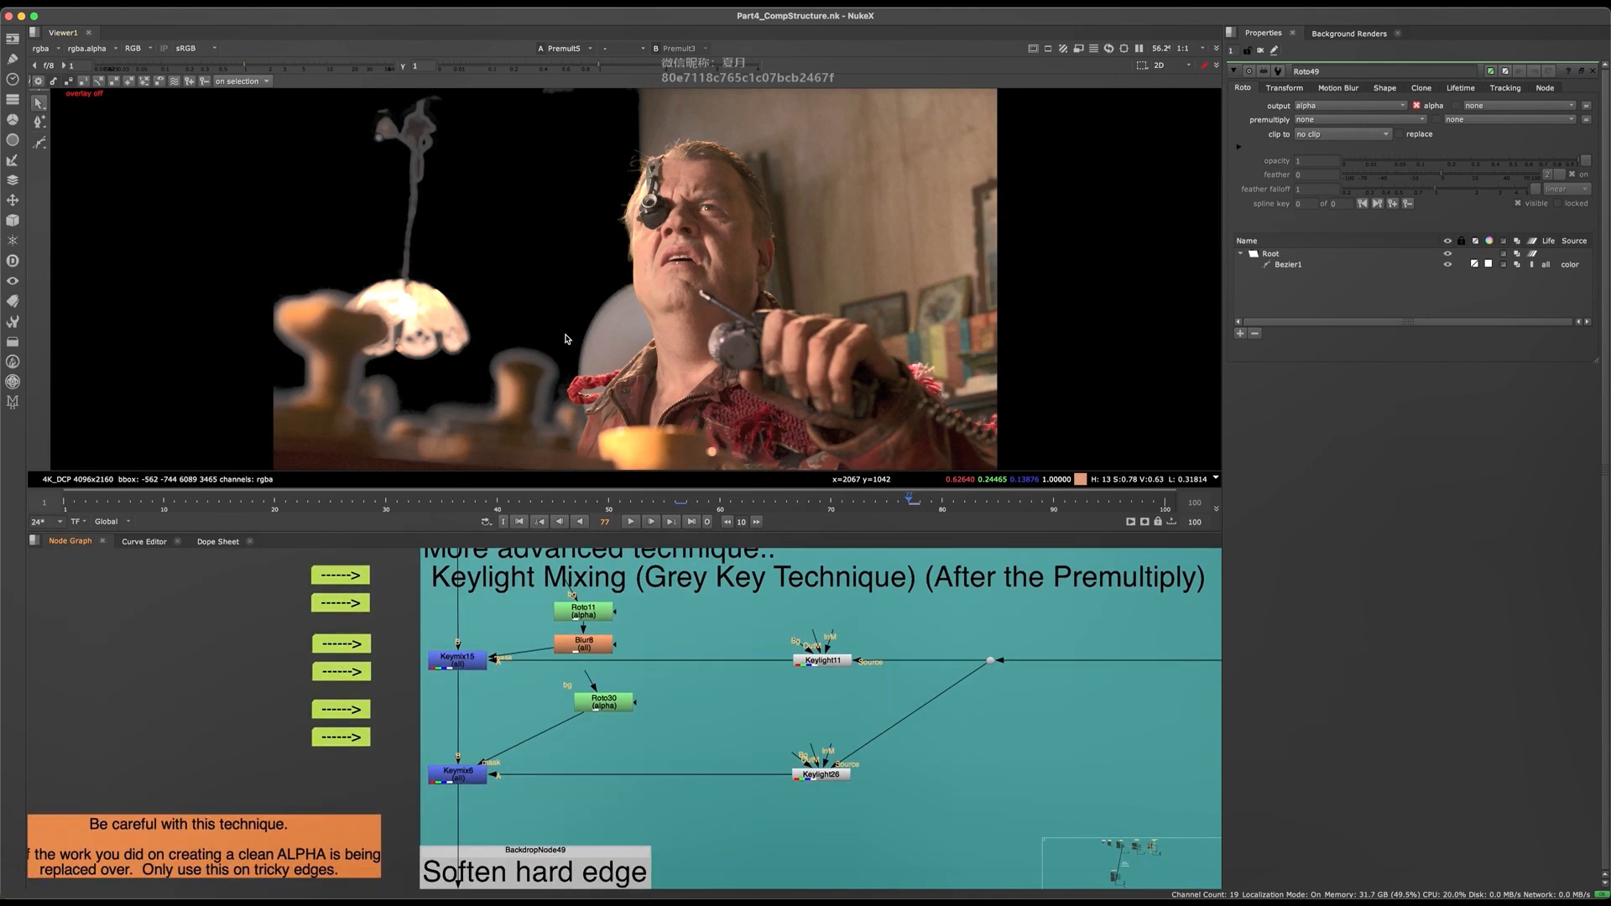
{"action": "left_click", "coordinate": [826, 660]}
{"action": "key", "text": "1"}
- Add a new Keylight node near the dot in the Keylight Mixing section and save the script
{"action": "middle_click_drag", "start_coordinate": [790, 686], "coordinate": [611, 675]}
{"action": "scroll", "coordinate": [638, 677], "scroll_direction": "up", "scroll_amount": 3}
{"action": "key", "text": "Tab"}
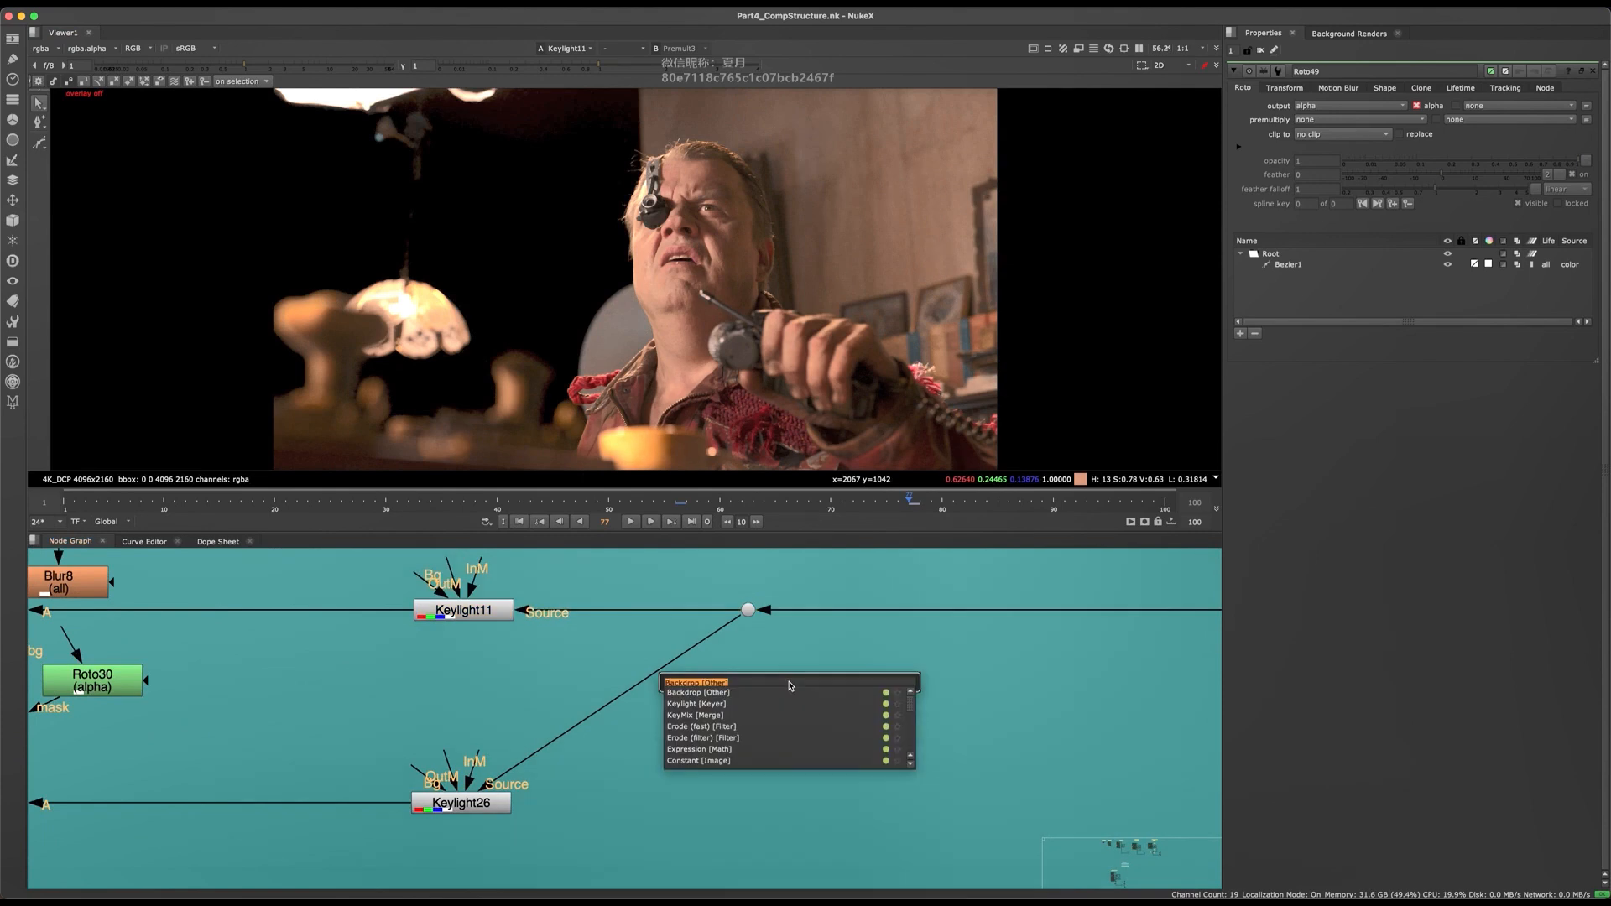
{"action": "type", "text": "keylight"}
{"action": "key", "text": "Return"}
{"action": "key", "text": "space"}
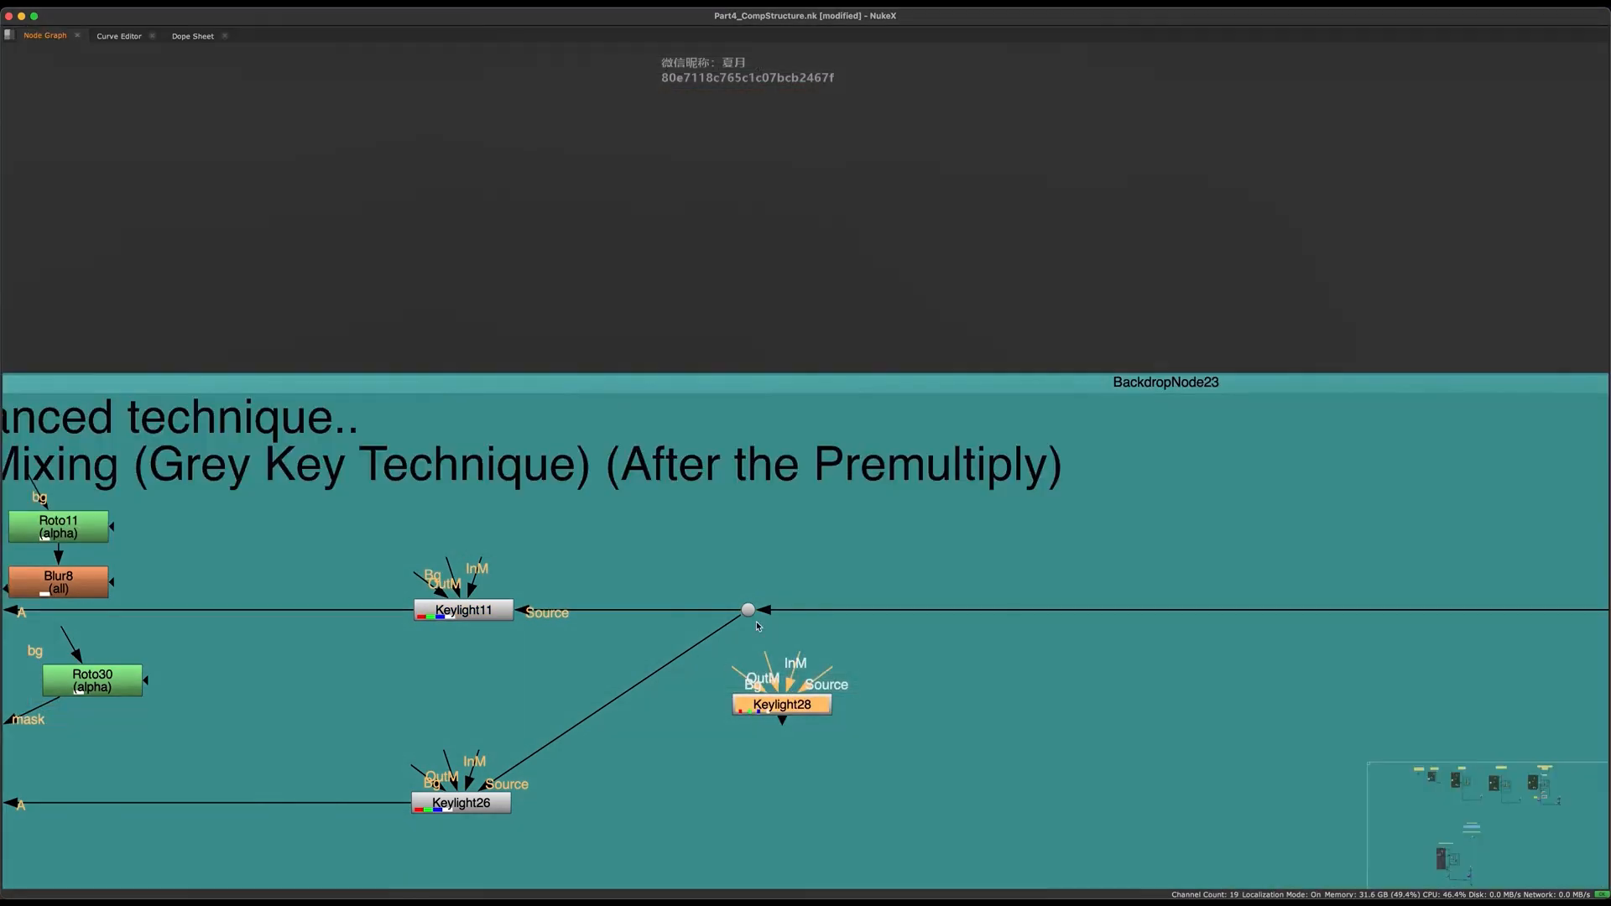
{"action": "scroll", "coordinate": [791, 503], "scroll_direction": "down", "scroll_amount": 2}
{"action": "key", "text": "super+s"}
- Examine how the premultiplied stream and Keylight11 feed Keymix15, tracing the Keylight's source back to the plate line
{"action": "middle_click_drag", "start_coordinate": [299, 530], "coordinate": [524, 587]}
{"action": "scroll", "coordinate": [688, 586], "scroll_direction": "down", "scroll_amount": 1}
{"action": "middle_click_drag", "start_coordinate": [543, 284], "coordinate": [596, 480]}
{"action": "left_click", "coordinate": [573, 237]}
{"action": "middle_click_drag", "start_coordinate": [361, 414], "coordinate": [516, 210]}
{"action": "left_click_drag", "start_coordinate": [495, 164], "coordinate": [495, 302]}
{"action": "middle_click_drag", "start_coordinate": [495, 302], "coordinate": [475, 113]}
{"action": "left_click", "coordinate": [396, 532]}
{"action": "left_click", "coordinate": [450, 494]}
{"action": "middle_click_drag", "start_coordinate": [971, 582], "coordinate": [924, 642]}
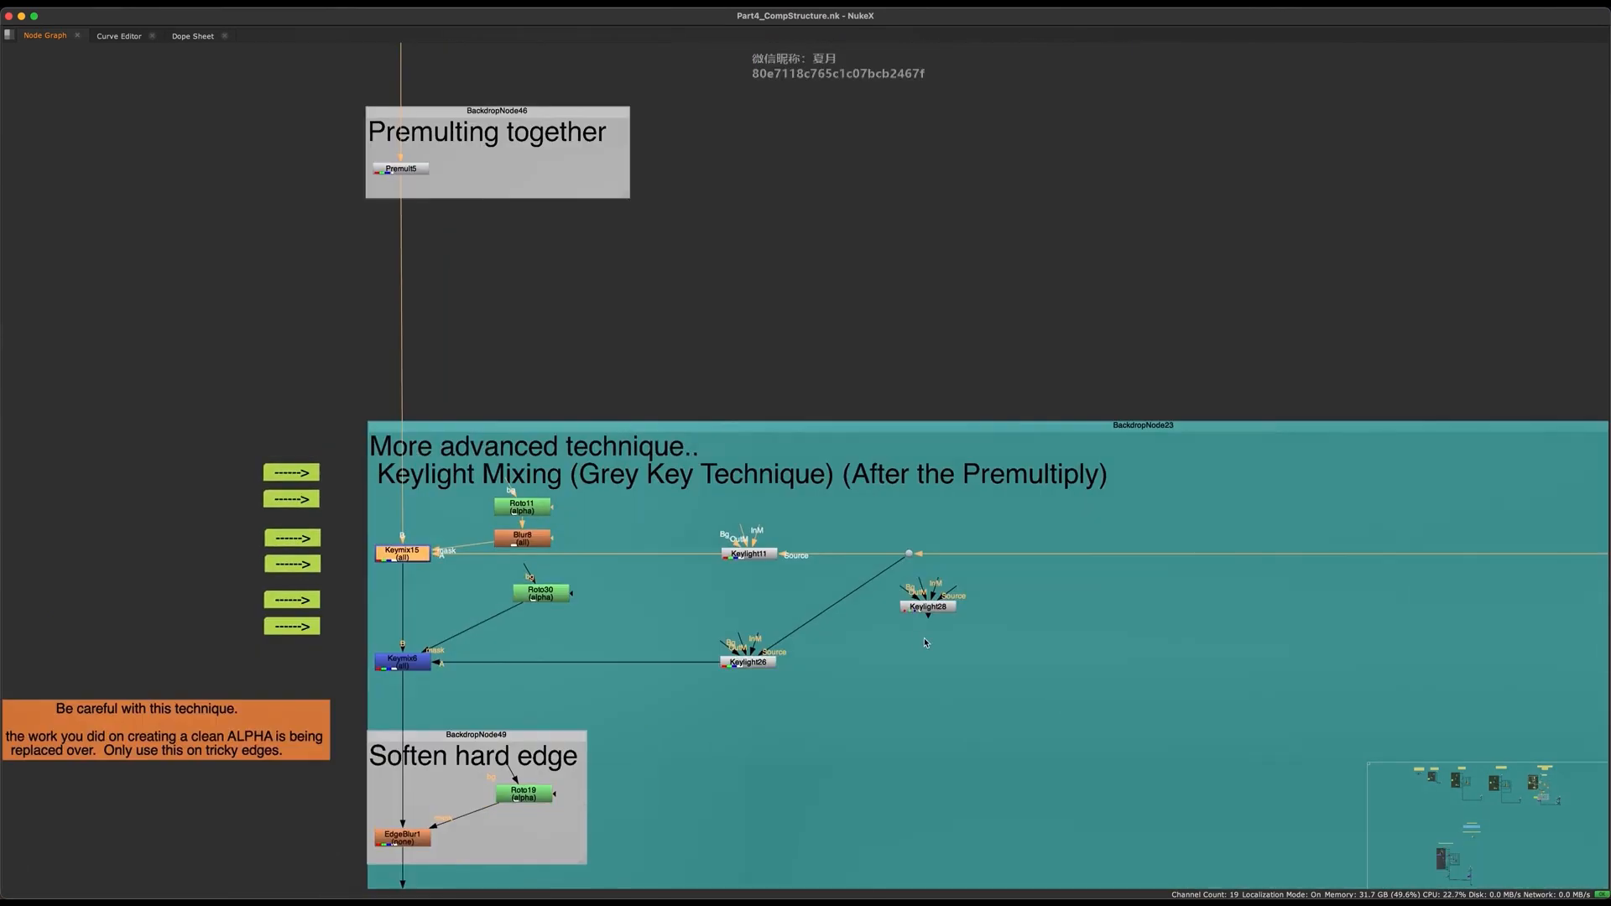
{"action": "left_click", "coordinate": [747, 552]}
{"action": "middle_click_drag", "start_coordinate": [748, 527], "coordinate": [805, 599]}
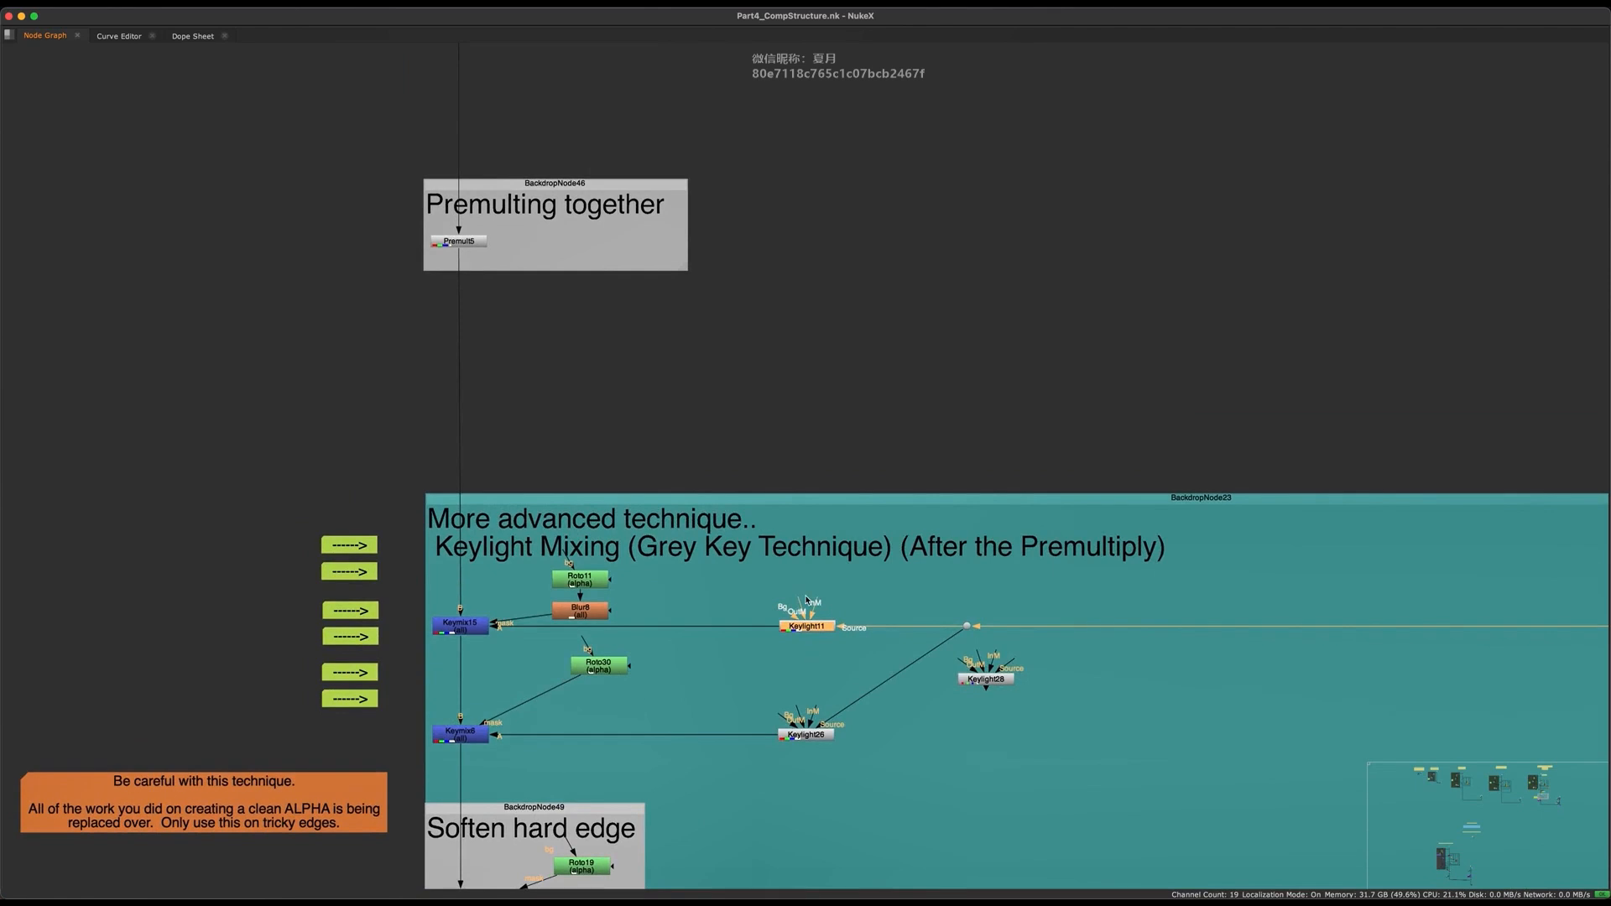
{"action": "scroll", "coordinate": [680, 339], "scroll_direction": "down", "scroll_amount": 3}
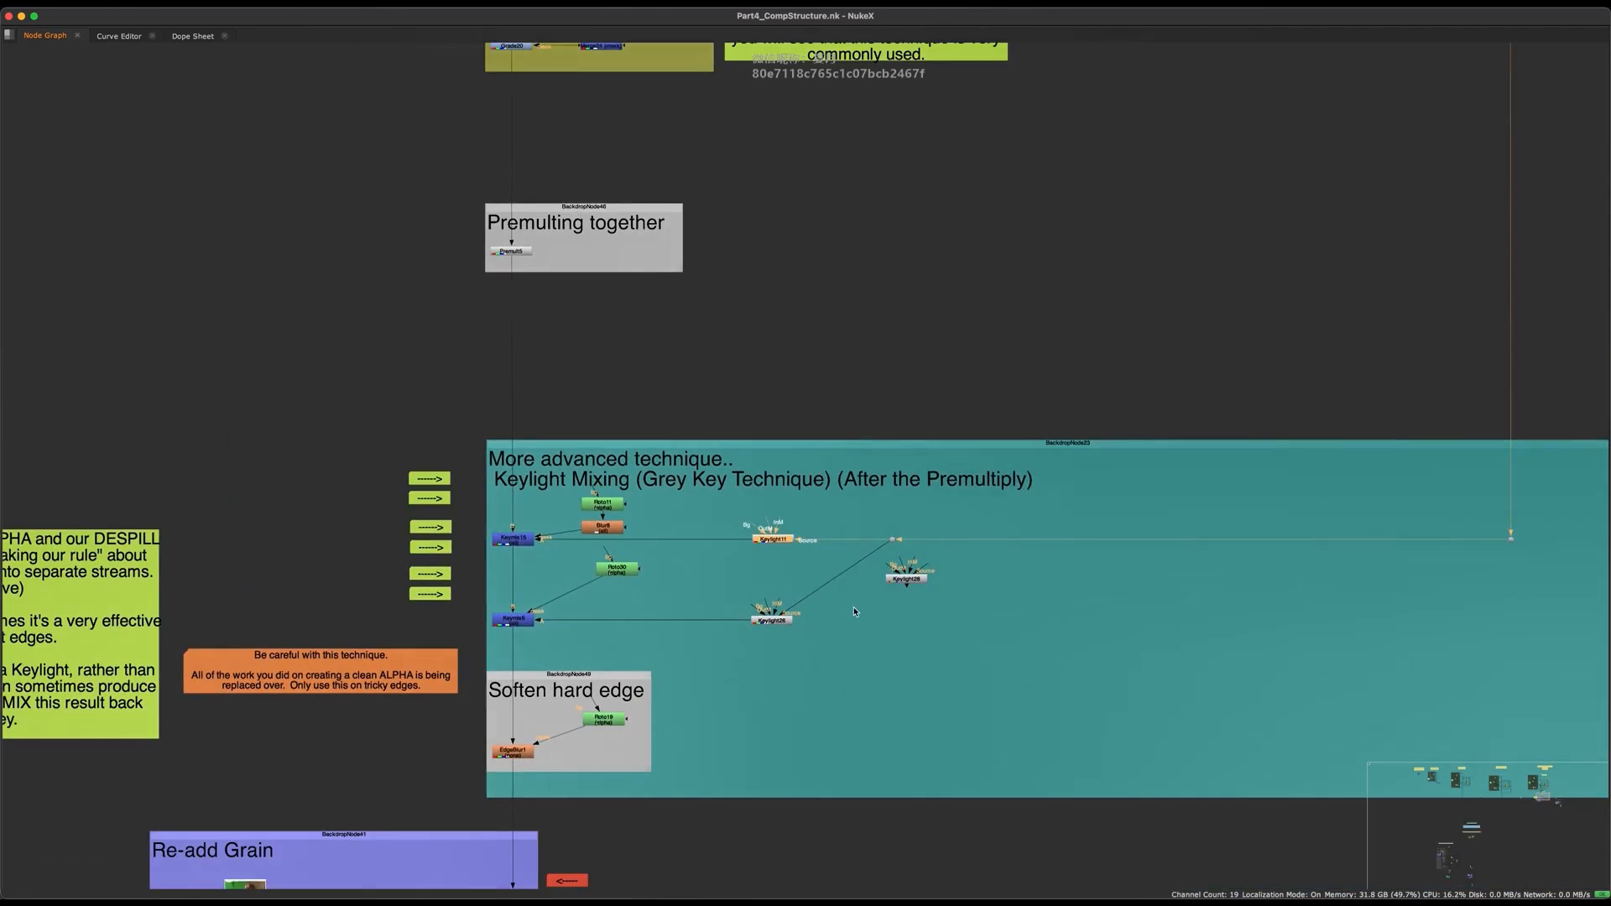
- Place the new Keylight below the plate dot in the Keylight Mixing section and connect its Source input to that dot
{"action": "left_click", "coordinate": [912, 599]}
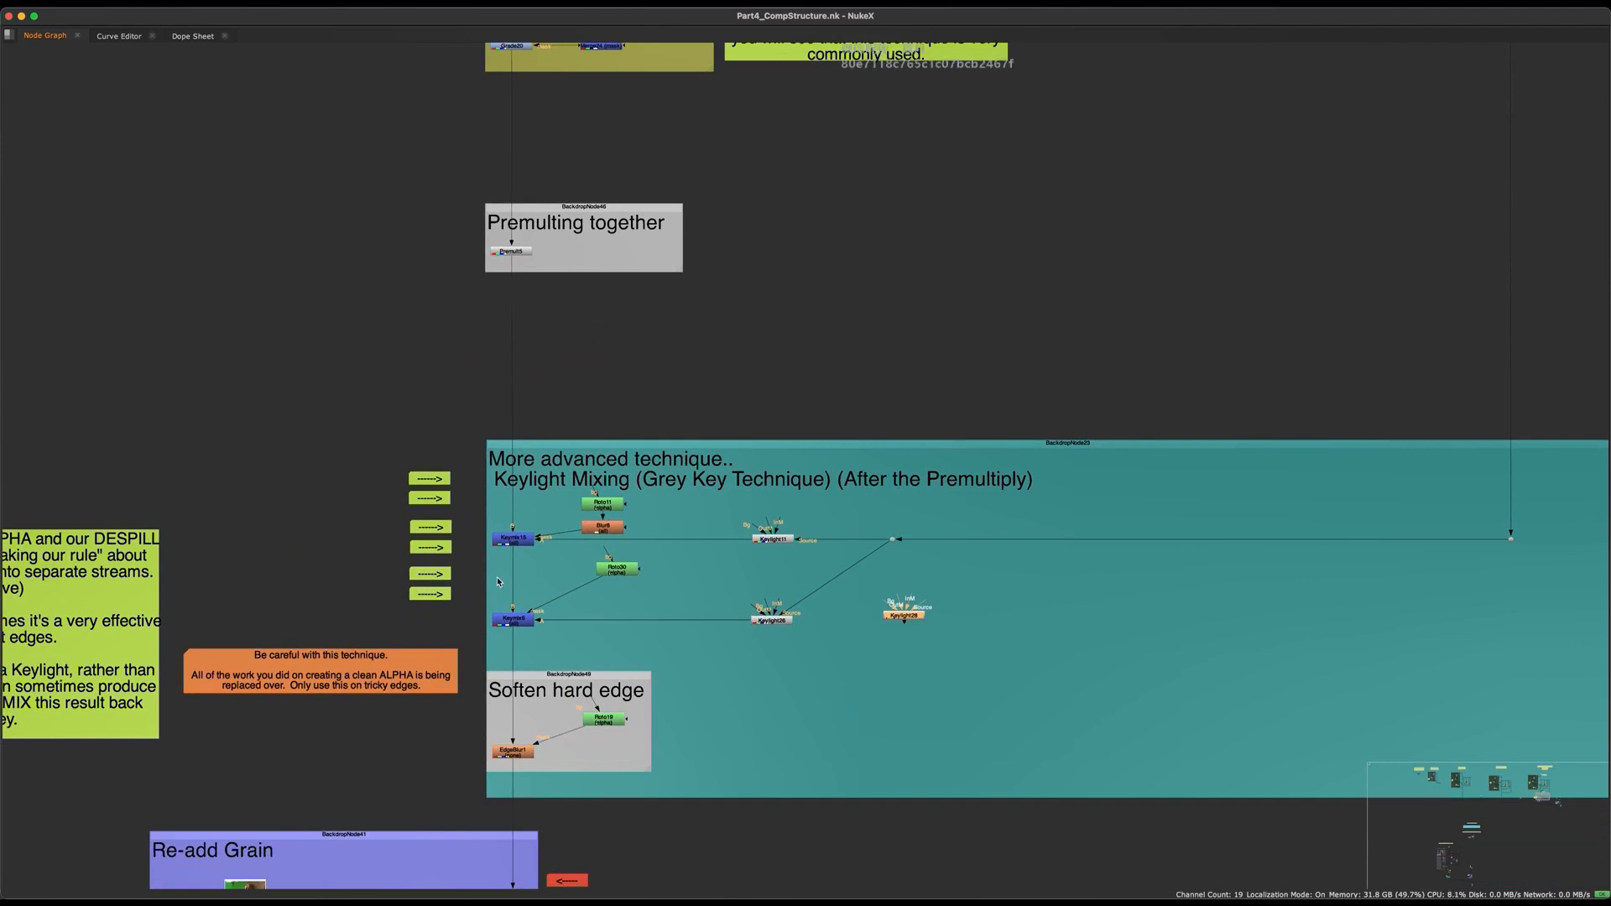
{"action": "middle_click_drag", "start_coordinate": [347, 725], "coordinate": [644, 639]}
{"action": "left_click", "coordinate": [674, 579]}
{"action": "middle_click_drag", "start_coordinate": [745, 633], "coordinate": [493, 635]}
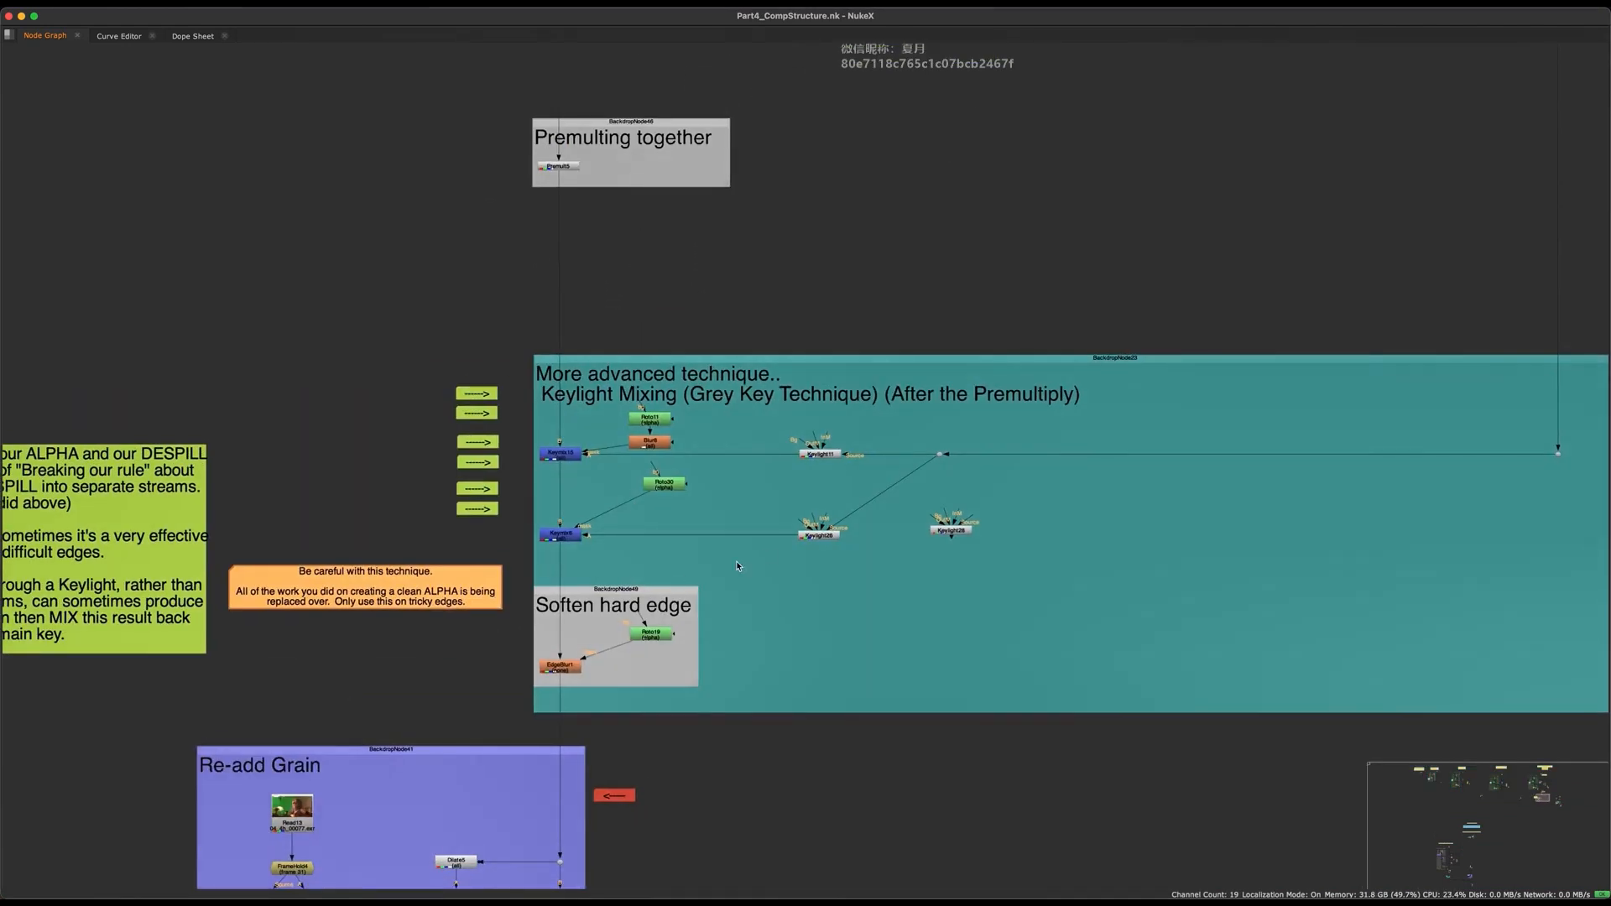
{"action": "left_click_drag", "start_coordinate": [1017, 526], "coordinate": [937, 580]}
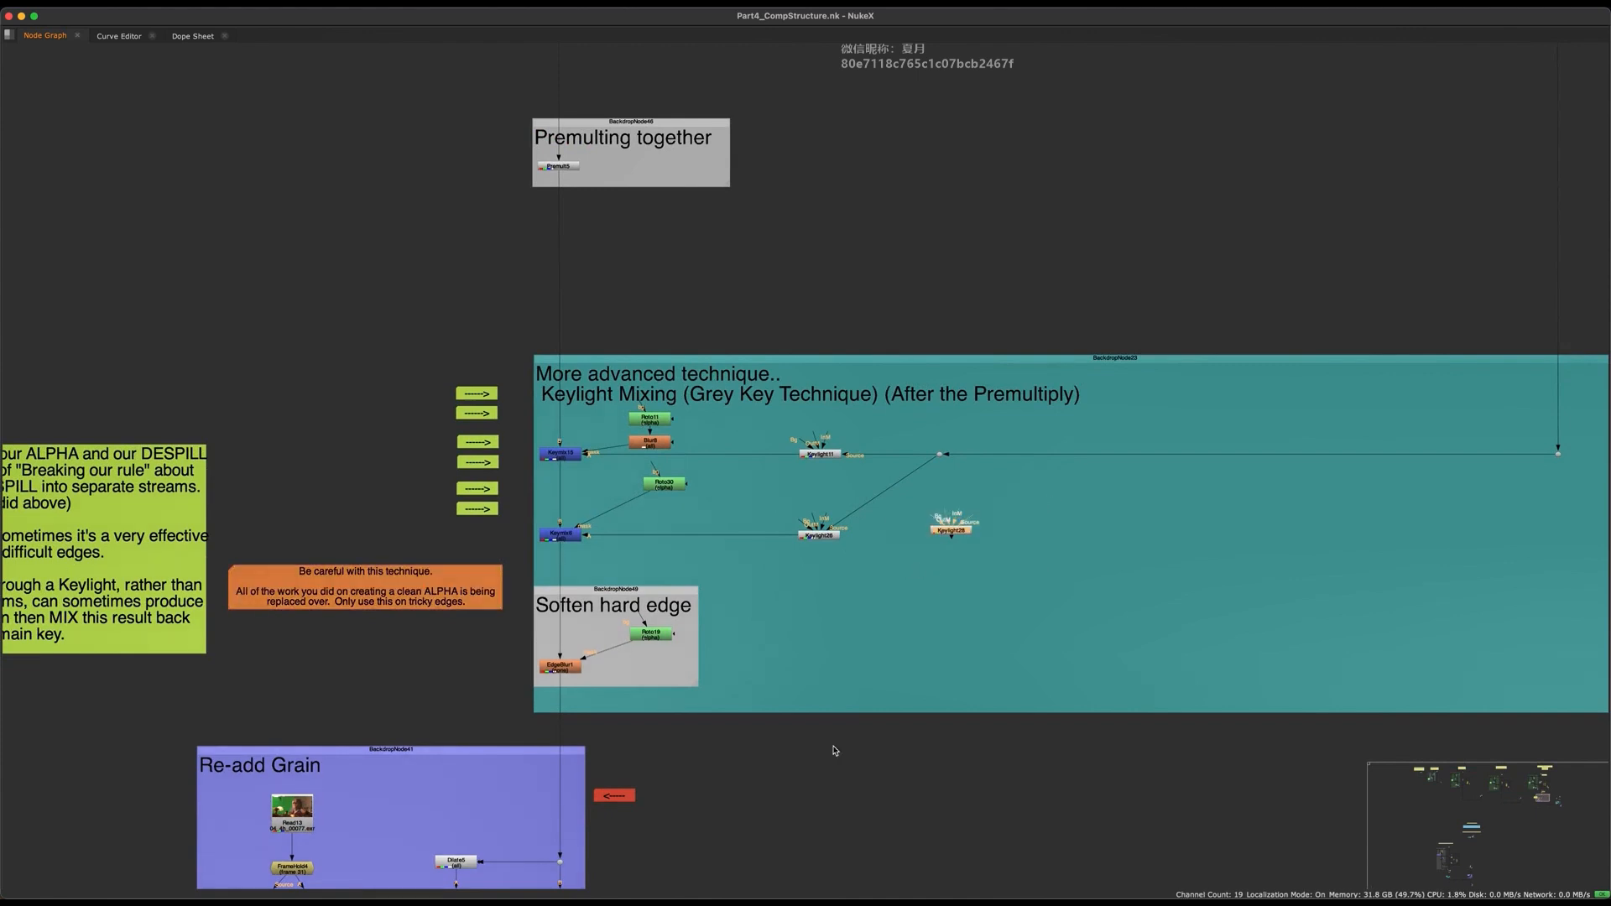
{"action": "middle_click_drag", "start_coordinate": [979, 471], "coordinate": [882, 602]}
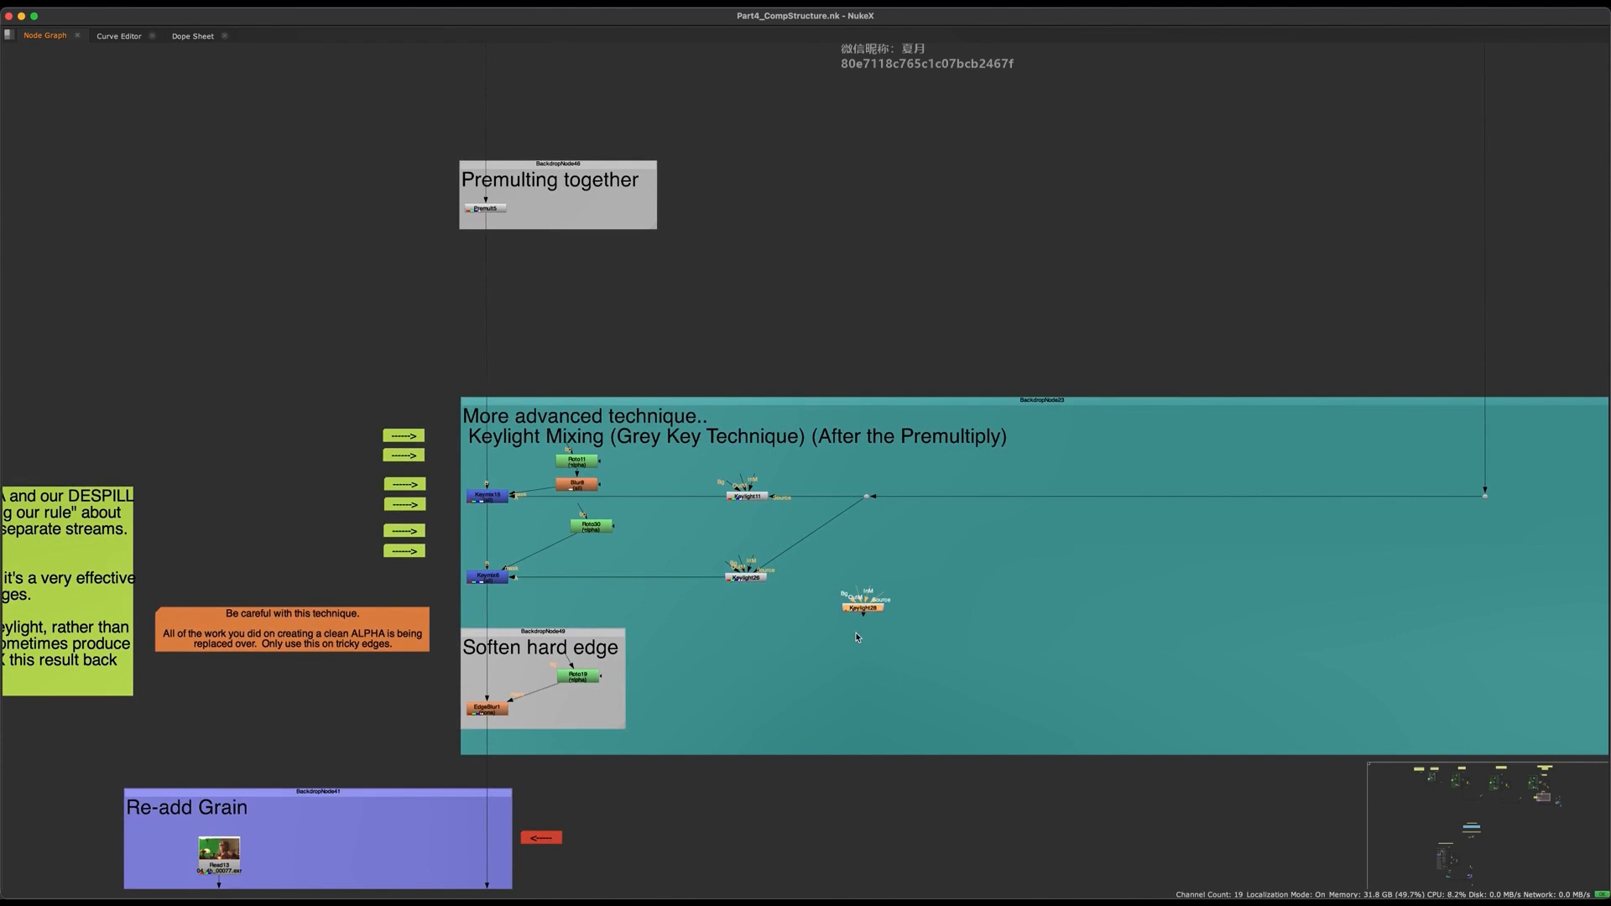
{"action": "scroll", "coordinate": [879, 644], "scroll_direction": "up", "scroll_amount": 5}
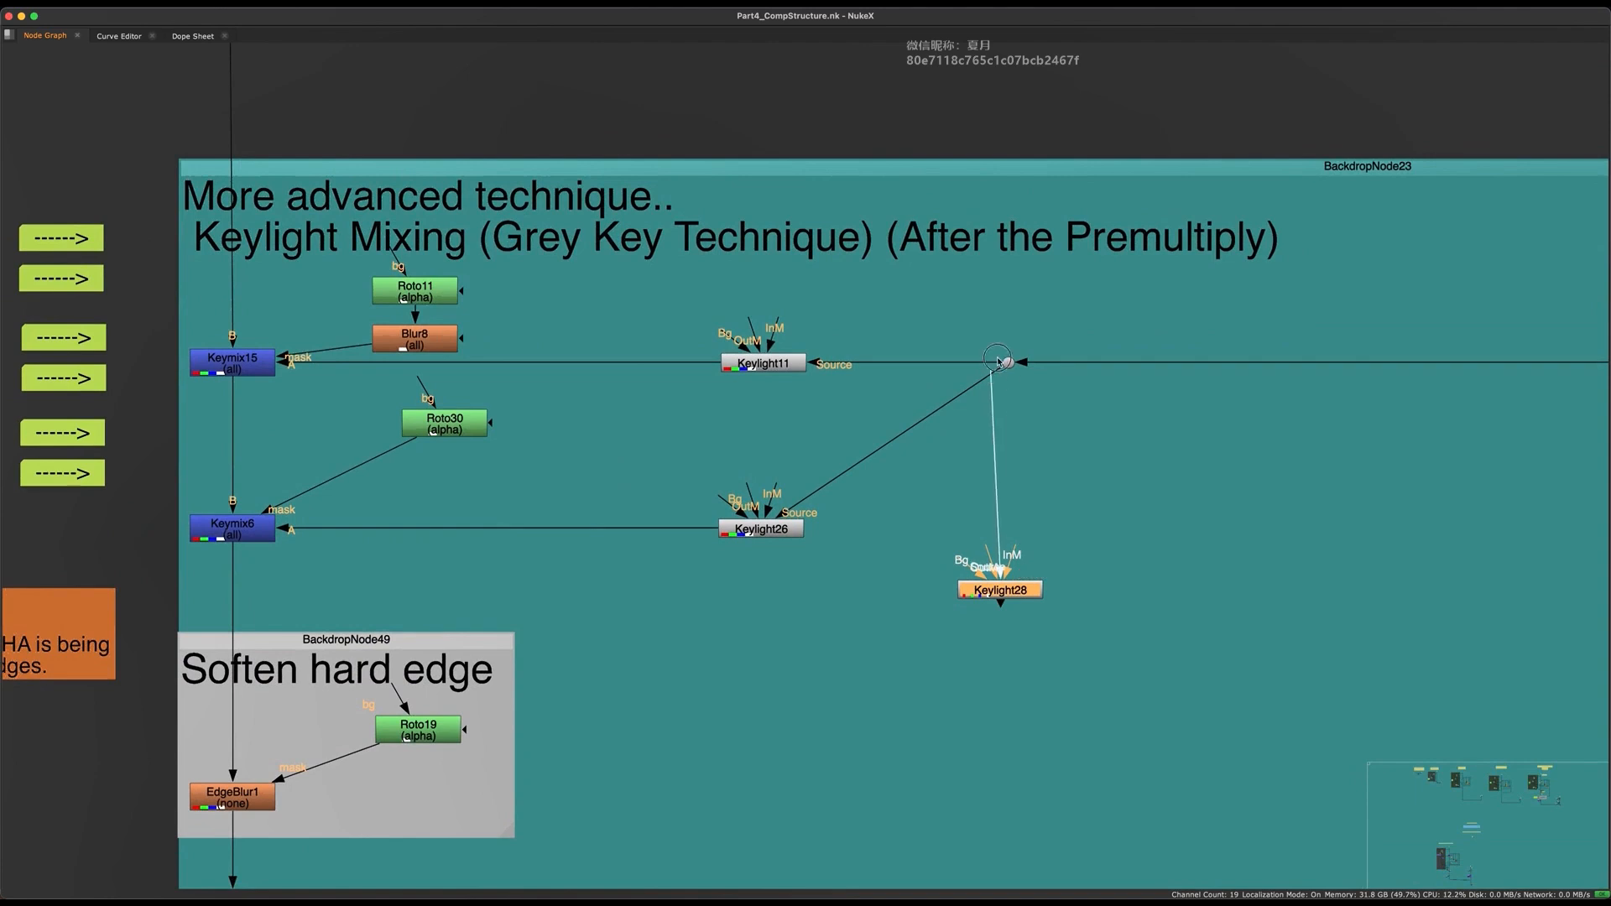
{"action": "left_click_drag", "start_coordinate": [996, 356], "coordinate": [1005, 361]}
{"action": "scroll", "coordinate": [1005, 597], "scroll_direction": "down", "scroll_amount": 6}
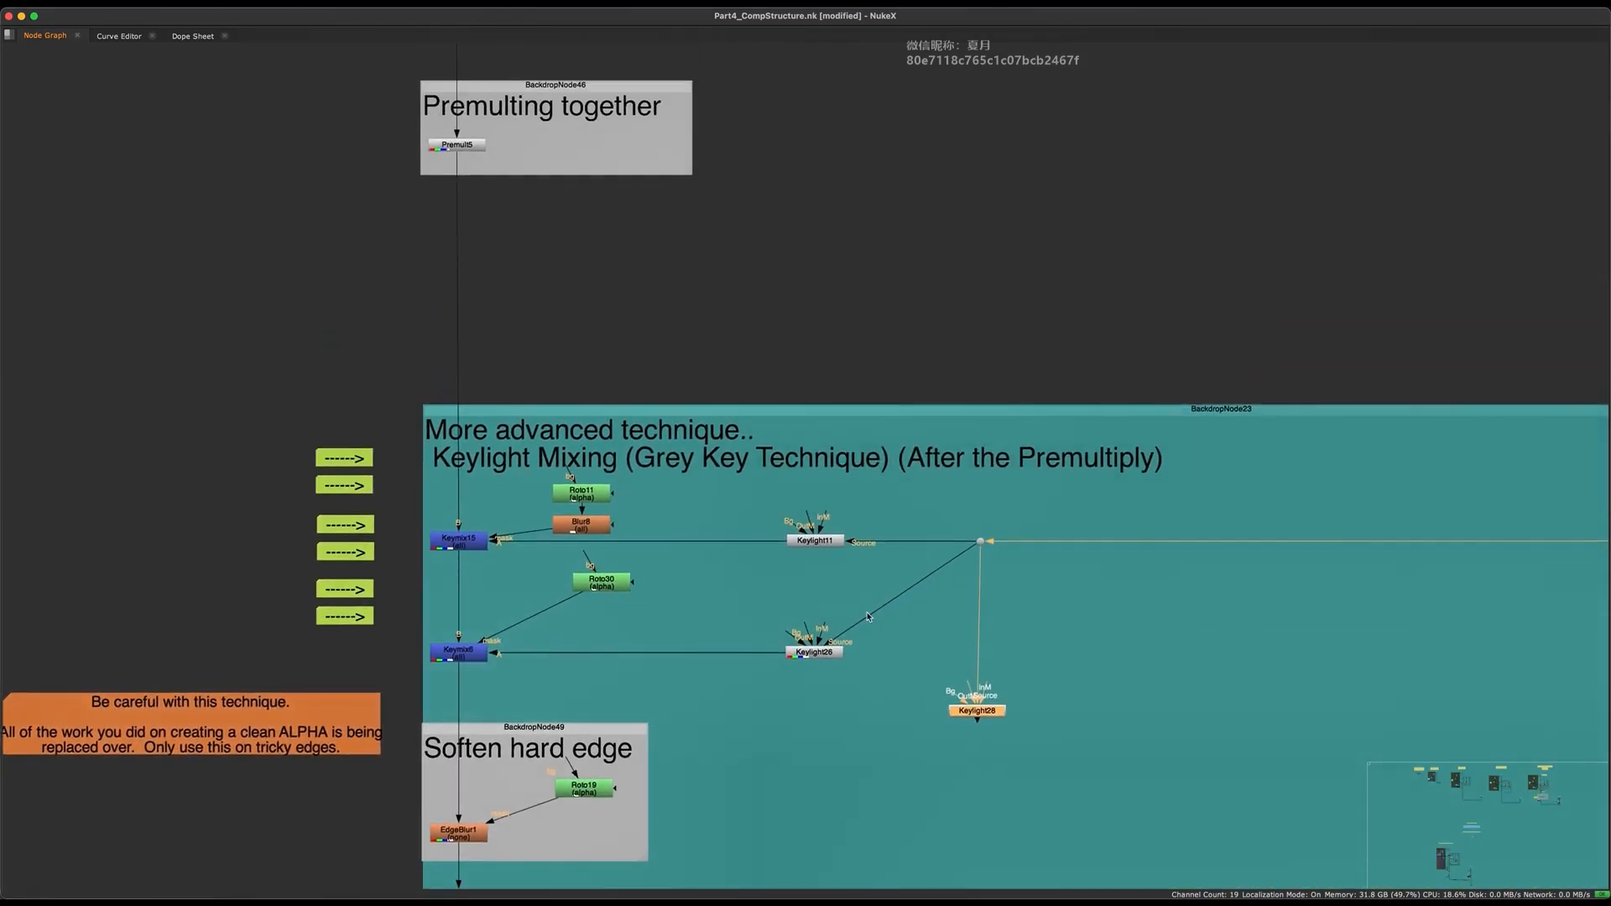
- Compare the Keymix15 output with the Keylight11 result in the viewer
{"action": "key", "text": "space"}
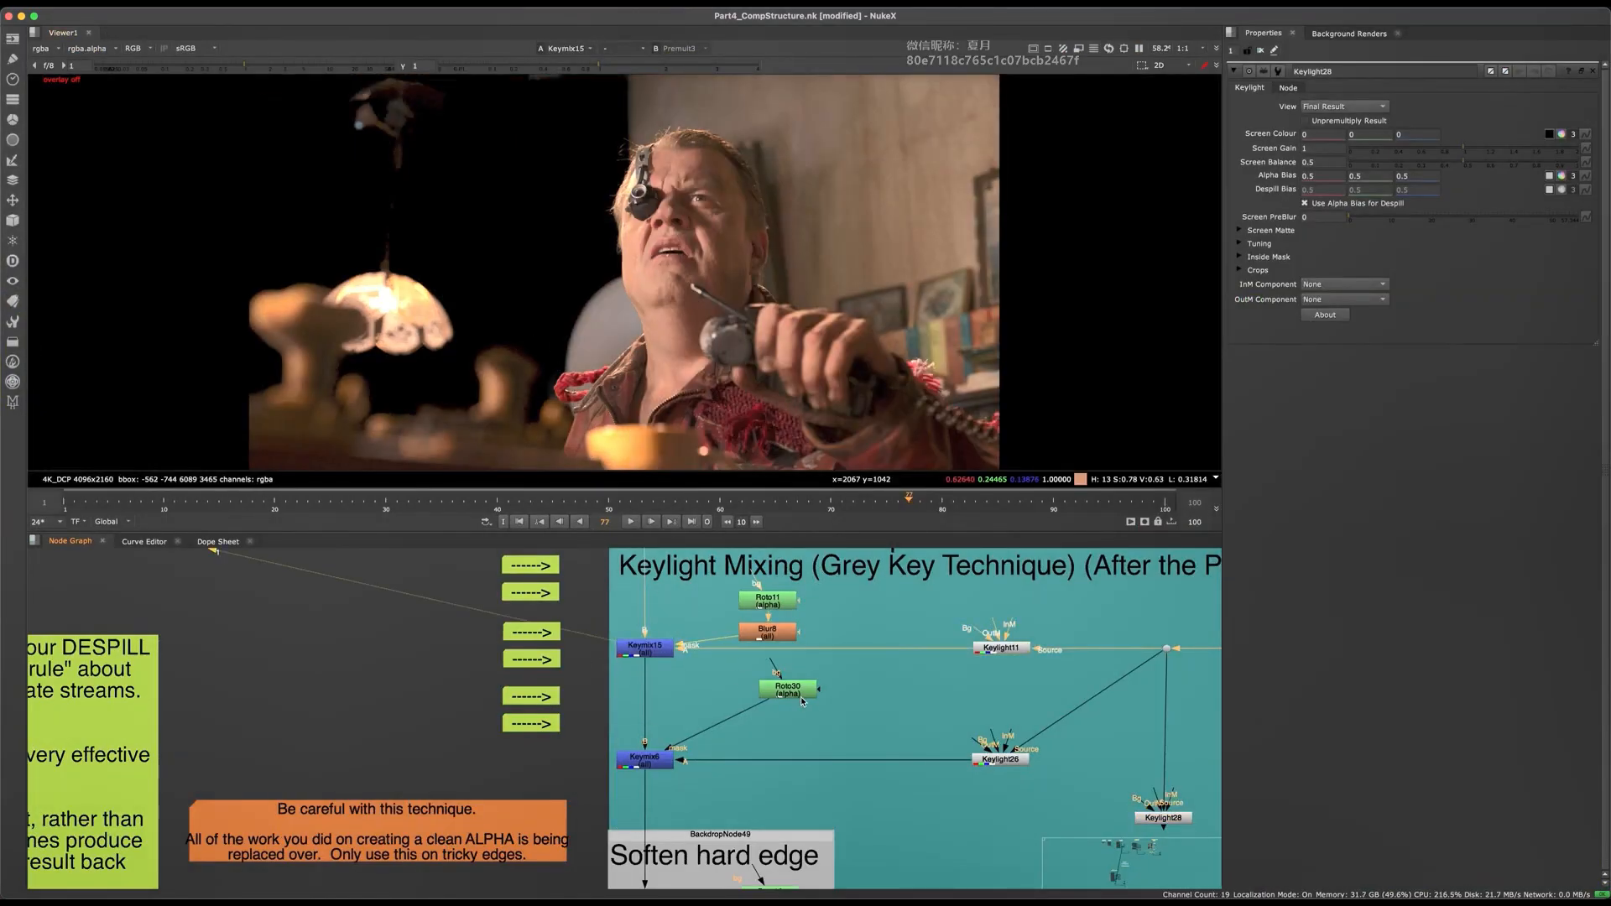
{"action": "left_click", "coordinate": [645, 648]}
{"action": "key", "text": "1"}
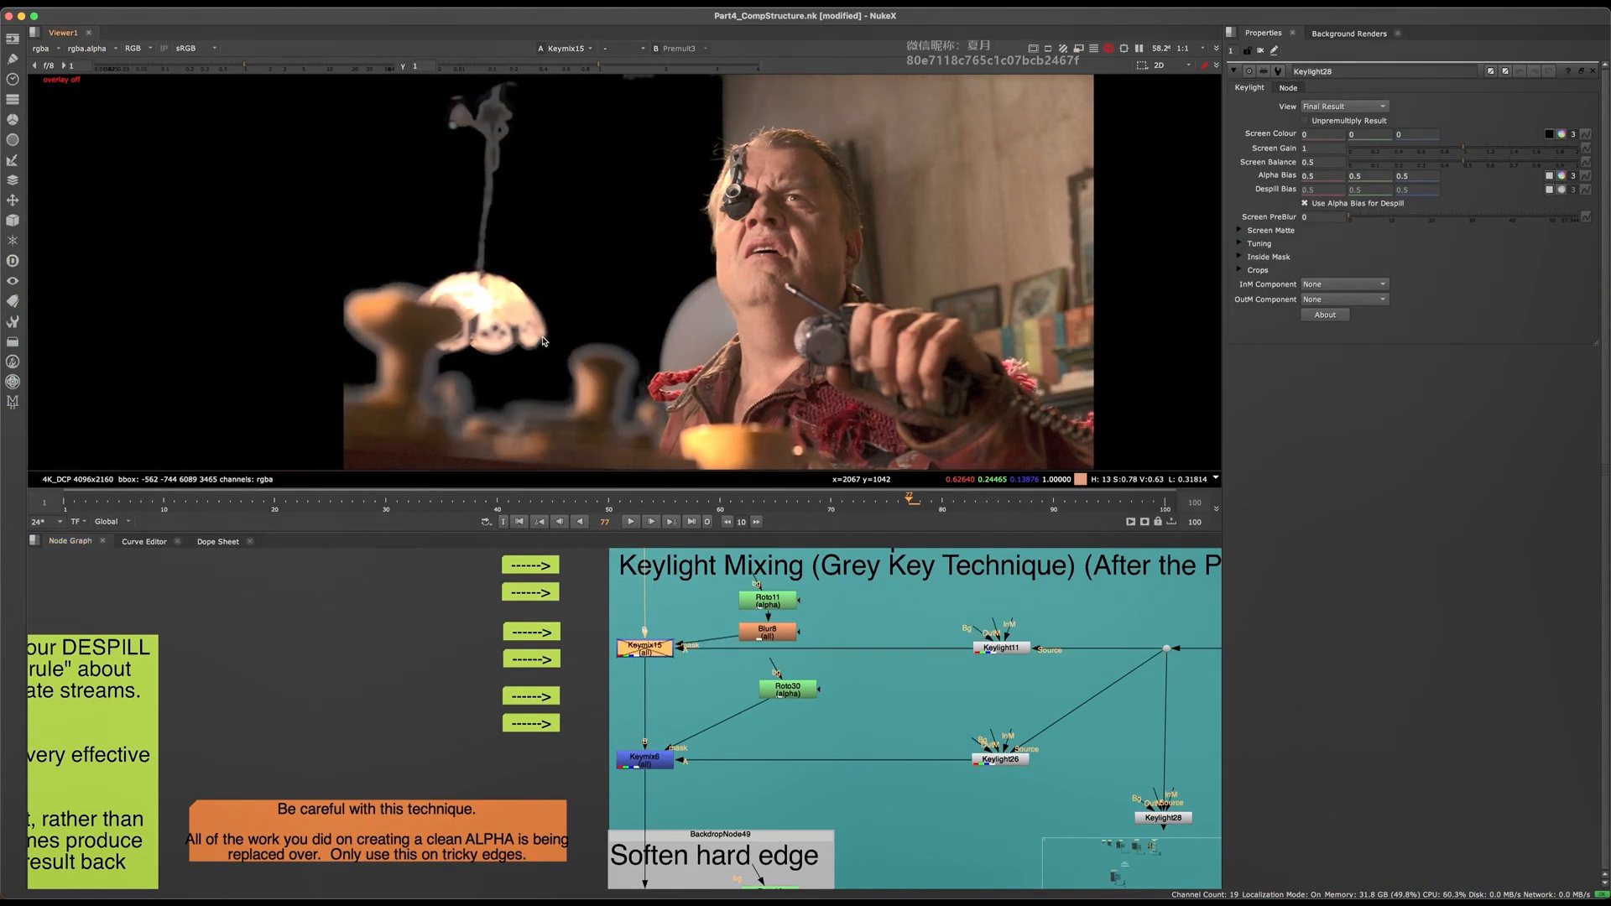
{"action": "middle_click_drag", "start_coordinate": [1032, 648], "coordinate": [860, 686]}
{"action": "key", "text": "2"}
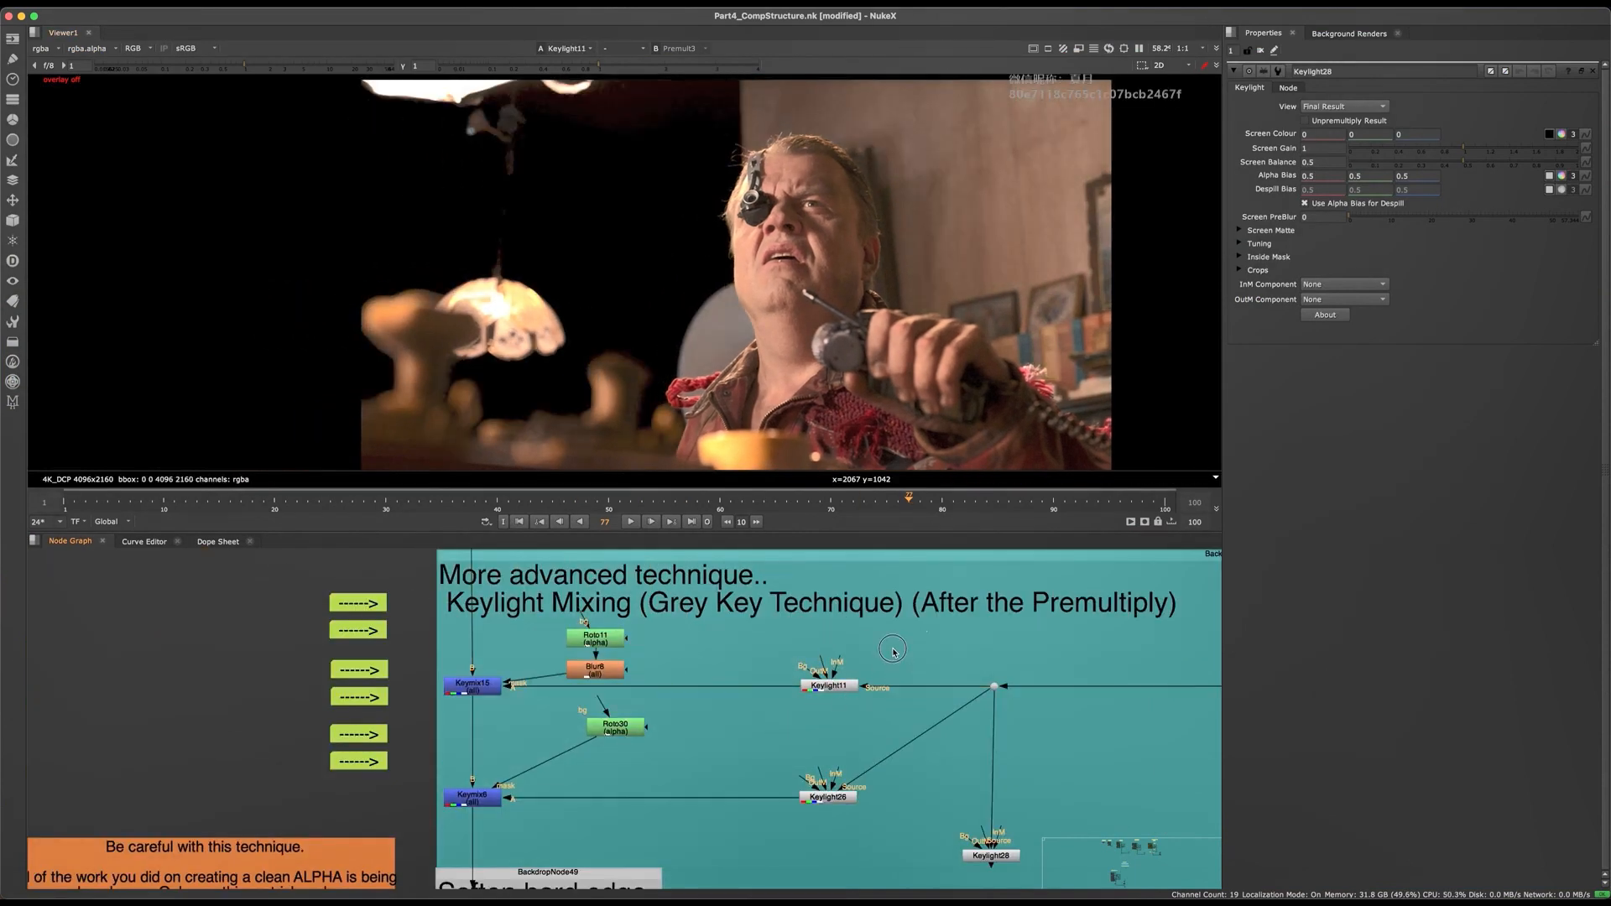
- Open the properties of Keylight11 and Keylight26 to compare their settings, ending on Keylight11
{"action": "double_click", "coordinate": [824, 689]}
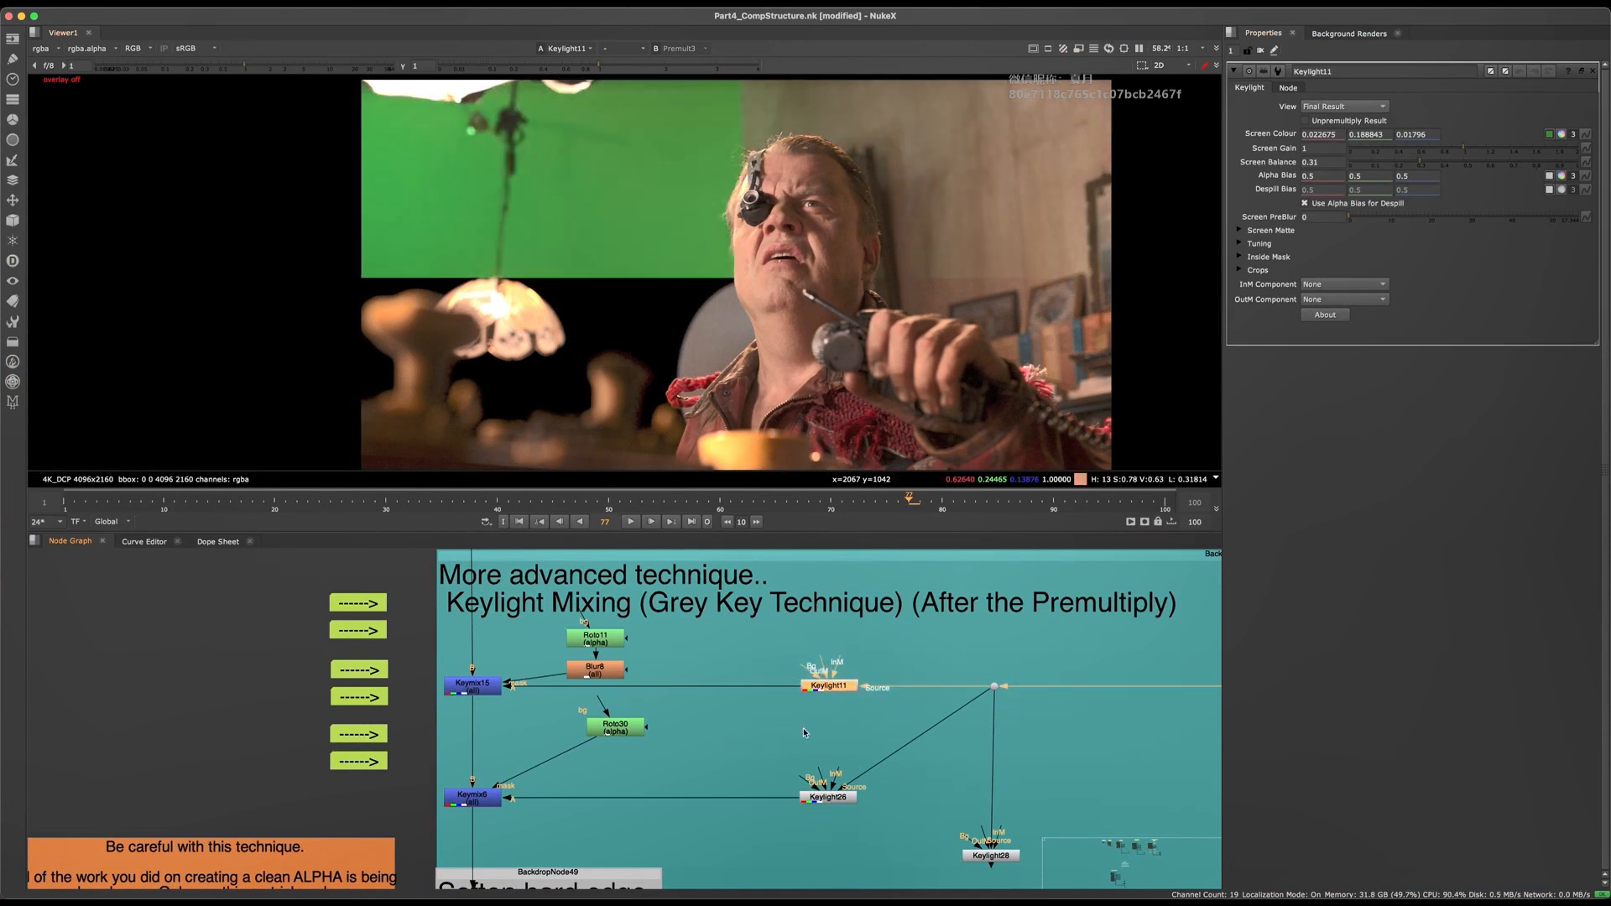
{"action": "middle_click_drag", "start_coordinate": [847, 801], "coordinate": [819, 686]}
{"action": "double_click", "coordinate": [816, 687]}
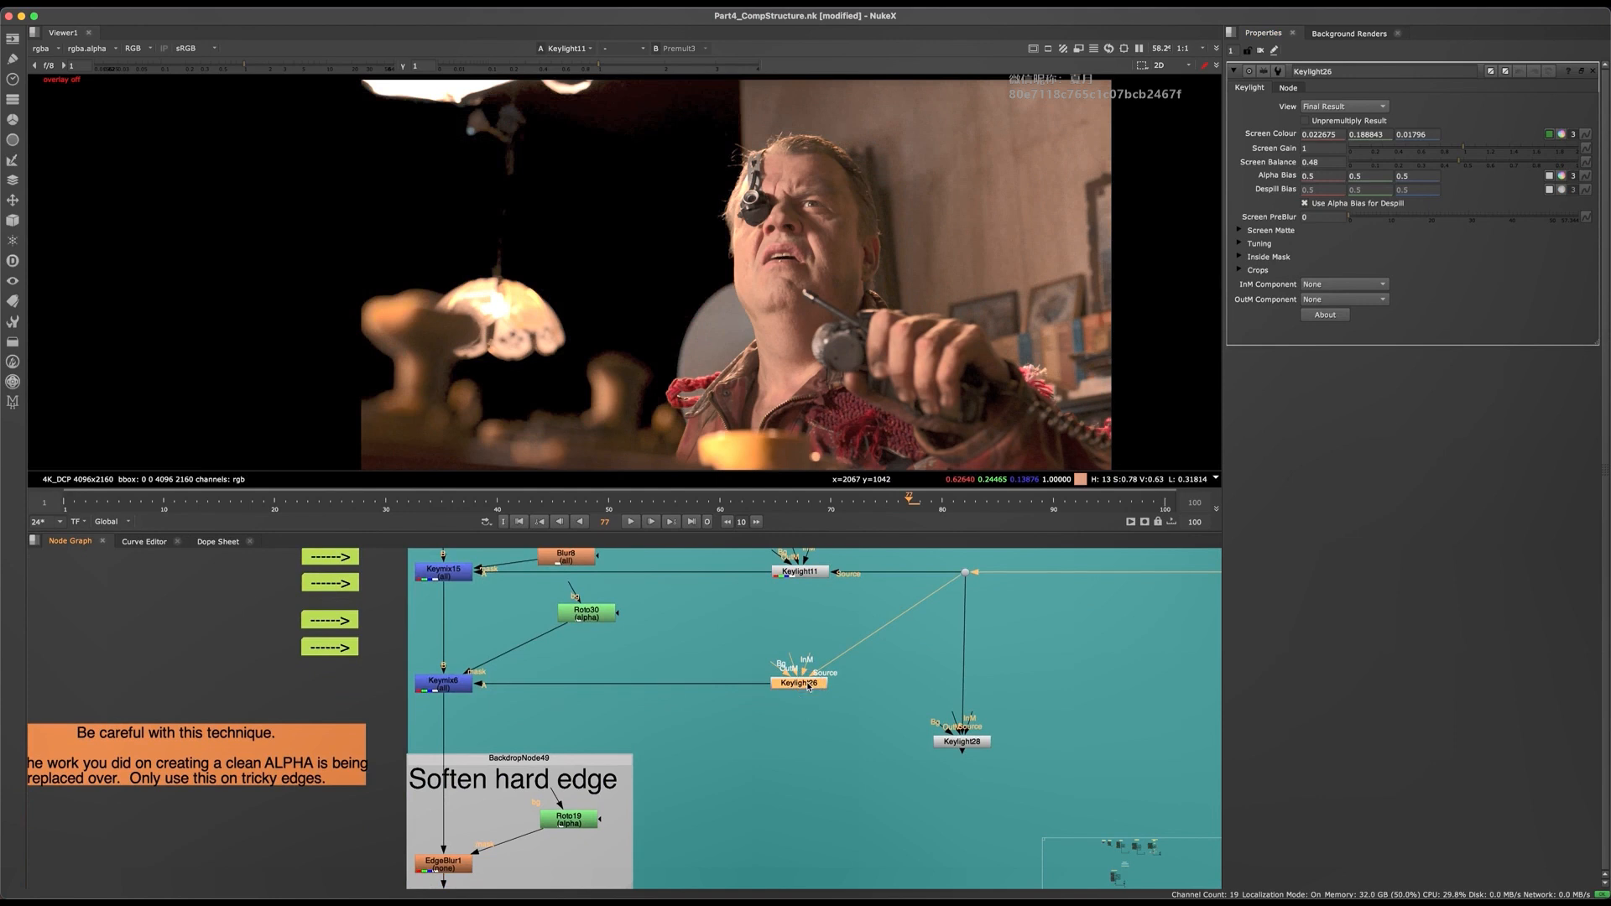
{"action": "scroll", "coordinate": [794, 644], "scroll_direction": "up", "scroll_amount": 5}
{"action": "double_click", "coordinate": [799, 675]}
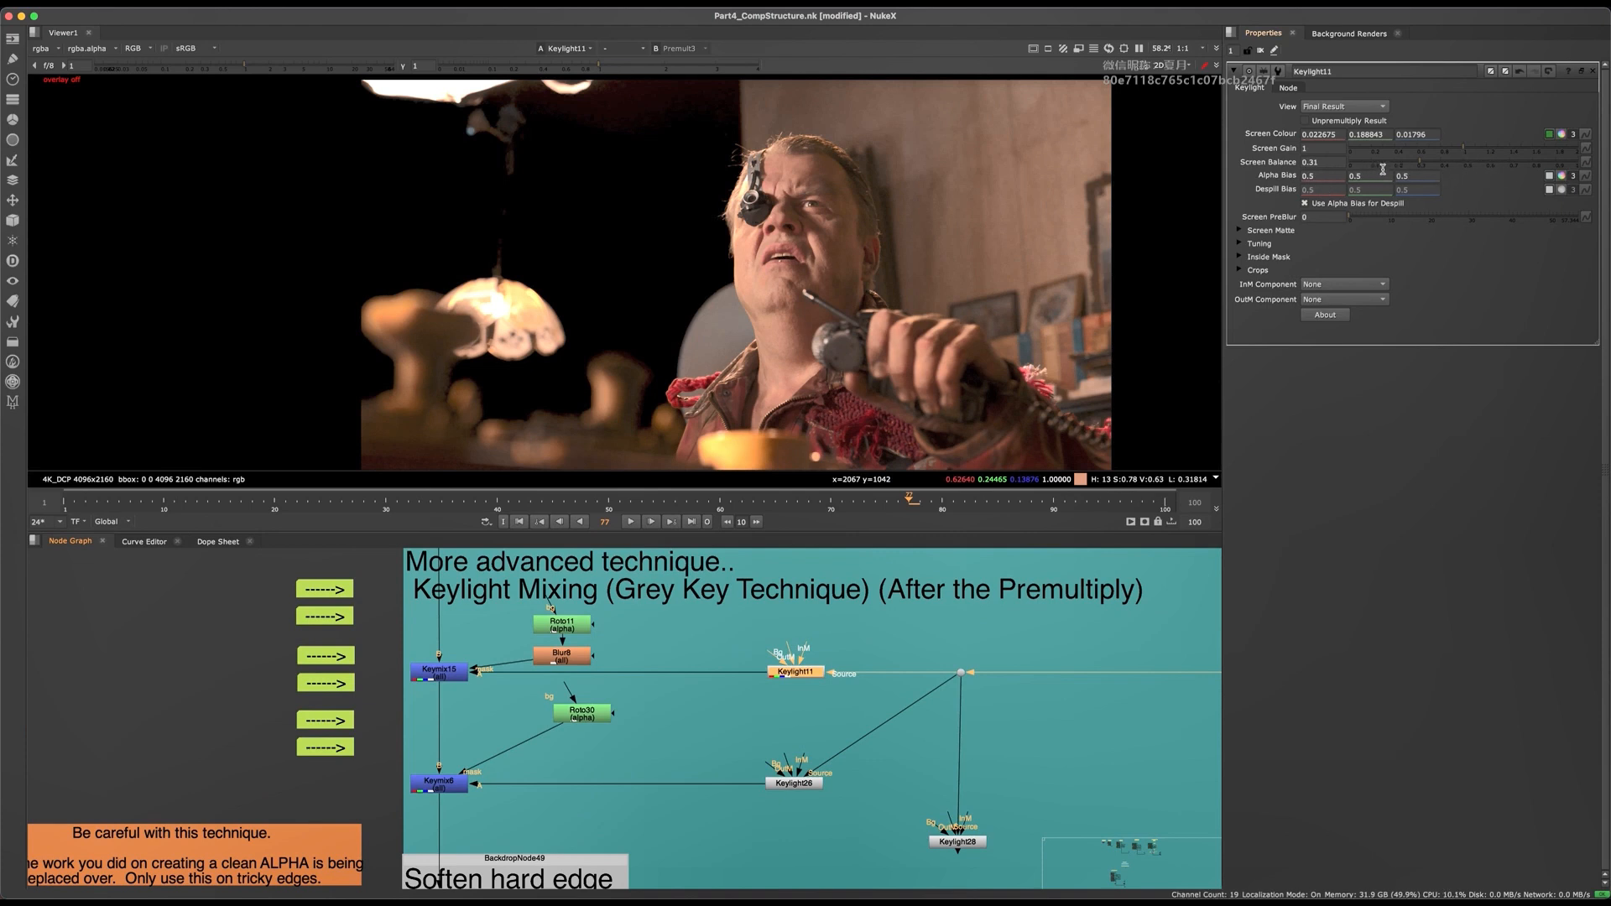
{"action": "left_click", "coordinate": [784, 688]}
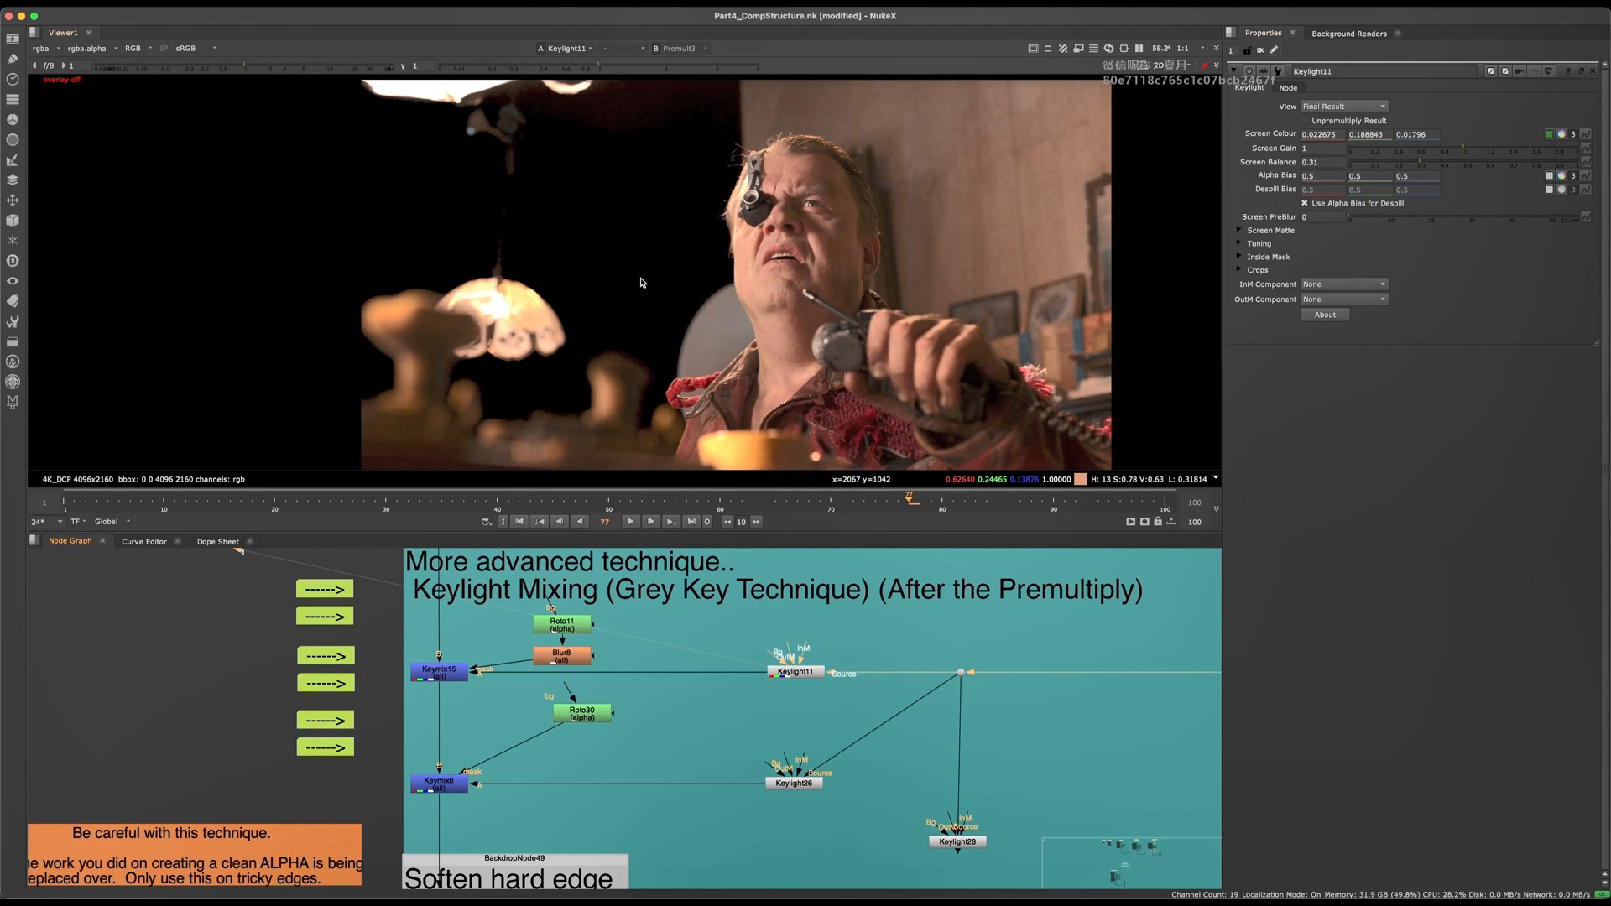
- Try a Screen Balance of 0.335 on Keylight11 while checking the edges around the lamp and foreground shapes
{"action": "scroll", "coordinate": [408, 269], "scroll_direction": "up", "scroll_amount": 4}
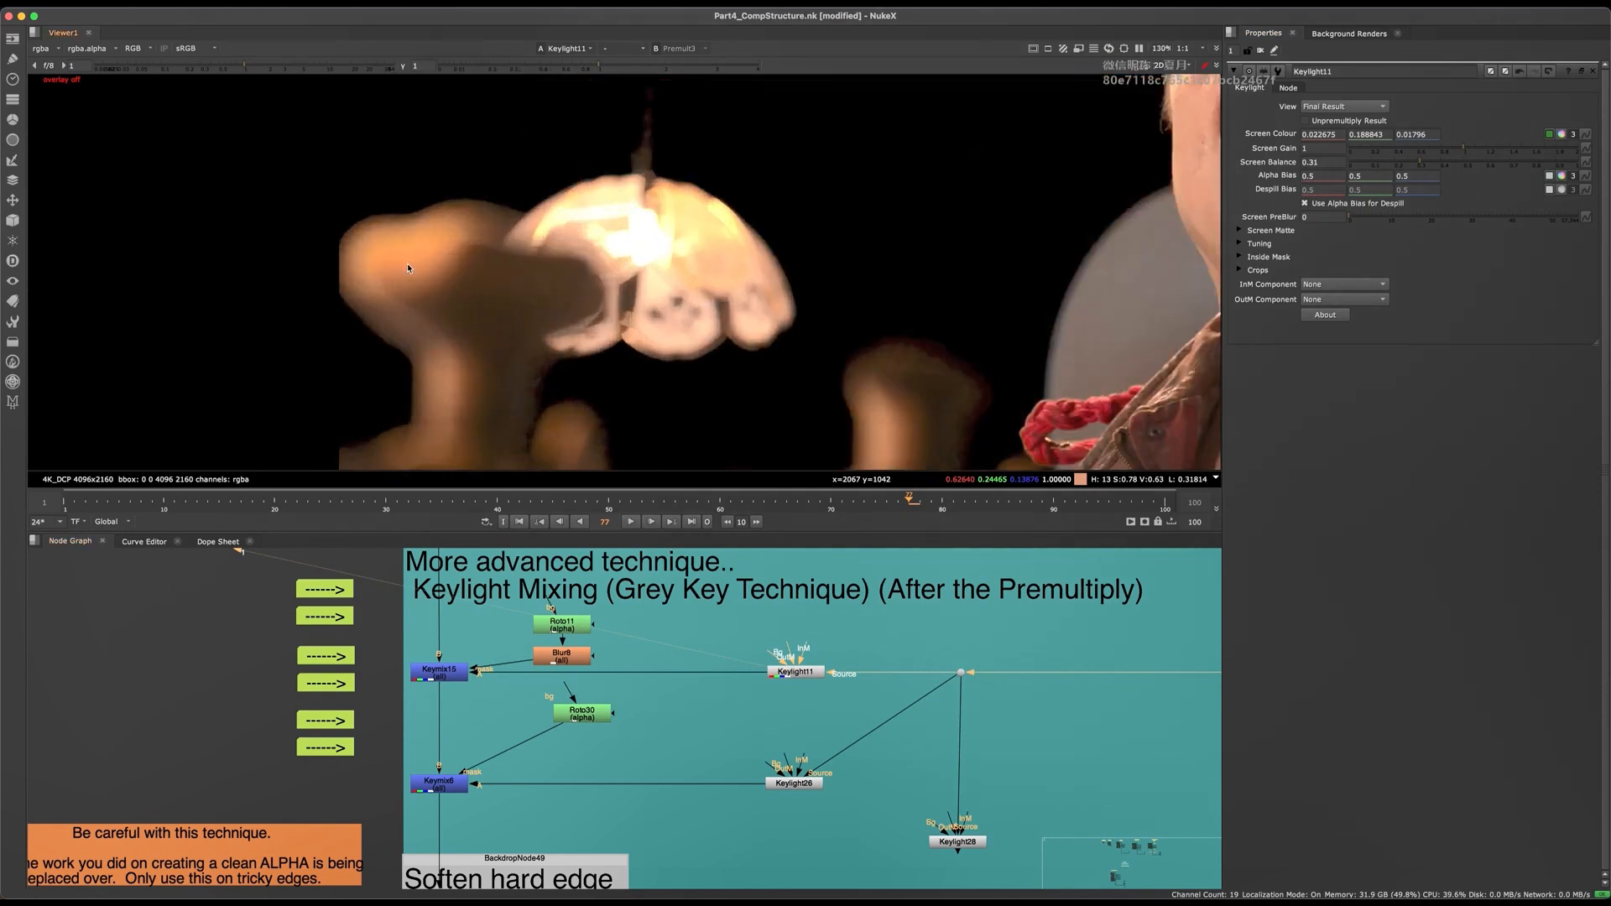
{"action": "scroll", "coordinate": [594, 336], "scroll_direction": "down", "scroll_amount": 3}
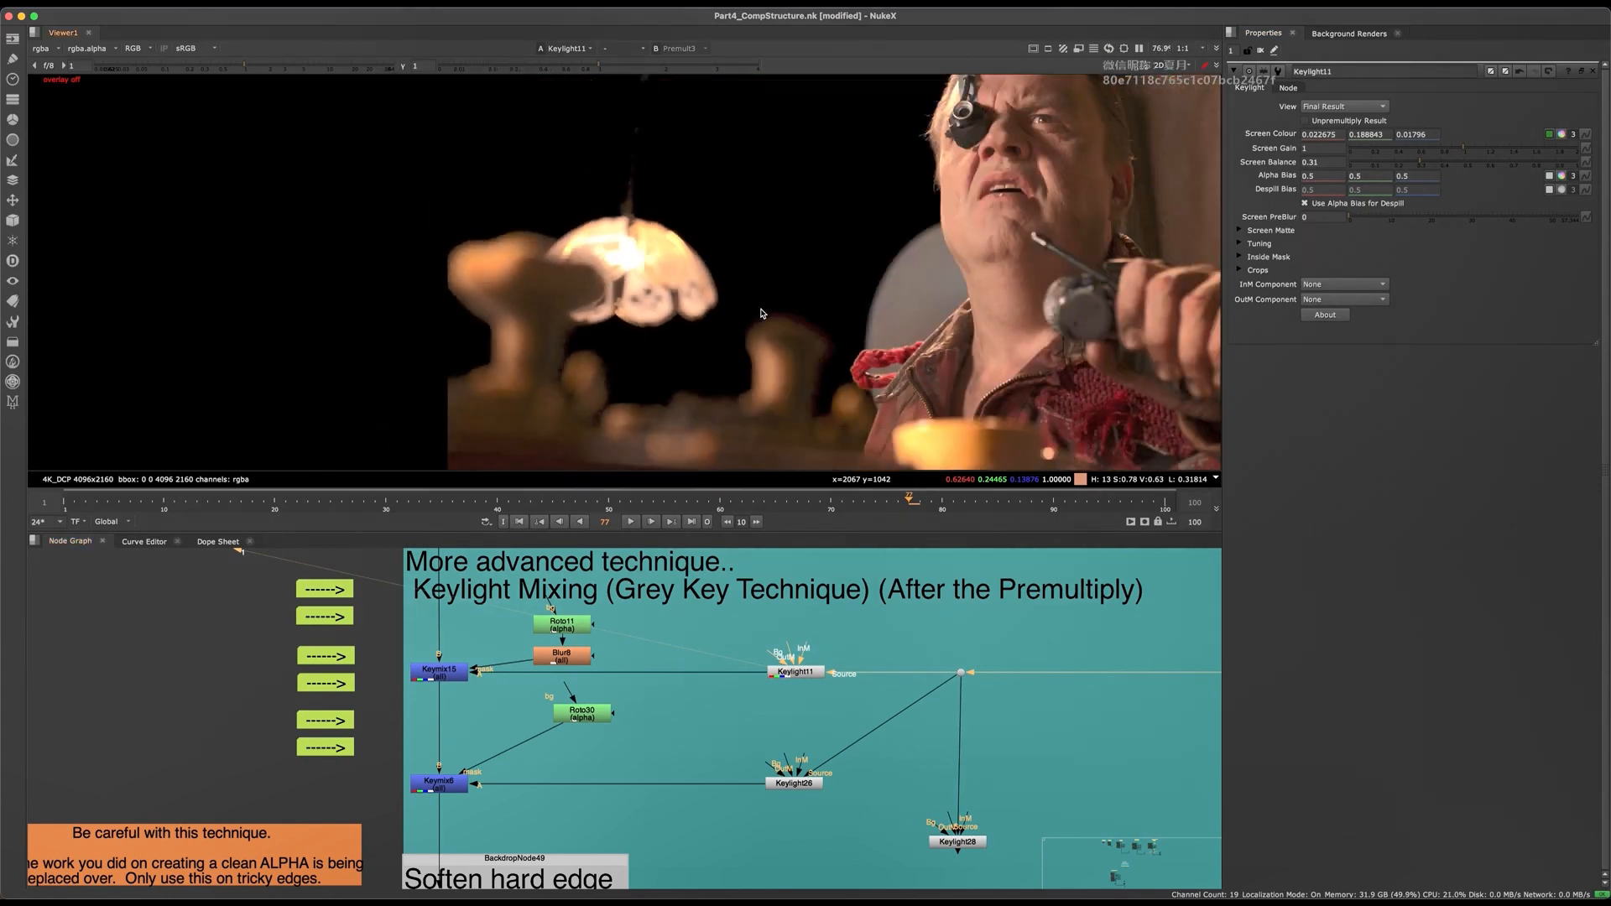
{"action": "left_click_drag", "start_coordinate": [1501, 156], "coordinate": [1430, 165]}
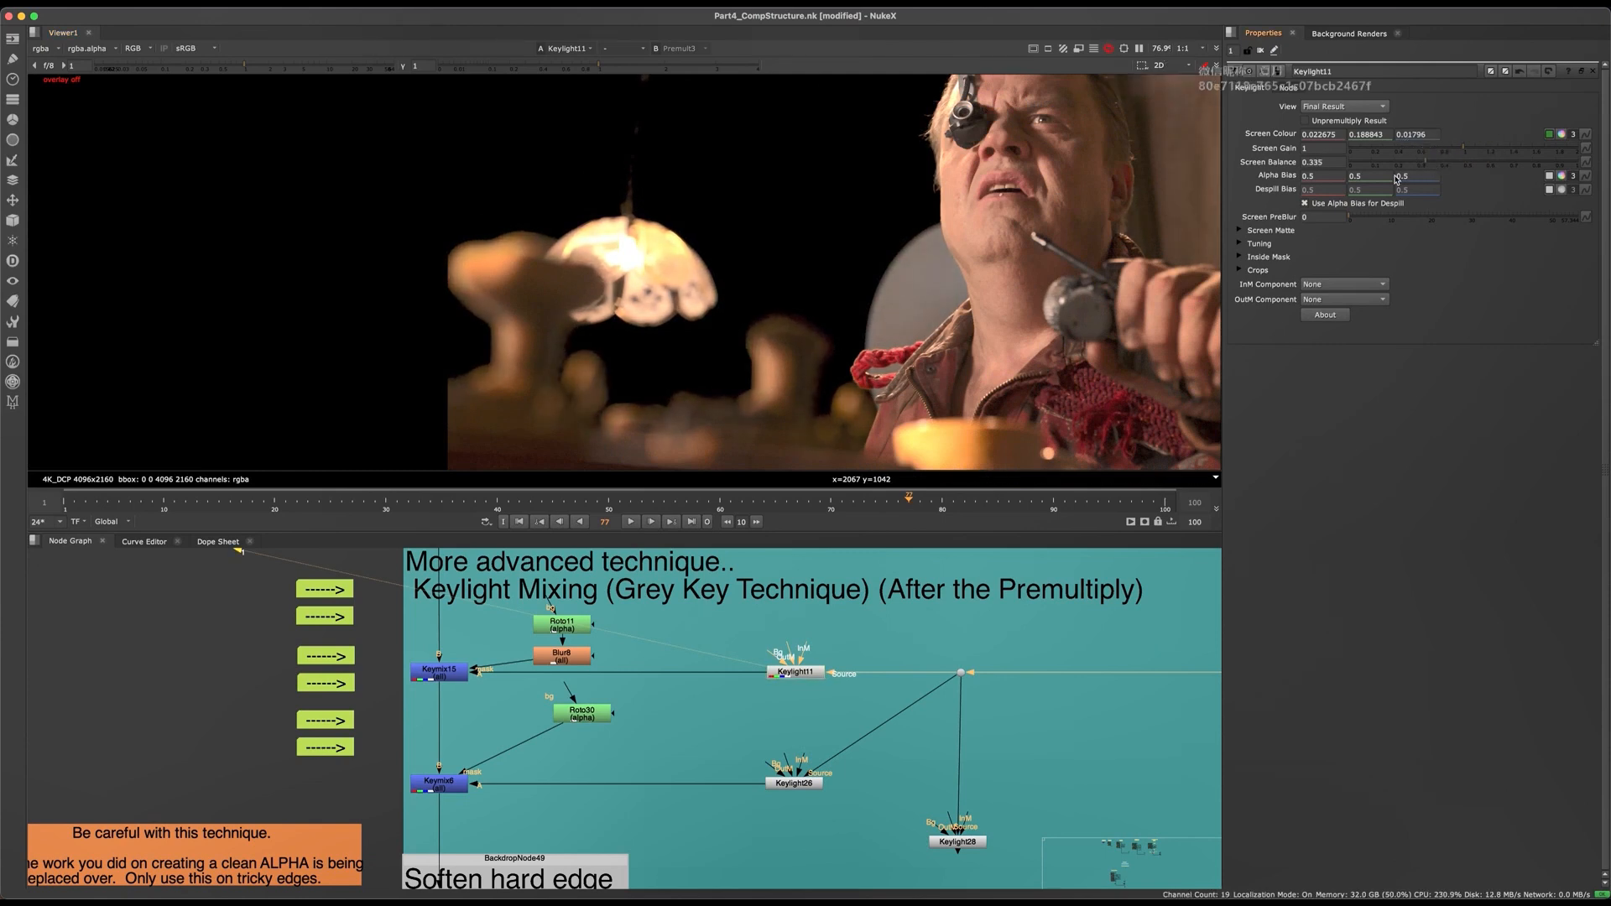
- View Keymix15 and toggle it off and on to compare the lampshade and blurred foreground edges in colour
{"action": "scroll", "coordinate": [520, 733], "scroll_direction": "up", "scroll_amount": 3}
{"action": "left_click", "coordinate": [388, 657]}
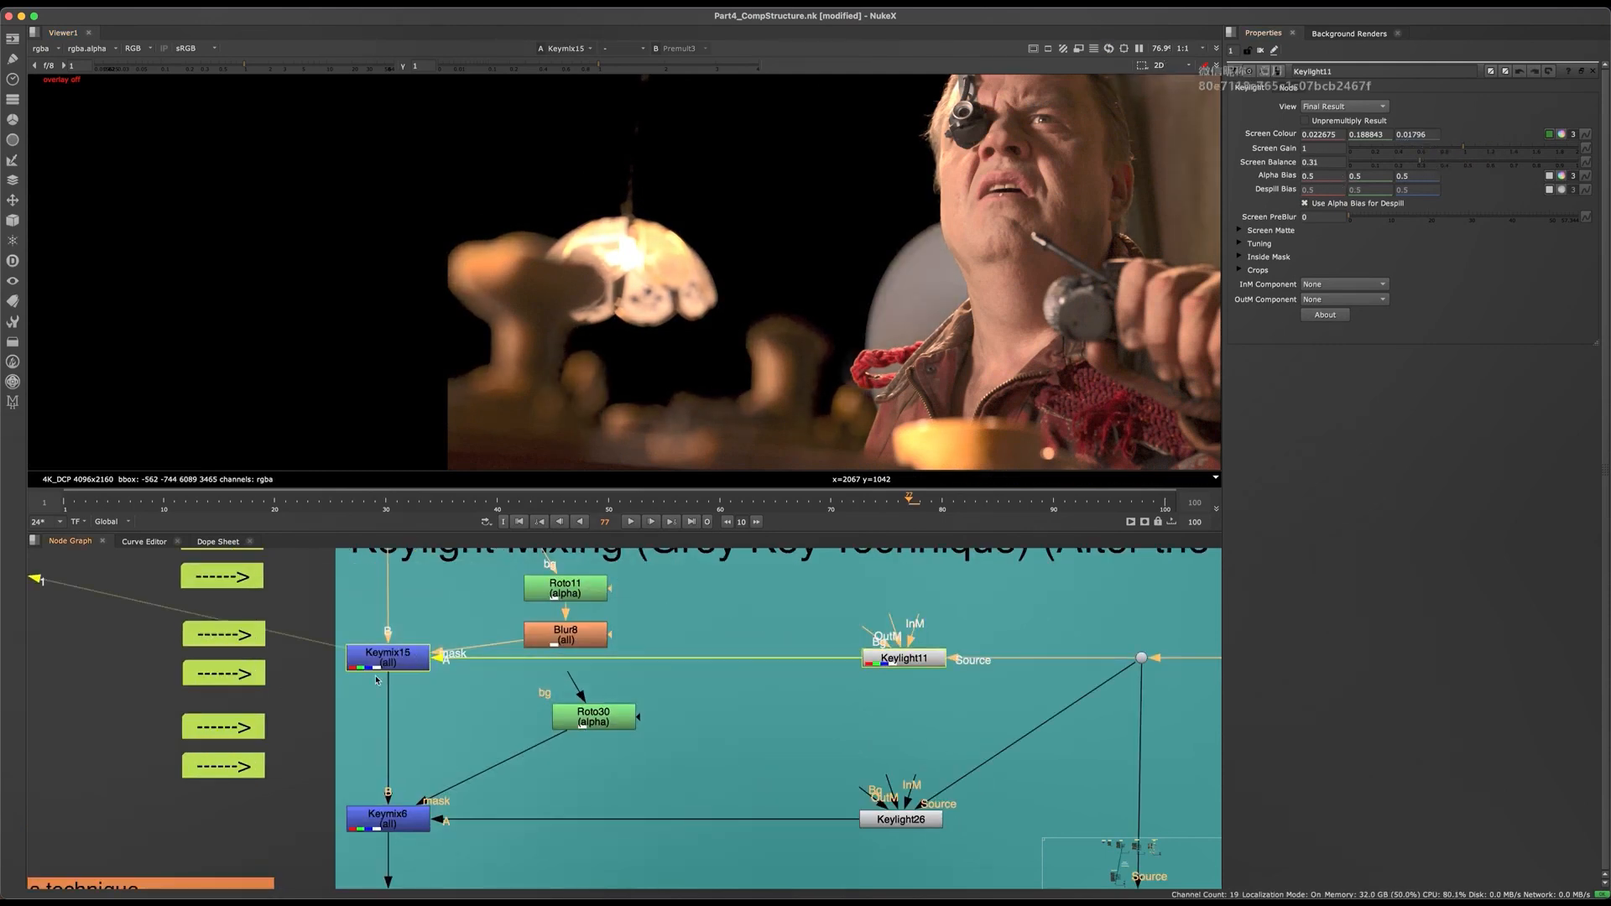
{"action": "key", "text": "1"}
{"action": "key", "text": "d"}
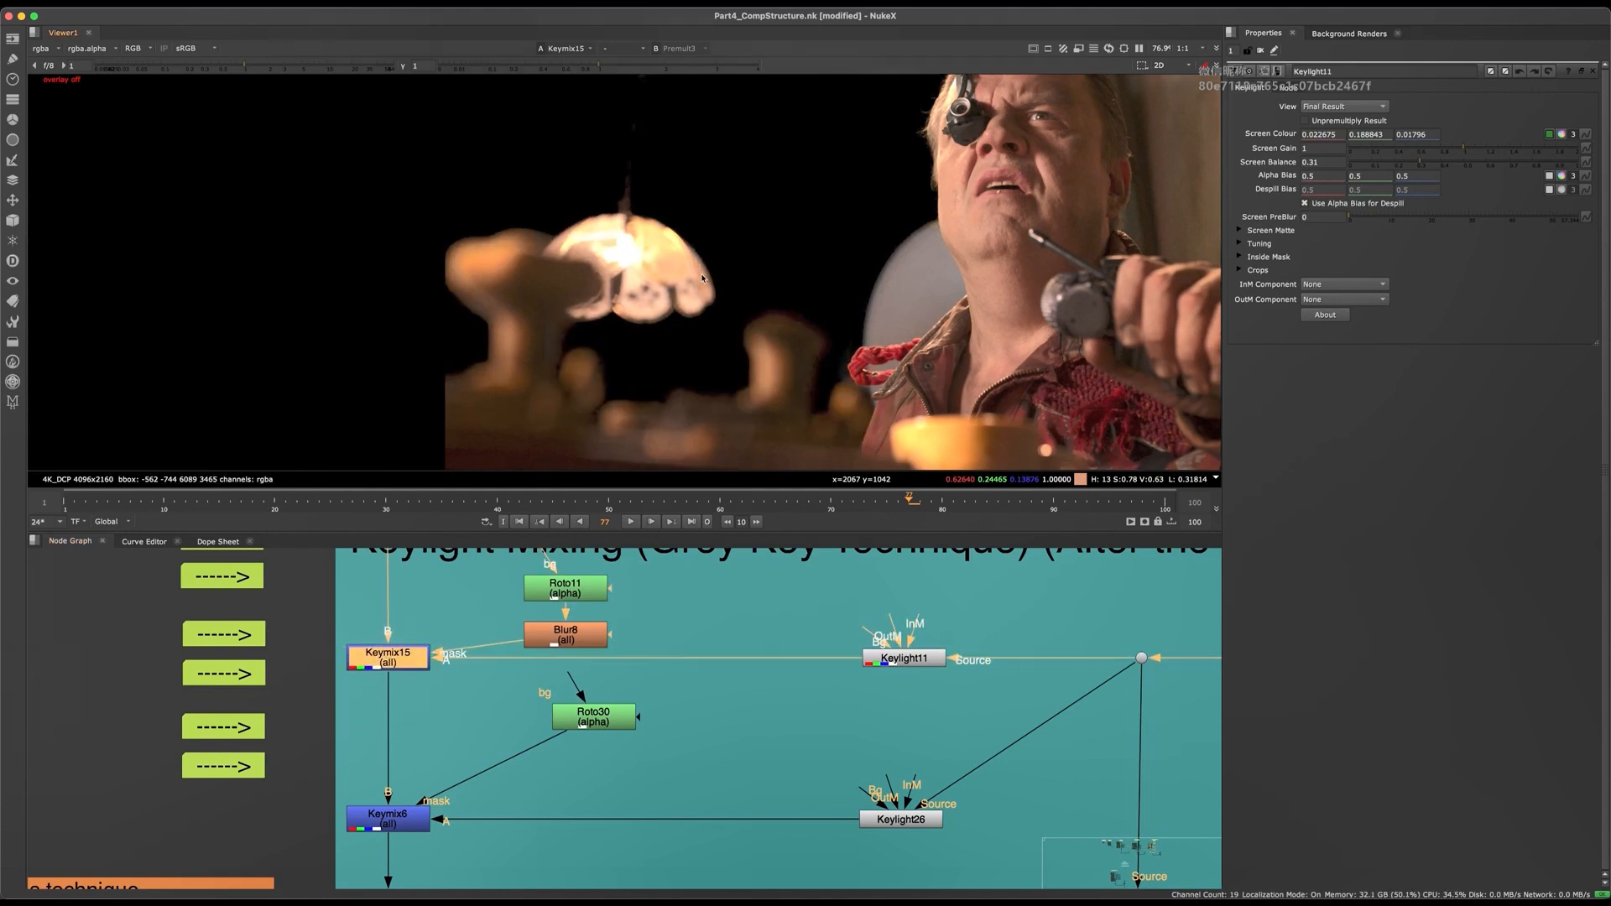
{"action": "scroll", "coordinate": [902, 314], "scroll_direction": "up", "scroll_amount": 4}
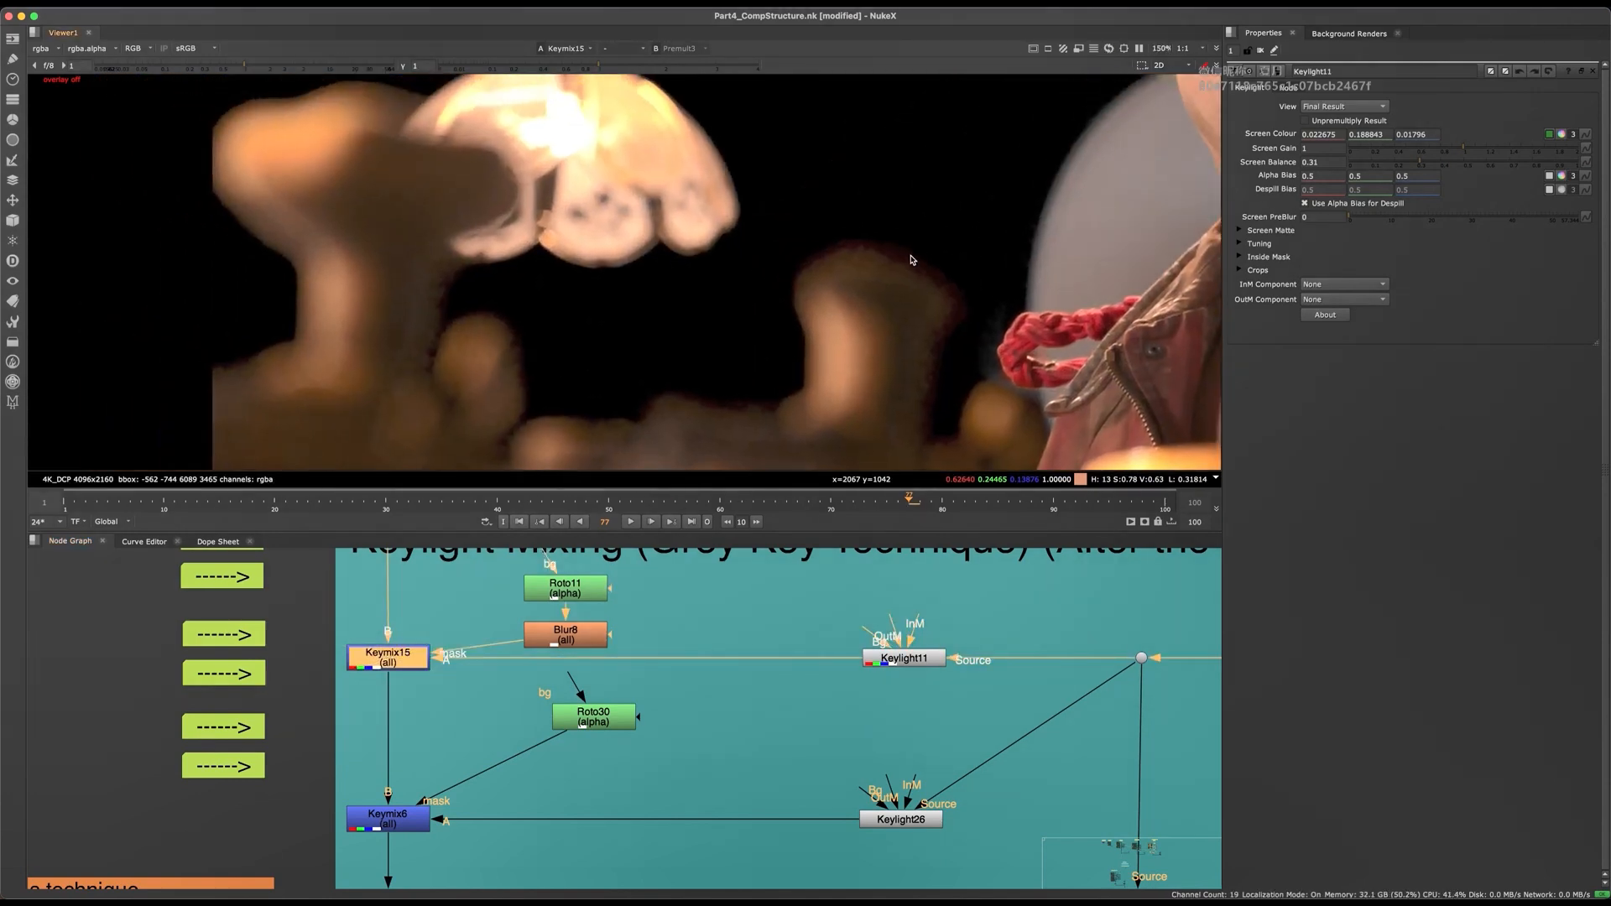
{"action": "key", "text": "d"}
{"action": "key", "text": "d"}
{"action": "key", "text": "d"}
{"action": "key", "text": "d"}
{"action": "key", "text": "d"}
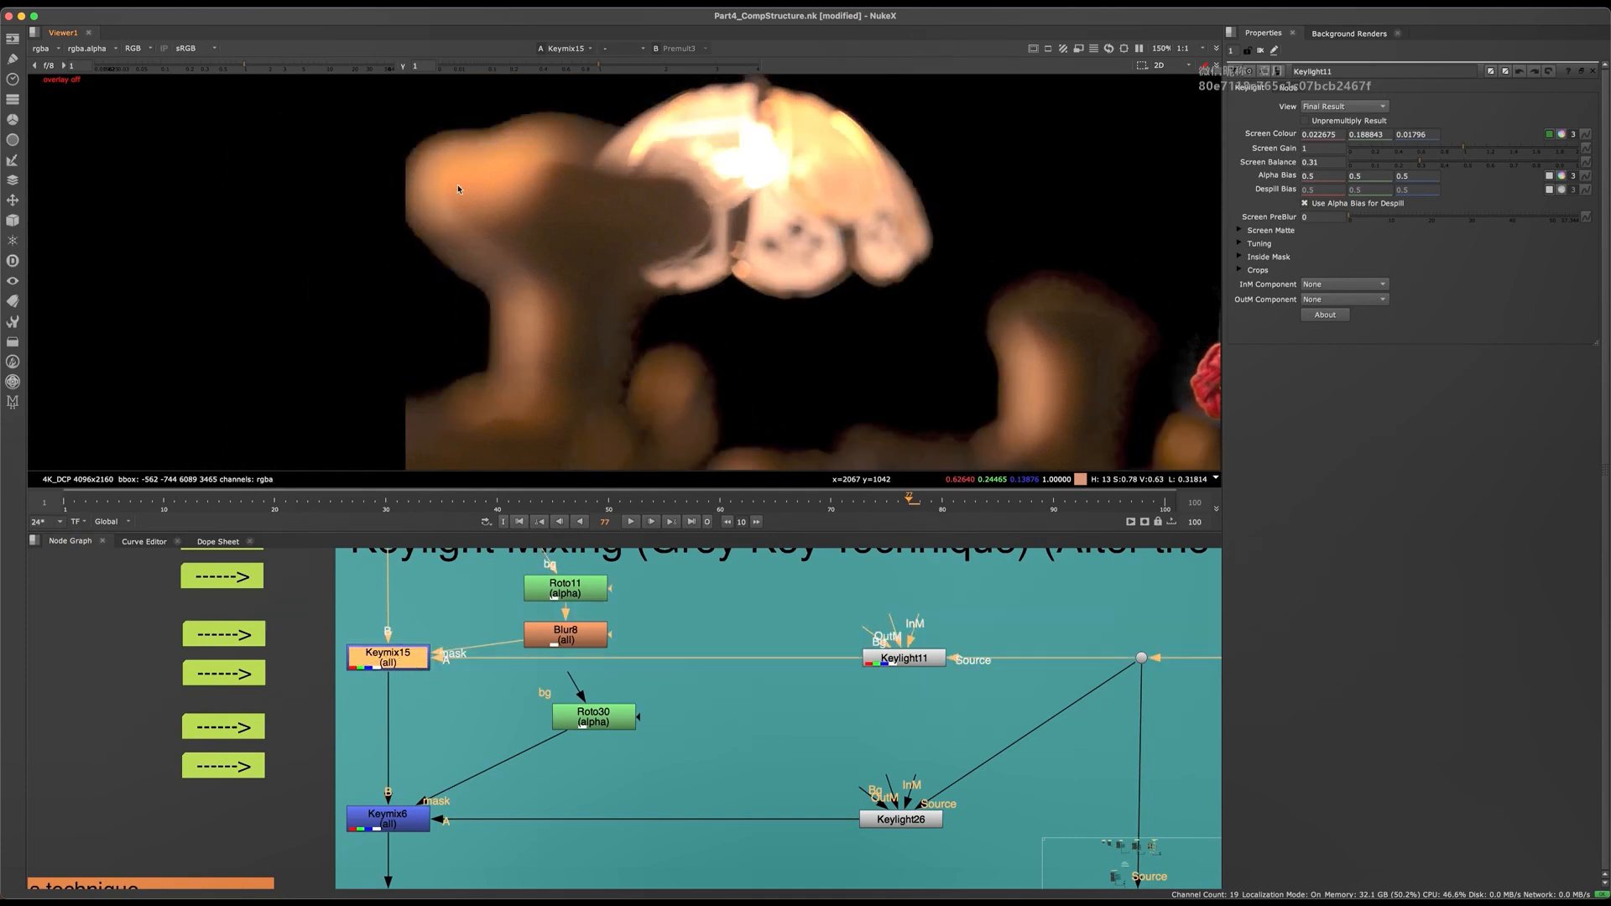
{"action": "key", "text": "d"}
{"action": "key", "text": "d"}
{"action": "key", "text": "d"}
{"action": "key", "text": "d"}
{"action": "key", "text": "d"}
{"action": "key", "text": "d"}
- Compare the alpha channel with Keymix15 disabled and enabled, and finish with the same comparison in RGB
{"action": "key", "text": "a"}
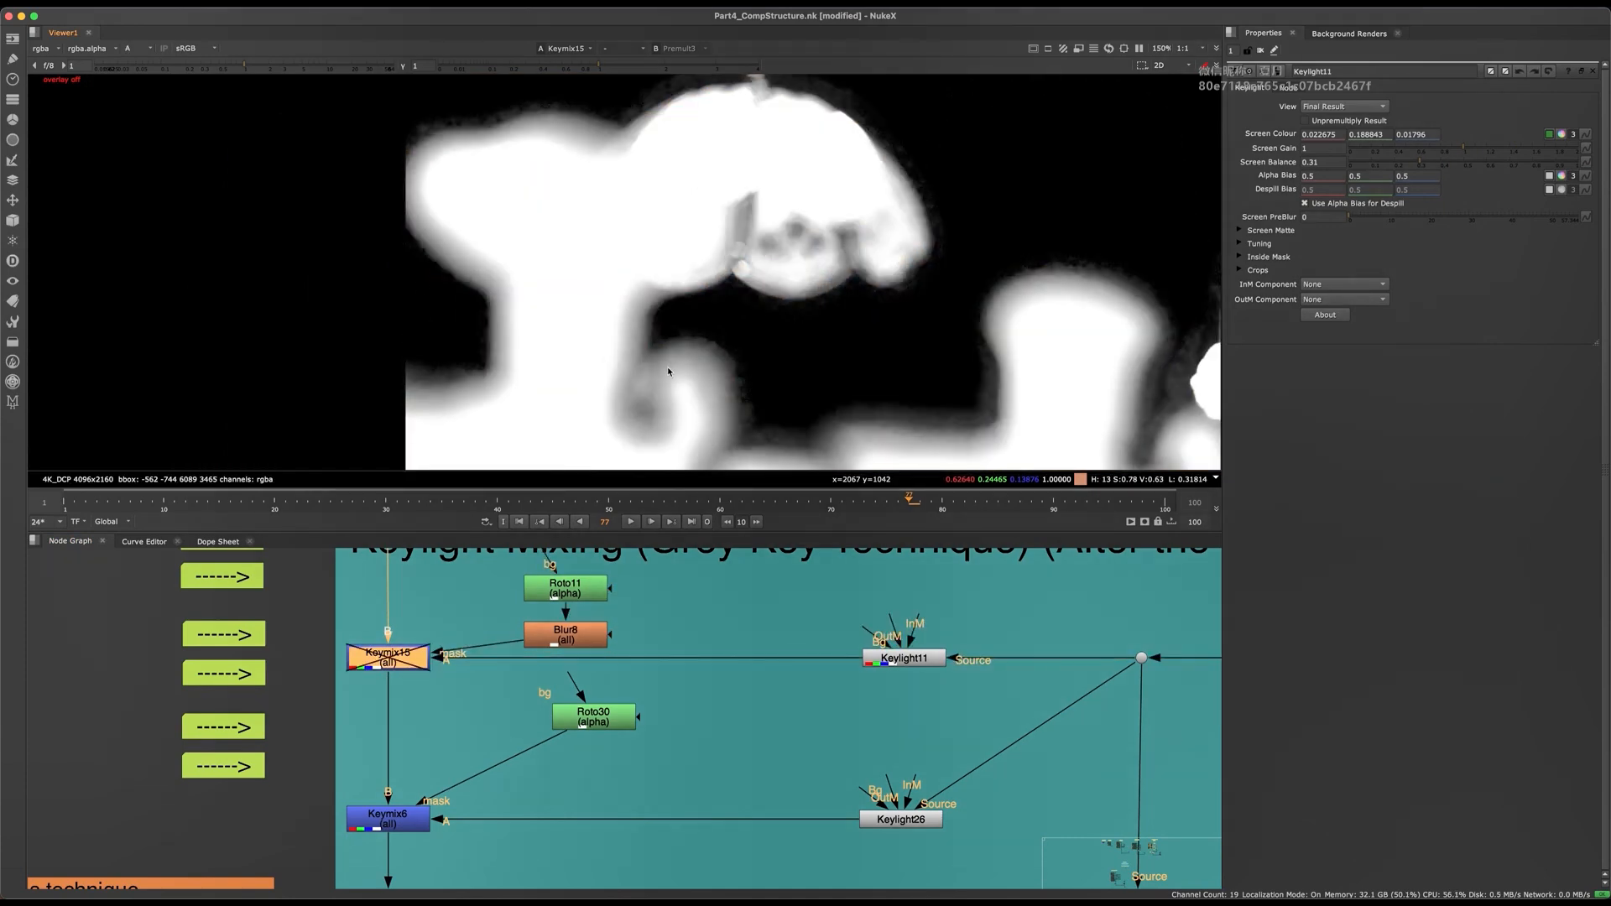
{"action": "key", "text": "d"}
{"action": "key", "text": "d"}
{"action": "key", "text": "d"}
{"action": "scroll", "coordinate": [740, 297], "scroll_direction": "down", "scroll_amount": 3}
{"action": "key", "text": "d"}
{"action": "key", "text": "d"}
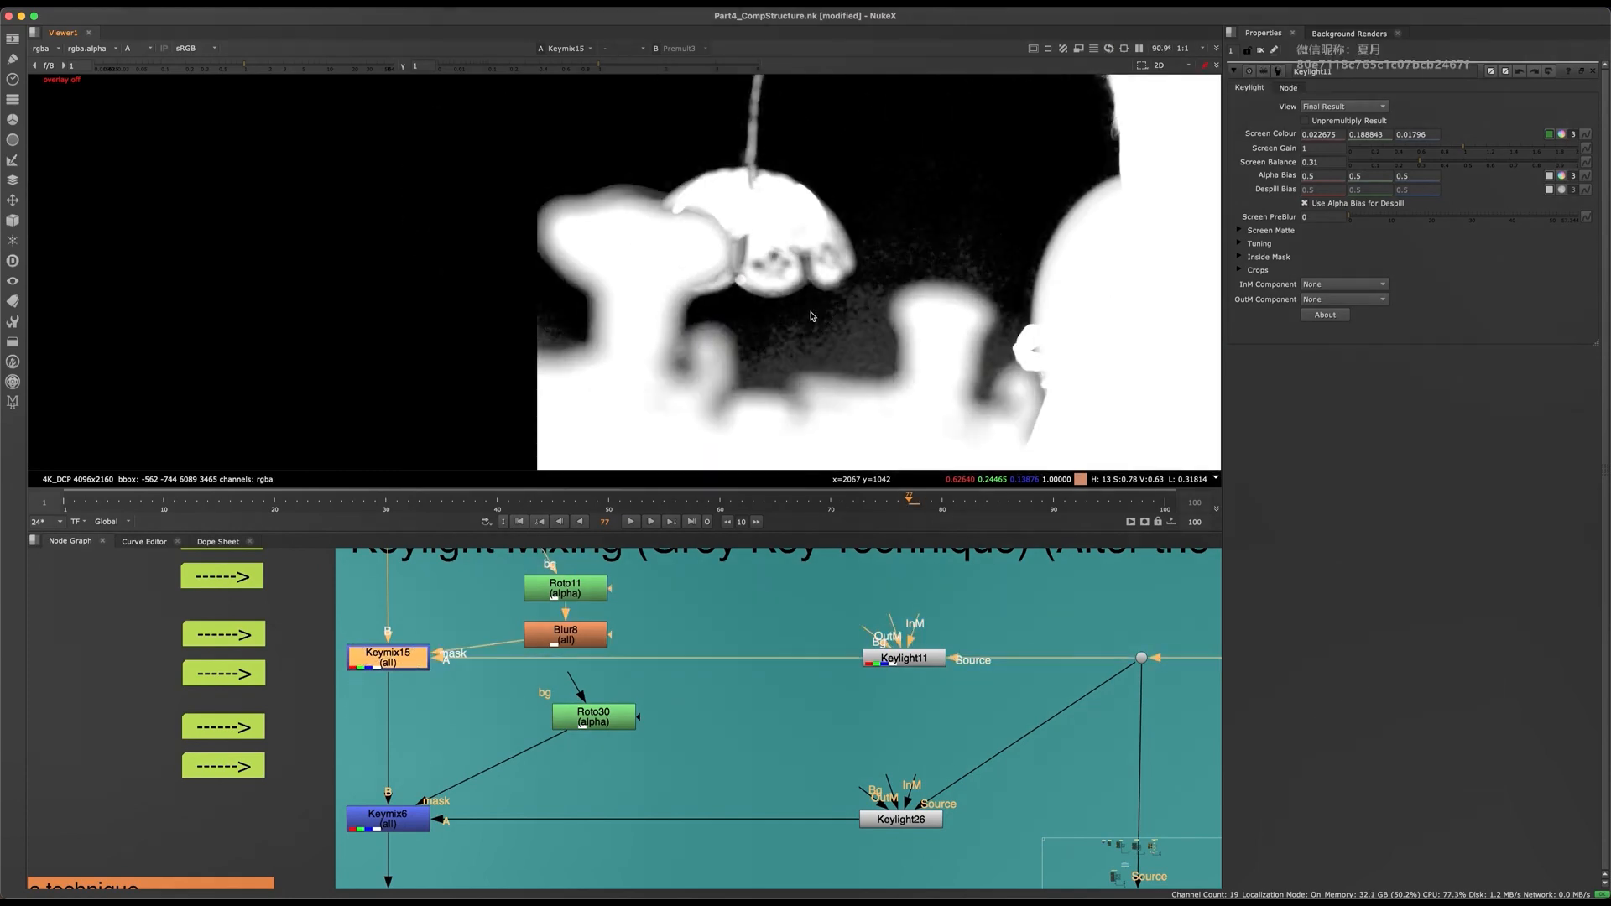
{"action": "key", "text": "d"}
{"action": "key", "text": "d"}
{"action": "key", "text": "a"}
{"action": "key", "text": "d"}
{"action": "key", "text": "d"}
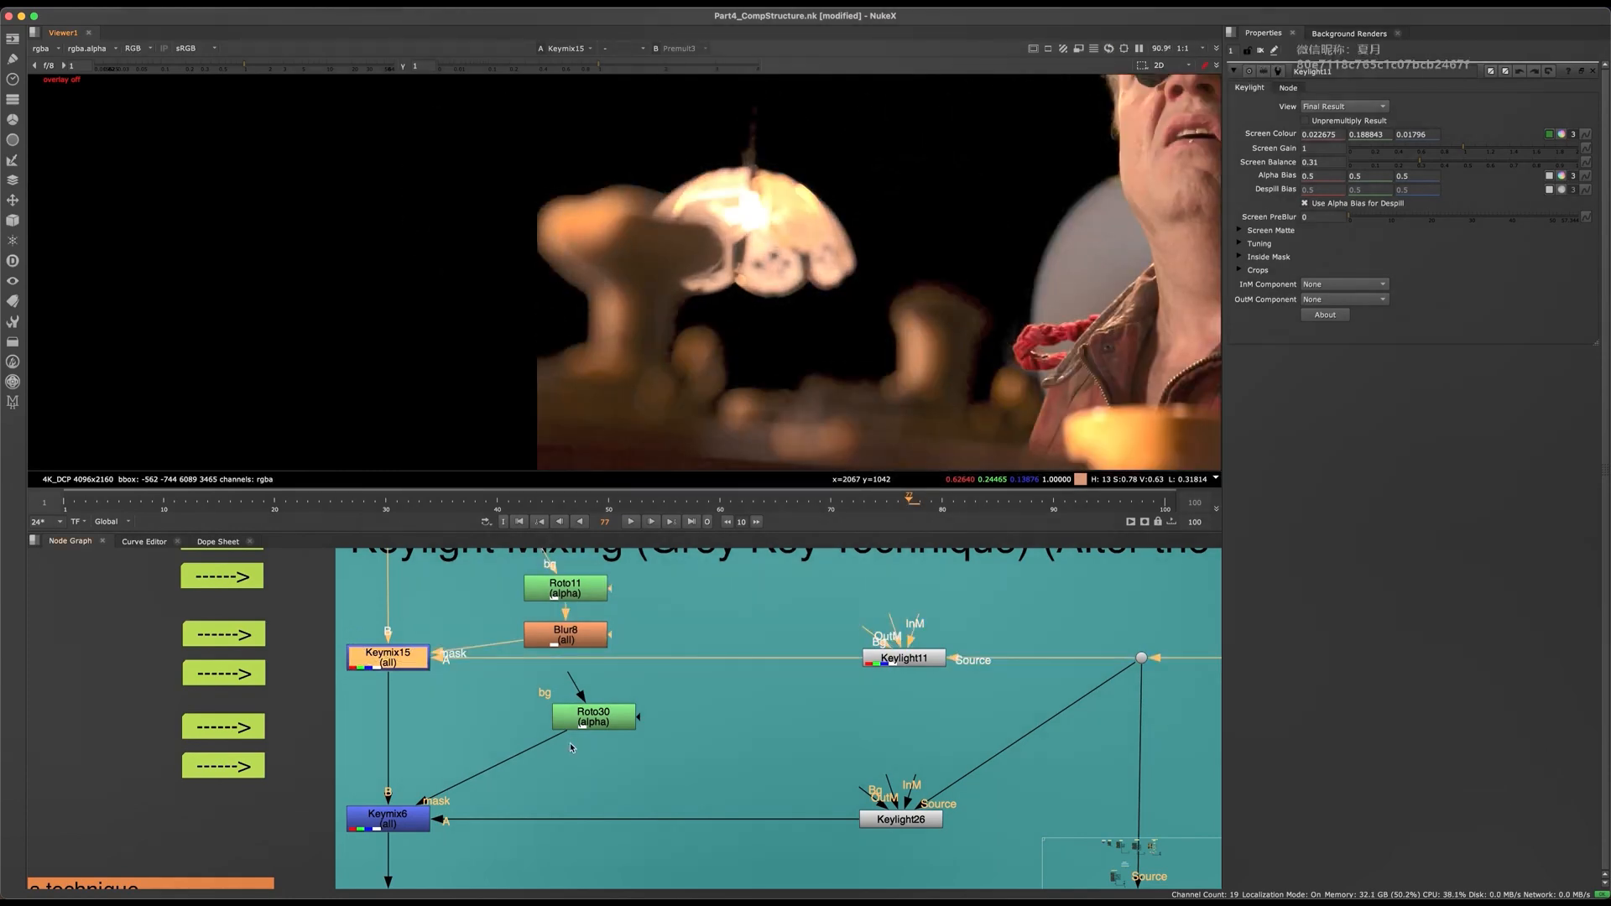
- Display the final comp over its background from the last dot below the Additive Keyer section
{"action": "scroll", "coordinate": [570, 743], "scroll_direction": "down", "scroll_amount": 5}
{"action": "middle_click_drag", "start_coordinate": [585, 879], "coordinate": [514, 656]}
{"action": "scroll", "coordinate": [514, 656], "scroll_direction": "down", "scroll_amount": 2}
{"action": "middle_click_drag", "start_coordinate": [606, 783], "coordinate": [645, 491]}
{"action": "middle_click_drag", "start_coordinate": [1049, 683], "coordinate": [409, 634]}
{"action": "left_click", "coordinate": [766, 750]}
{"action": "key", "text": "1"}
{"action": "middle_click_drag", "start_coordinate": [403, 693], "coordinate": [830, 777]}
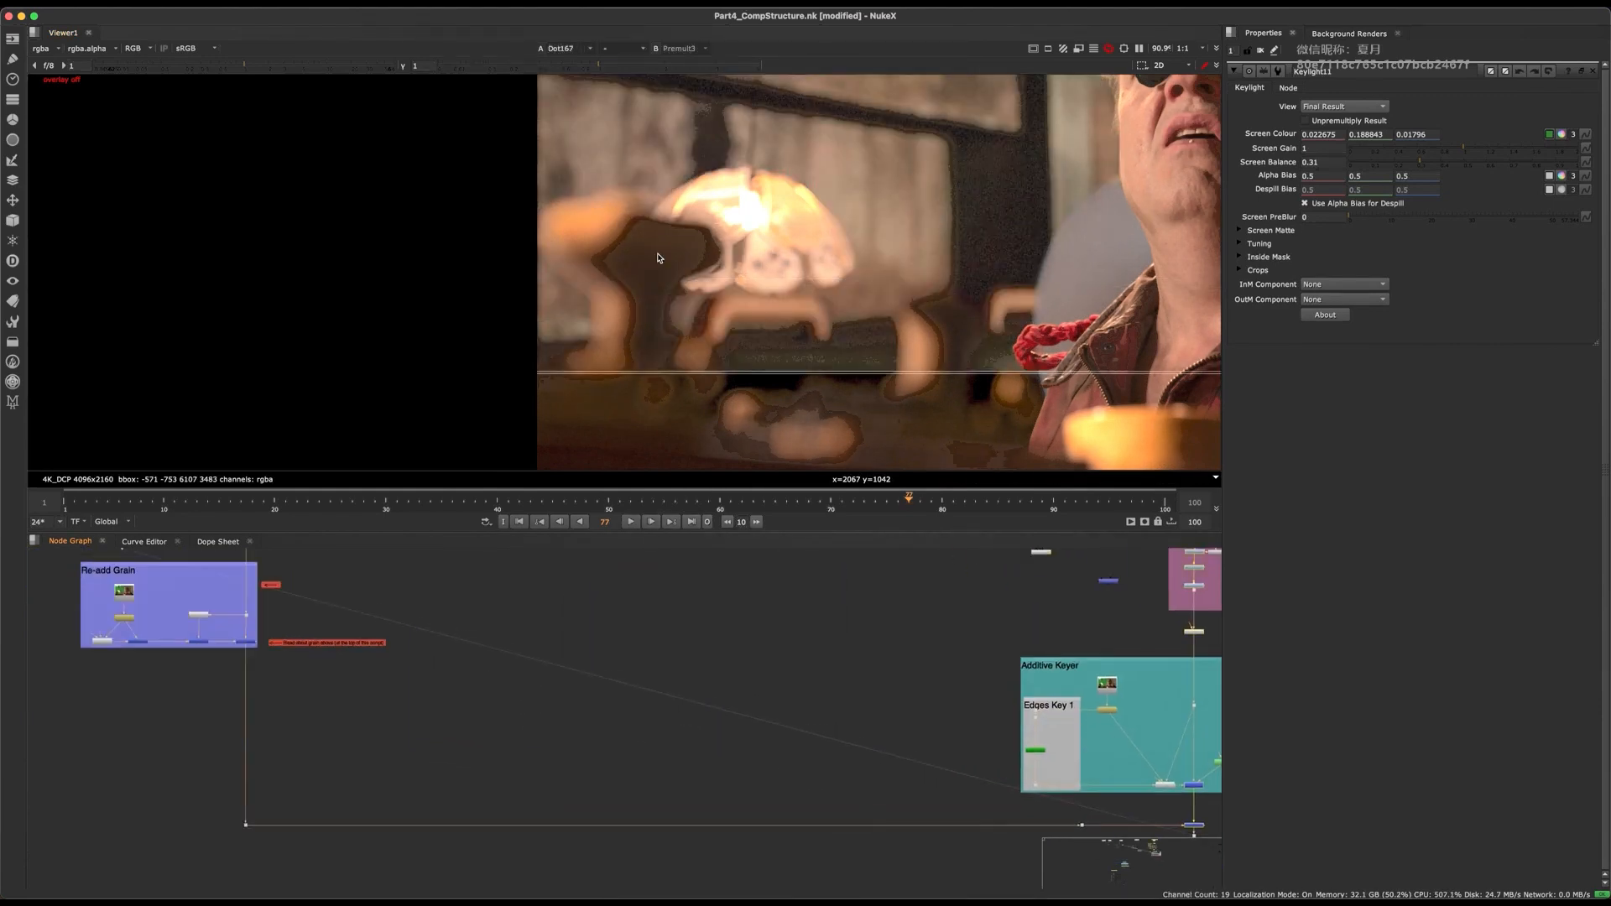
- Toggle Keymix15 off and on while viewing the final comp to compare the lampshade and foreground edges
{"action": "middle_click_drag", "start_coordinate": [453, 565], "coordinate": [607, 850]}
{"action": "scroll", "coordinate": [439, 789], "scroll_direction": "up", "scroll_amount": 4}
{"action": "middle_click_drag", "start_coordinate": [436, 774], "coordinate": [503, 808]}
{"action": "scroll", "coordinate": [456, 682], "scroll_direction": "up", "scroll_amount": 3}
{"action": "middle_click_drag", "start_coordinate": [457, 682], "coordinate": [507, 739]}
{"action": "left_click", "coordinate": [438, 688]}
{"action": "key", "text": "1"}
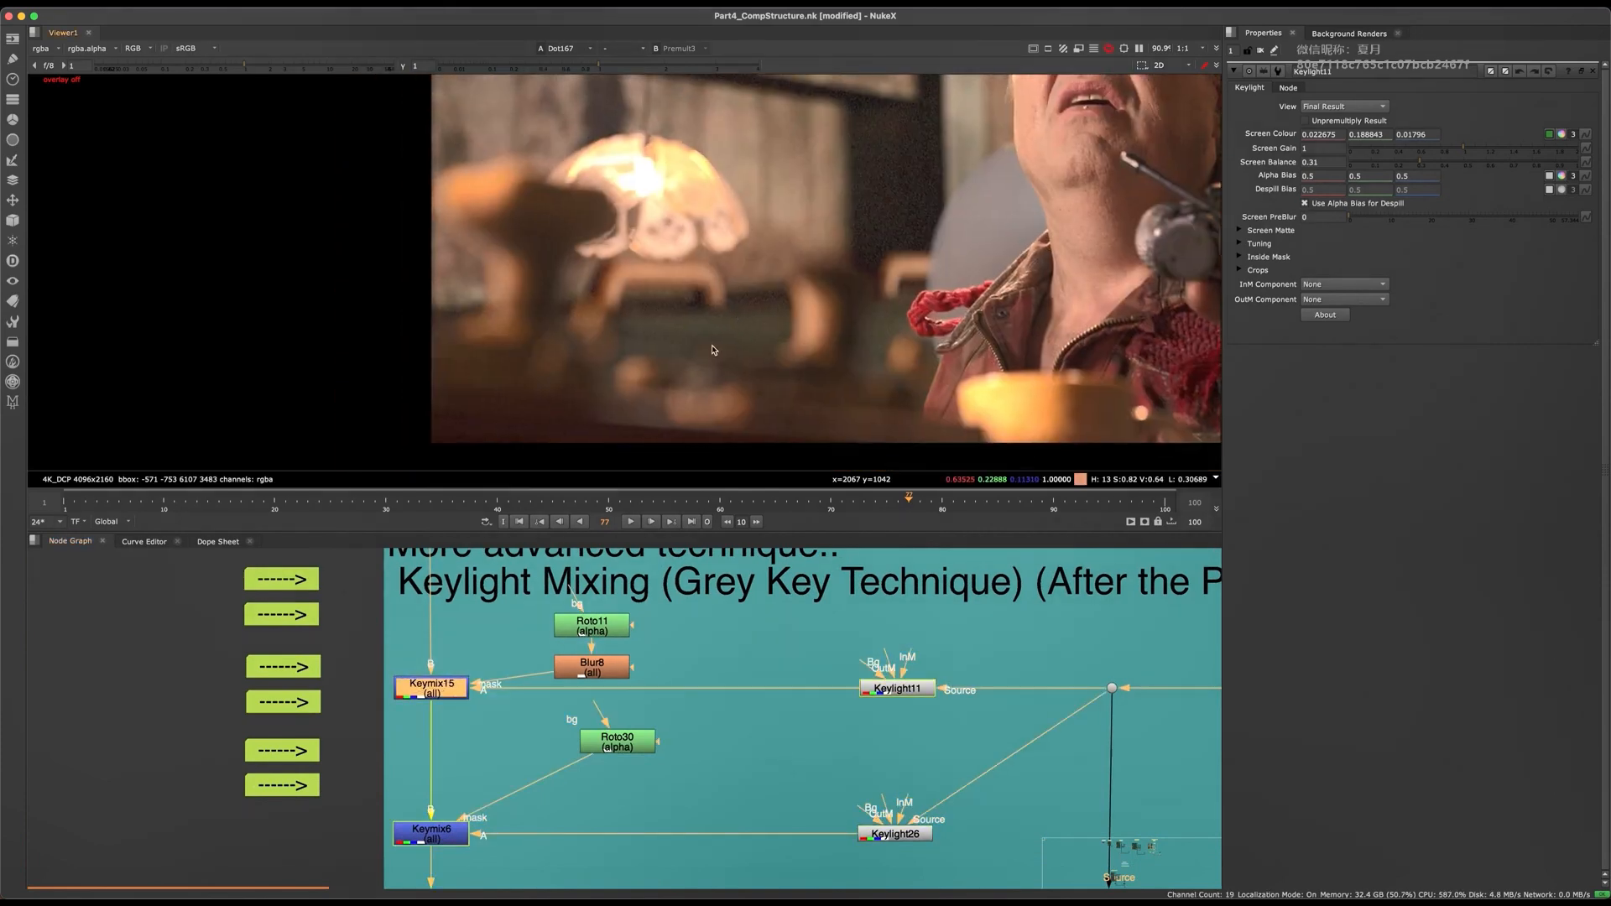
{"action": "key", "text": "d"}
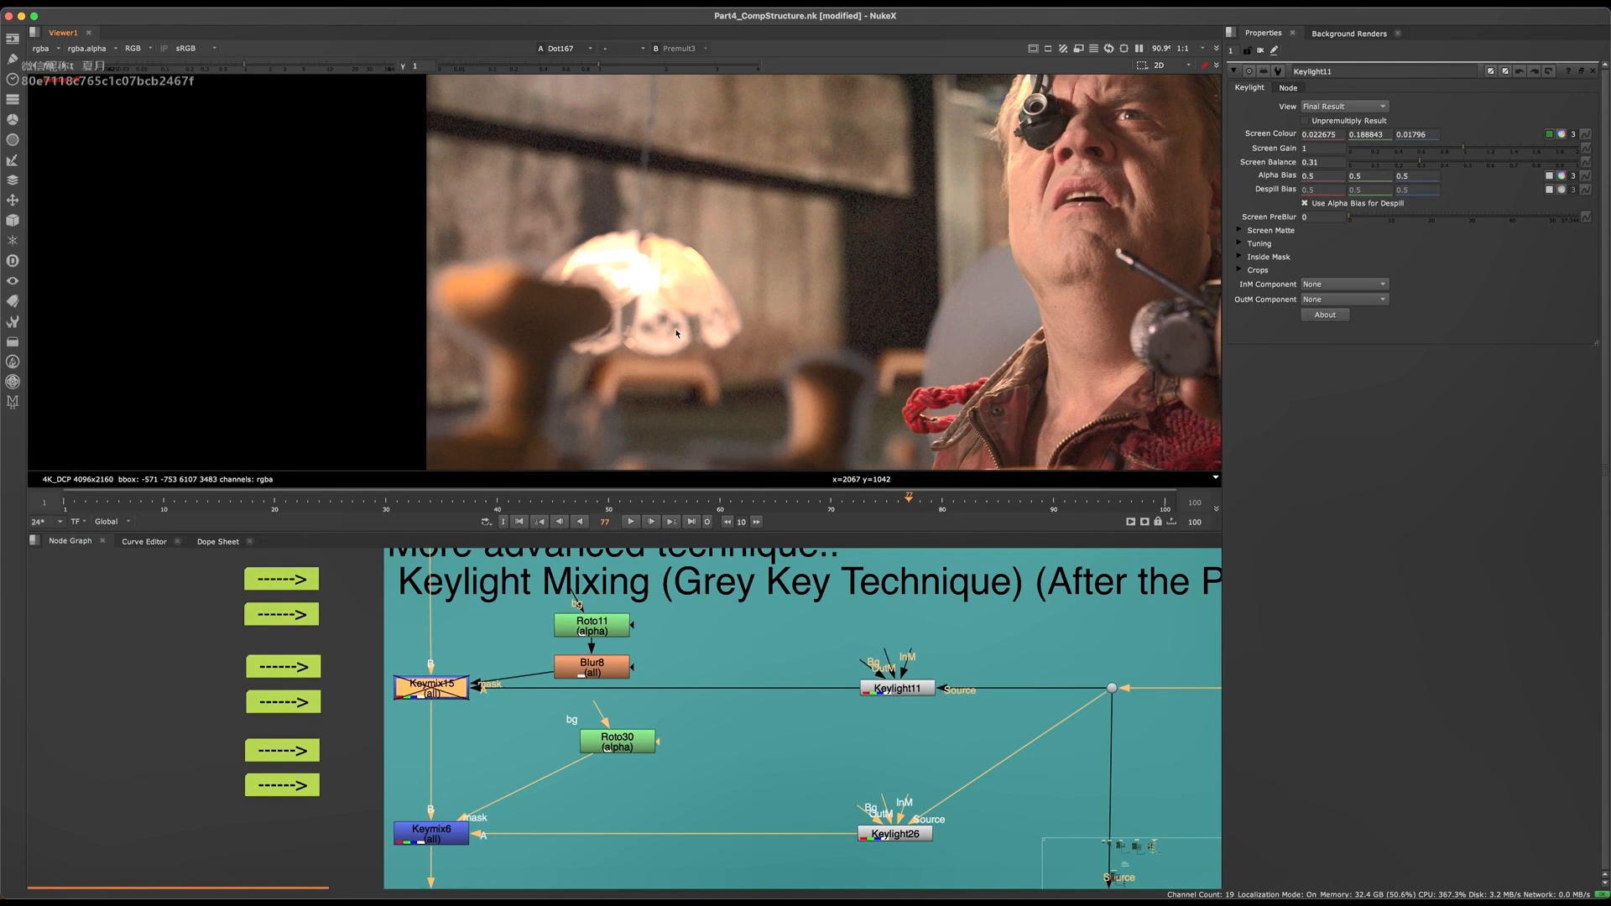
{"action": "scroll", "coordinate": [684, 327], "scroll_direction": "up", "scroll_amount": 4}
{"action": "key", "text": "d"}
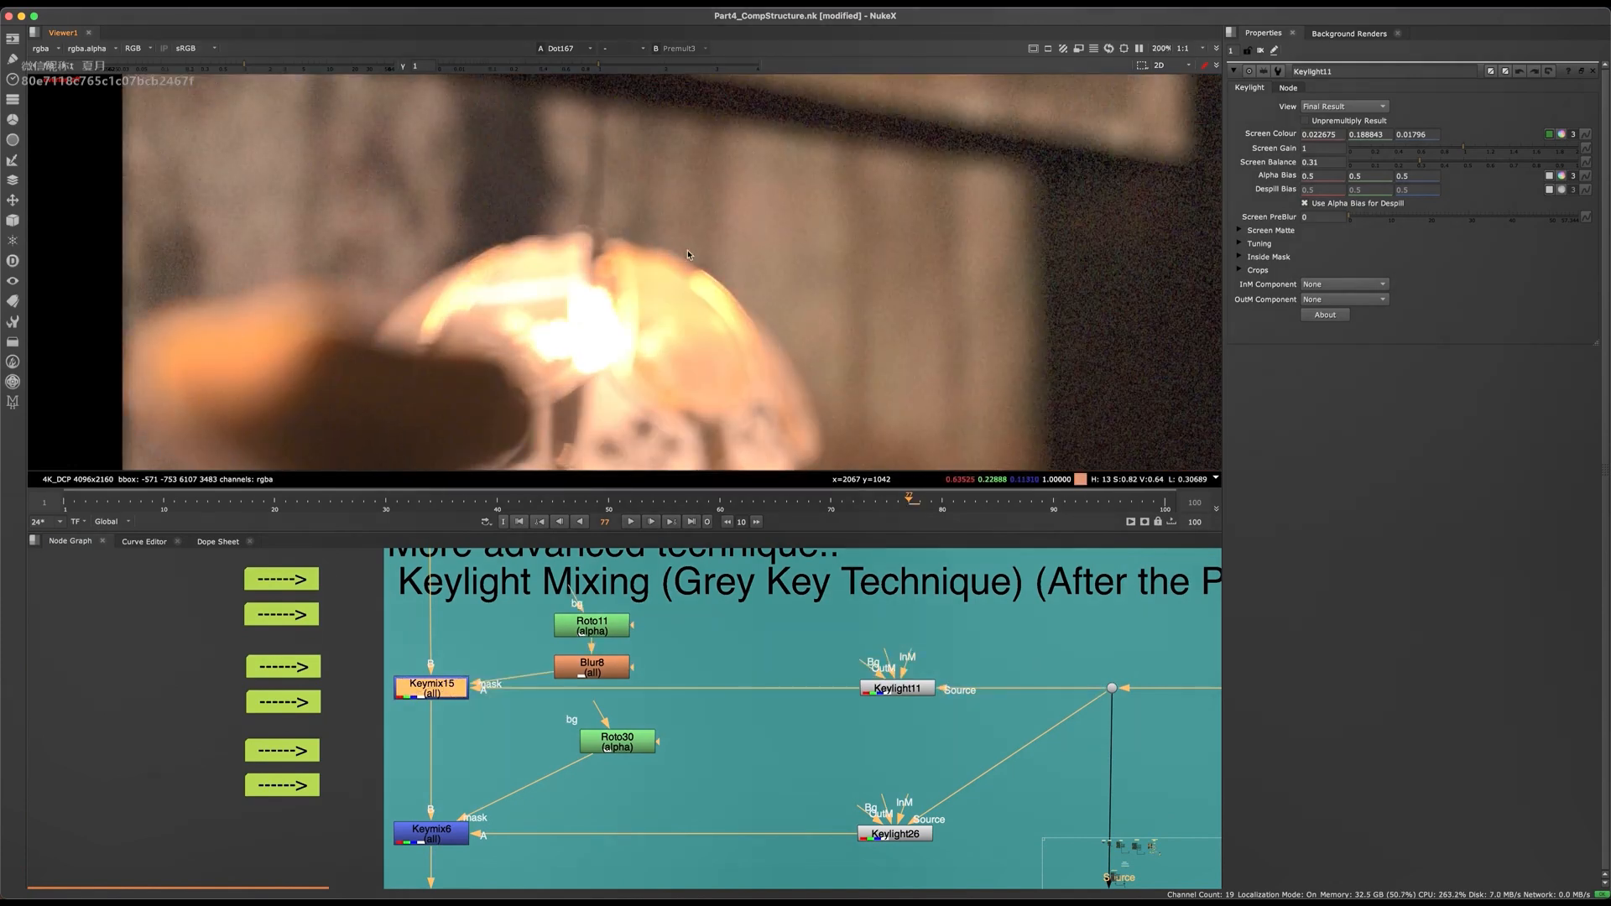
{"action": "middle_click_drag", "start_coordinate": [764, 376], "coordinate": [757, 298]}
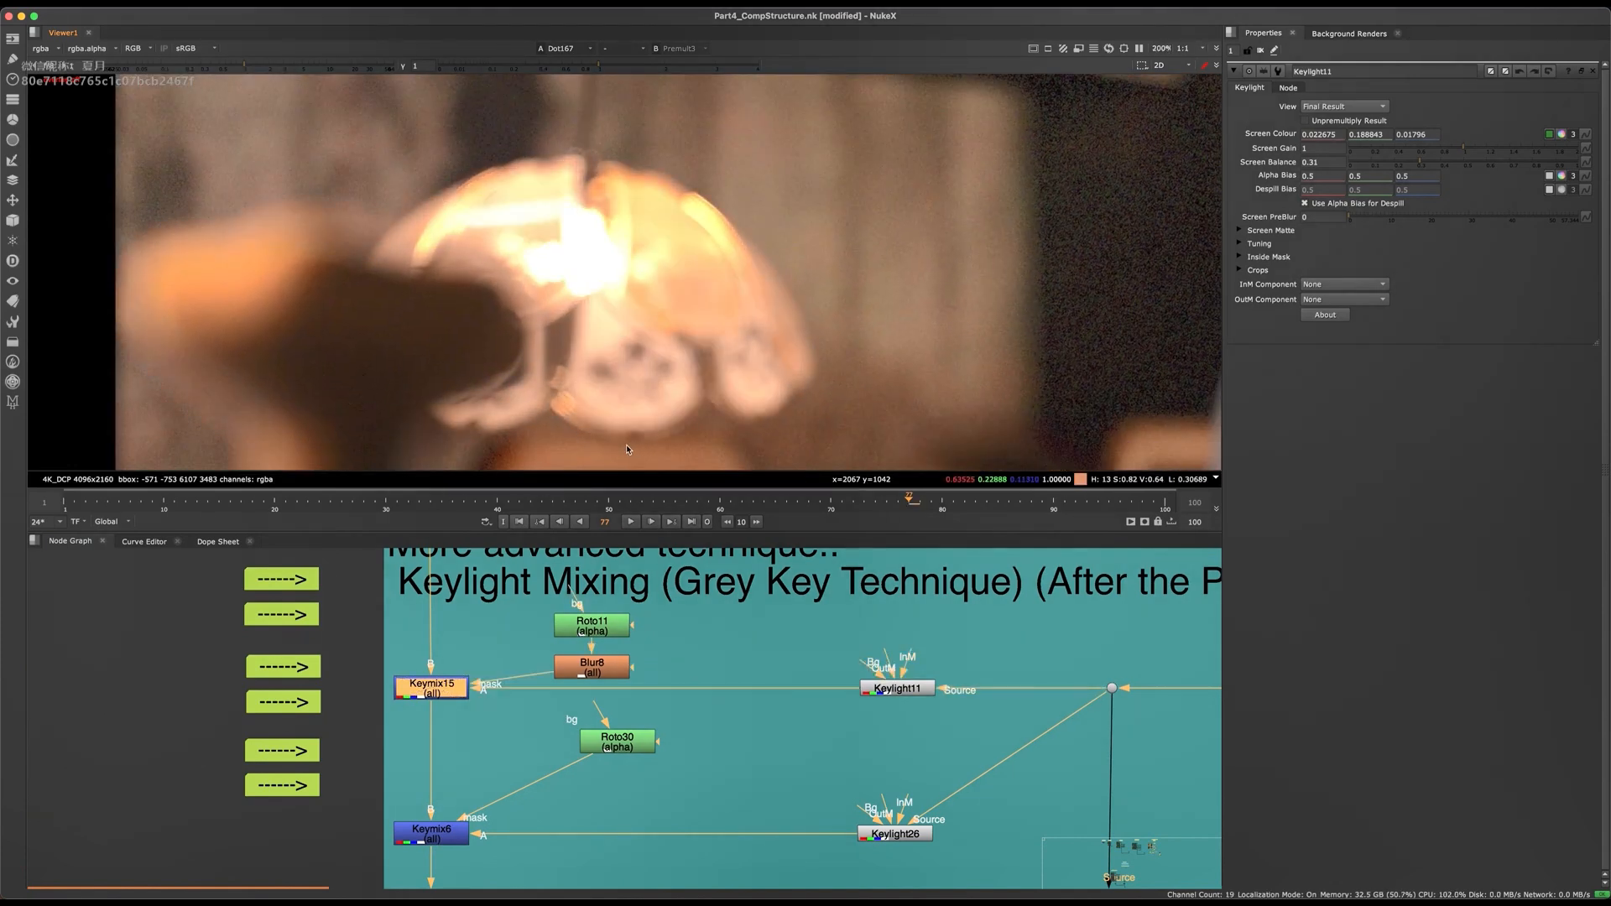
- Toggle Keymix15 off and on to compare the lampshade and blurred foreground edges across the wider comp framing
{"action": "left_click", "coordinate": [922, 688]}
{"action": "middle_click_drag", "start_coordinate": [823, 675], "coordinate": [594, 552]}
{"action": "middle_click_drag", "start_coordinate": [611, 676], "coordinate": [688, 710]}
{"action": "scroll", "coordinate": [643, 314], "scroll_direction": "down", "scroll_amount": 3}
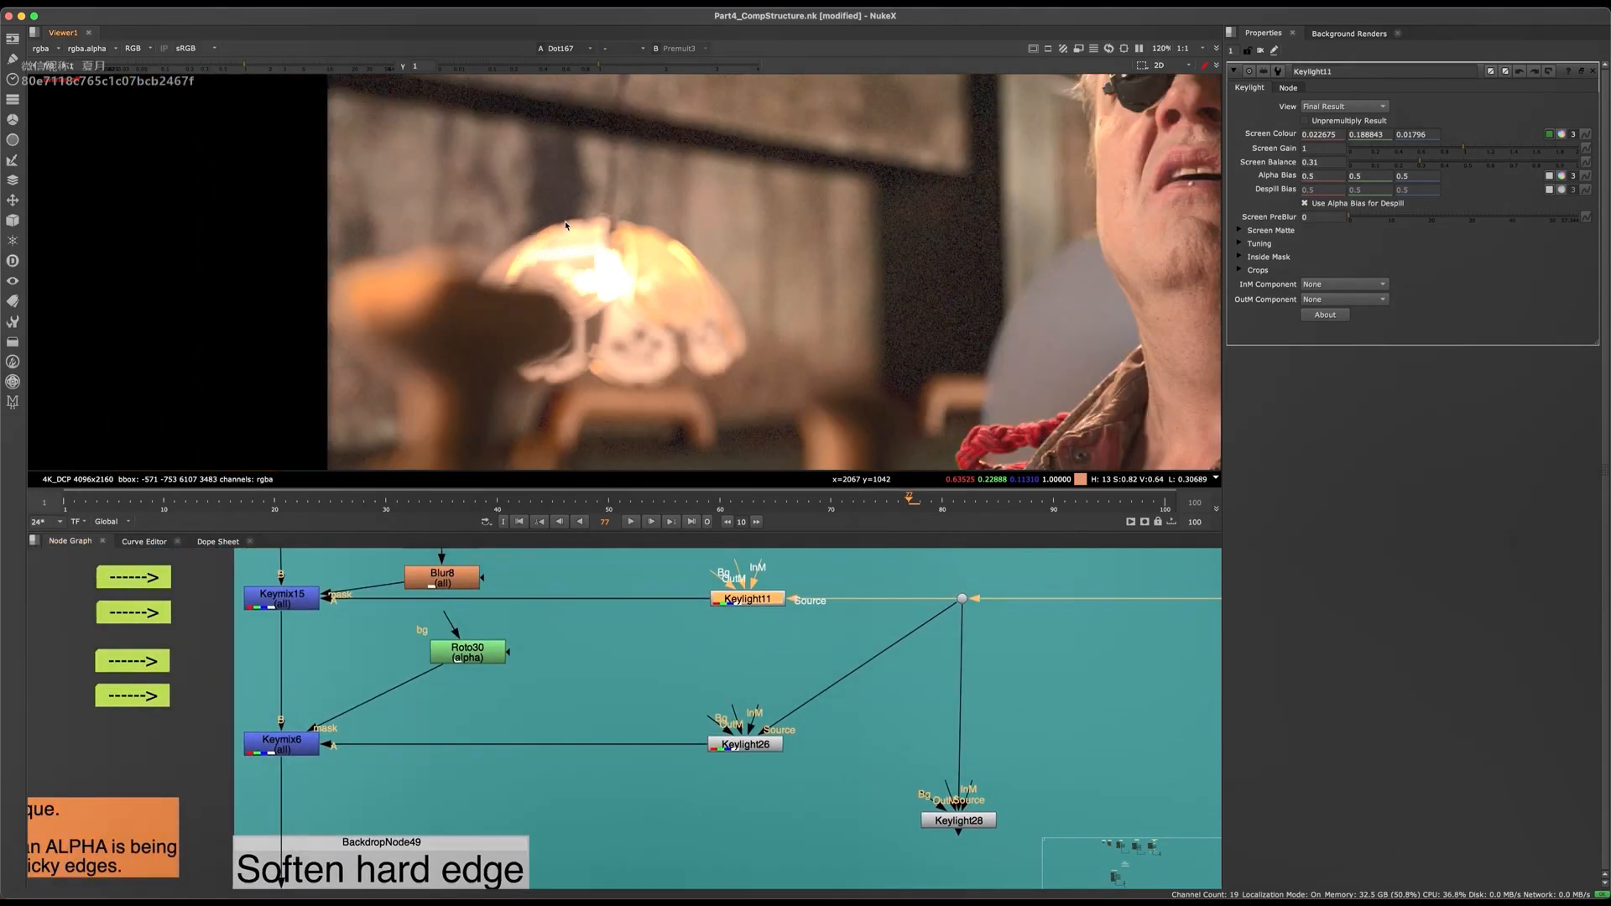
{"action": "scroll", "coordinate": [555, 262], "scroll_direction": "down", "scroll_amount": 2}
{"action": "scroll", "coordinate": [686, 745], "scroll_direction": "down", "scroll_amount": 4}
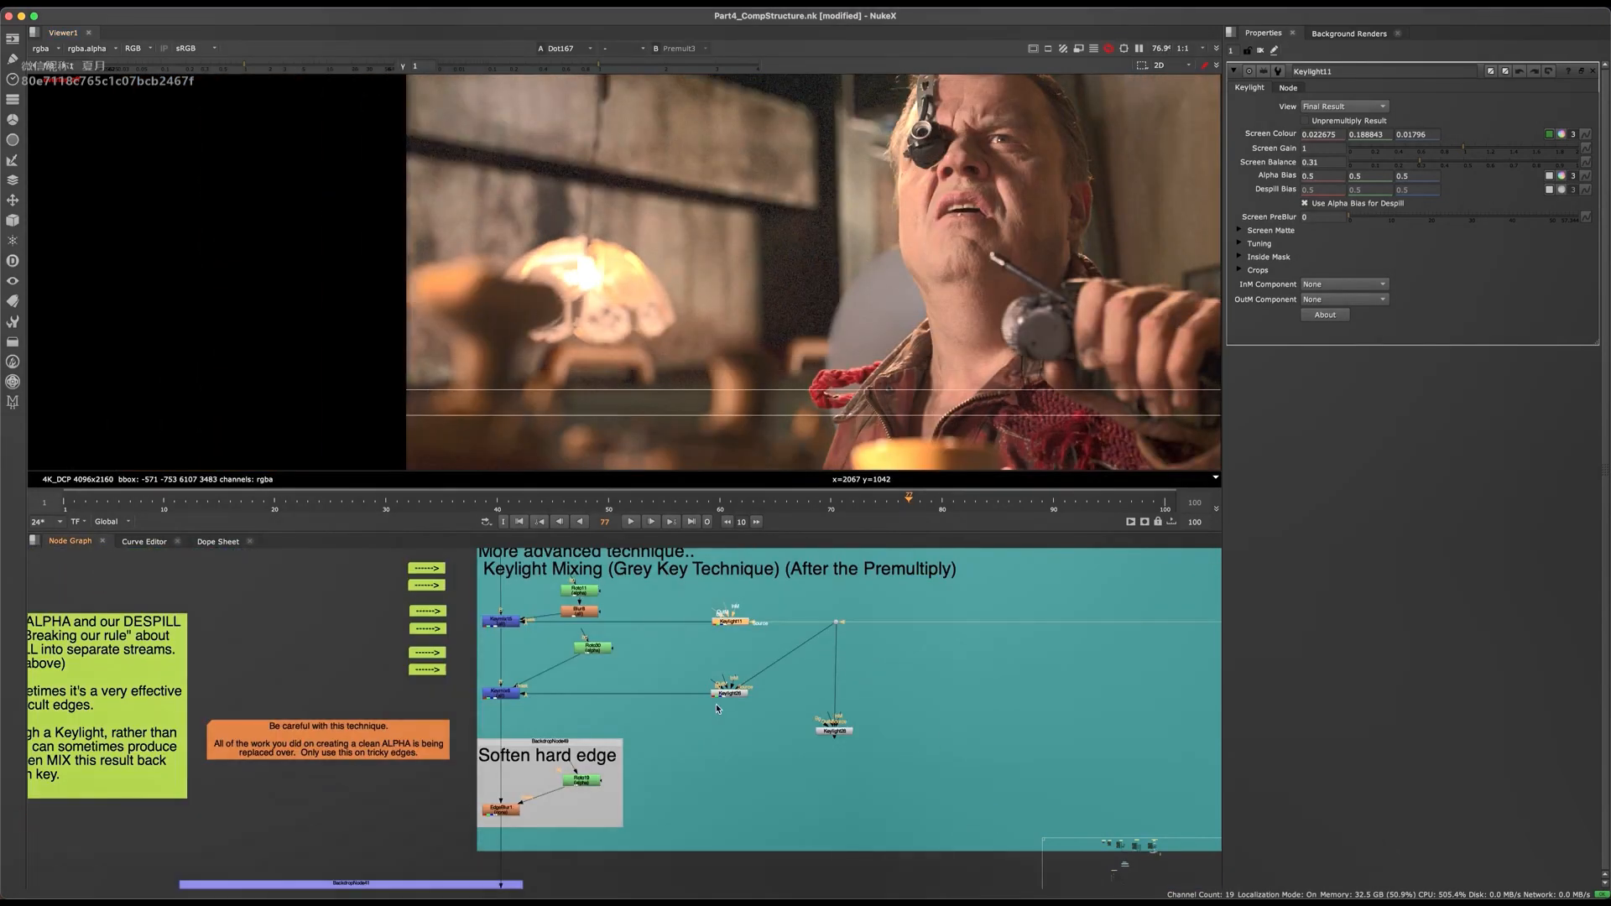
{"action": "scroll", "coordinate": [550, 730], "scroll_direction": "up", "scroll_amount": 3}
{"action": "left_click", "coordinate": [513, 675]}
{"action": "key", "text": "d"}
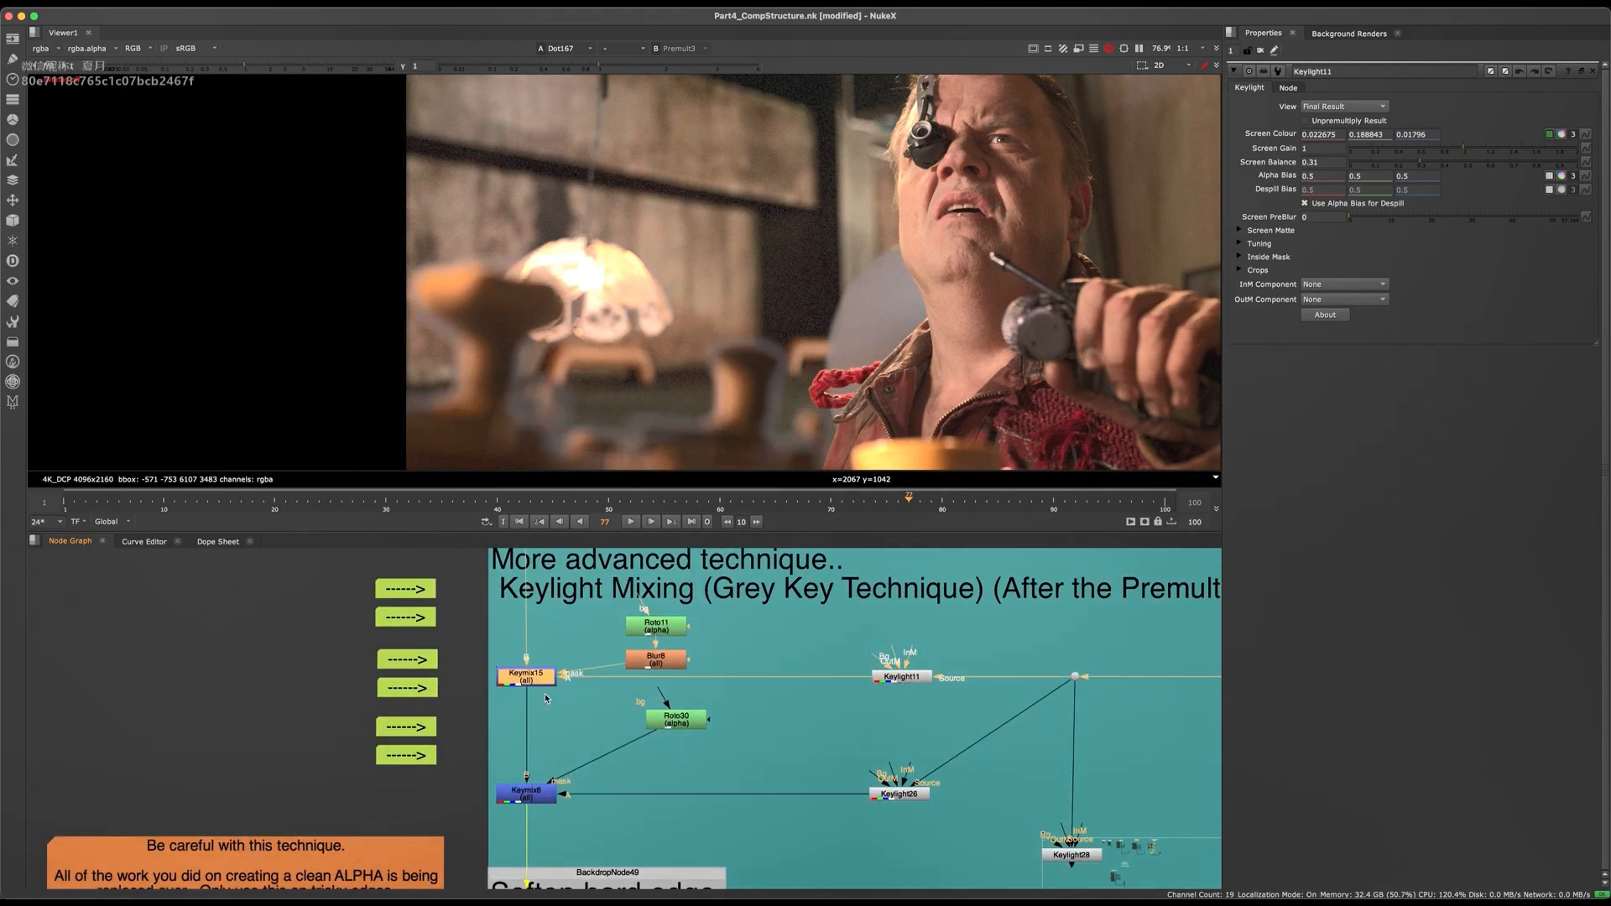
{"action": "key", "text": "d"}
{"action": "key", "text": "d"}
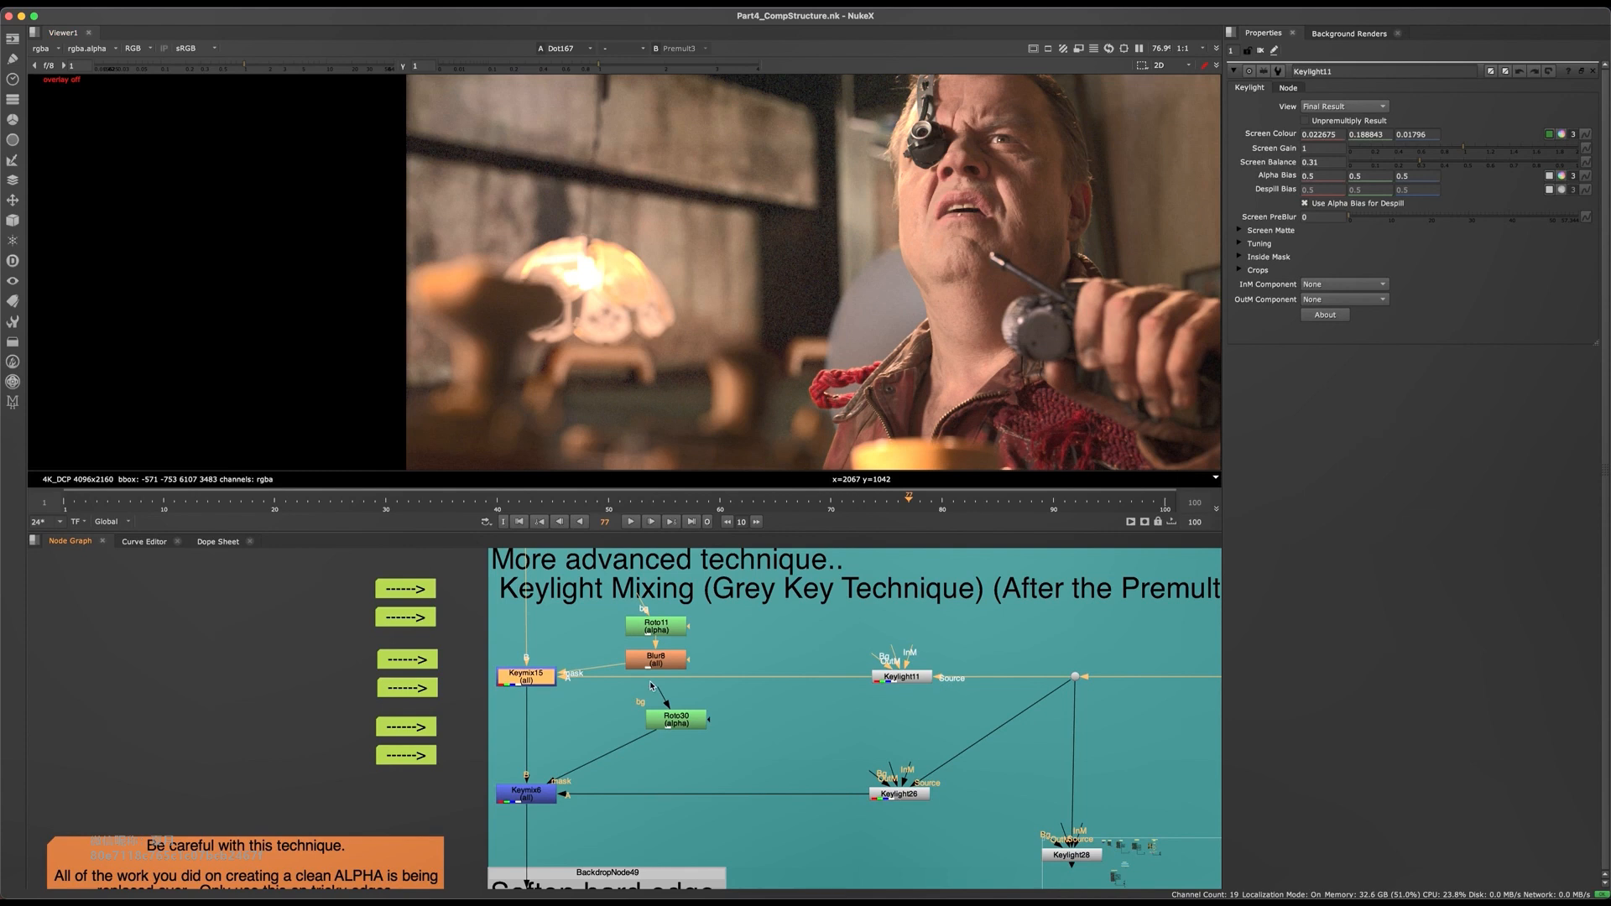
- Switch Keymix15 off and on again to repeat the edge comparison in the final comp, and save the script
{"action": "middle_click_drag", "start_coordinate": [645, 720], "coordinate": [635, 772]}
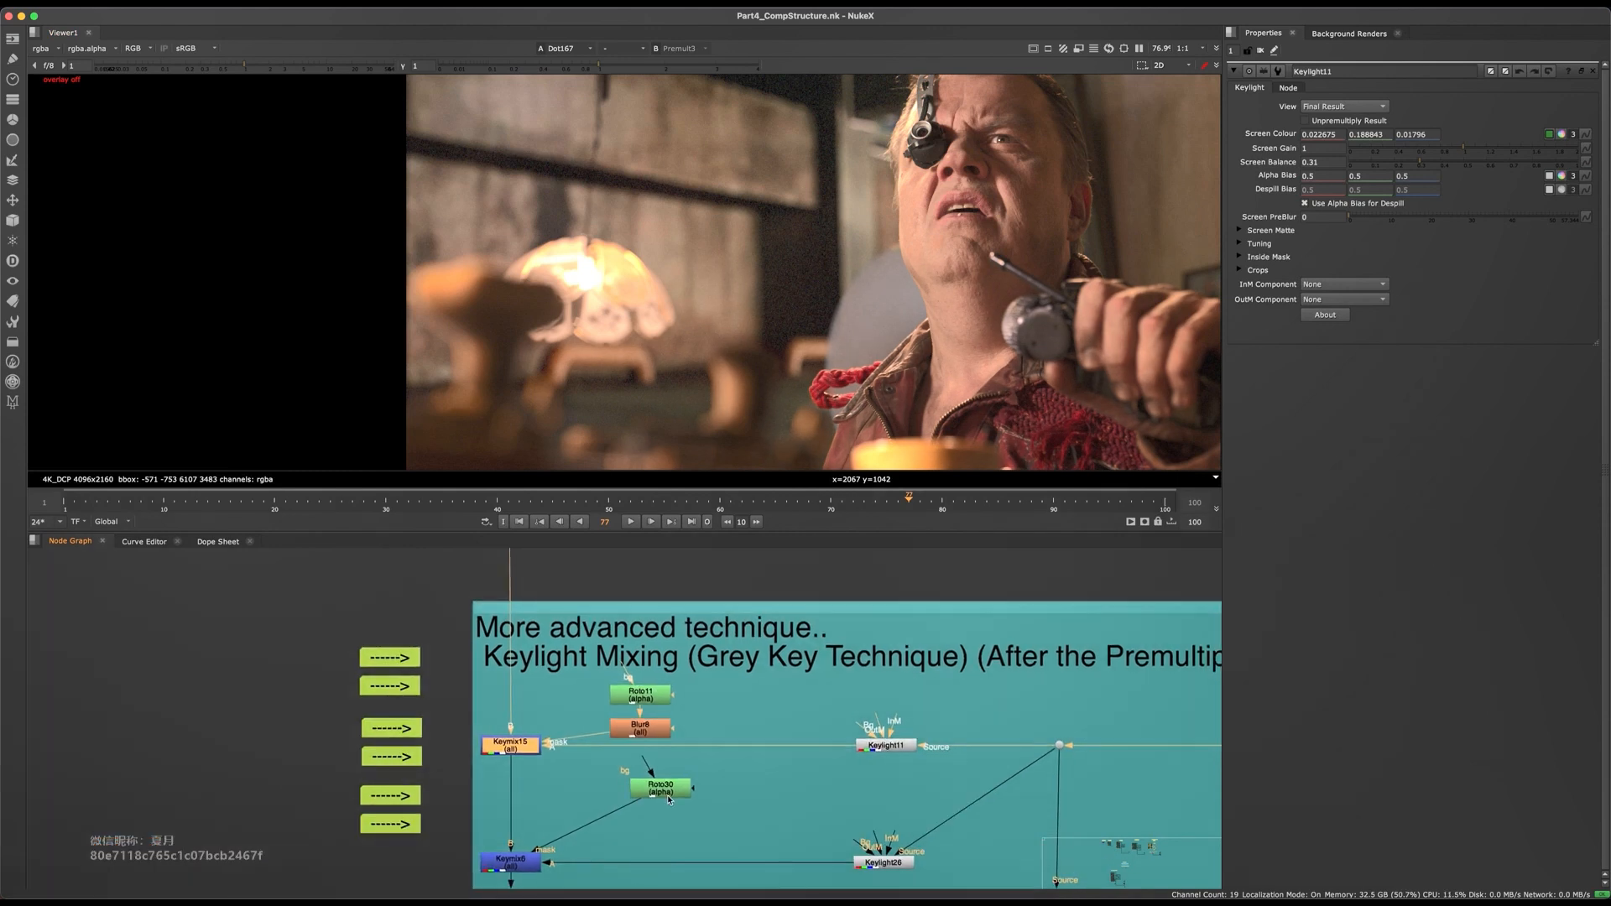
{"action": "left_click_drag", "start_coordinate": [669, 799], "coordinate": [644, 834]}
{"action": "left_click", "coordinate": [511, 746]}
{"action": "middle_click_drag", "start_coordinate": [627, 795], "coordinate": [530, 736]}
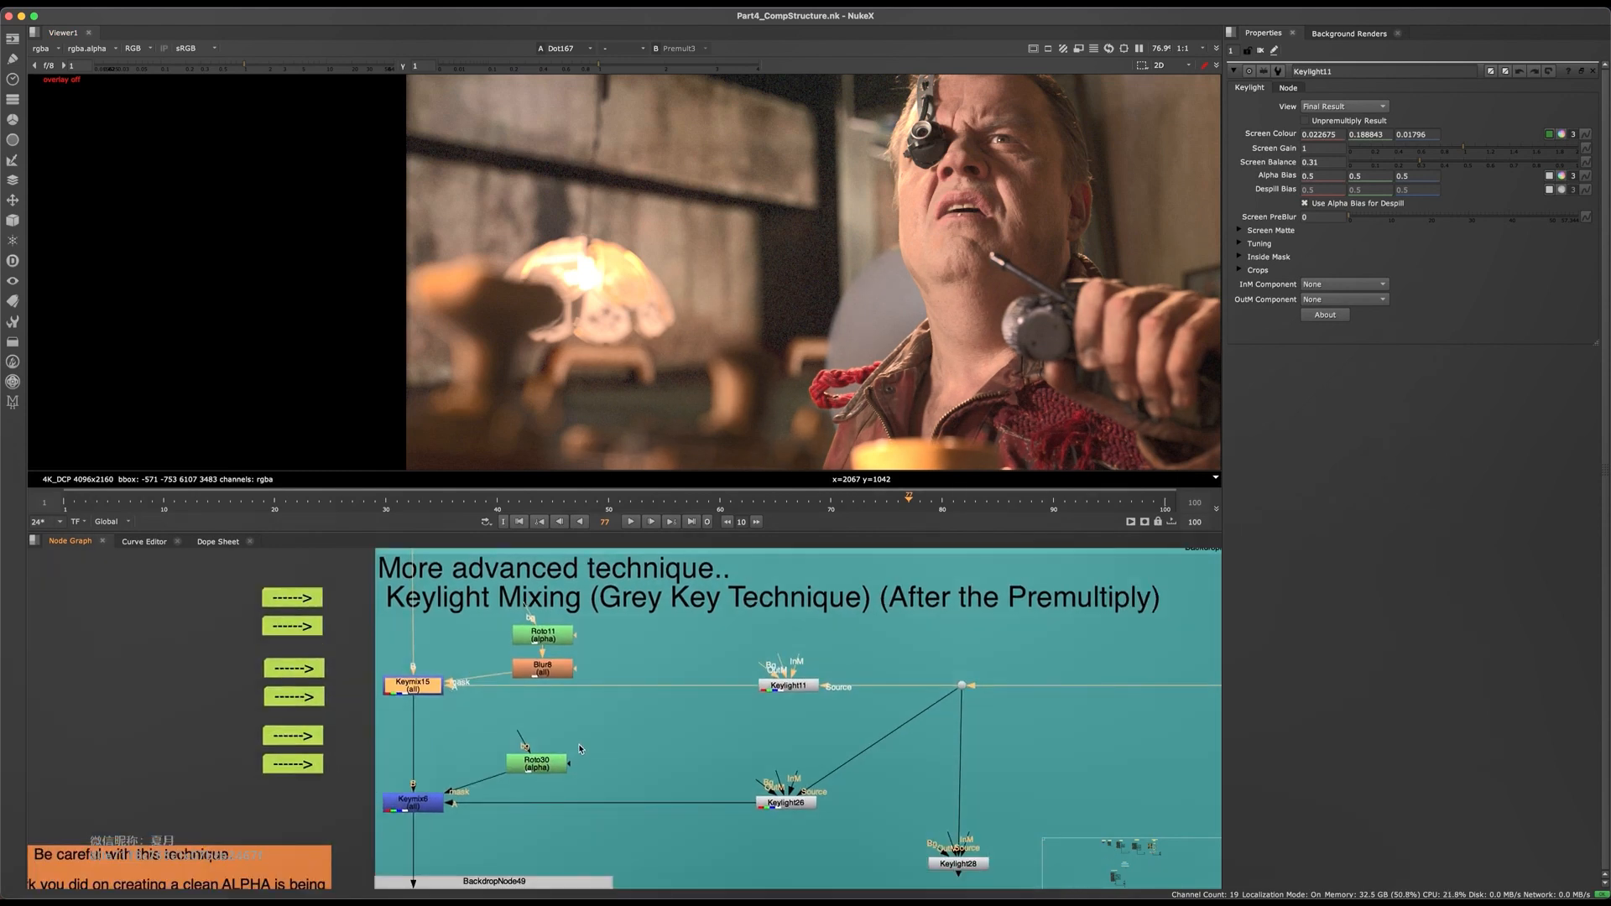
{"action": "key", "text": "d"}
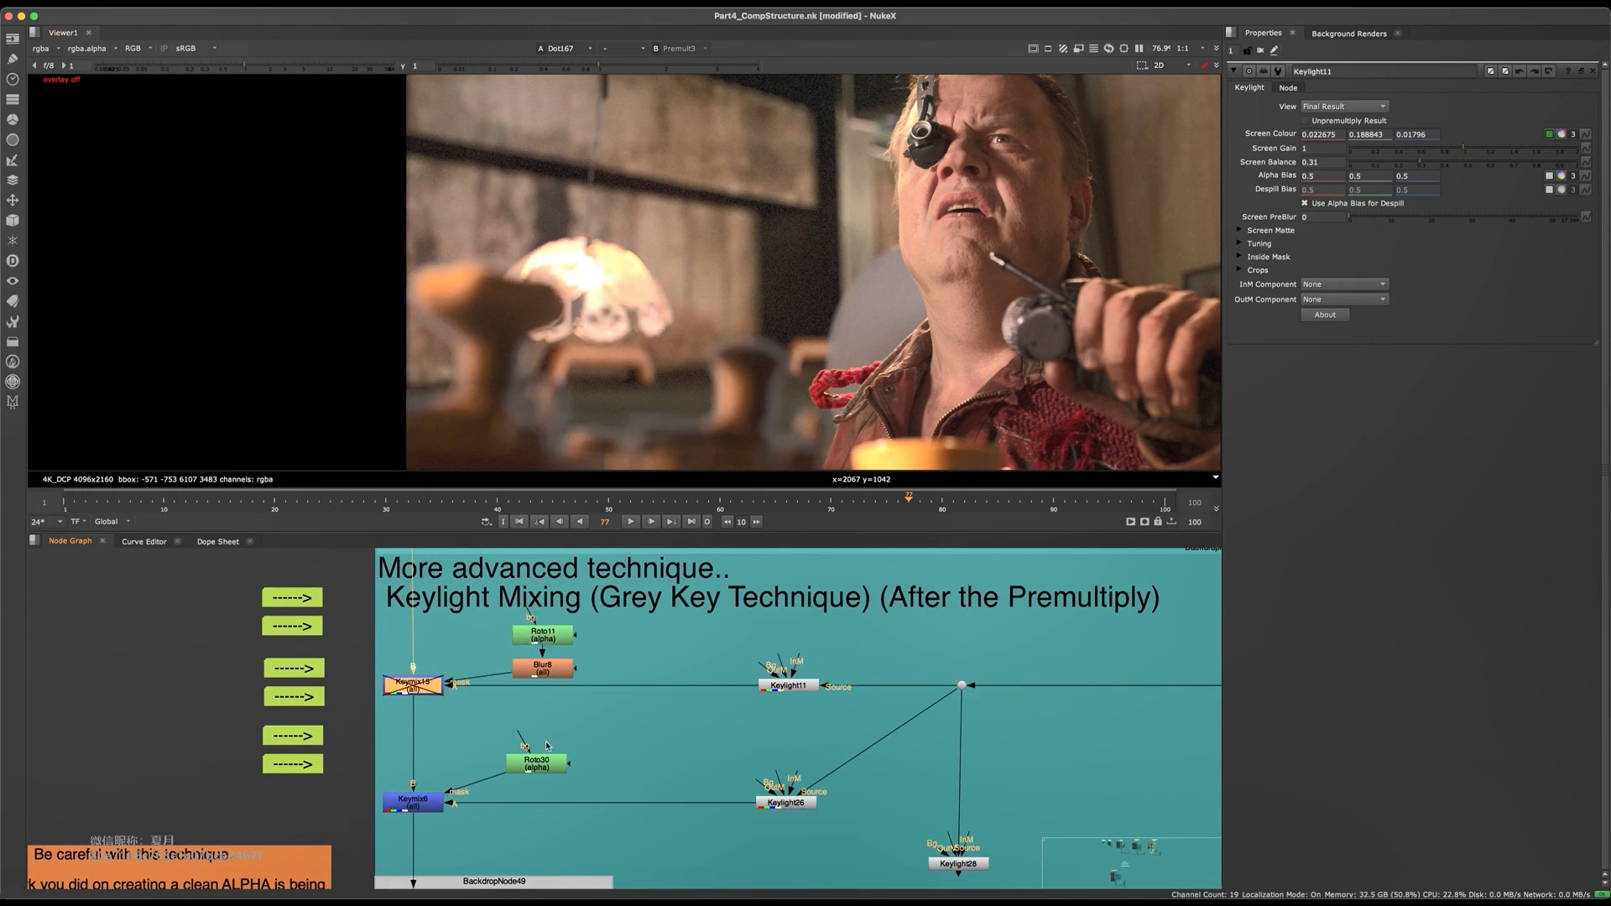
{"action": "key", "text": "d"}
{"action": "key", "text": "d"}
{"action": "key", "text": "d"}
{"action": "key", "text": "ctrl+s"}
- Display Keylight28 from the Keylight Mixing section in the viewer and open its properties
{"action": "middle_click_drag", "start_coordinate": [648, 720], "coordinate": [904, 515]}
{"action": "key", "text": "space"}
{"action": "left_click_drag", "start_coordinate": [1050, 491], "coordinate": [1052, 541]}
{"action": "middle_click_drag", "start_coordinate": [593, 360], "coordinate": [599, 472]}
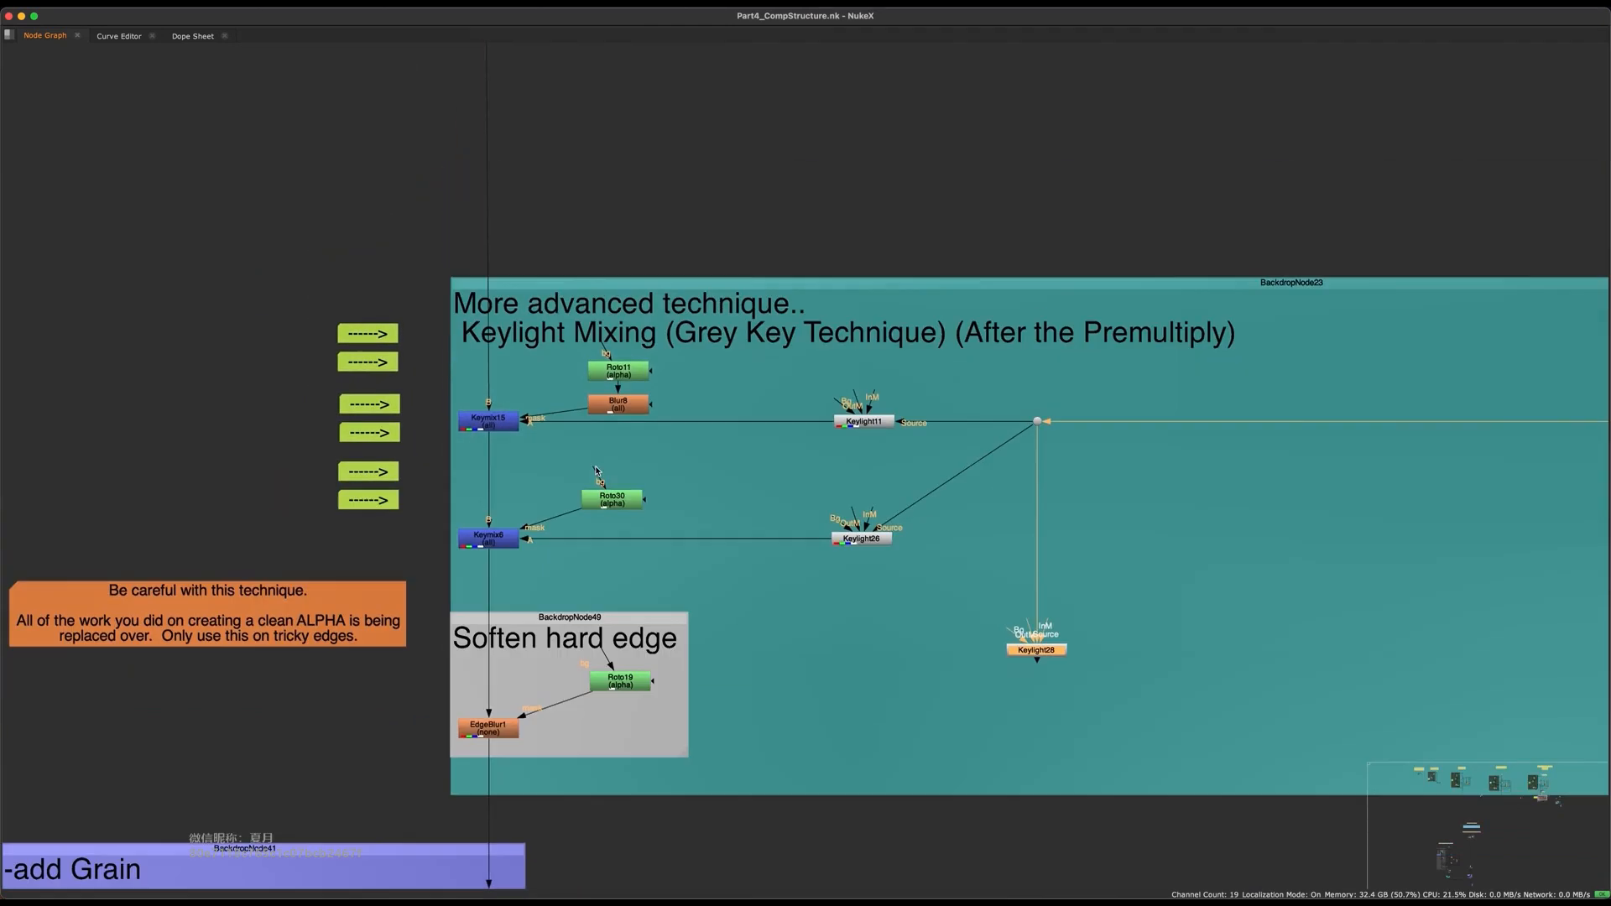
{"action": "left_click_drag", "start_coordinate": [561, 391], "coordinate": [442, 579]}
{"action": "key", "text": "space"}
{"action": "middle_click_drag", "start_coordinate": [1106, 628], "coordinate": [615, 728]}
{"action": "scroll", "coordinate": [753, 814], "scroll_direction": "up", "scroll_amount": 5}
{"action": "left_click", "coordinate": [772, 724]}
{"action": "key", "text": "1"}
{"action": "double_click", "coordinate": [615, 728]}
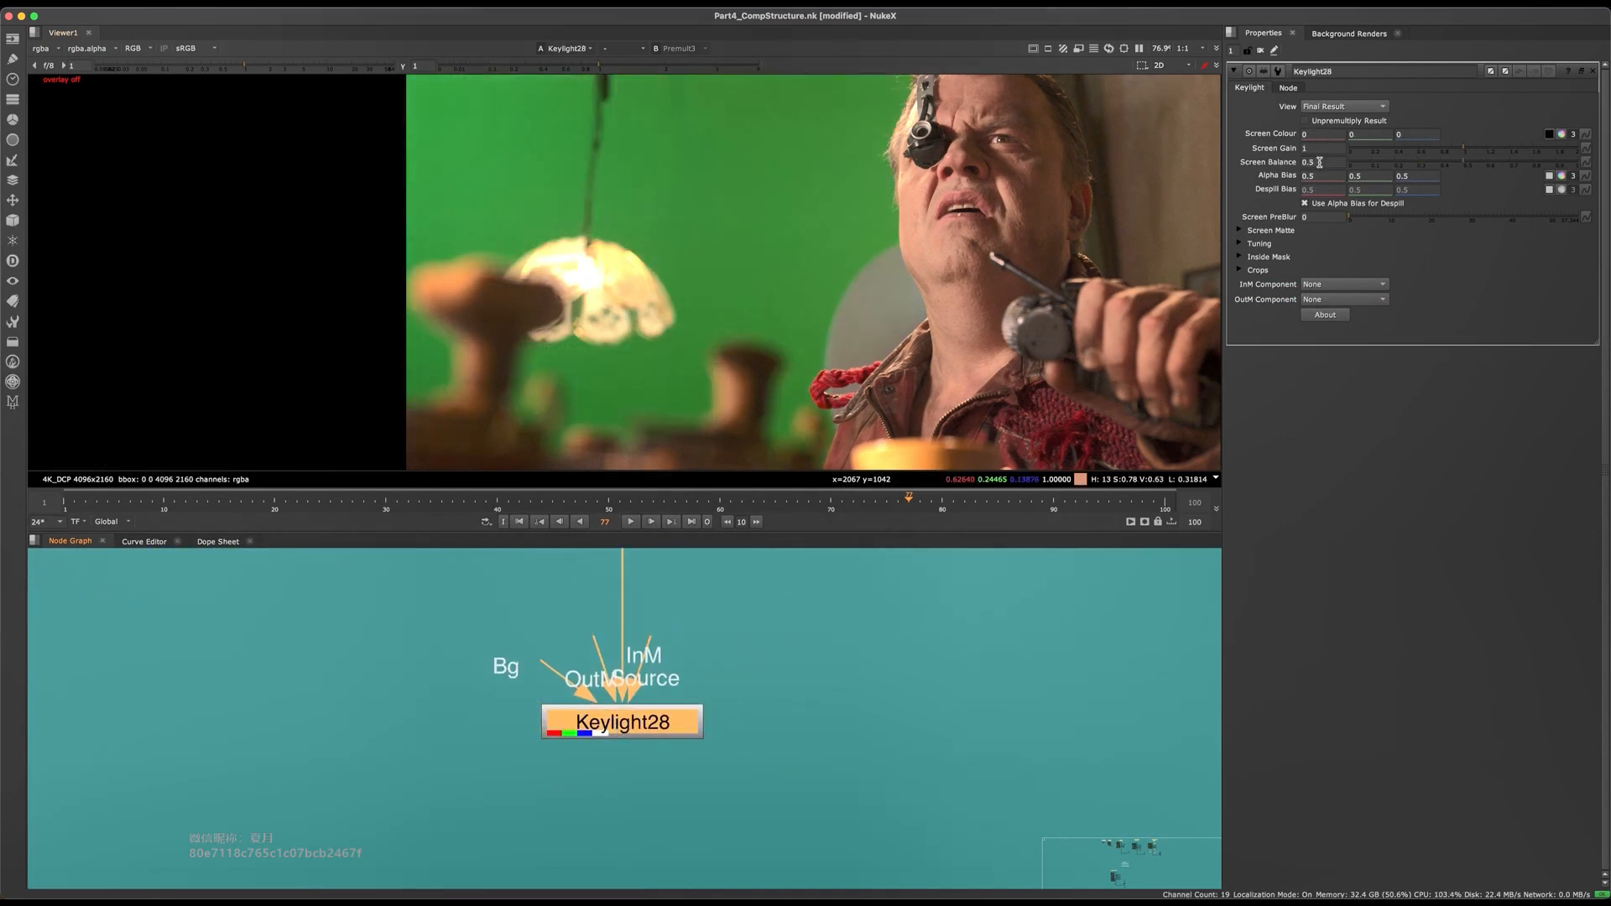
- Sample the green backdrop beside the blurred foreground post as Keylight28's Screen Colour, bypassing the node while sampling
{"action": "scroll", "coordinate": [678, 370], "scroll_direction": "up", "scroll_amount": 4}
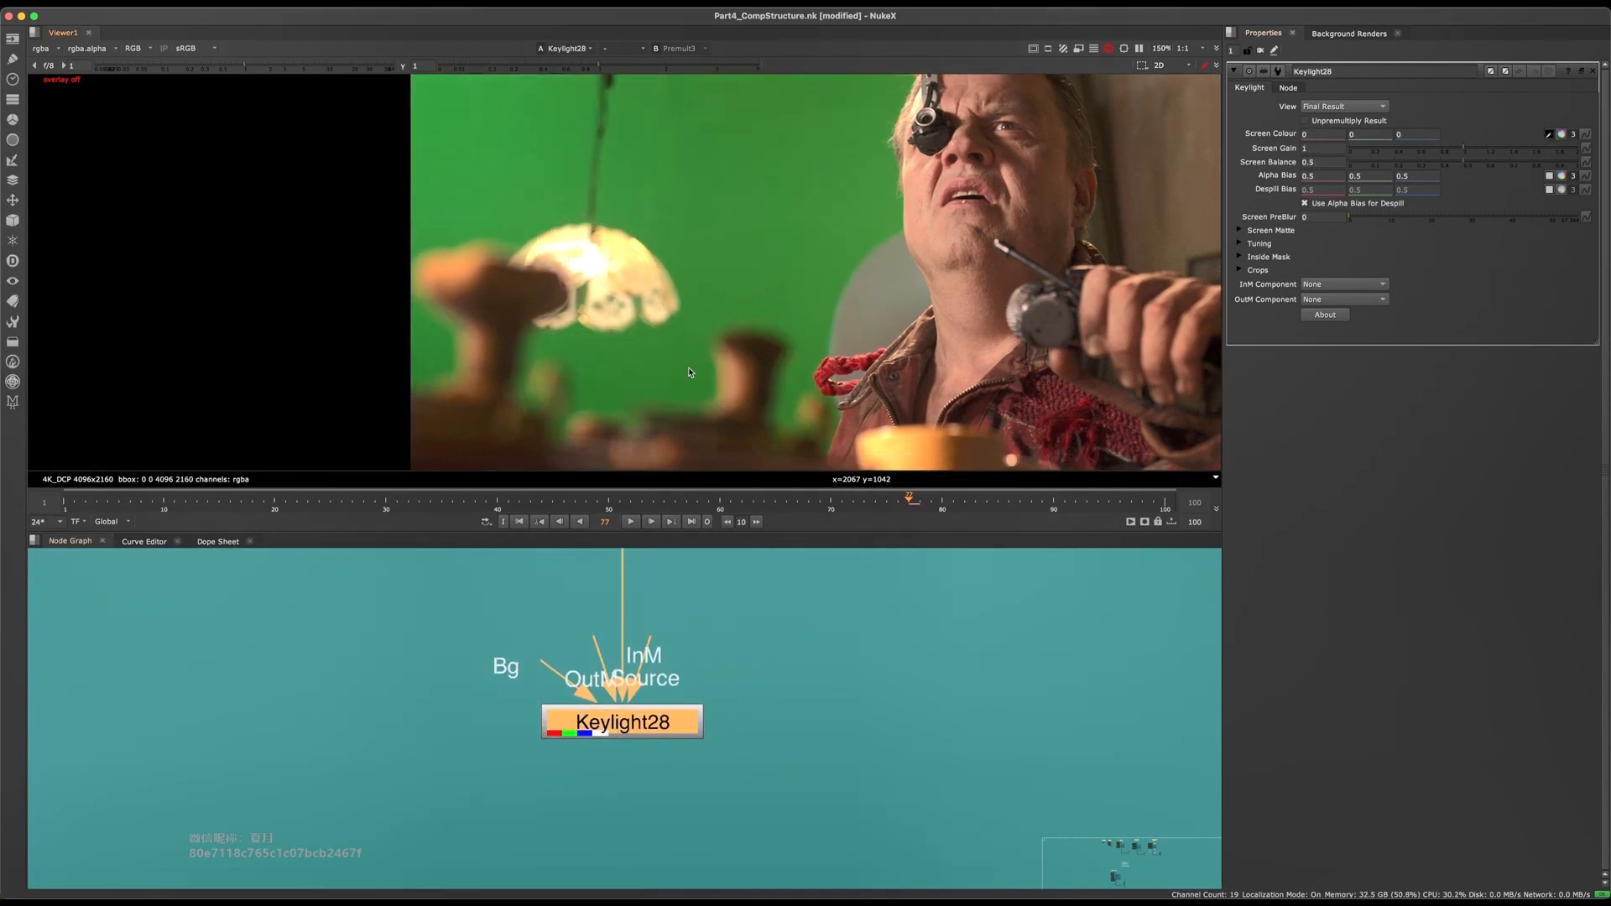
{"action": "scroll", "coordinate": [660, 342], "scroll_direction": "up", "scroll_amount": 3}
{"action": "key", "text": "d"}
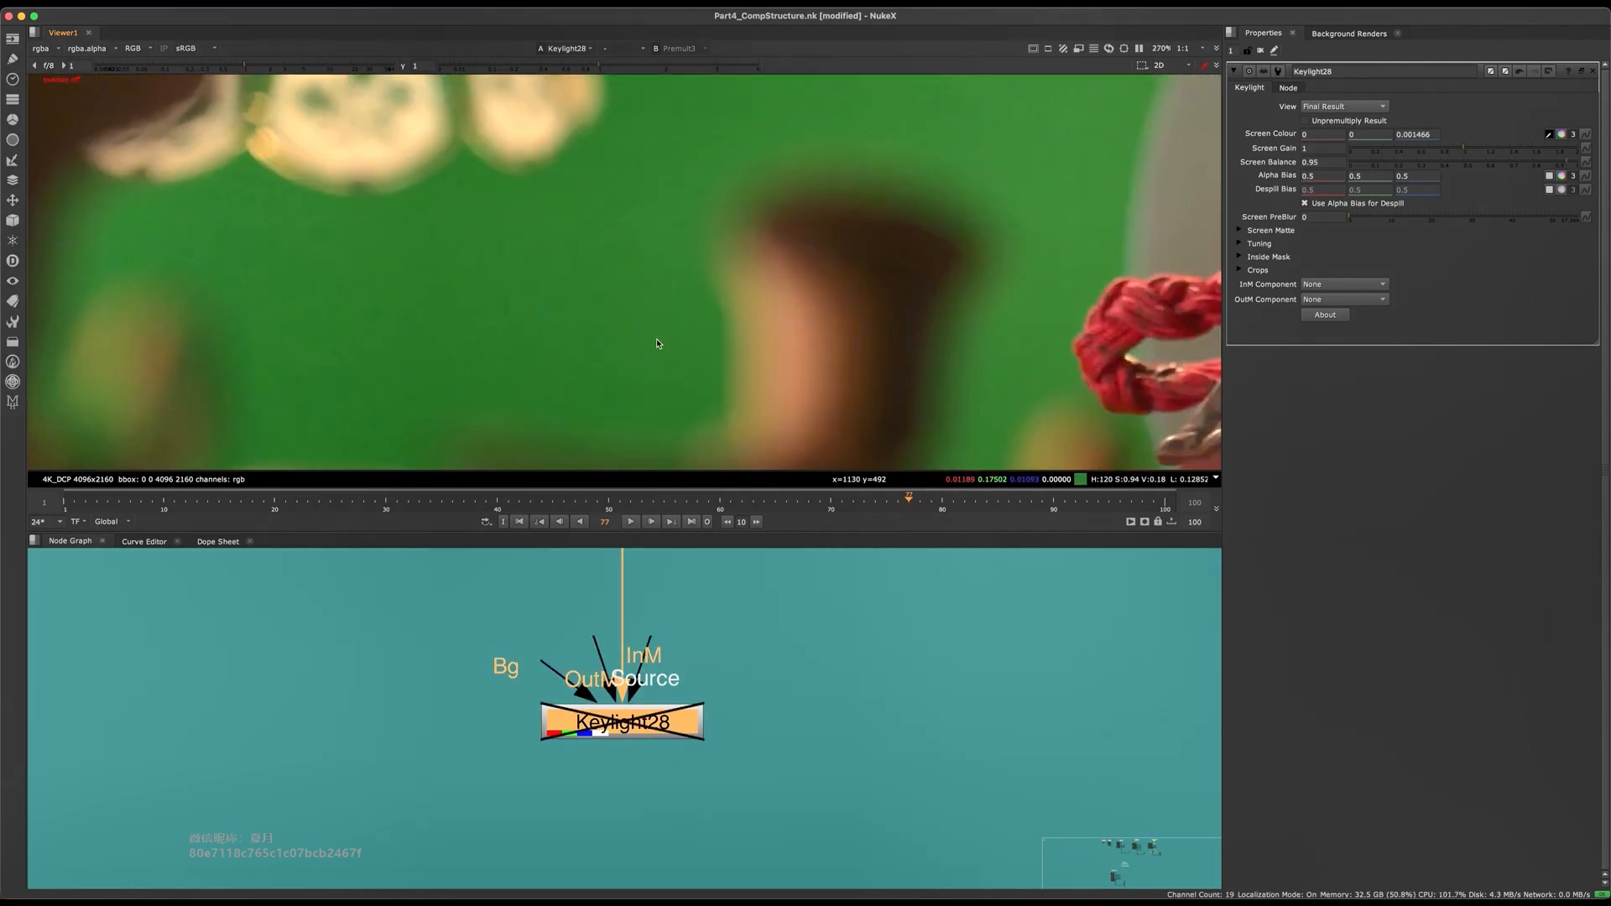
{"action": "scroll", "coordinate": [625, 362], "scroll_direction": "up", "scroll_amount": 2}
{"action": "left_click_drag", "start_coordinate": [614, 293], "coordinate": [677, 355], "text": "ctrl+shift"}
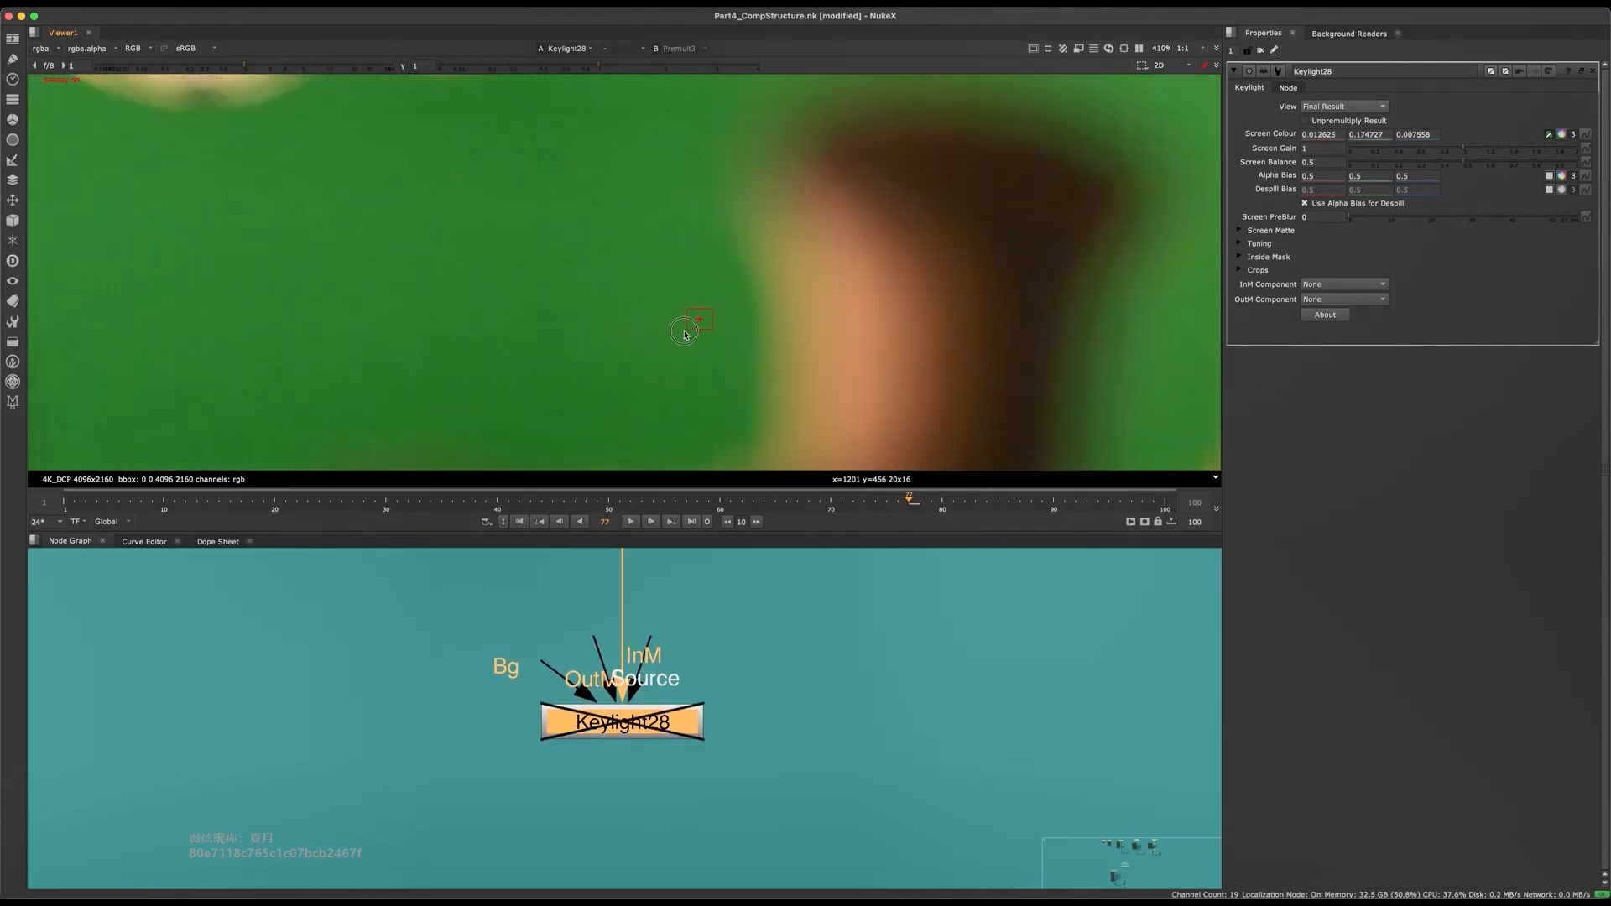
{"action": "key", "text": "d"}
{"action": "scroll", "coordinate": [676, 353], "scroll_direction": "down", "scroll_amount": 8}
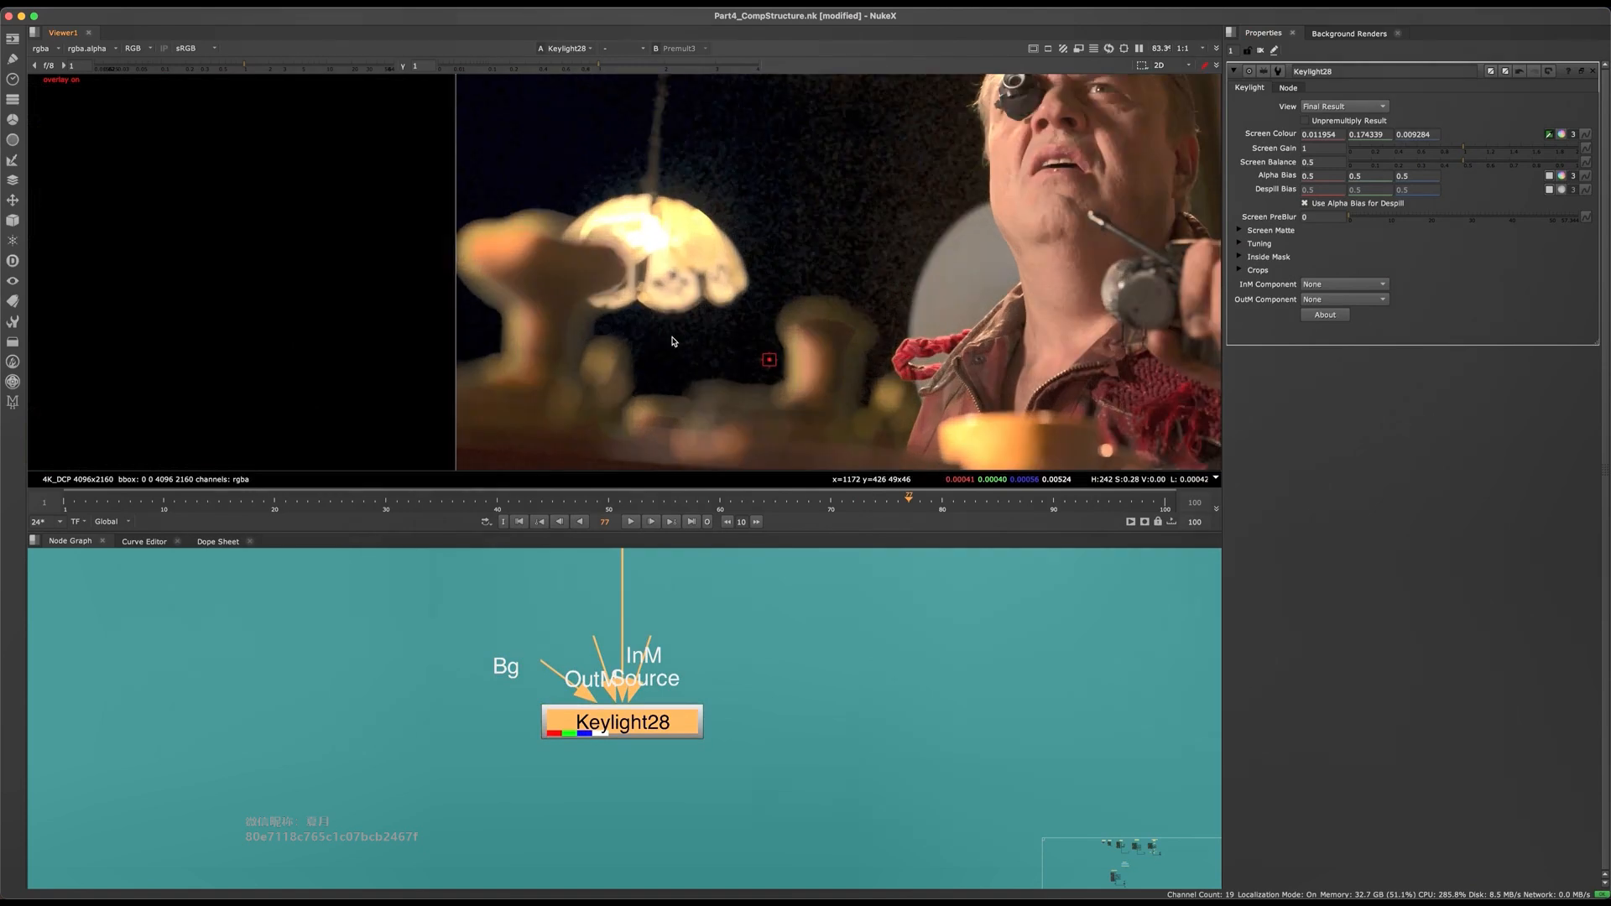
- Set Keylight28's Screen Balance to 0.265, comparing other balance values on the lampshade and foreground edges
{"action": "scroll", "coordinate": [530, 347], "scroll_direction": "up", "scroll_amount": 3}
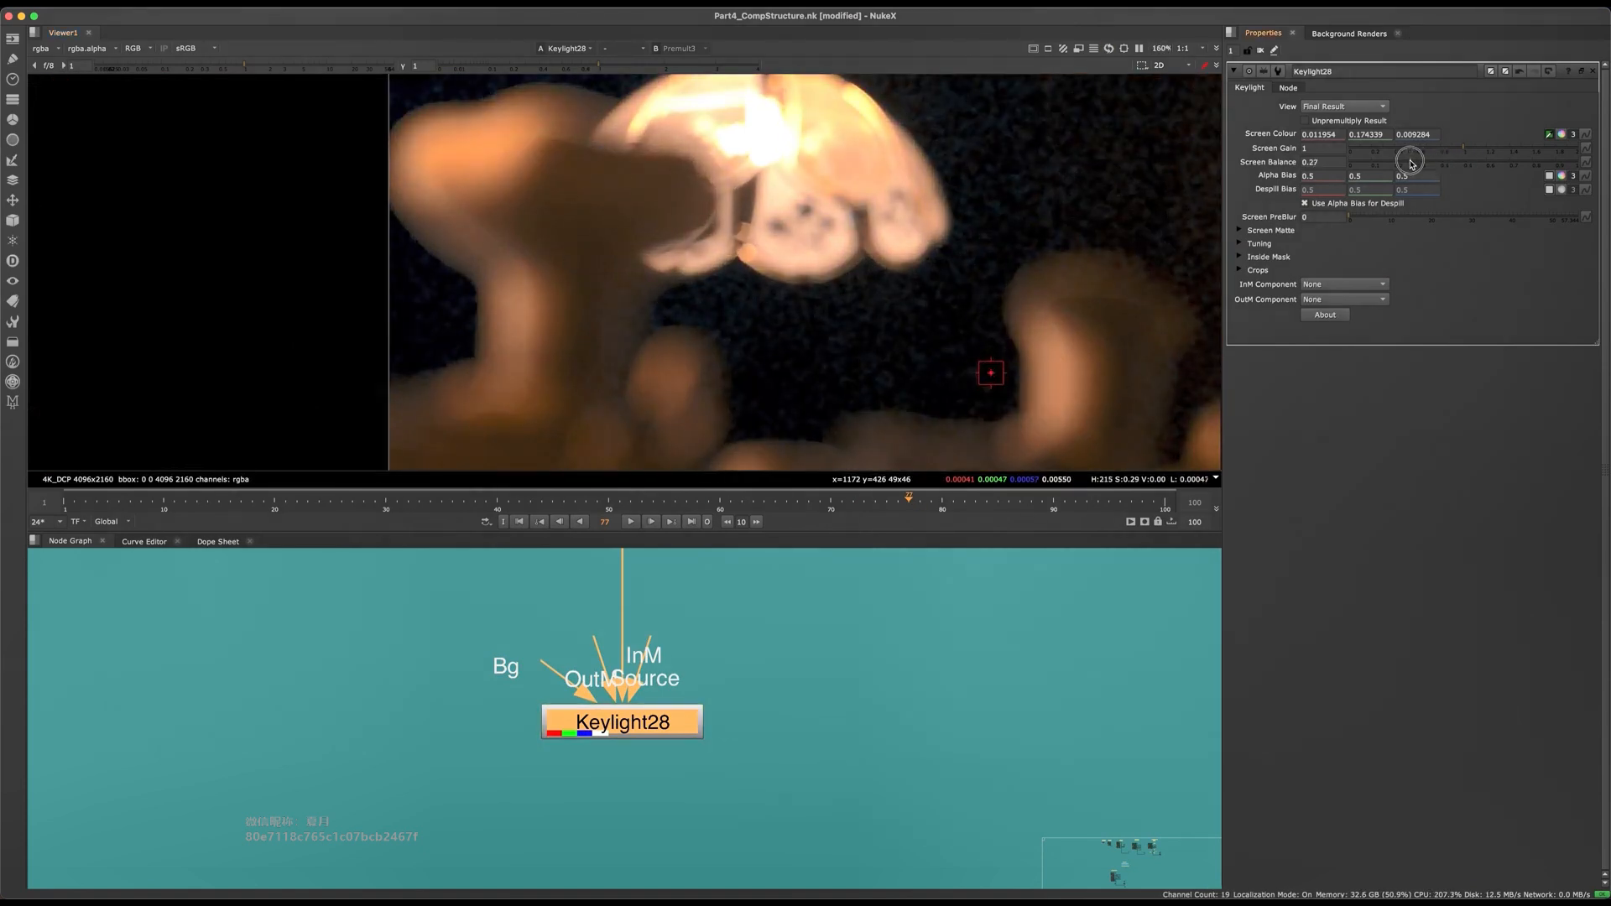
{"action": "scroll", "coordinate": [857, 335], "scroll_direction": "down", "scroll_amount": 3}
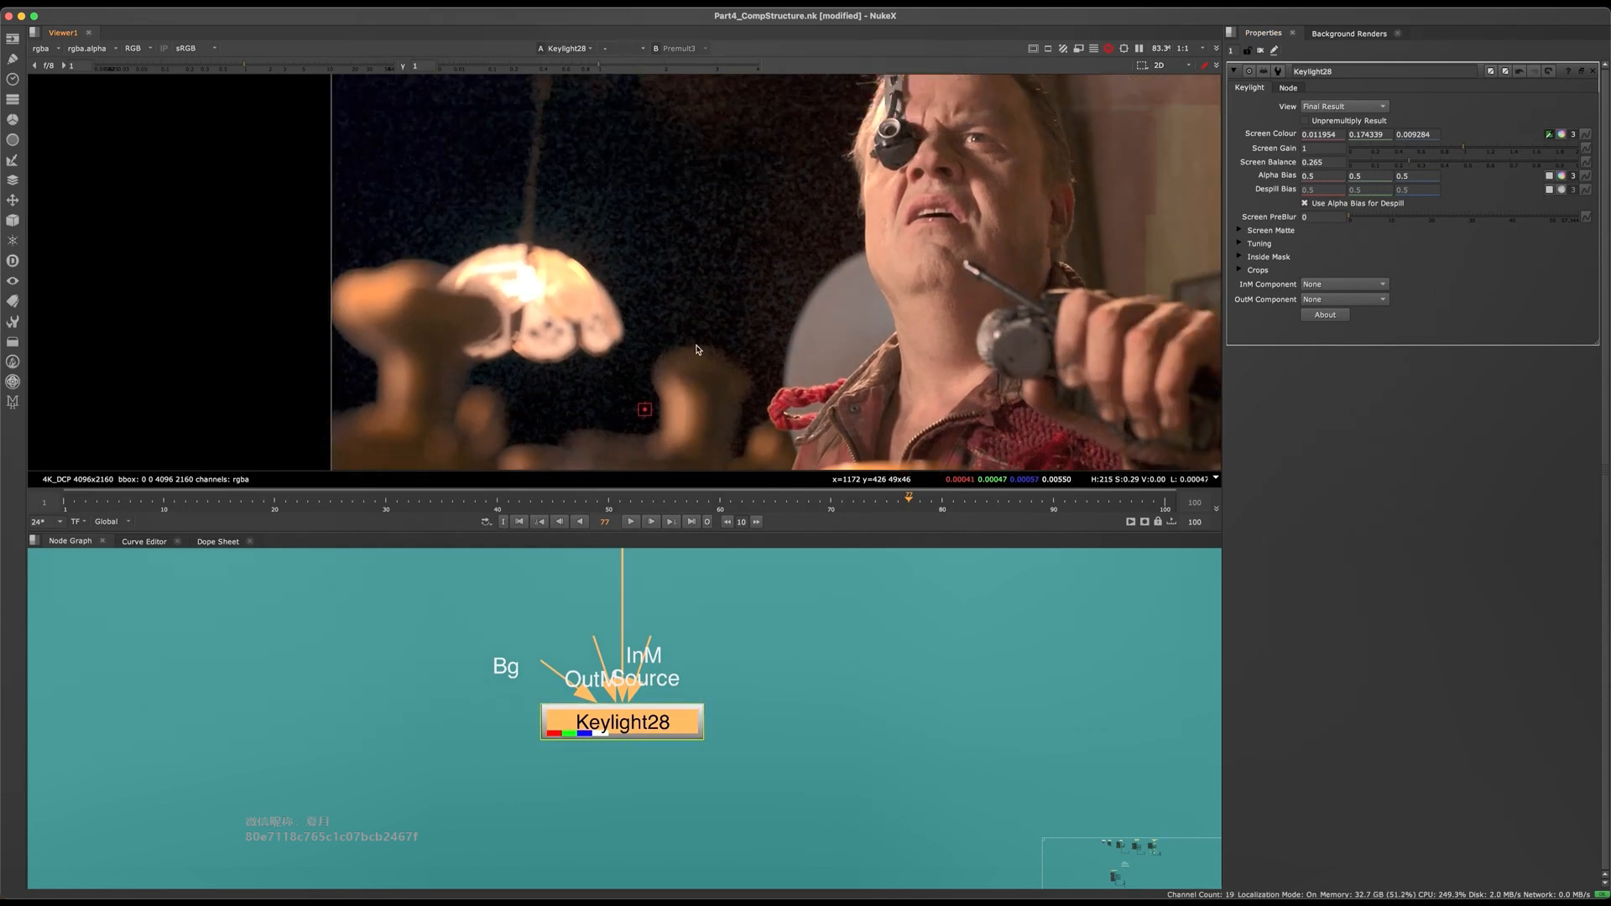
{"action": "scroll", "coordinate": [974, 241], "scroll_direction": "down", "scroll_amount": 3}
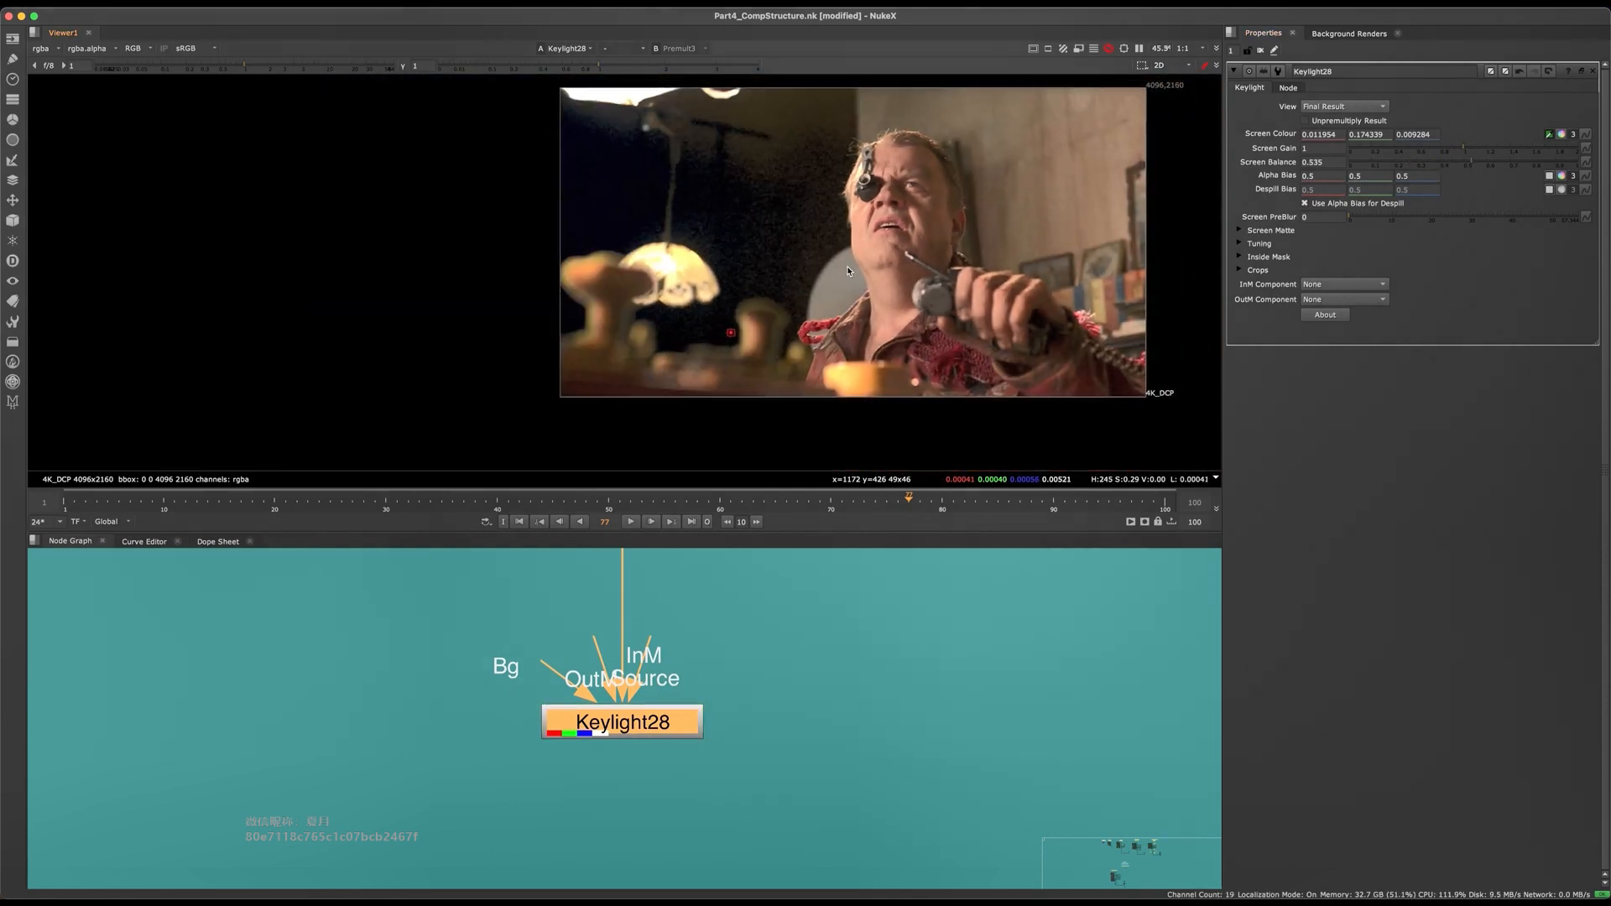
{"action": "scroll", "coordinate": [965, 193], "scroll_direction": "up", "scroll_amount": 3}
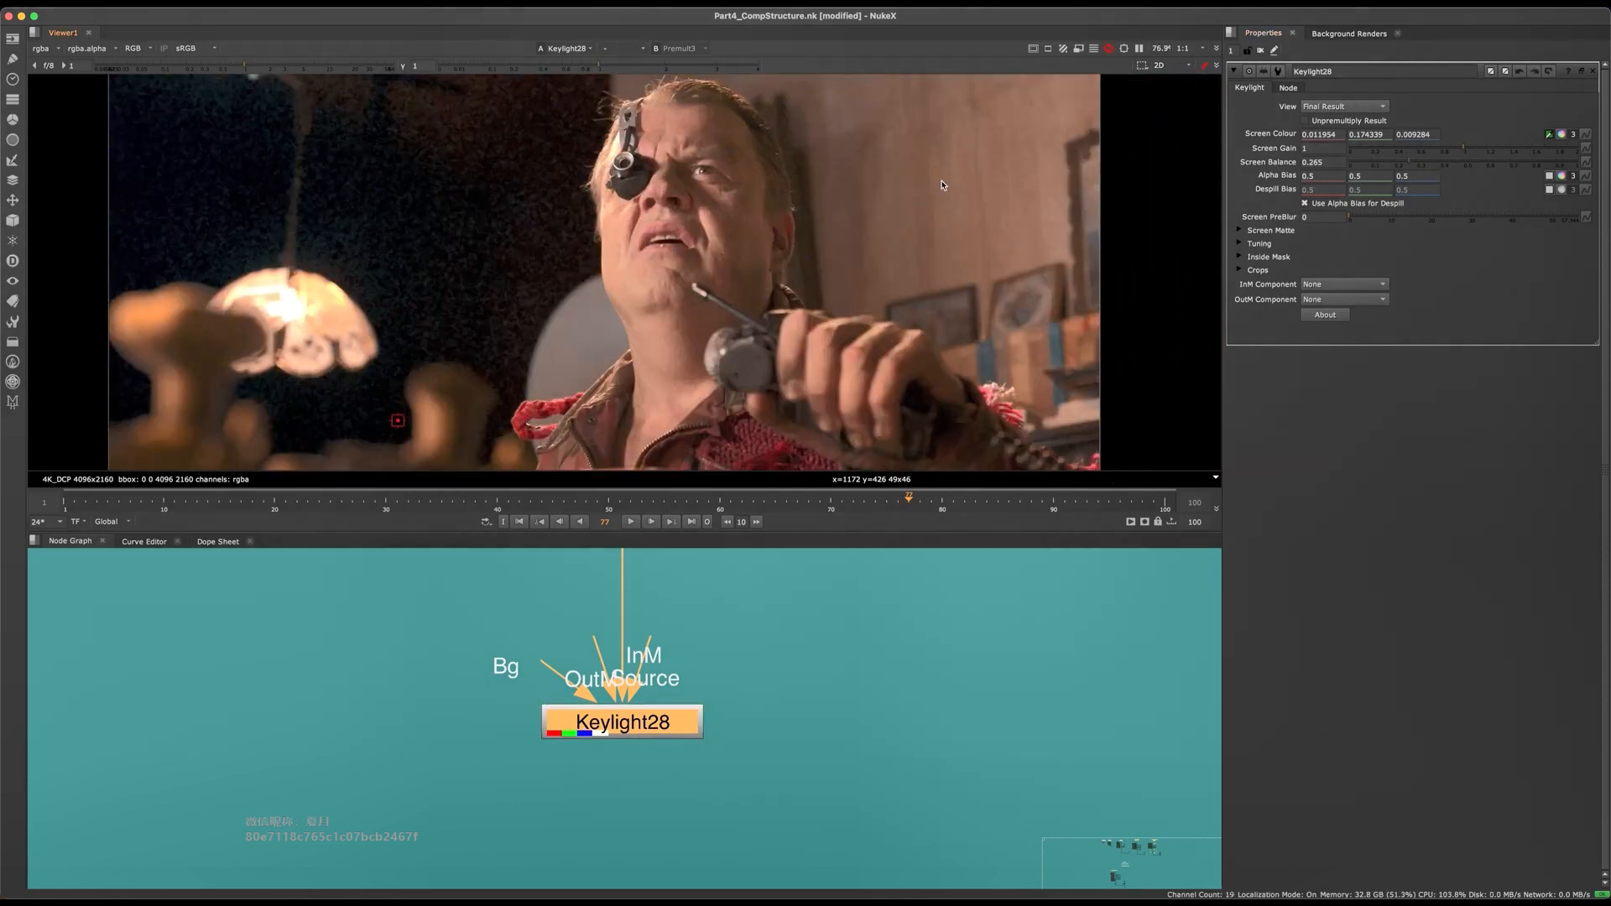
{"action": "left_click_drag", "start_coordinate": [1441, 169], "coordinate": [1396, 162]}
{"action": "key", "text": "super+z"}
- Disable Keymix15 and Keymix6, and move the Soften hard edge section down to make room beneath Keymix6
{"action": "scroll", "coordinate": [683, 722], "scroll_direction": "down", "scroll_amount": 4}
{"action": "middle_click_drag", "start_coordinate": [683, 723], "coordinate": [820, 676]}
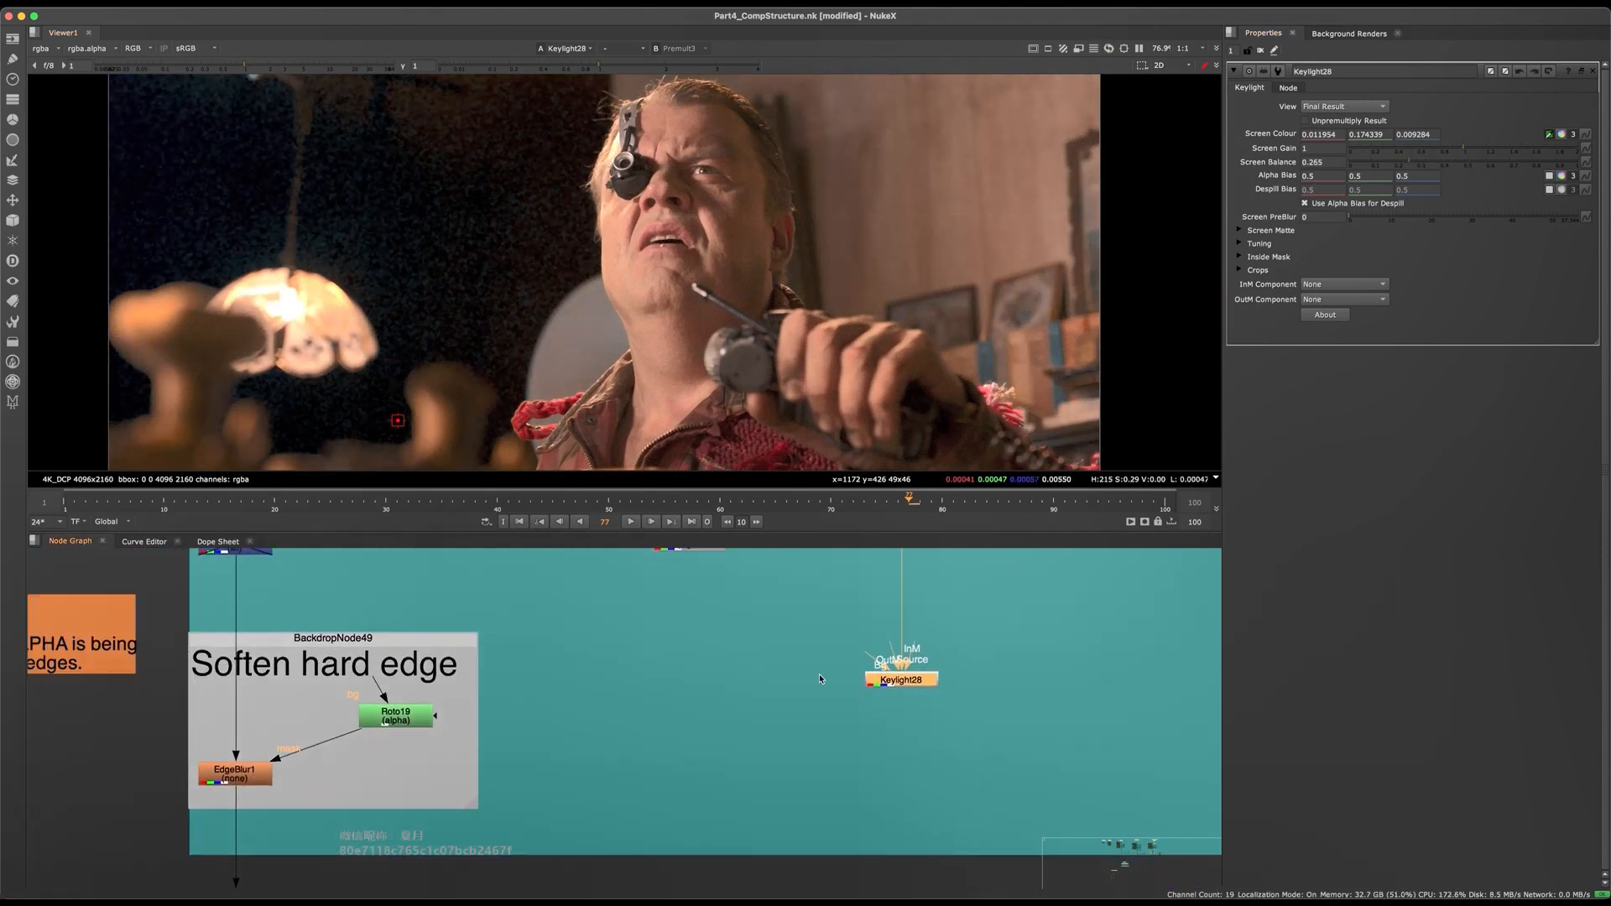
{"action": "scroll", "coordinate": [784, 758], "scroll_direction": "down", "scroll_amount": 2}
{"action": "left_click", "coordinate": [579, 707]}
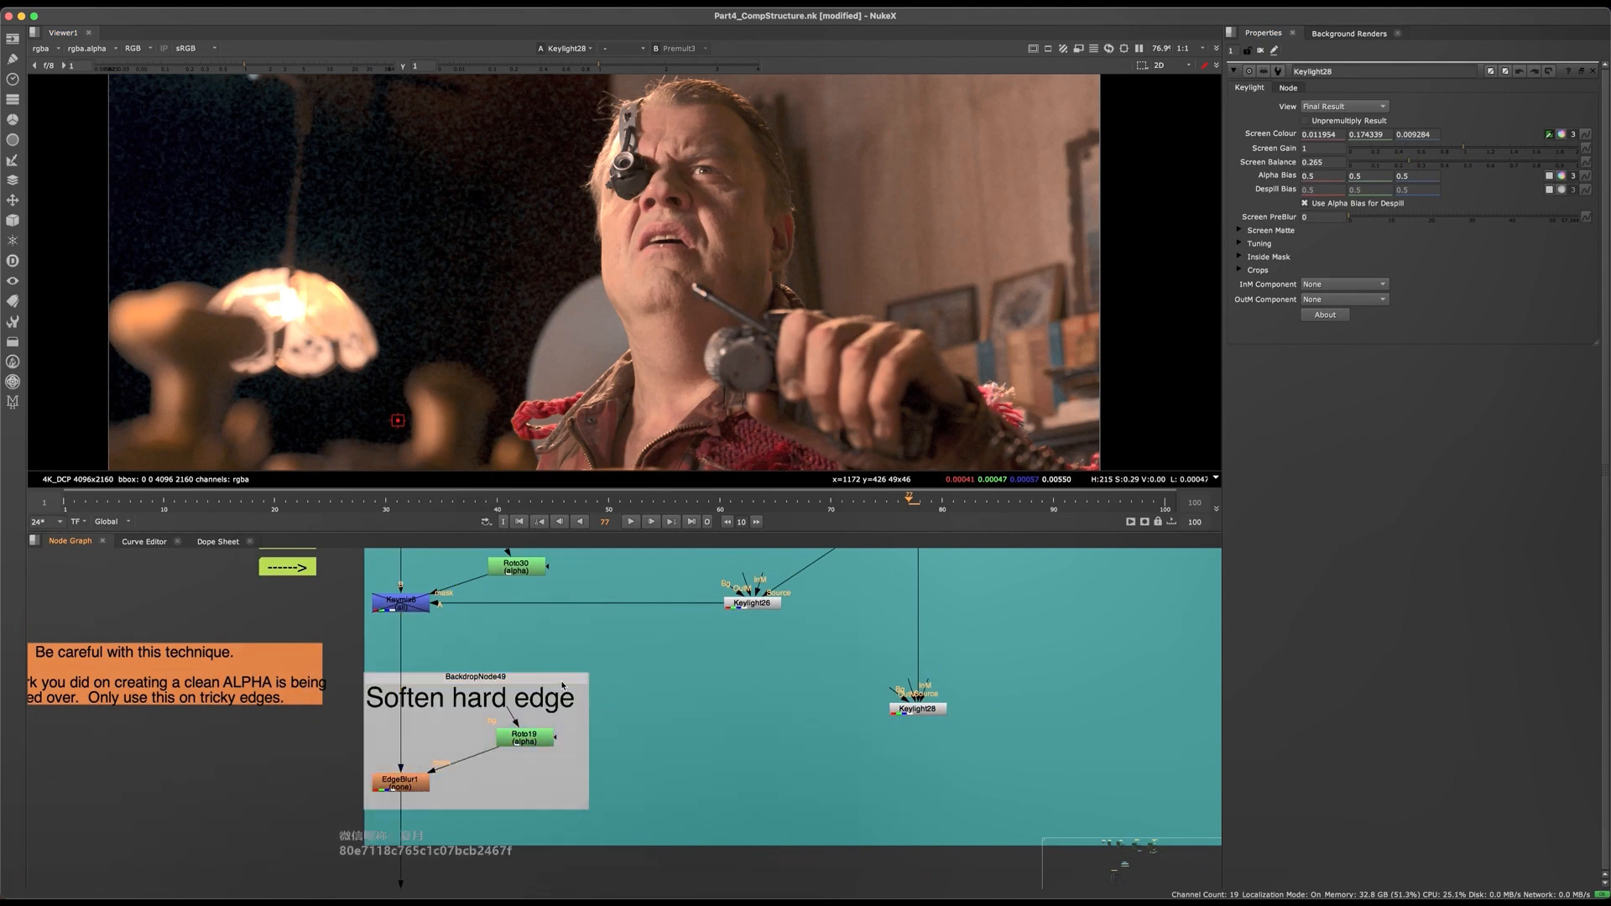
{"action": "left_click_drag", "start_coordinate": [563, 686], "coordinate": [563, 765]}
{"action": "scroll", "coordinate": [340, 703], "scroll_direction": "up", "scroll_amount": 3}
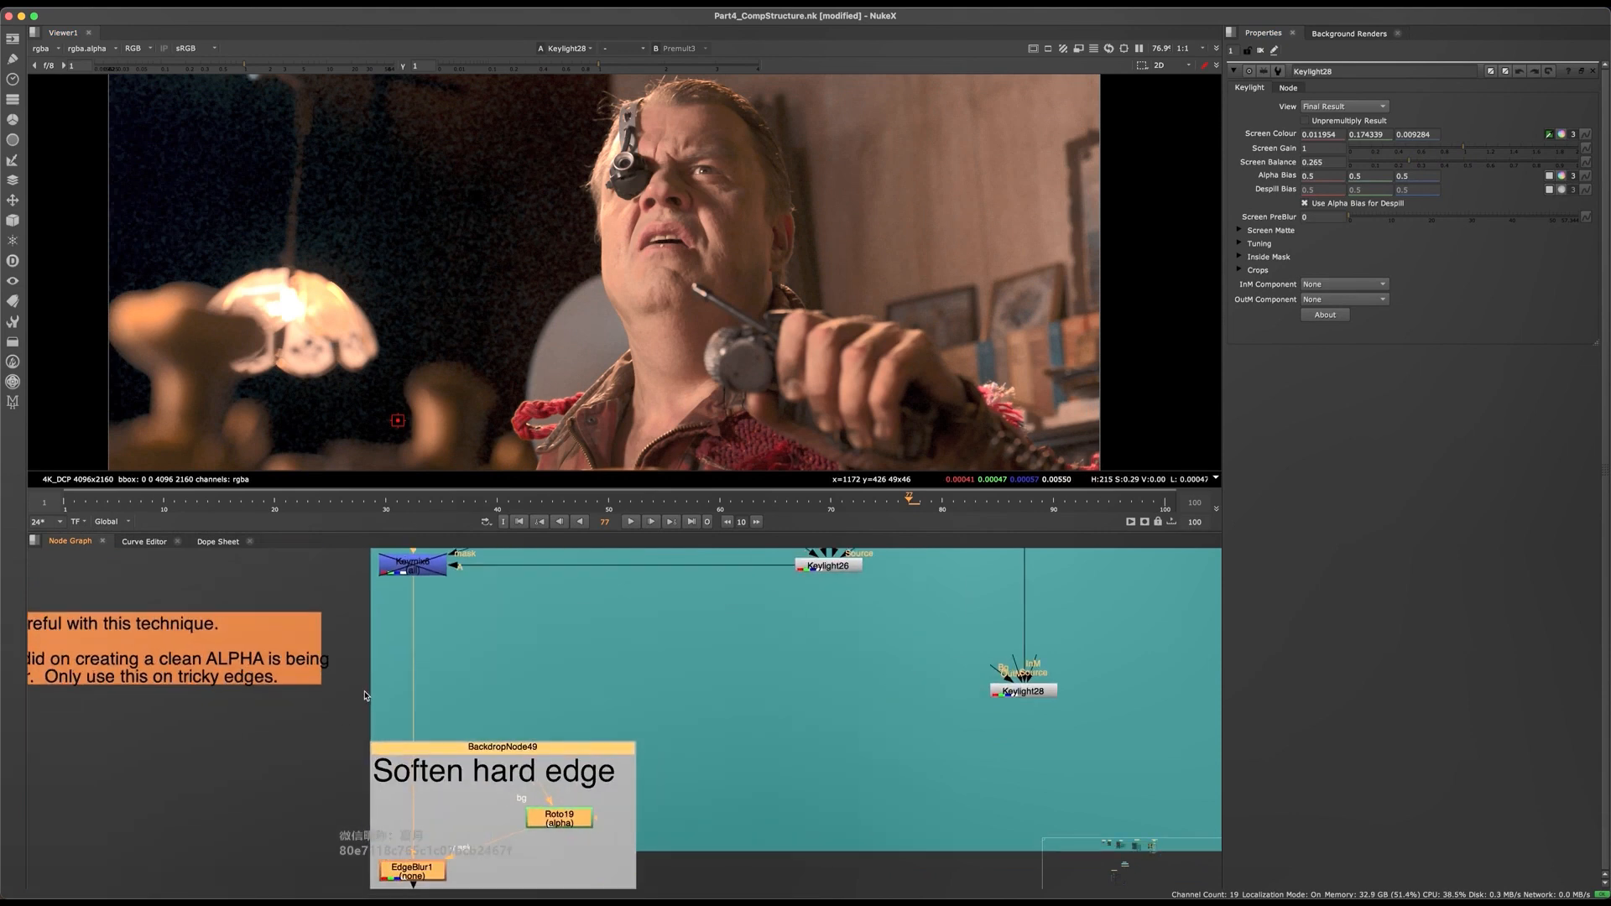
- Add a Keymix node to the main stream below Keymix6 and connect its A input to Keylight28
{"action": "key", "text": "Tab"}
{"action": "type", "text": "keym"}
{"action": "key", "text": "Return"}
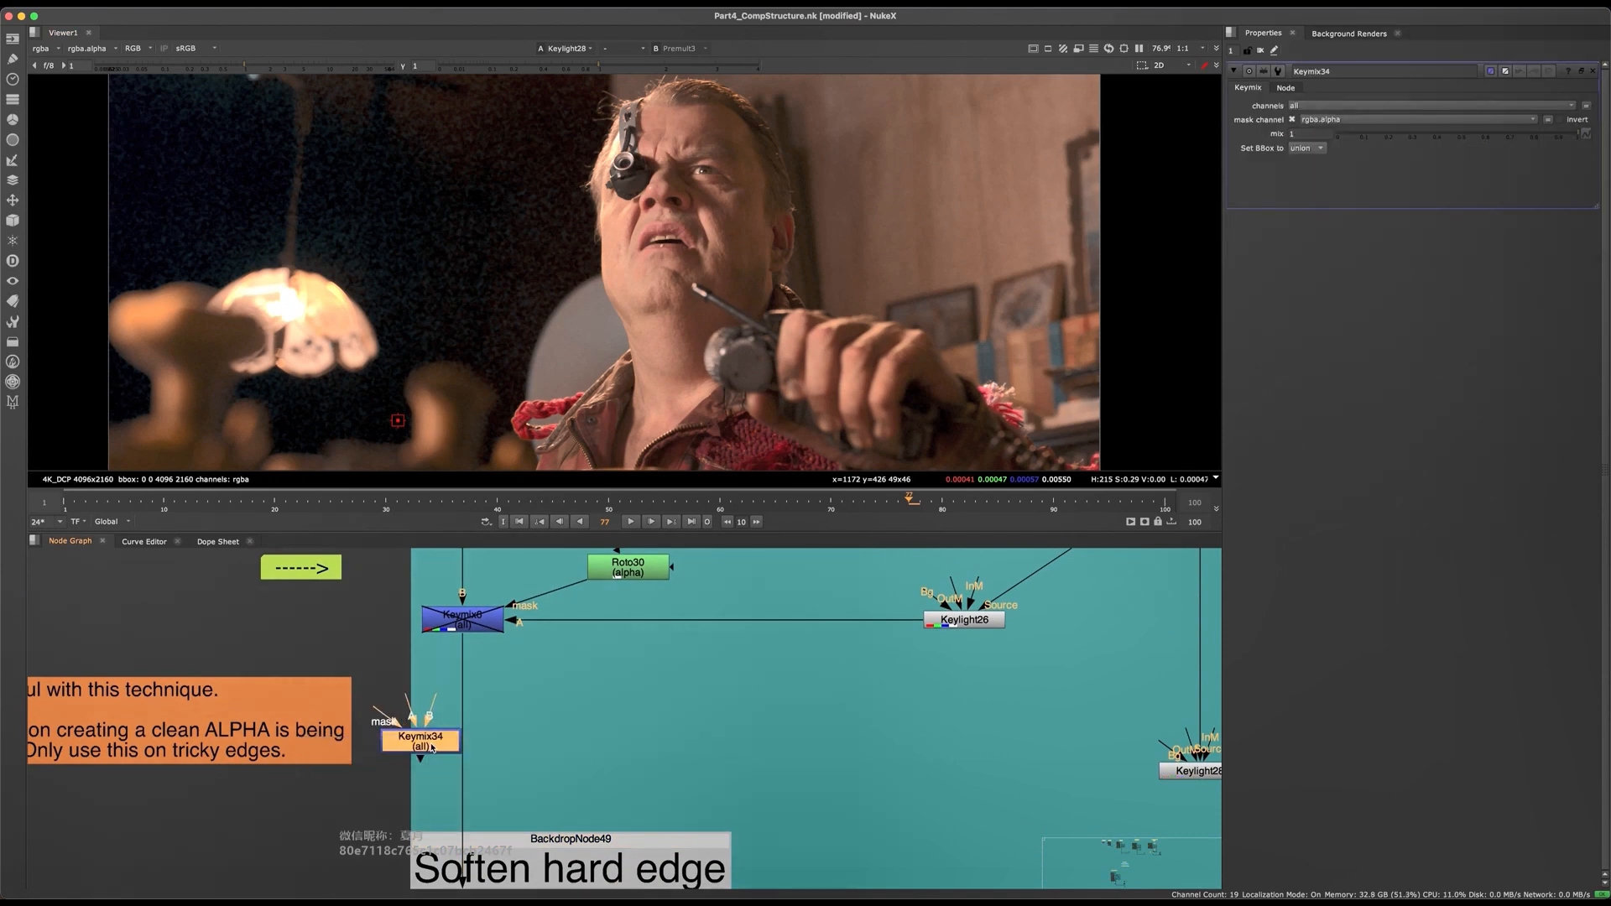
{"action": "left_click_drag", "start_coordinate": [458, 760], "coordinate": [463, 747]}
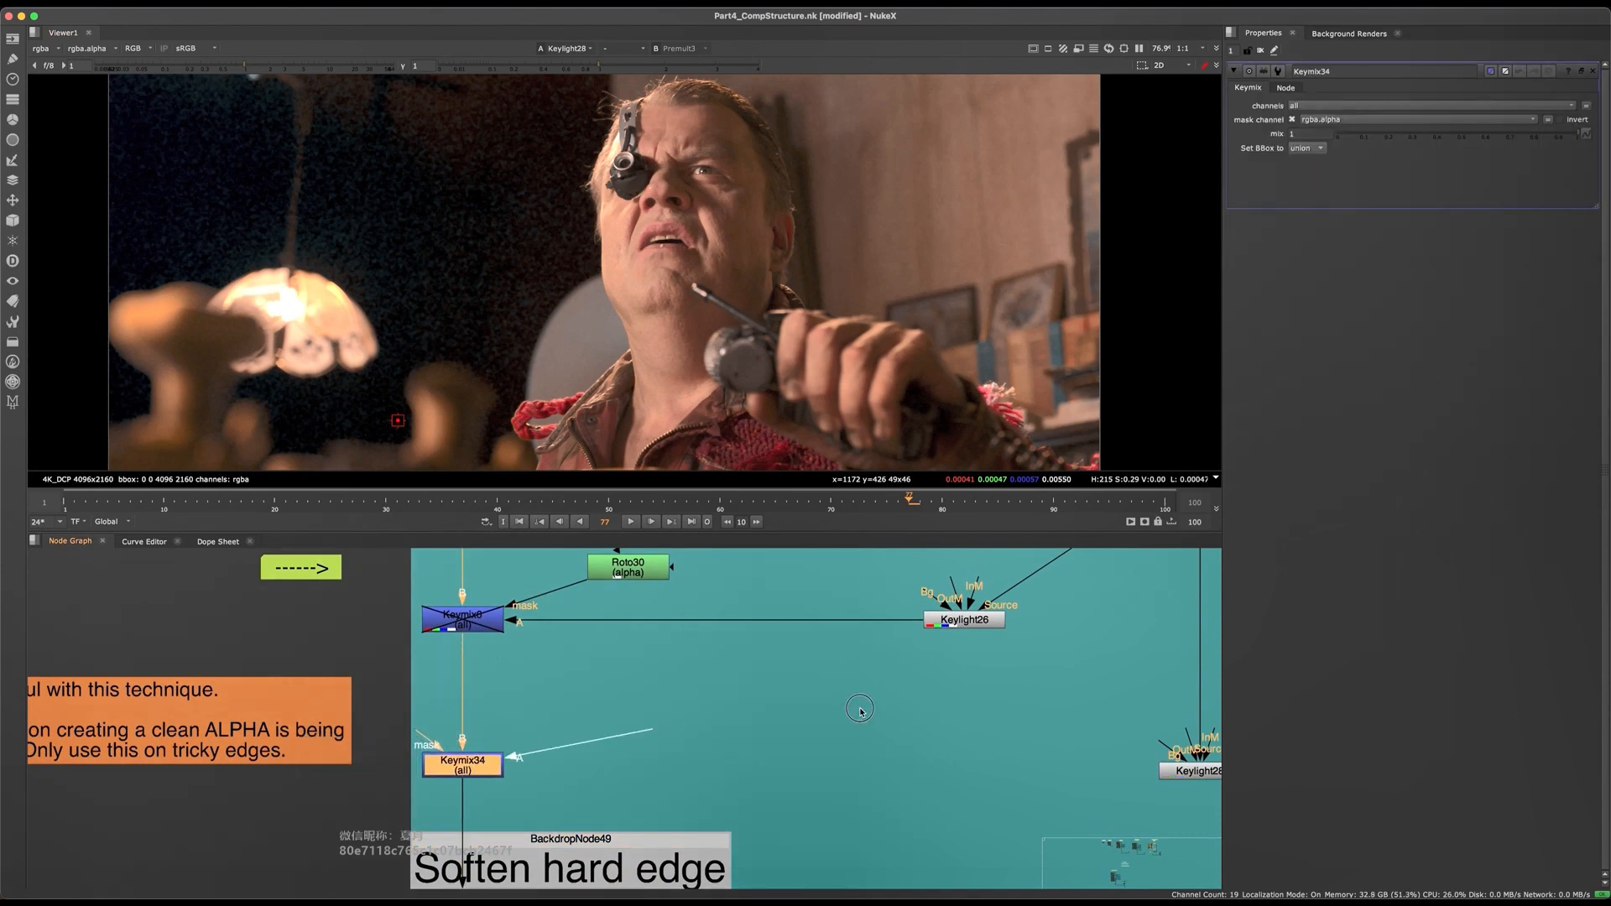
{"action": "left_click_drag", "start_coordinate": [860, 709], "coordinate": [1200, 773]}
- Add a Roto node beside the new Keymix and connect it as that Keymix's mask
{"action": "middle_click_drag", "start_coordinate": [578, 728], "coordinate": [676, 730]}
{"action": "left_click", "coordinate": [676, 730]}
{"action": "key", "text": "o"}
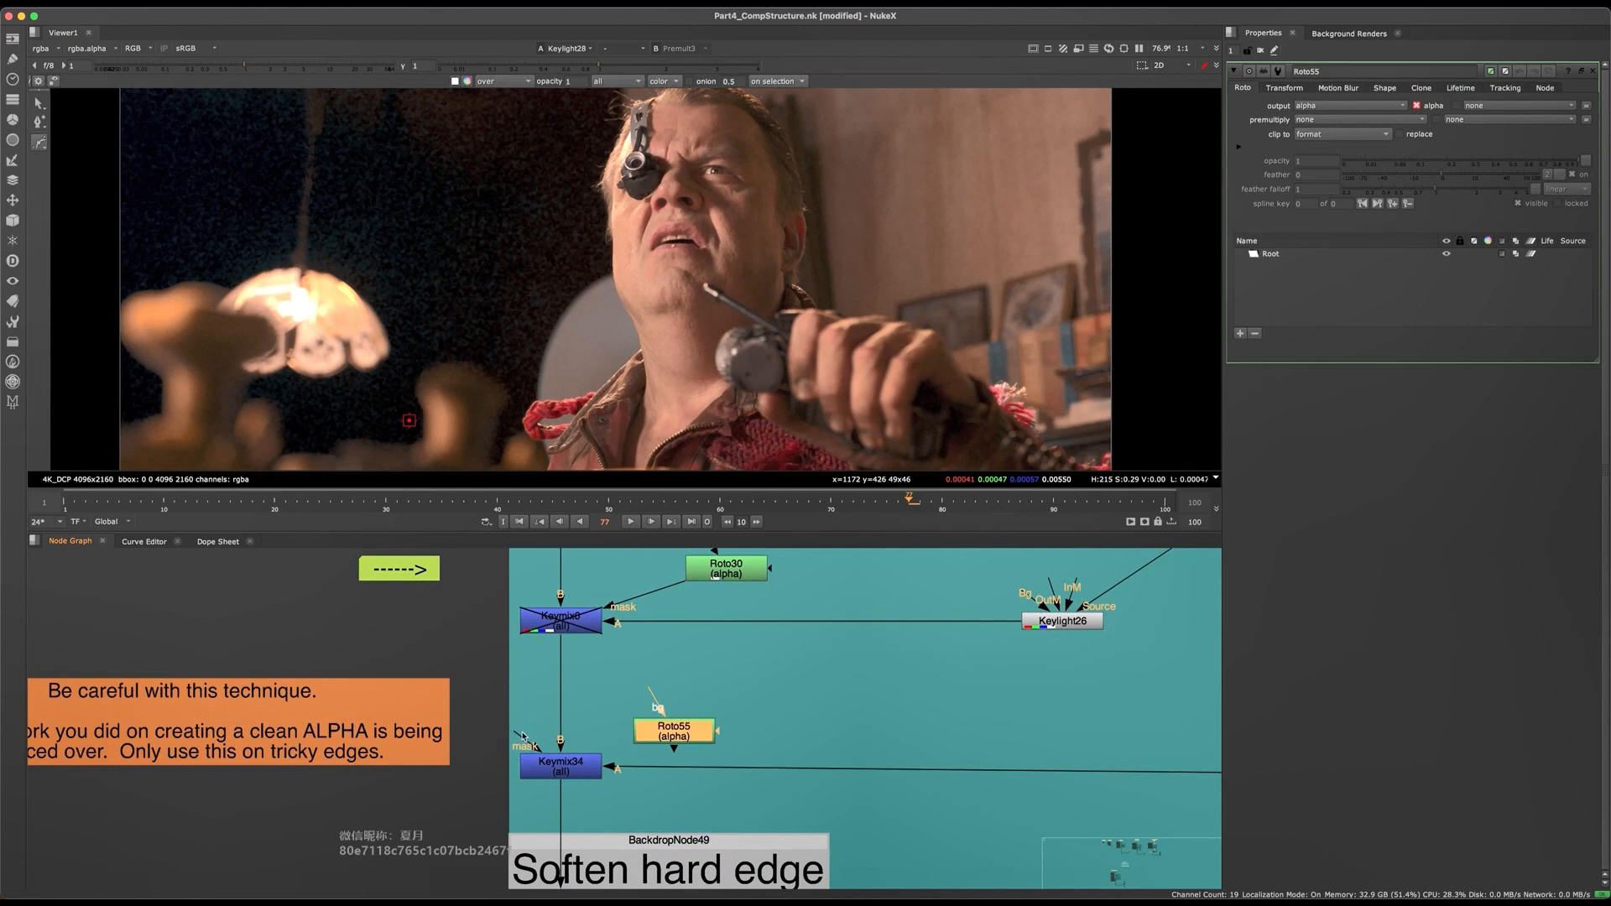
{"action": "left_click_drag", "start_coordinate": [522, 736], "coordinate": [705, 680]}
- Trace the main stream from the Keylight Mixing section up through Premulting together to the despill sections, viewing Keymix14
{"action": "scroll", "coordinate": [697, 718], "scroll_direction": "down", "scroll_amount": 5}
{"action": "middle_click_drag", "start_coordinate": [697, 717], "coordinate": [684, 762]}
{"action": "key", "text": "space"}
{"action": "middle_click_drag", "start_coordinate": [639, 419], "coordinate": [654, 527]}
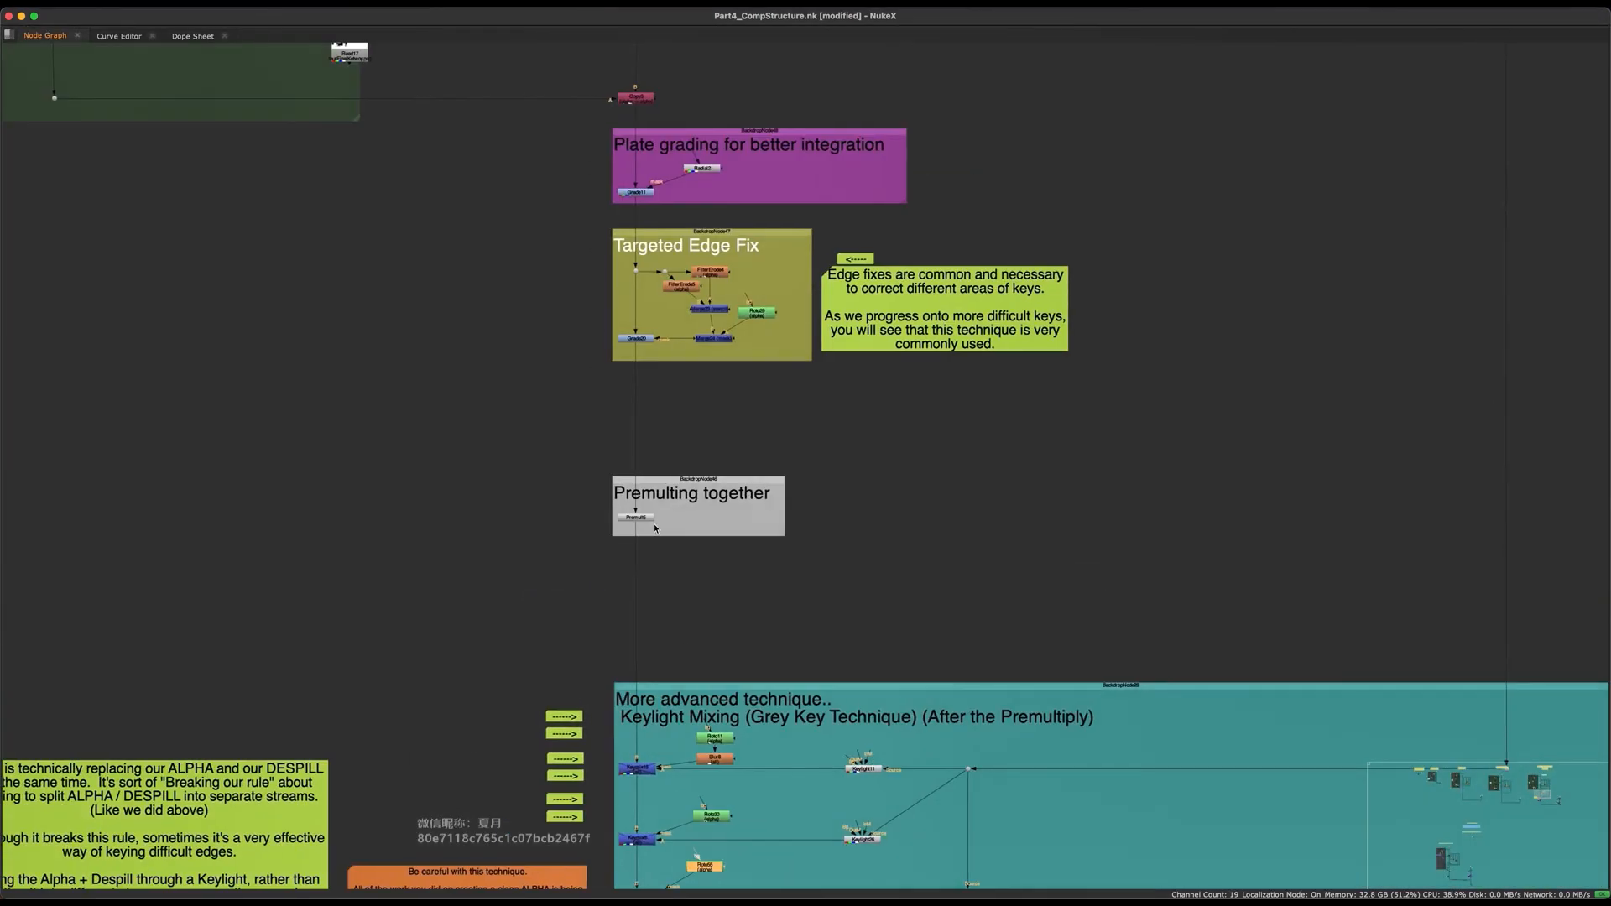
{"action": "middle_click_drag", "start_coordinate": [743, 676], "coordinate": [661, 526]}
{"action": "scroll", "coordinate": [599, 736], "scroll_direction": "up", "scroll_amount": 4}
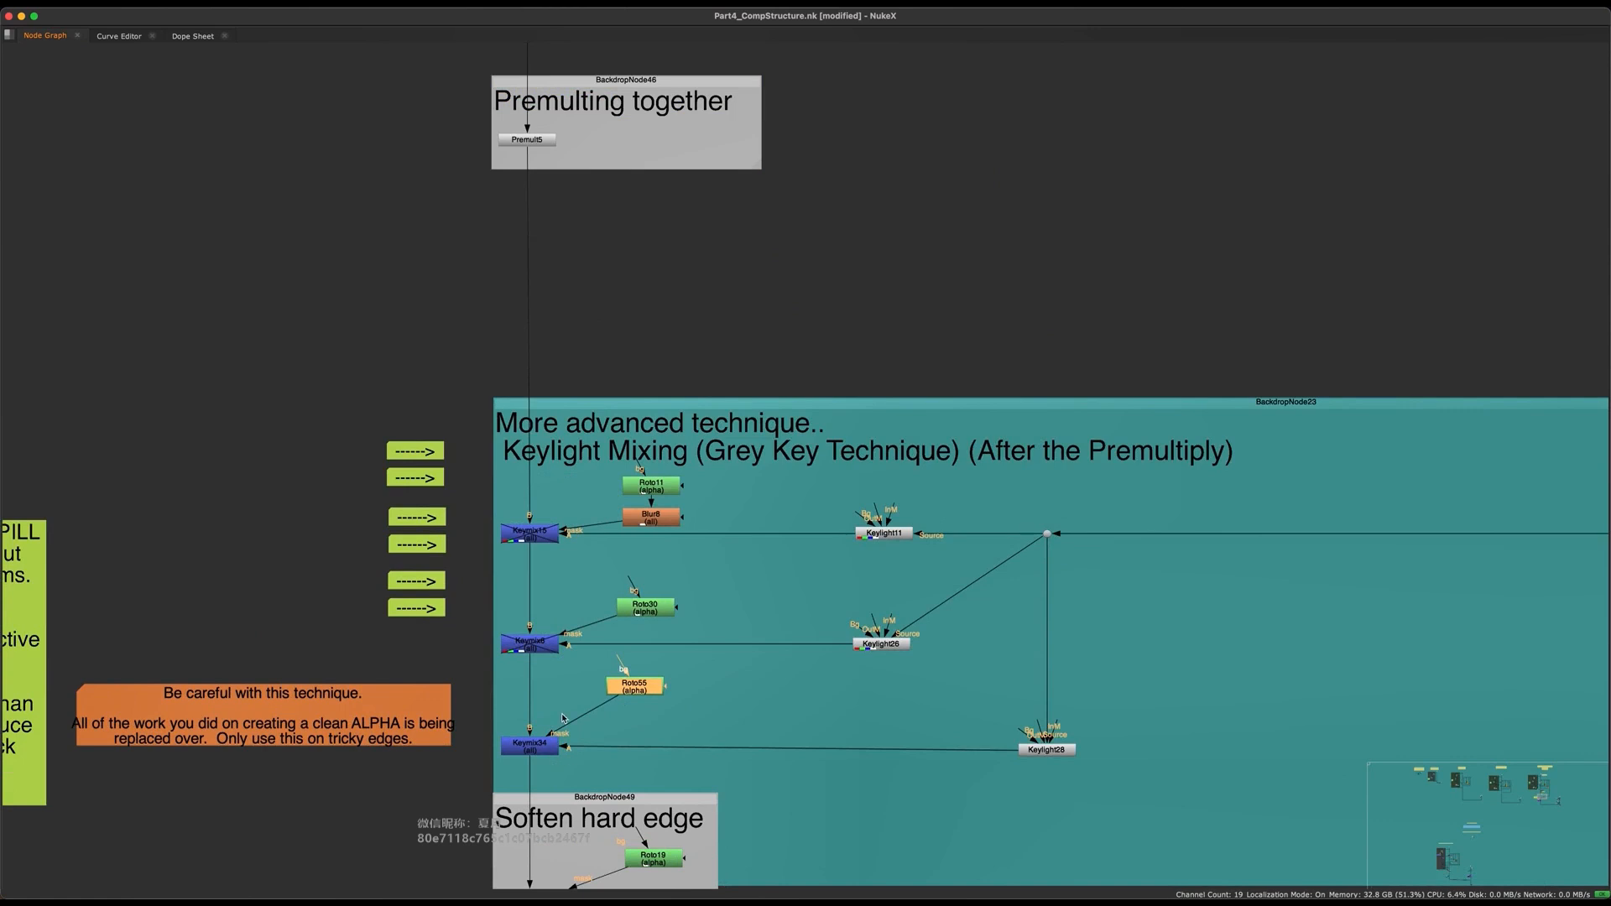
{"action": "scroll", "coordinate": [692, 604], "scroll_direction": "down", "scroll_amount": 4}
{"action": "middle_click_drag", "start_coordinate": [692, 604], "coordinate": [700, 815]}
{"action": "middle_click_drag", "start_coordinate": [698, 136], "coordinate": [738, 391]}
{"action": "left_click_drag", "start_coordinate": [777, 144], "coordinate": [607, 482]}
{"action": "middle_click_drag", "start_coordinate": [608, 482], "coordinate": [613, 574]}
{"action": "left_click_drag", "start_coordinate": [743, 447], "coordinate": [602, 557]}
{"action": "left_click", "coordinate": [731, 439]}
{"action": "middle_click_drag", "start_coordinate": [731, 439], "coordinate": [719, 596]}
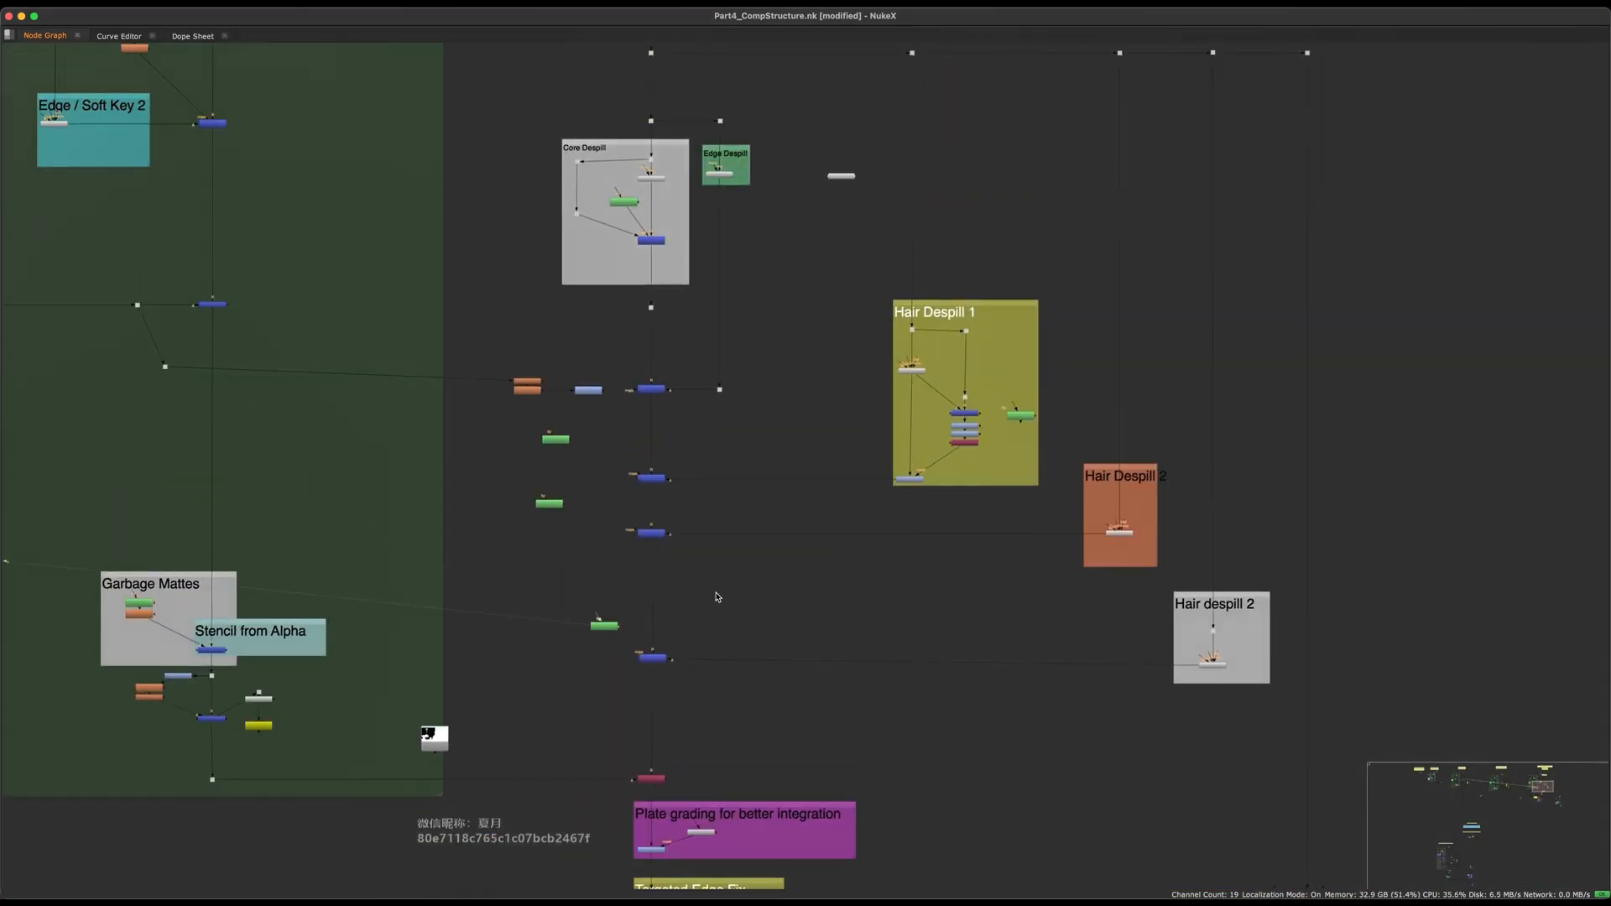
{"action": "left_click_drag", "start_coordinate": [721, 594], "coordinate": [625, 730]}
{"action": "key", "text": "space"}
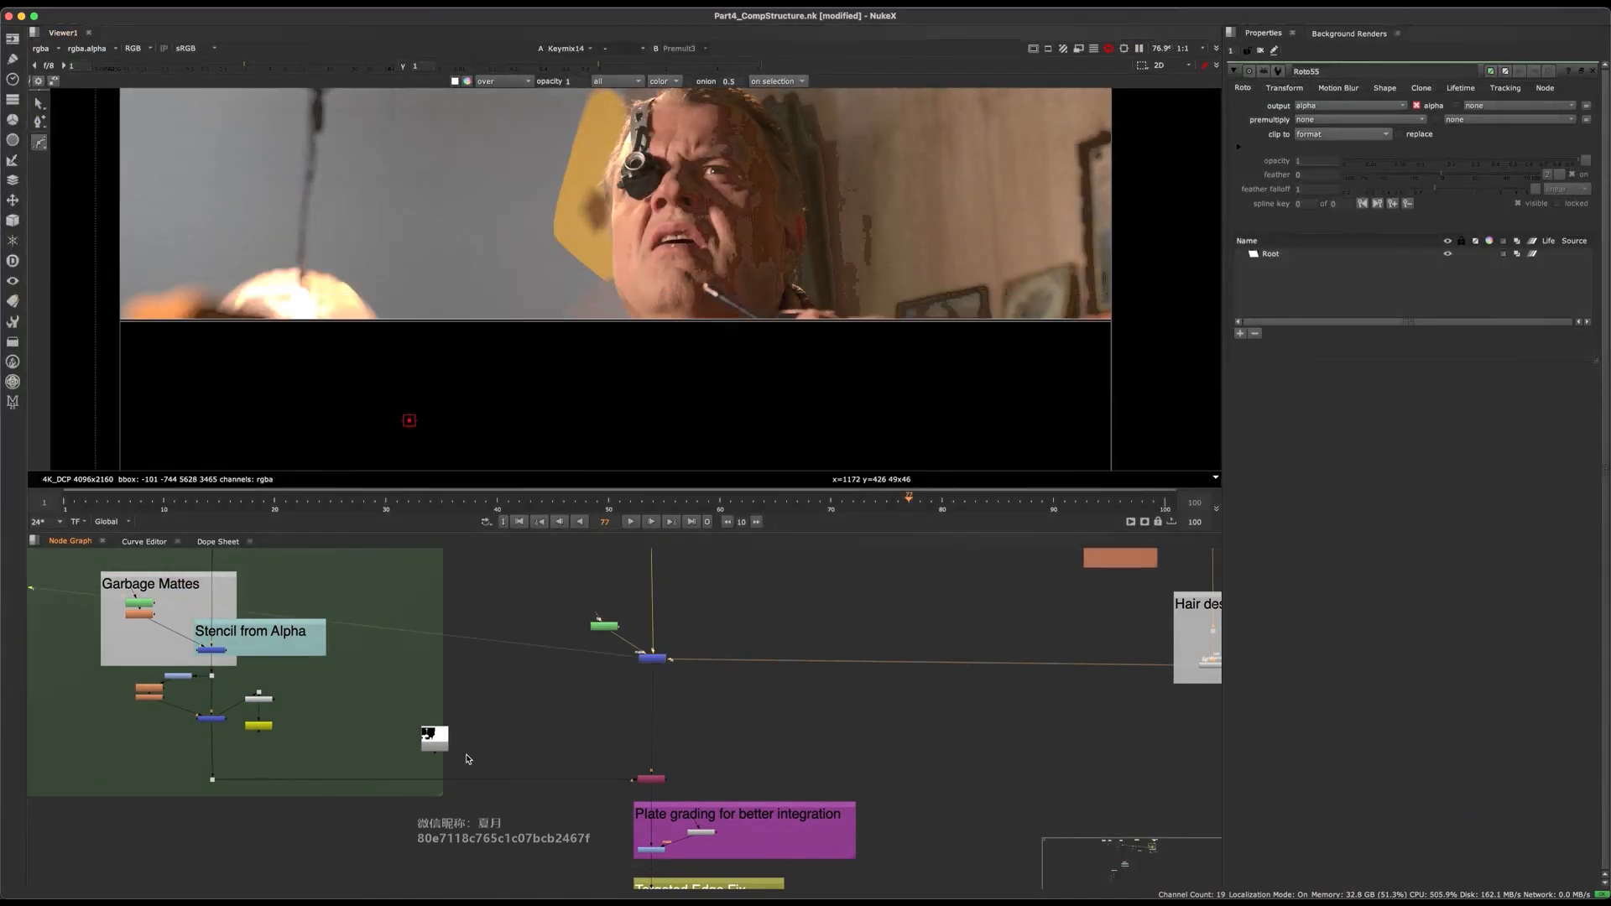
- View the alpha matte at the dot below the garbage mattes, and display the Copy node's result in RGB
{"action": "middle_click_drag", "start_coordinate": [468, 759], "coordinate": [539, 745]}
{"action": "left_click", "coordinate": [283, 766]}
{"action": "key", "text": "1"}
{"action": "key", "text": "a"}
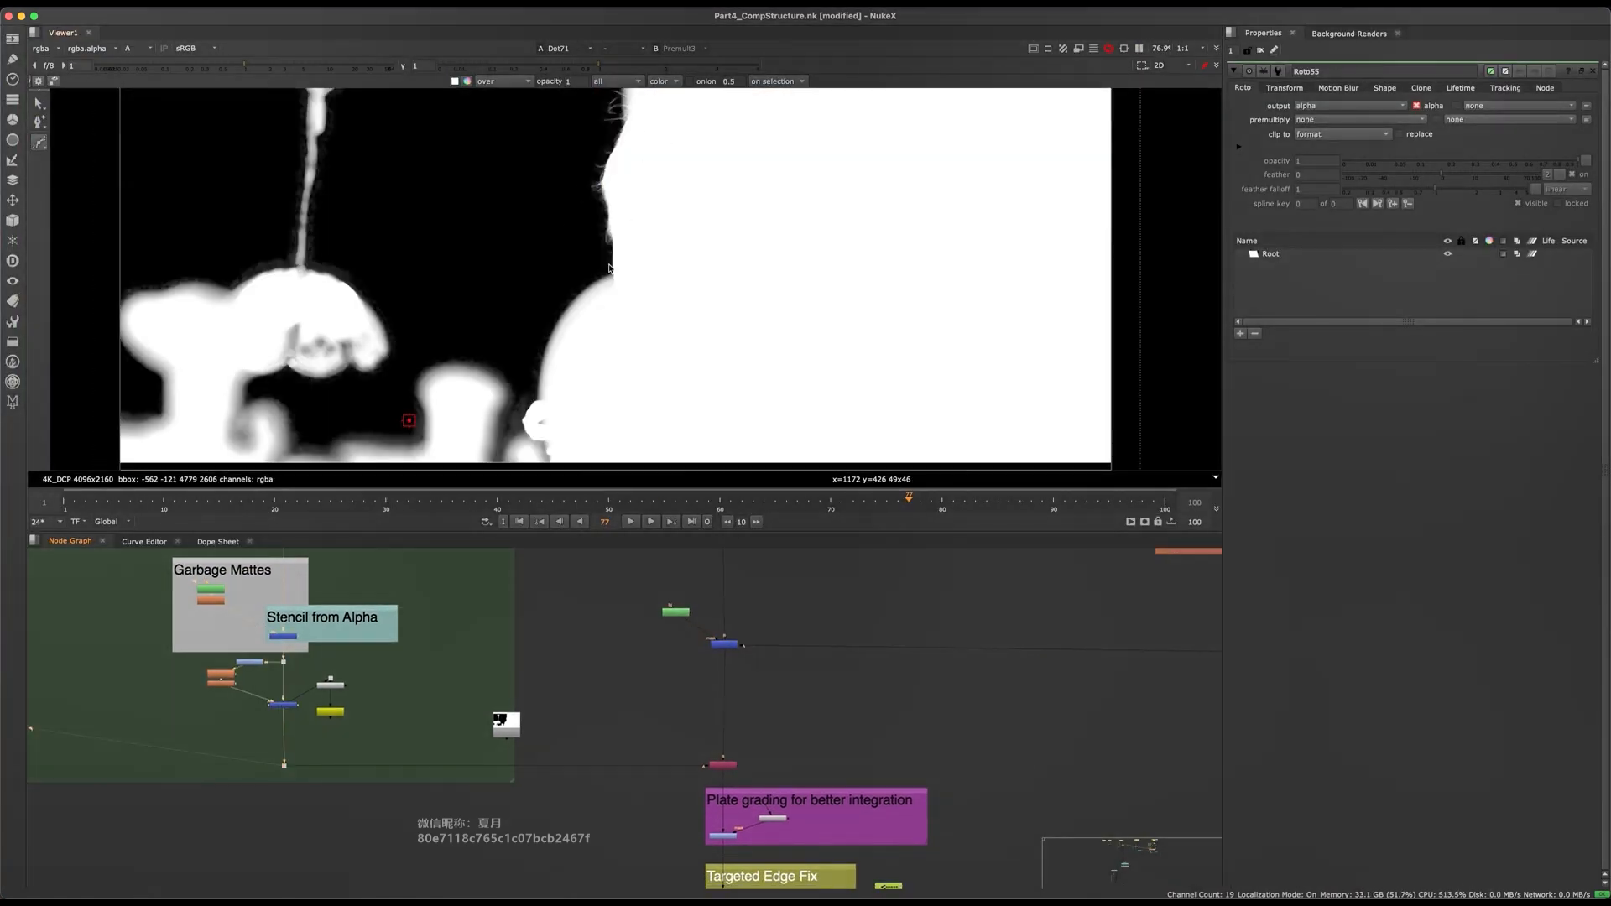
{"action": "left_click", "coordinate": [707, 768]}
{"action": "key", "text": "1"}
{"action": "key", "text": "a"}
- Examine how Keylight28 feeds into the main stream after the premultiply through the new Keymix
{"action": "middle_click_drag", "start_coordinate": [718, 864], "coordinate": [655, 537]}
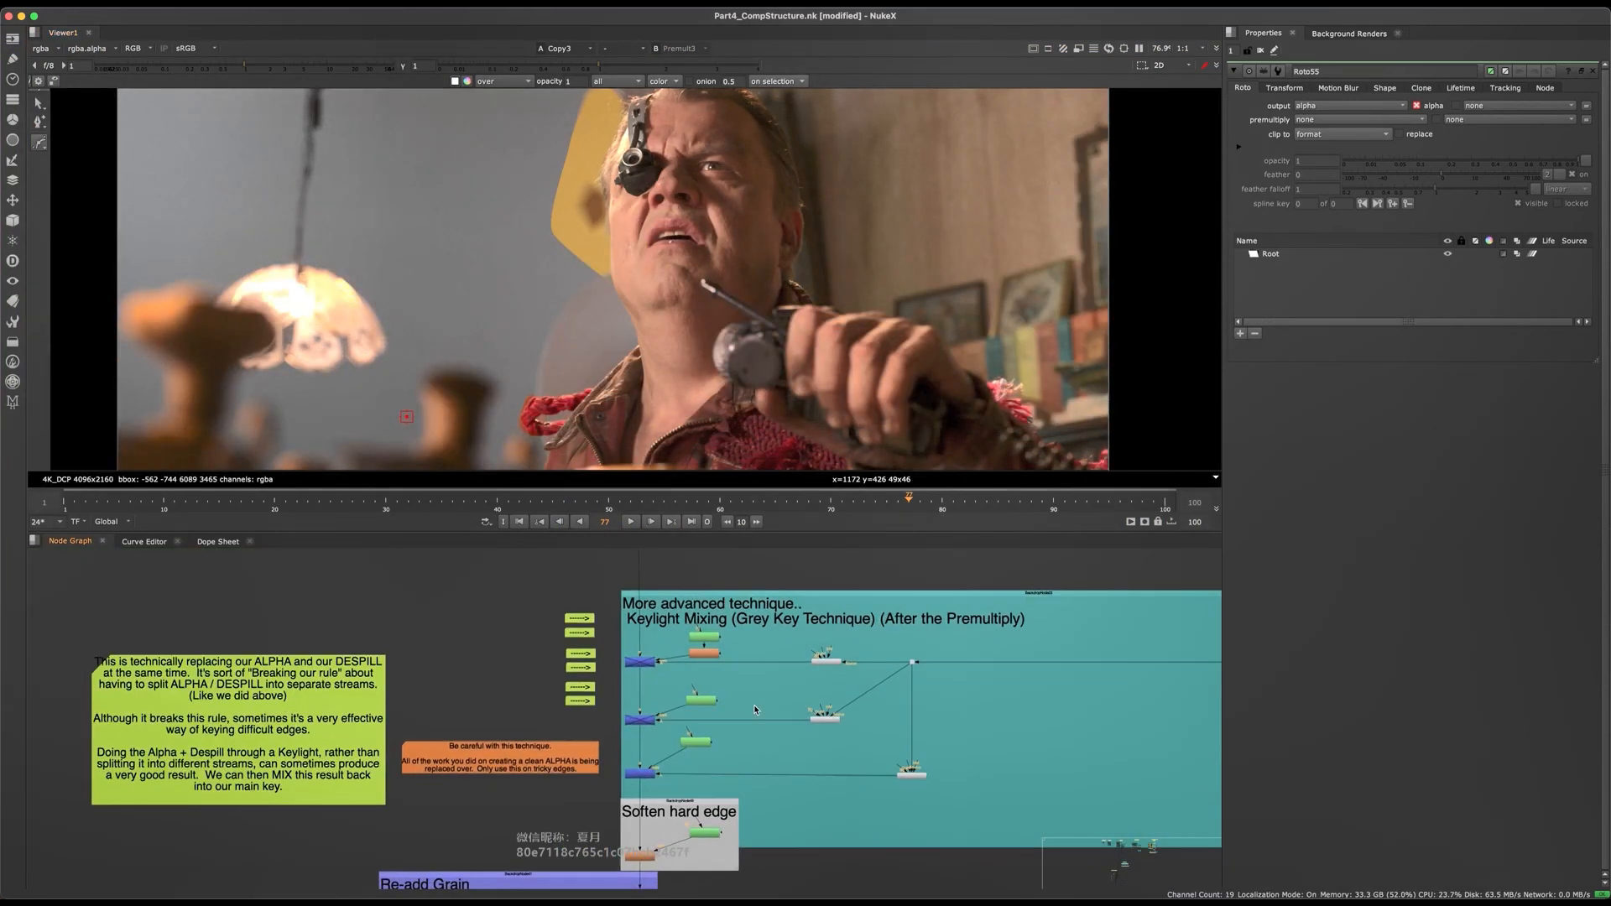
{"action": "key", "text": "space"}
{"action": "scroll", "coordinate": [881, 684], "scroll_direction": "down", "scroll_amount": 3}
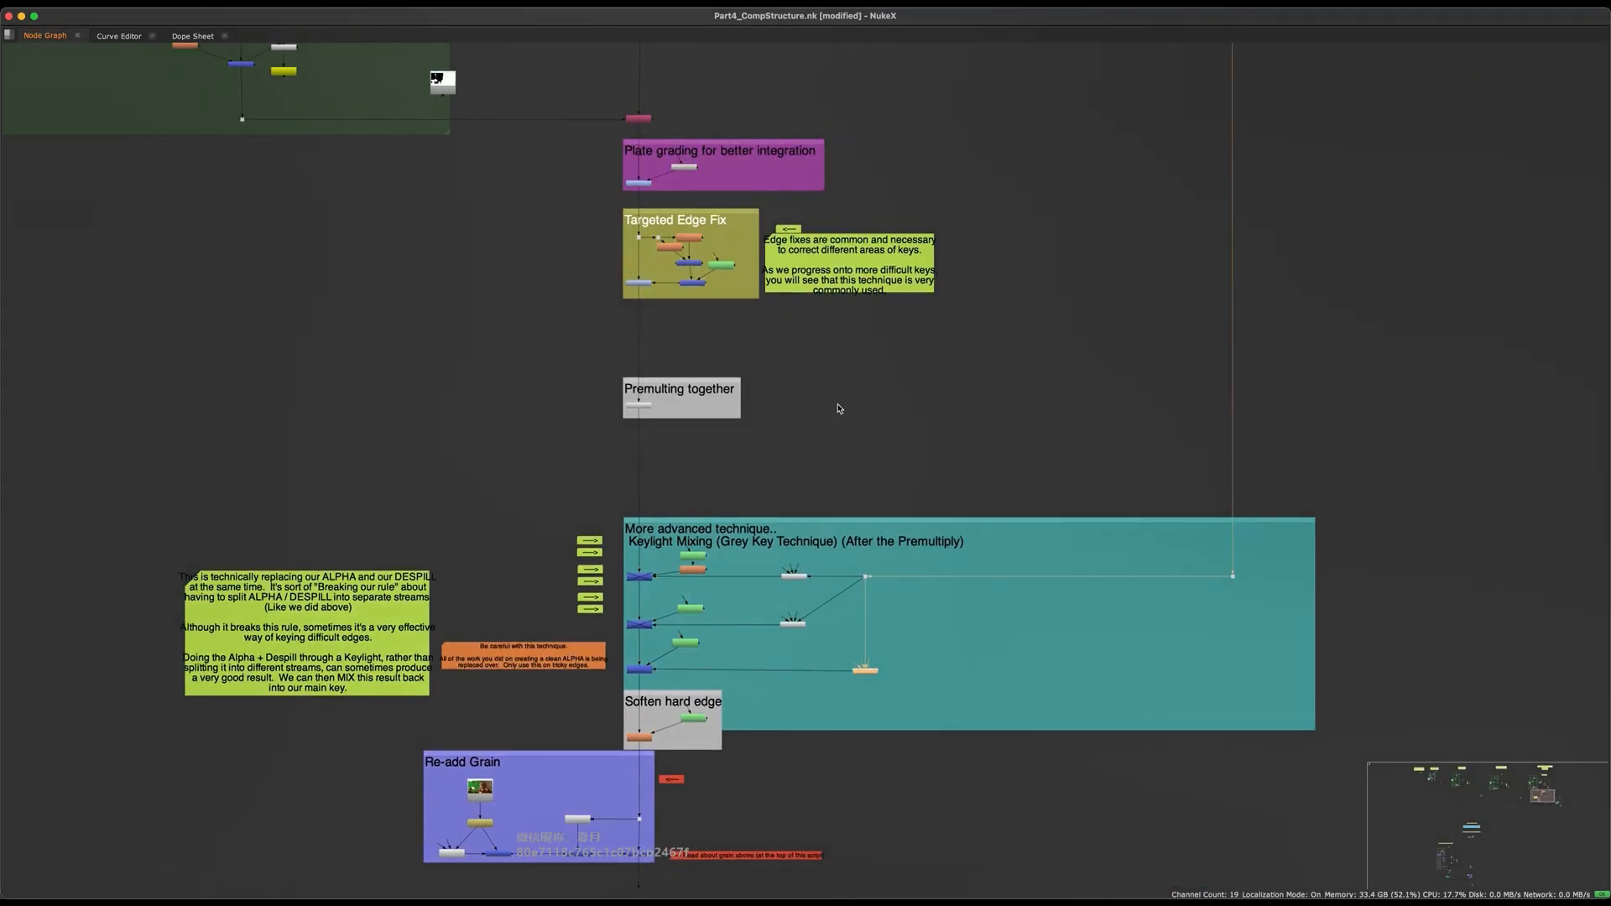
{"action": "scroll", "coordinate": [667, 470], "scroll_direction": "up", "scroll_amount": 3}
{"action": "middle_click_drag", "start_coordinate": [1012, 846], "coordinate": [998, 668]}
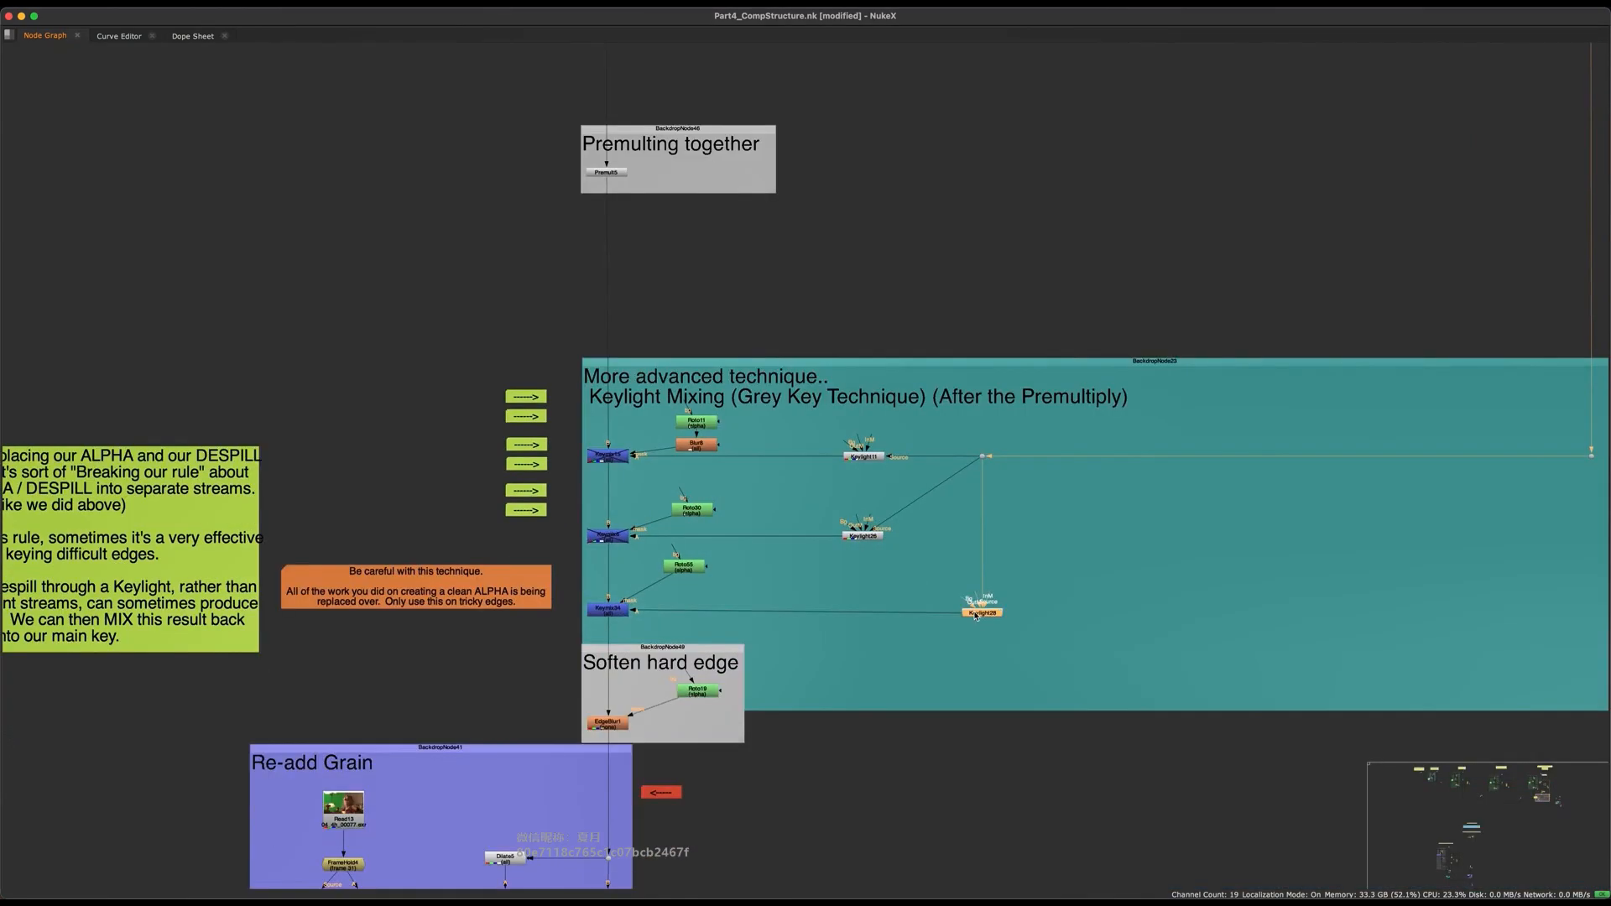
{"action": "scroll", "coordinate": [991, 626], "scroll_direction": "up", "scroll_amount": 2}
{"action": "middle_click_drag", "start_coordinate": [489, 575], "coordinate": [534, 707]}
{"action": "left_click", "coordinate": [503, 696]}
{"action": "left_click_drag", "start_coordinate": [555, 176], "coordinate": [436, 126]}
{"action": "left_click_drag", "start_coordinate": [1133, 723], "coordinate": [925, 791]}
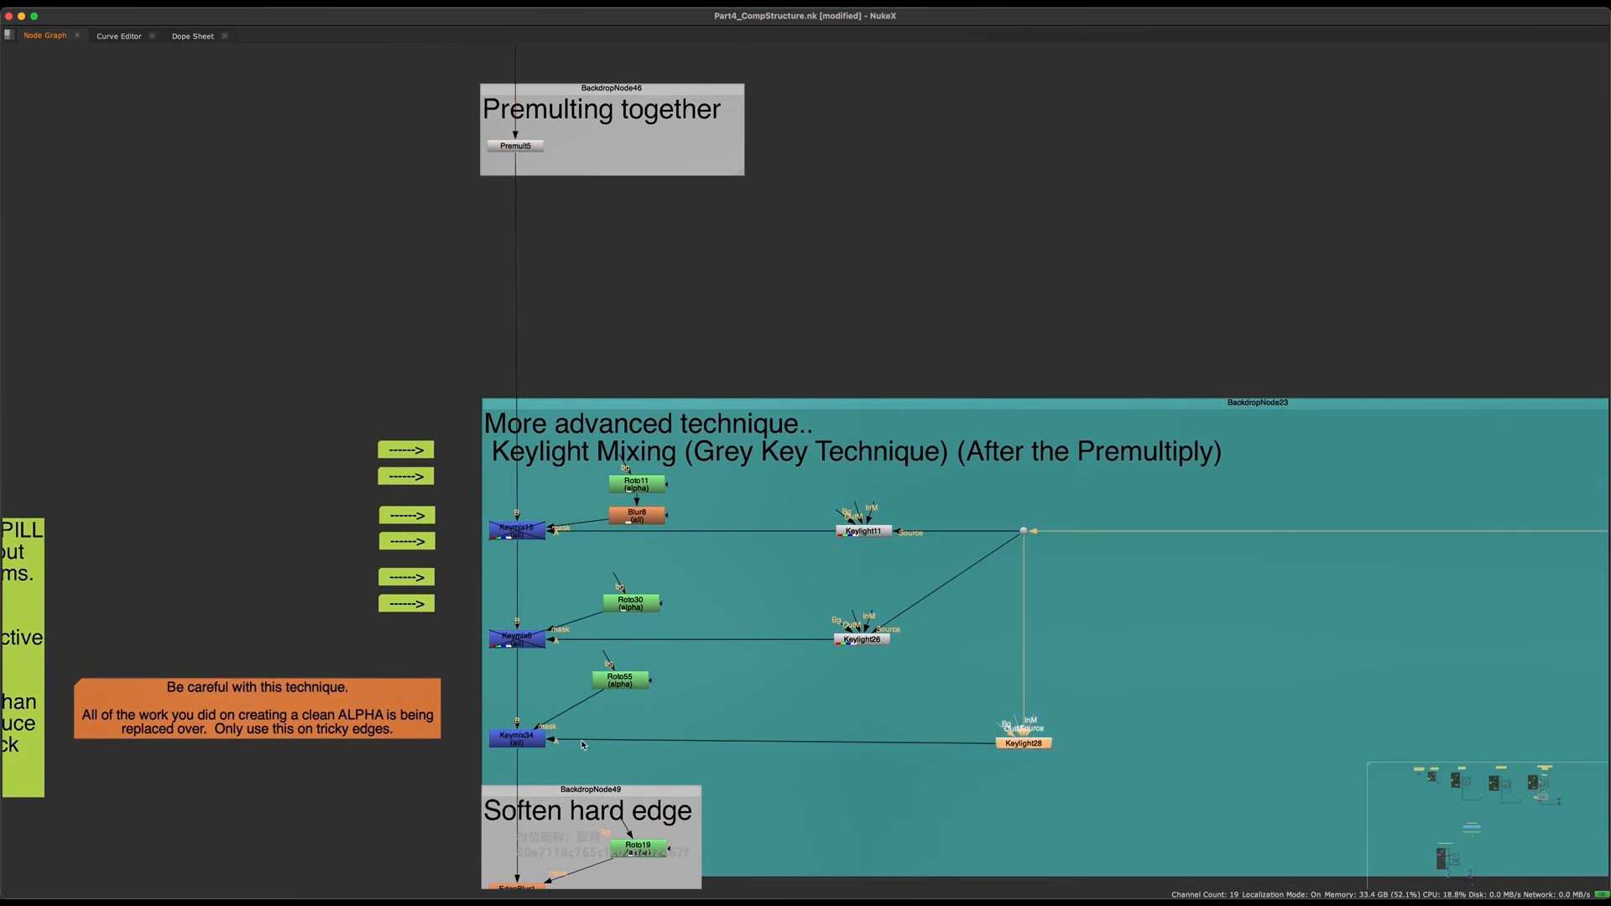
- Display the output of the new Keymix fed by Keylight28
{"action": "middle_click_drag", "start_coordinate": [582, 744], "coordinate": [742, 713]}
{"action": "left_click", "coordinate": [682, 707]}
{"action": "key", "text": "space"}
{"action": "key", "text": "1"}
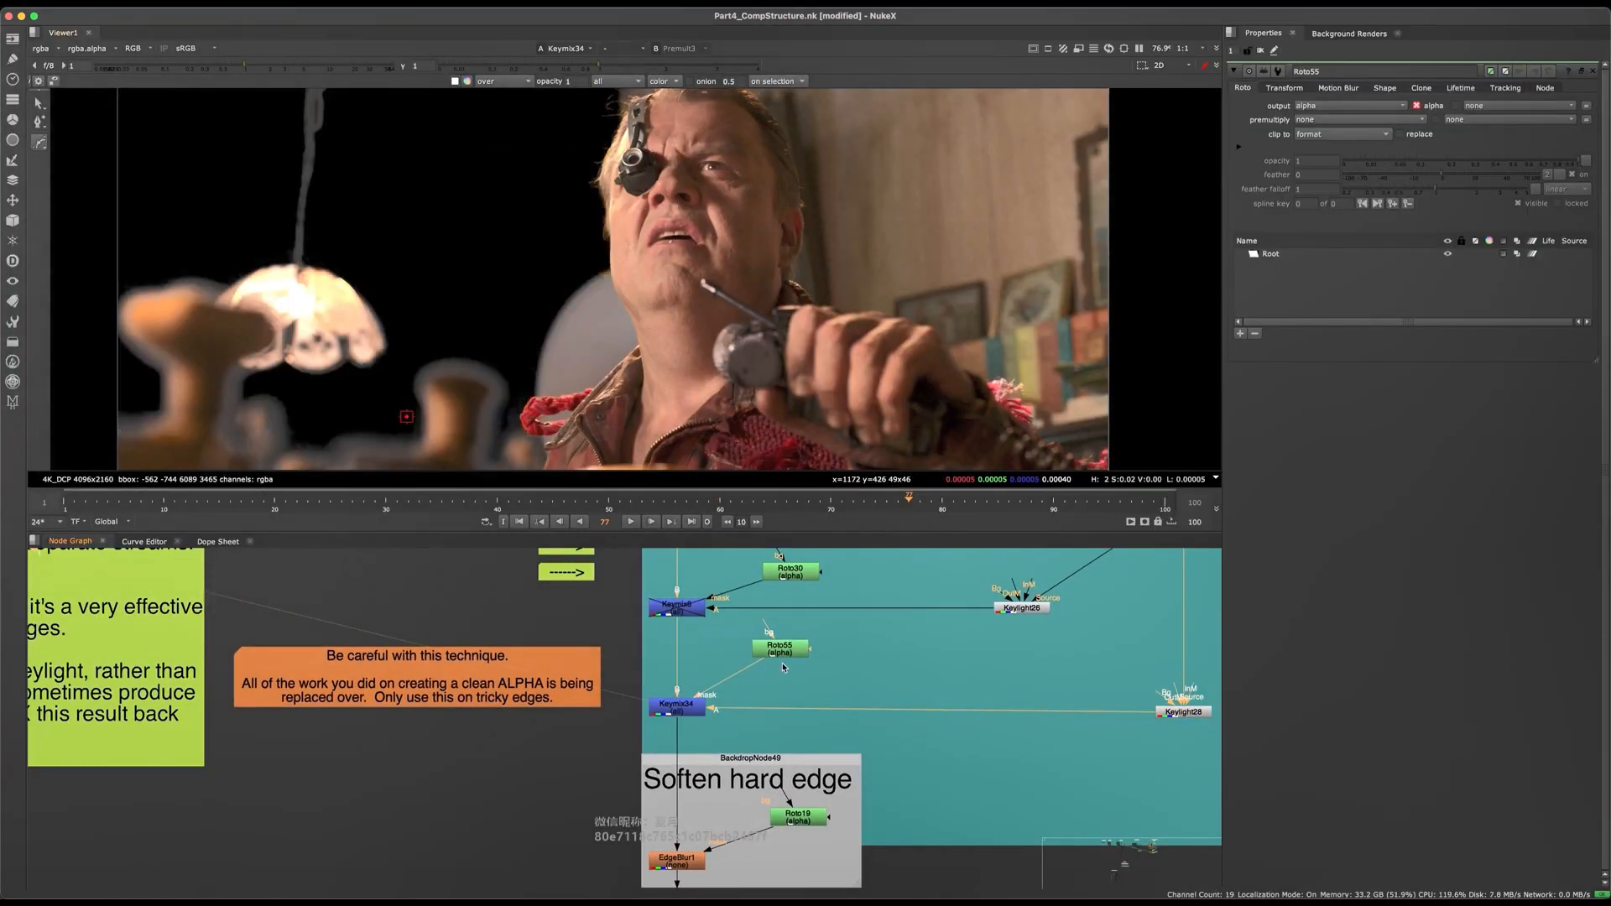
- Draw a closed Bezier shape in the new Roto around the lampshade and the blurred foreground posts
{"action": "left_click", "coordinate": [781, 653]}
{"action": "middle_click_drag", "start_coordinate": [281, 351], "coordinate": [470, 271]}
{"action": "left_click", "coordinate": [270, 219]}
{"action": "left_click", "coordinate": [331, 151]}
{"action": "left_click", "coordinate": [407, 126]}
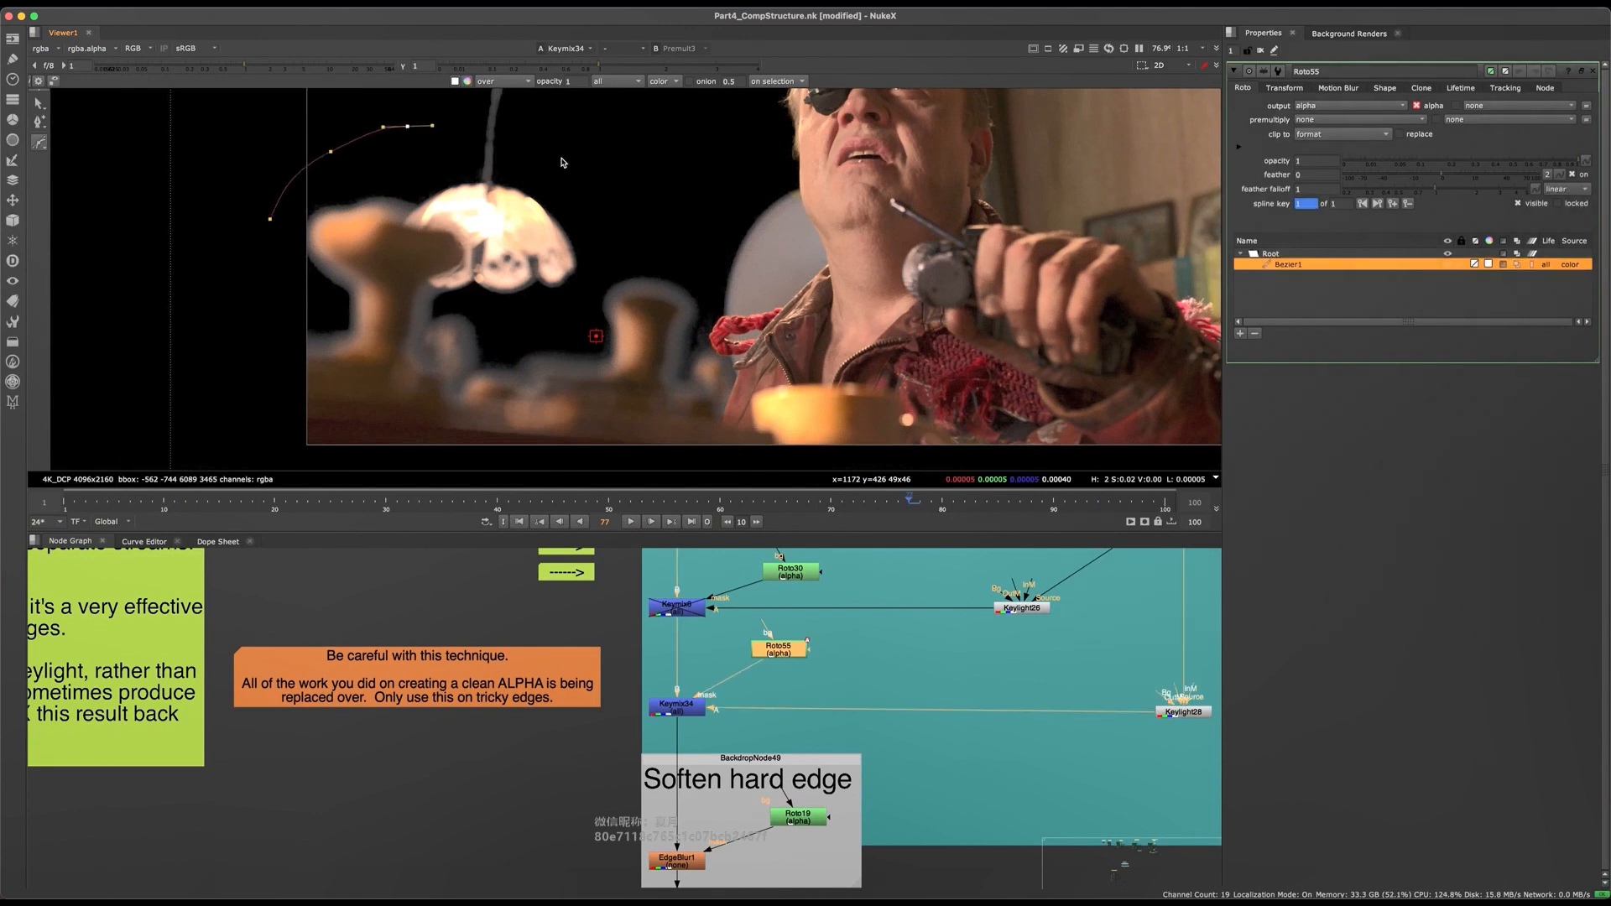
{"action": "middle_click_drag", "start_coordinate": [557, 438], "coordinate": [577, 414]}
{"action": "left_click", "coordinate": [295, 410]}
{"action": "left_click", "coordinate": [222, 350]}
{"action": "key", "text": "Return"}
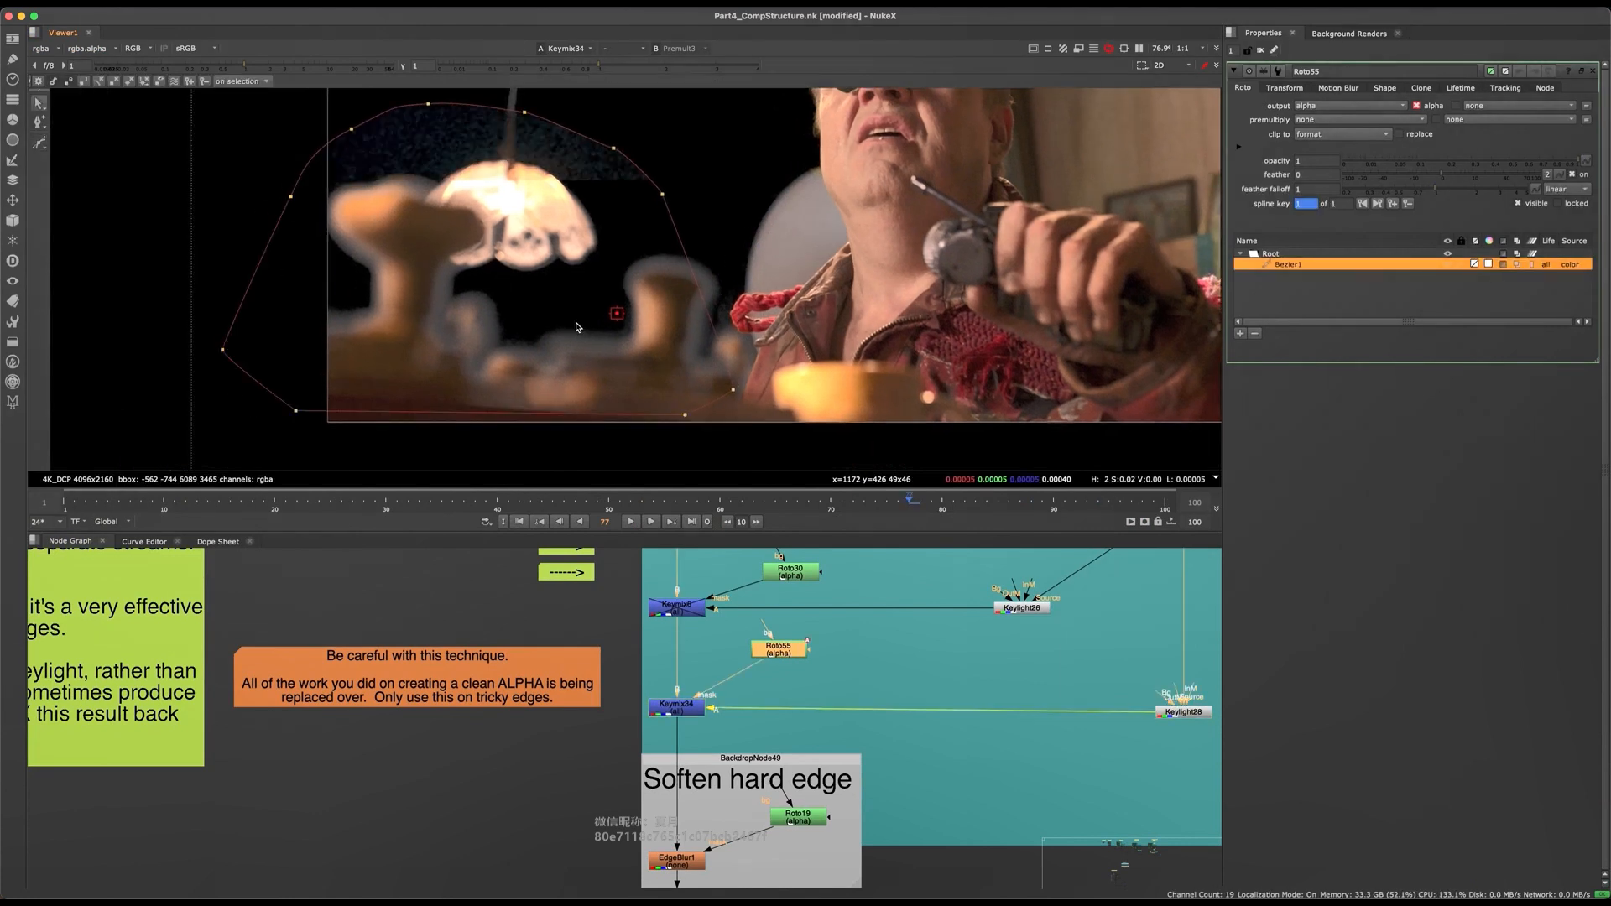
- Display the final composite at the node merging the background at the end of the tree
{"action": "scroll", "coordinate": [565, 641], "scroll_direction": "down", "scroll_amount": 5}
{"action": "scroll", "coordinate": [738, 763], "scroll_direction": "down", "scroll_amount": 10}
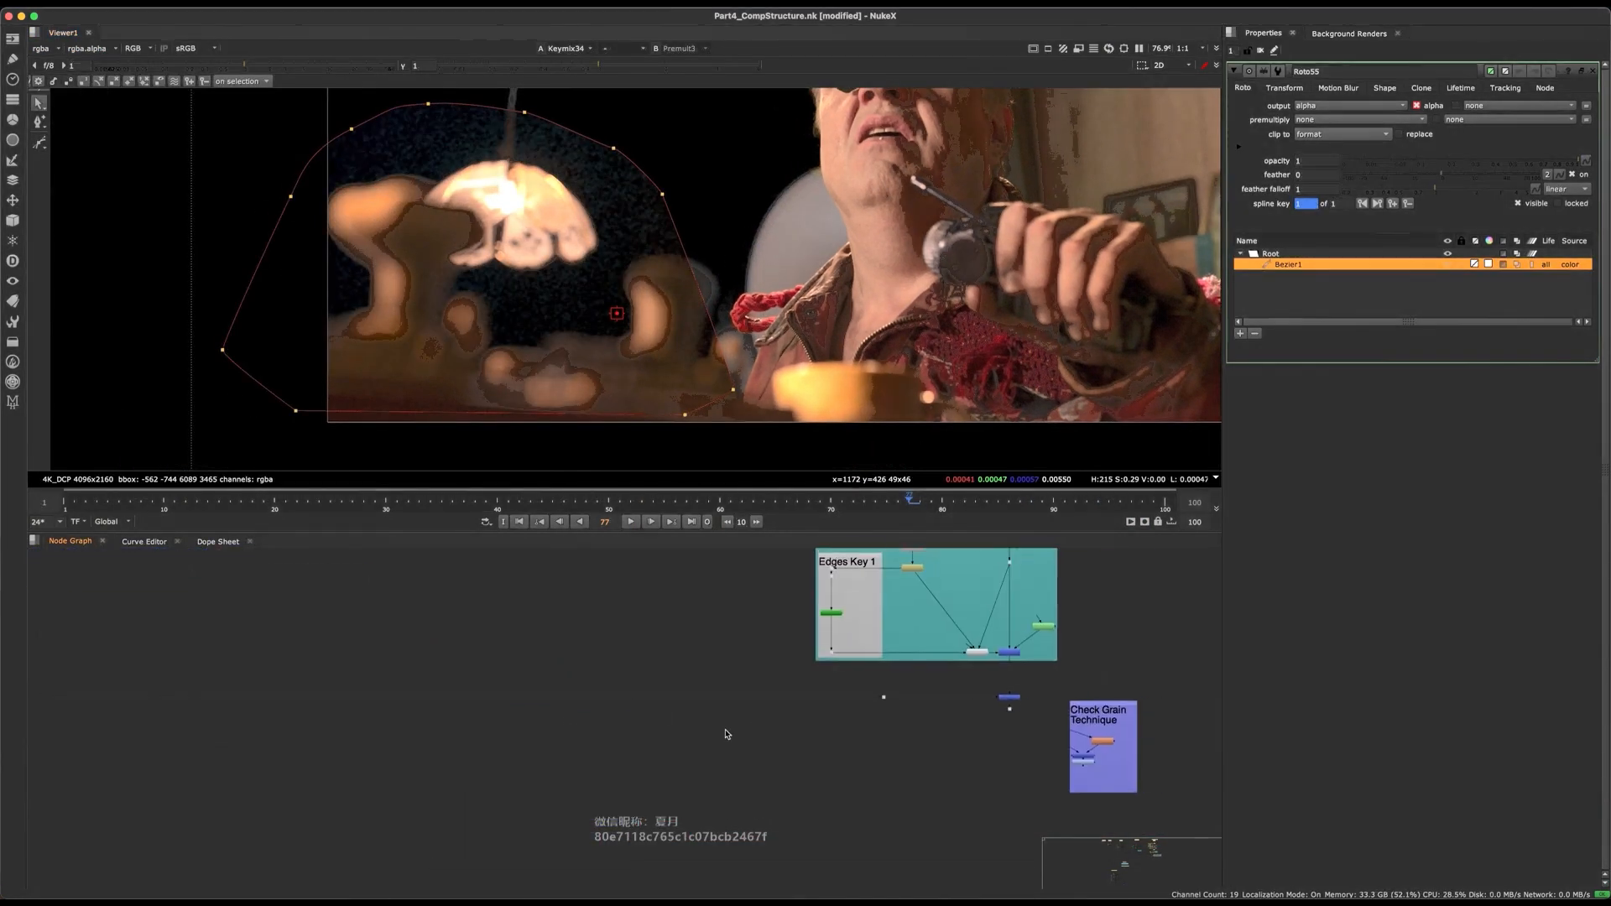
{"action": "left_click", "coordinate": [1009, 697]}
{"action": "key", "text": "1"}
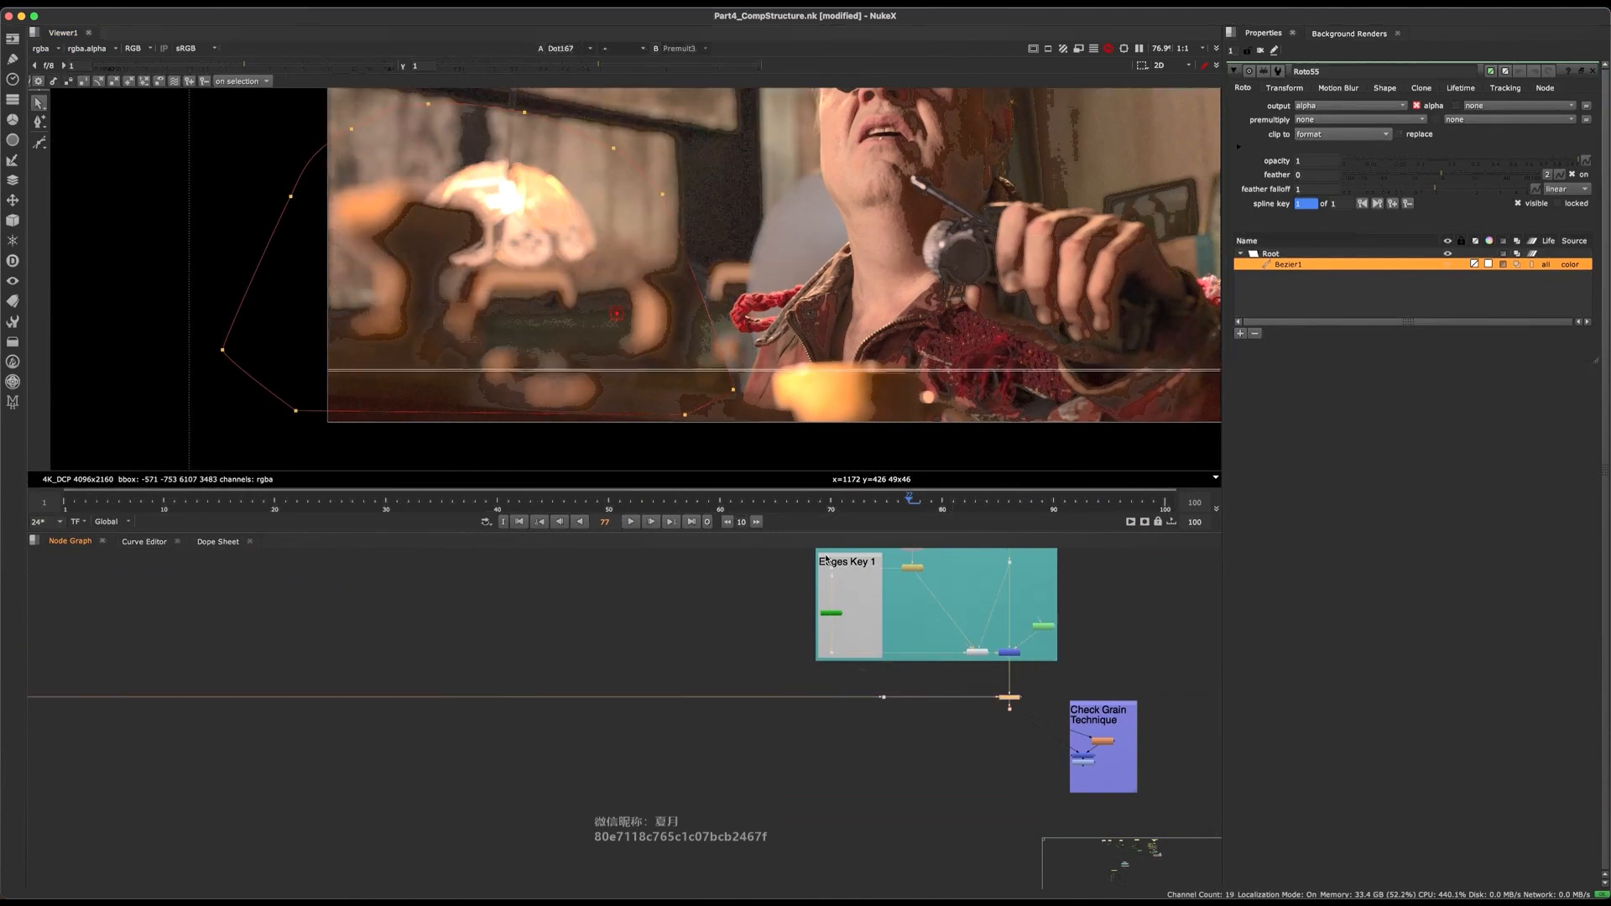
- Disable Keymix34 in the Keylight Mixing section and inspect the edges near the blurred posts and red braid in the final composite
{"action": "middle_click_drag", "start_coordinate": [443, 555], "coordinate": [648, 839]}
{"action": "scroll", "coordinate": [618, 766], "scroll_direction": "down", "scroll_amount": 5}
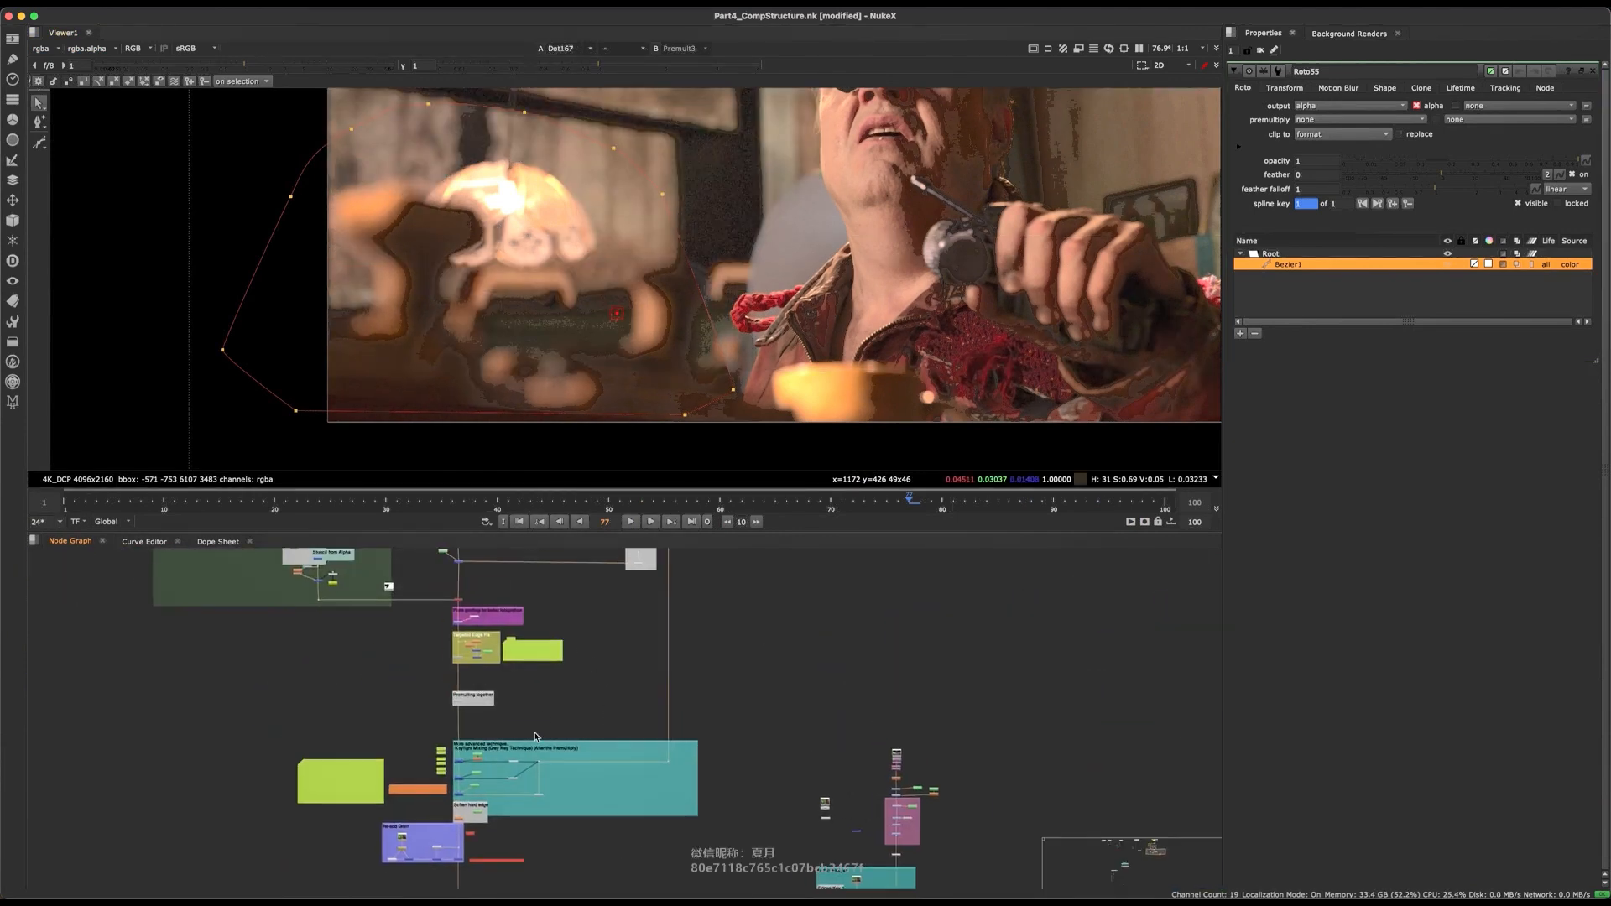
{"action": "scroll", "coordinate": [508, 777], "scroll_direction": "up", "scroll_amount": 9}
{"action": "left_click", "coordinate": [312, 843]}
{"action": "scroll", "coordinate": [320, 866], "scroll_direction": "up", "scroll_amount": 8}
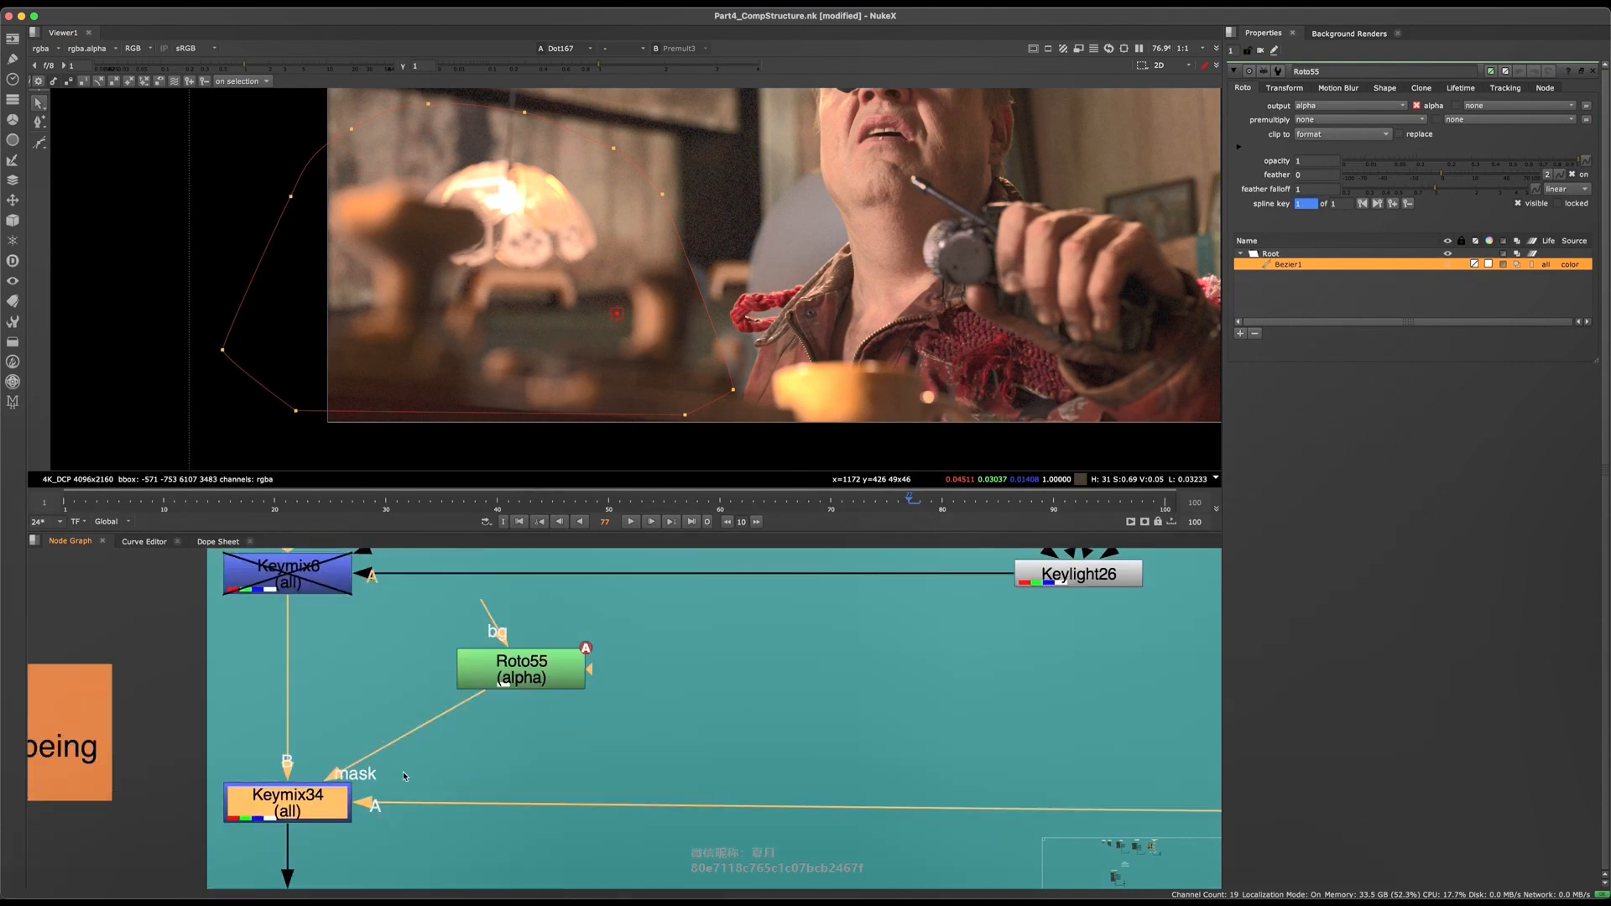
{"action": "left_click_drag", "start_coordinate": [194, 754], "coordinate": [504, 889]}
{"action": "key", "text": "d"}
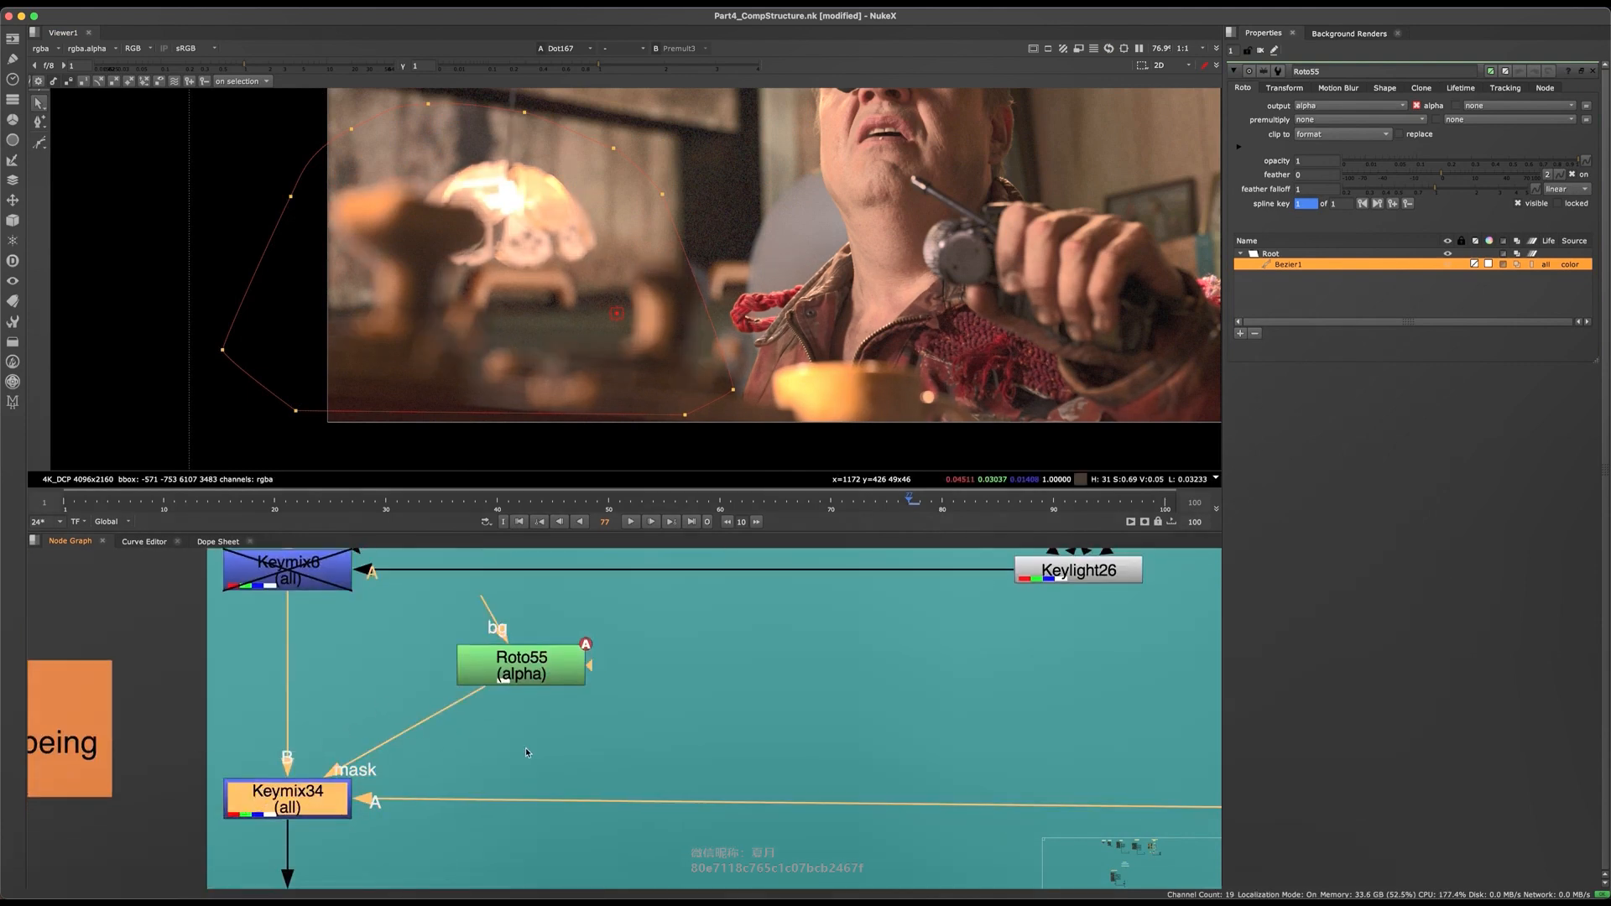
{"action": "key", "text": "d"}
{"action": "scroll", "coordinate": [753, 310], "scroll_direction": "up", "scroll_amount": 5}
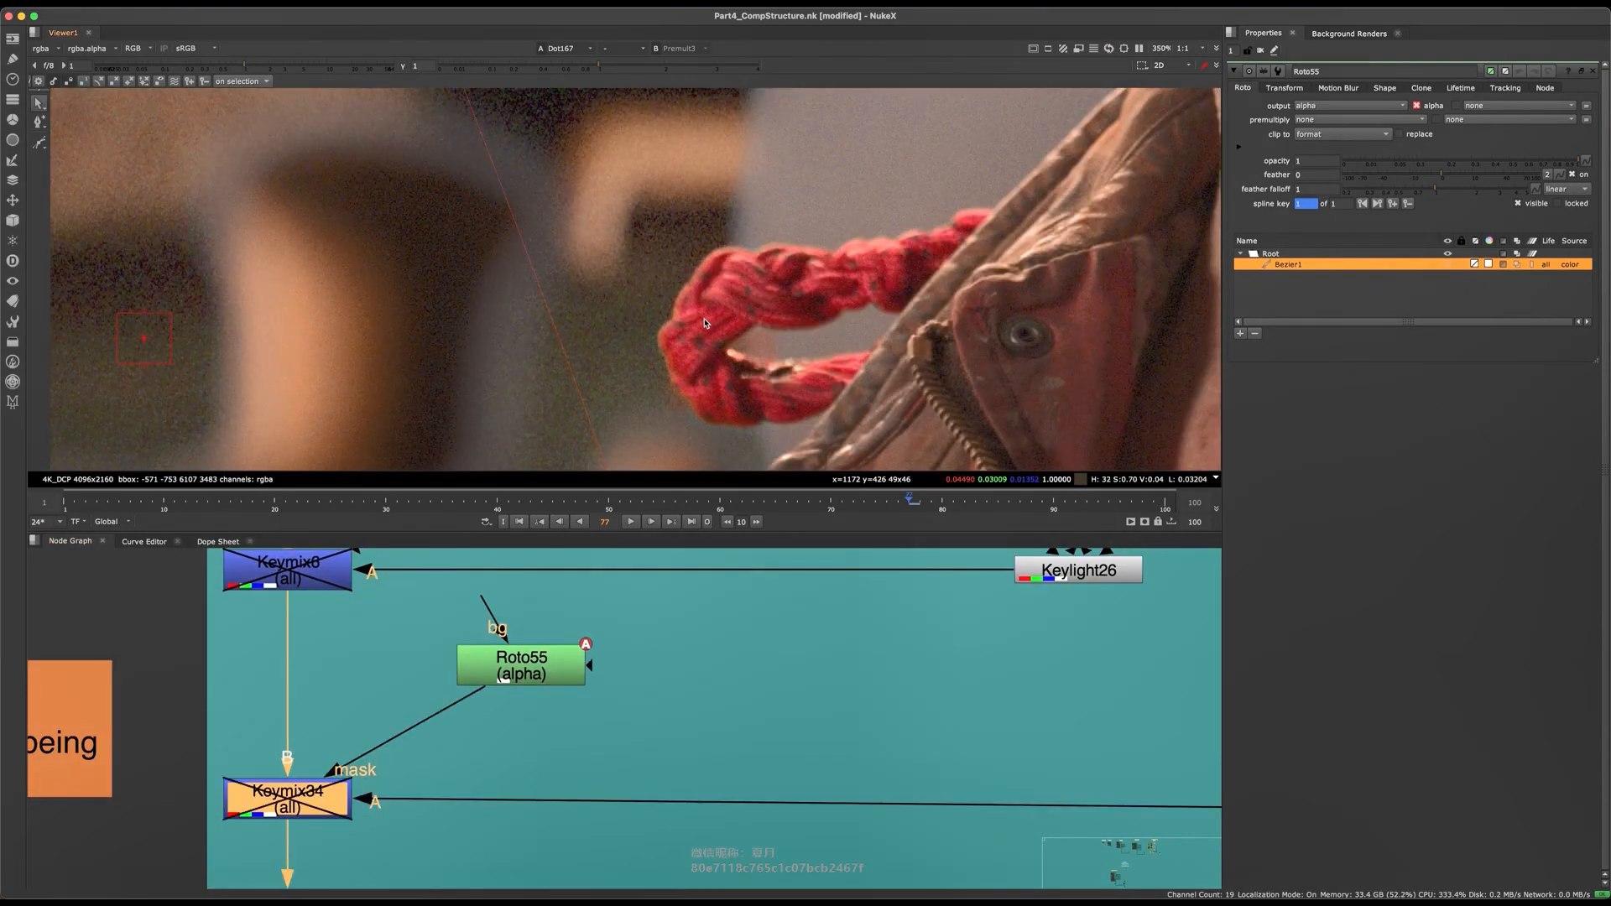
{"action": "scroll", "coordinate": [788, 368], "scroll_direction": "down", "scroll_amount": 3}
{"action": "scroll", "coordinate": [680, 337], "scroll_direction": "down", "scroll_amount": 3}
- Toggle Keymix34 on and off to compare the lampshade and blurred posts, leaving it disabled
{"action": "key", "text": "d"}
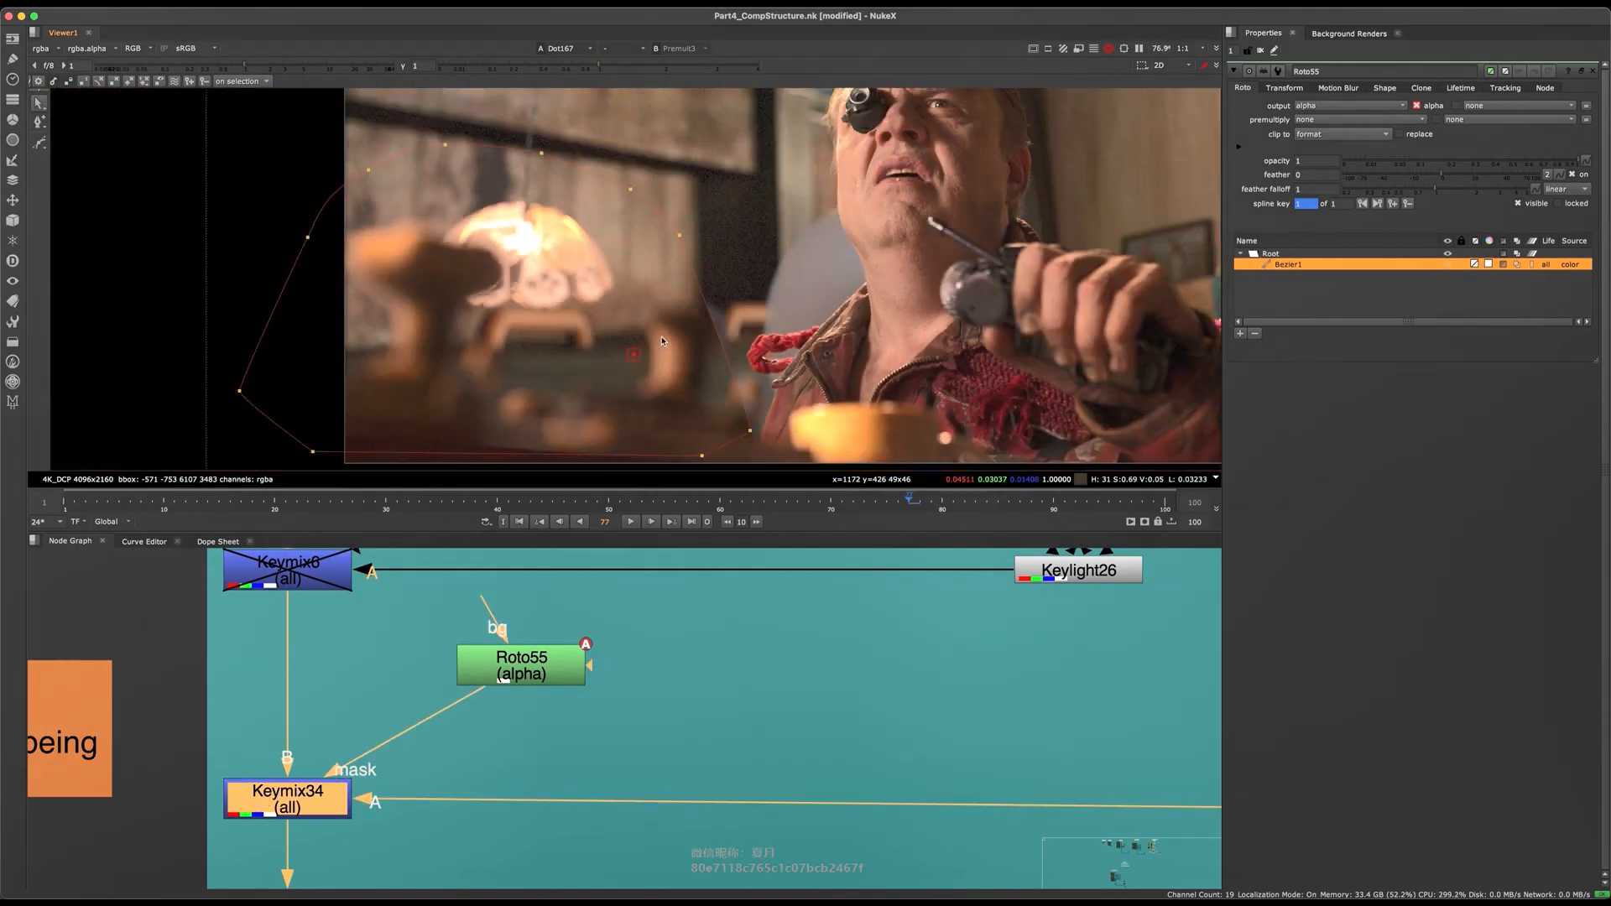
{"action": "key", "text": "d"}
{"action": "key", "text": "d"}
{"action": "key", "text": "d"}
{"action": "key", "text": "d"}
{"action": "key", "text": "d"}
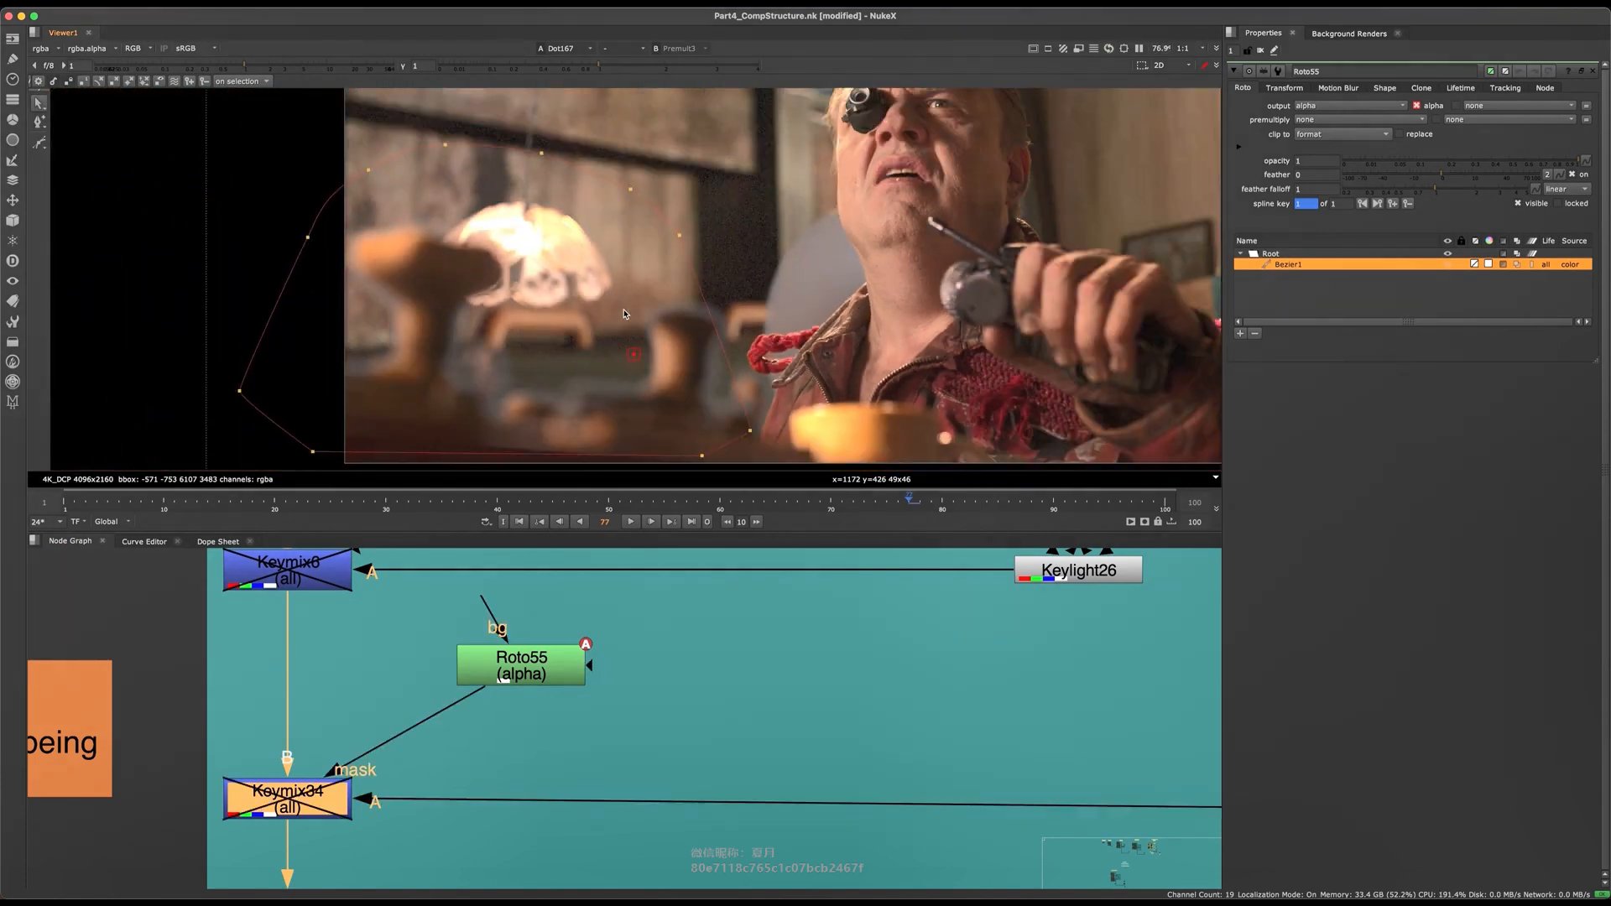
{"action": "key", "text": "d"}
{"action": "key", "text": "d"}
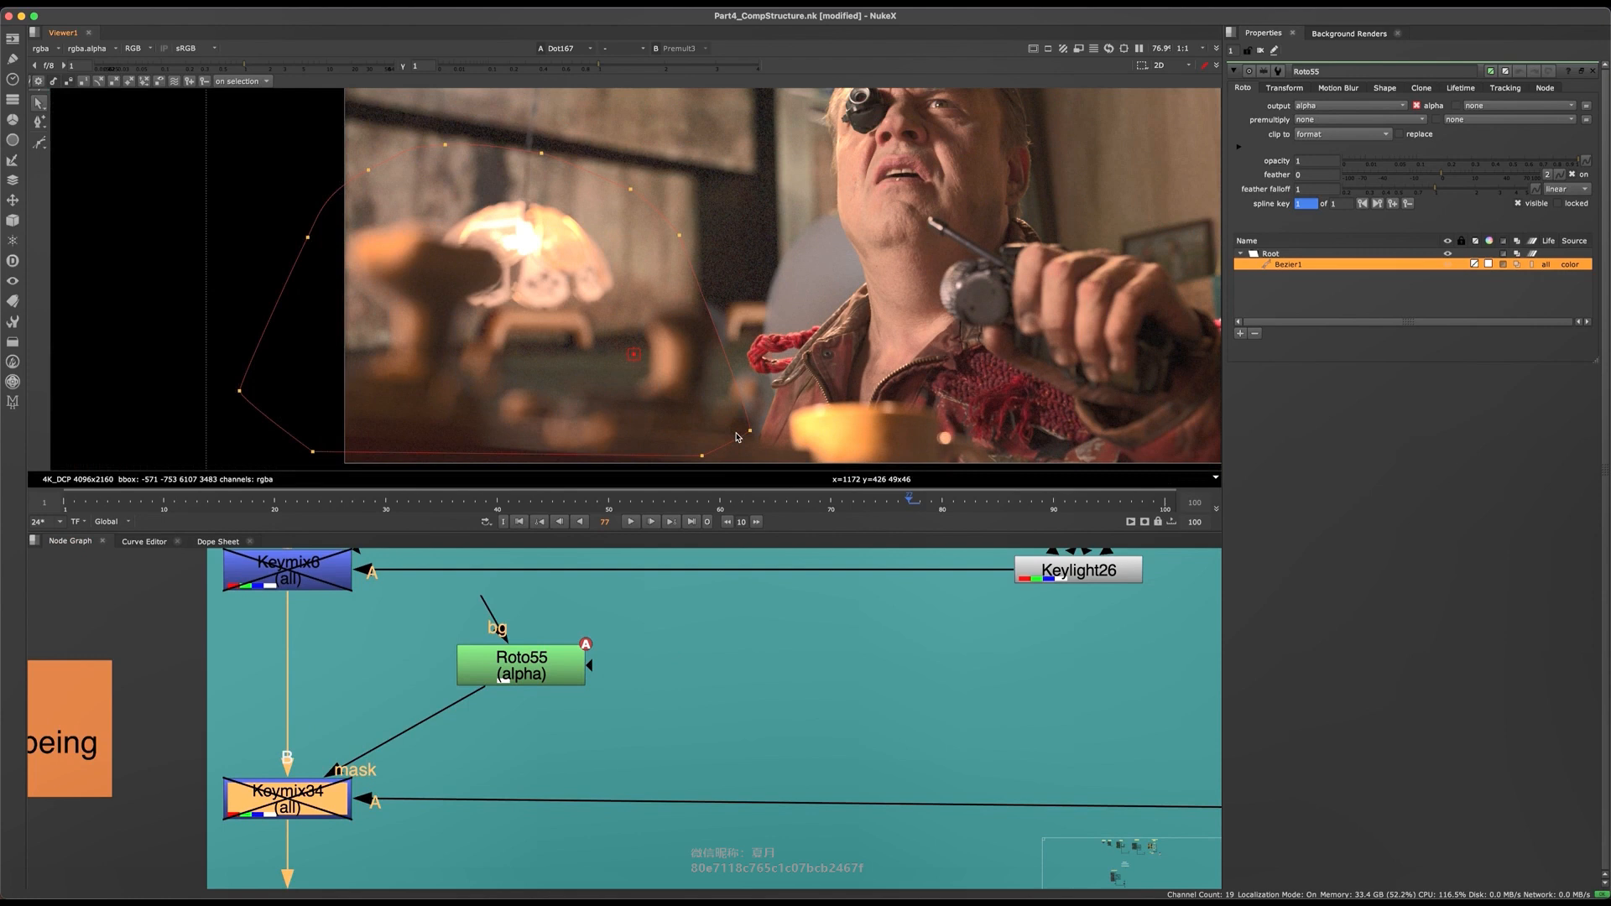
- Open the properties of Roto30, the mask feeding Keymix6
{"action": "scroll", "coordinate": [551, 778], "scroll_direction": "down", "scroll_amount": 3}
{"action": "middle_click_drag", "start_coordinate": [858, 123], "coordinate": [667, 390]}
{"action": "scroll", "coordinate": [749, 270], "scroll_direction": "up", "scroll_amount": 5}
{"action": "middle_click_drag", "start_coordinate": [679, 662], "coordinate": [680, 657]}
{"action": "scroll", "coordinate": [679, 657], "scroll_direction": "down", "scroll_amount": 8}
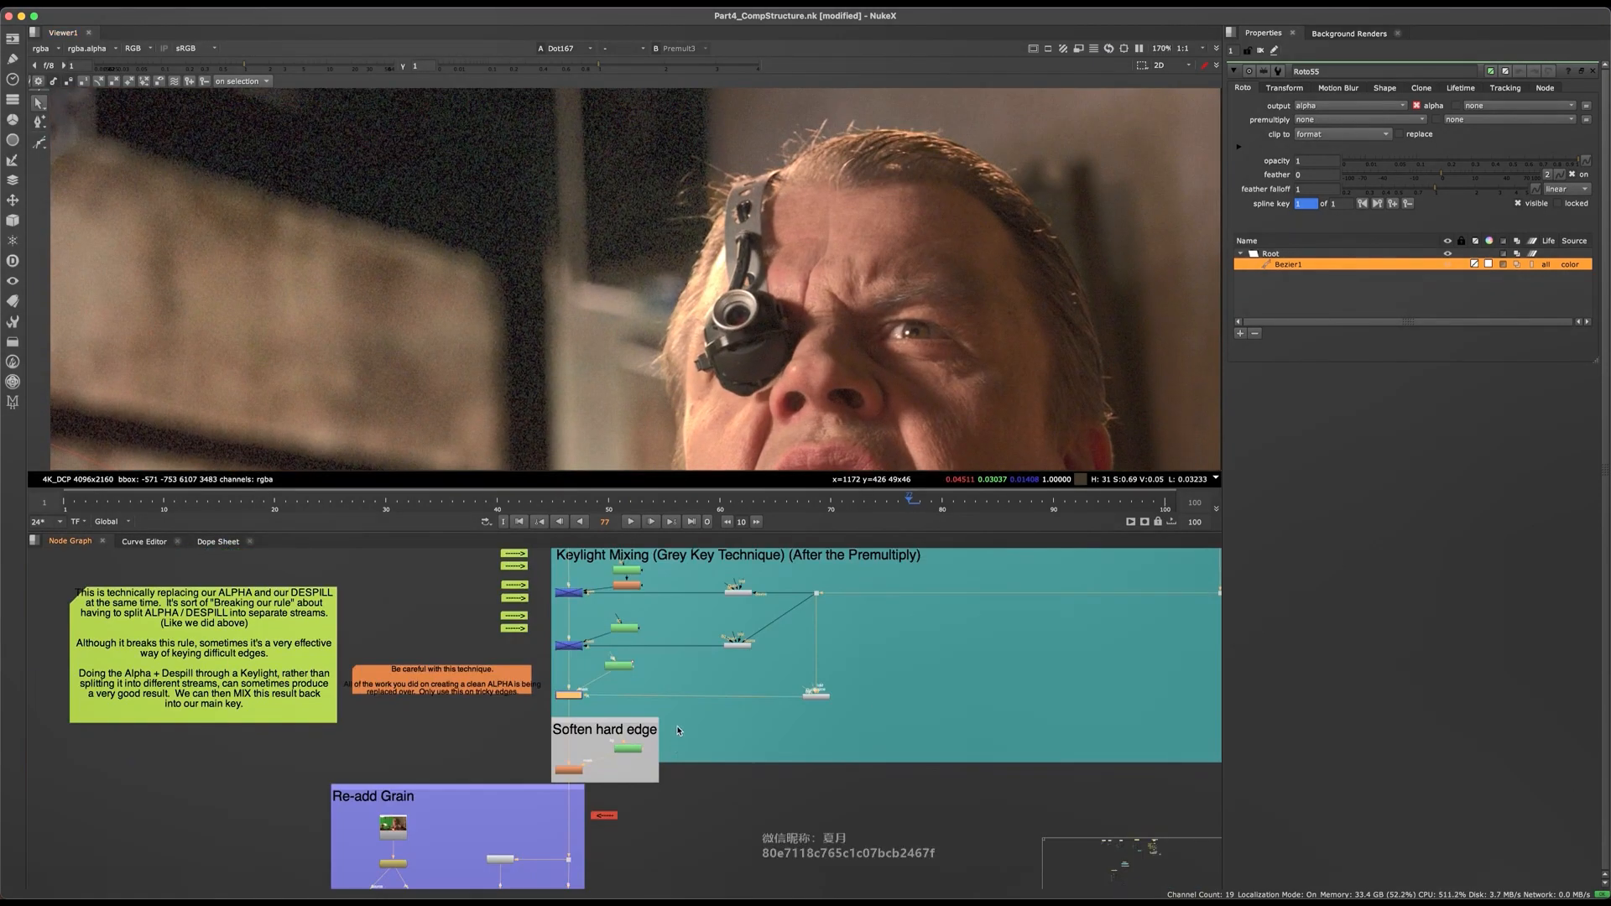
{"action": "scroll", "coordinate": [419, 592], "scroll_direction": "up", "scroll_amount": 8}
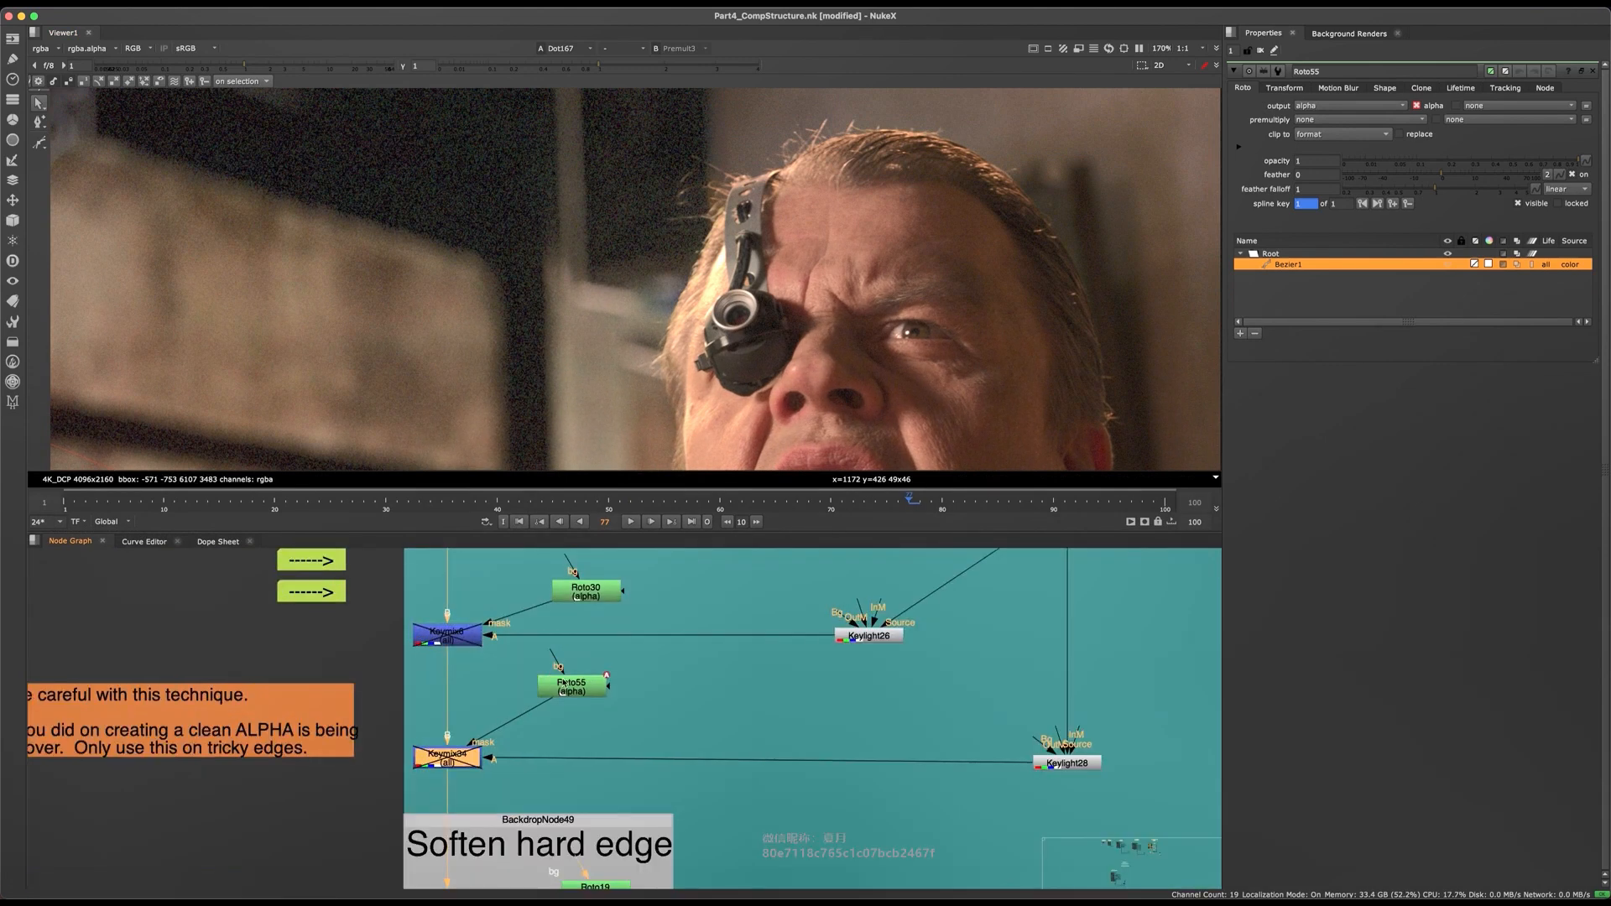
{"action": "scroll", "coordinate": [560, 668], "scroll_direction": "down", "scroll_amount": 5}
{"action": "scroll", "coordinate": [560, 657], "scroll_direction": "up", "scroll_amount": 3}
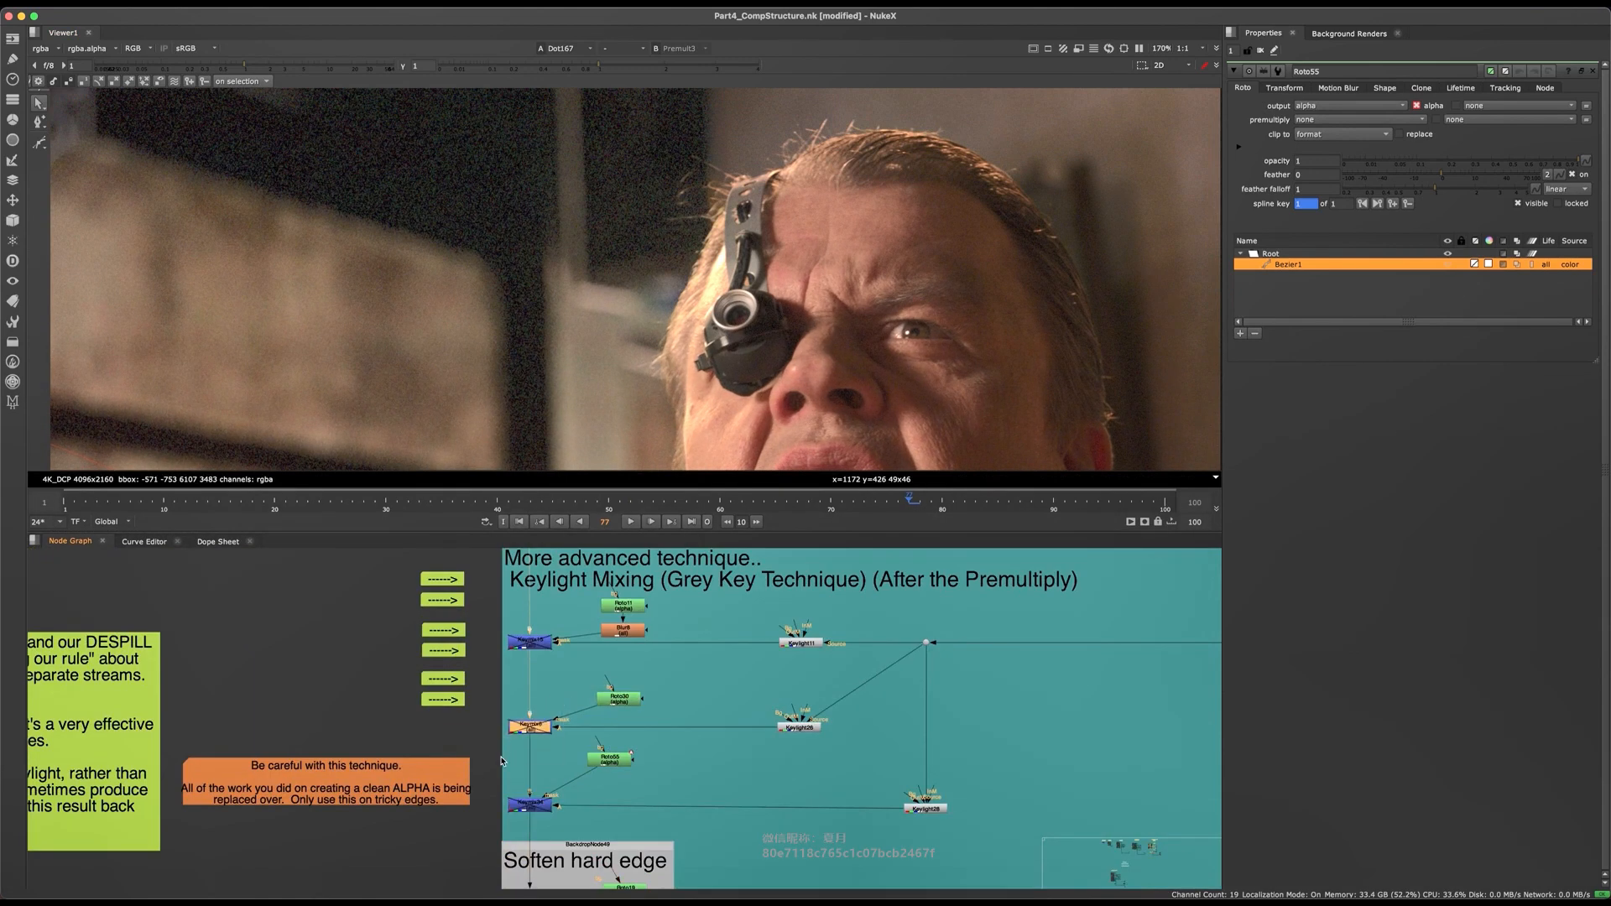
{"action": "scroll", "coordinate": [537, 730], "scroll_direction": "up", "scroll_amount": 2}
{"action": "double_click", "coordinate": [670, 678]}
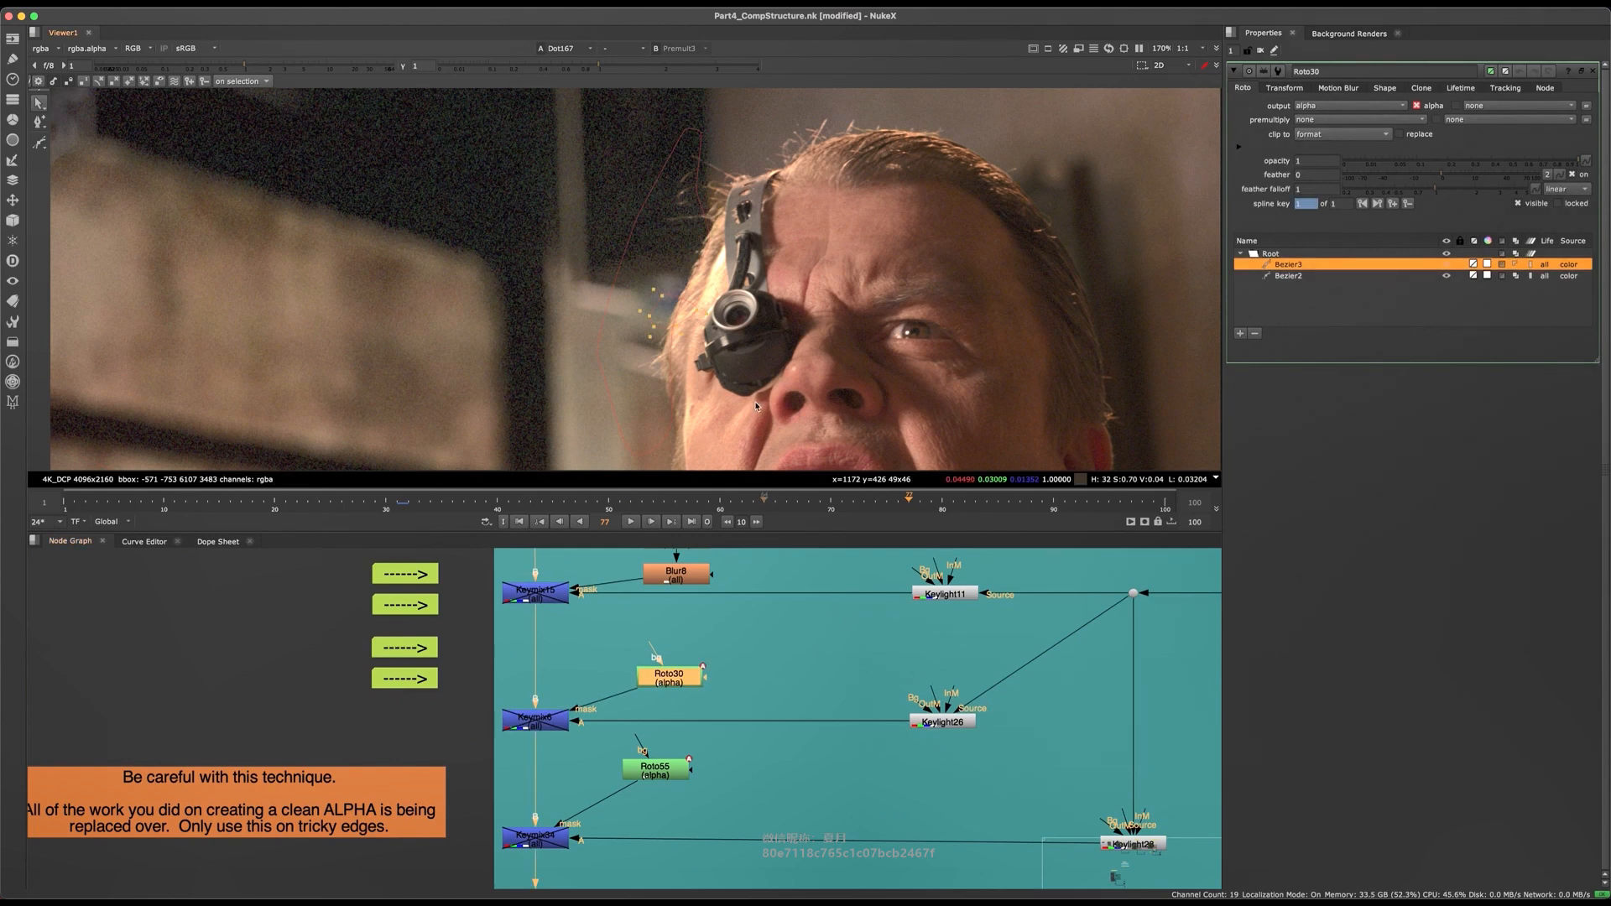
- Hide the viewer overlay and inspect the fine hairs beside the eyepiece strap
{"action": "scroll", "coordinate": [710, 174], "scroll_direction": "up", "scroll_amount": 5}
{"action": "scroll", "coordinate": [676, 140], "scroll_direction": "down", "scroll_amount": 3}
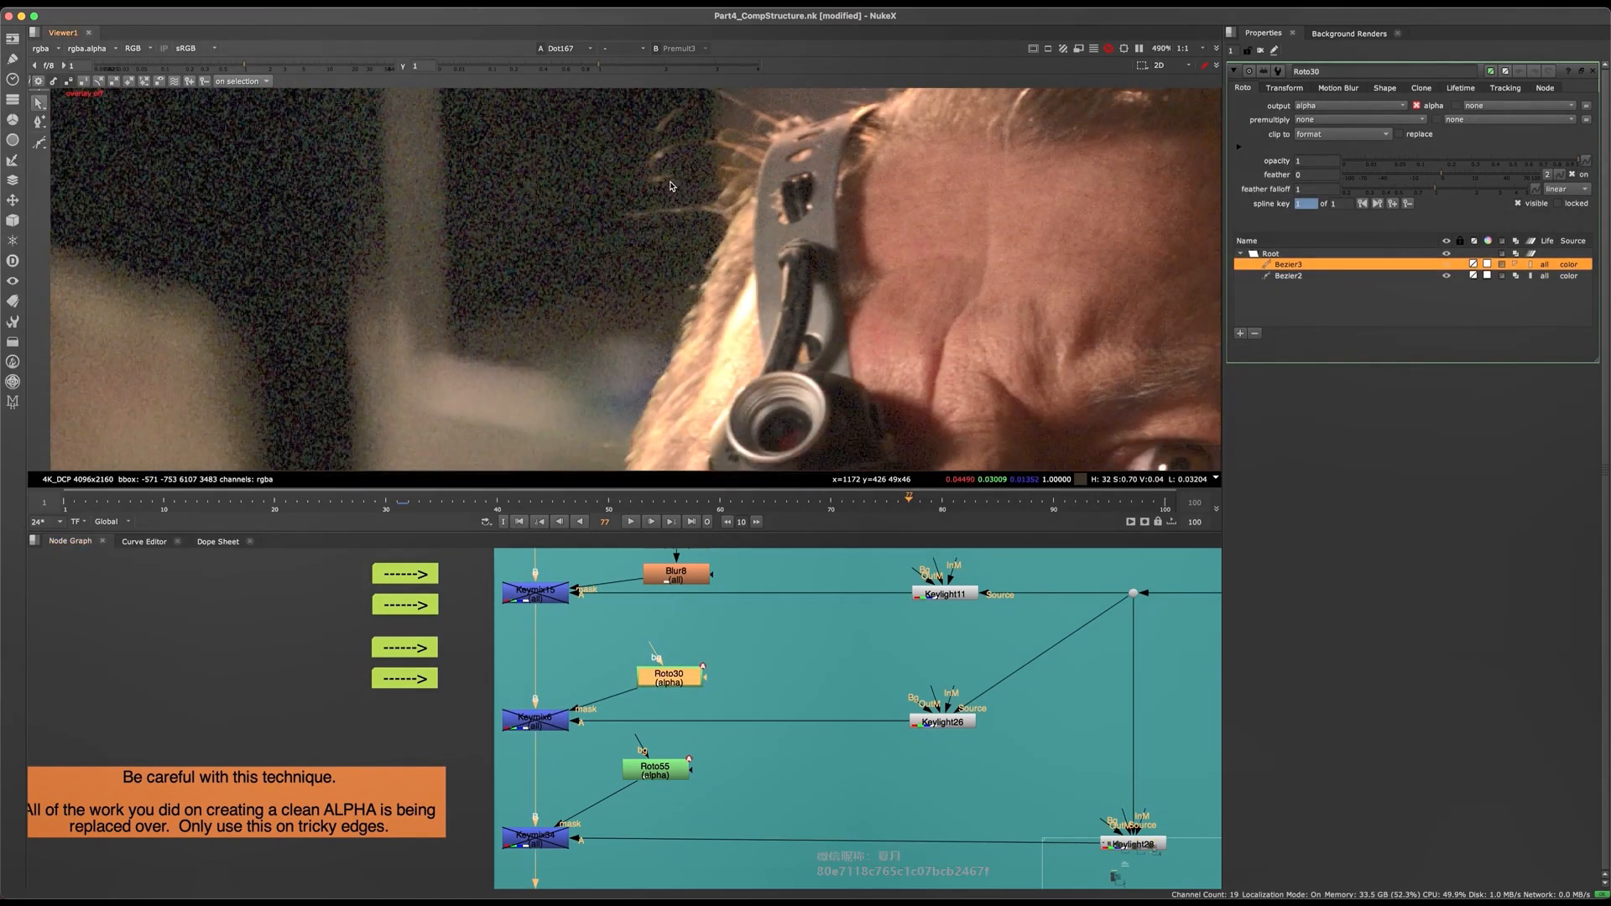
{"action": "middle_click_drag", "start_coordinate": [650, 377], "coordinate": [645, 280]}
- Disable the Keymix that blends the Additive Keyer result into the main stream
{"action": "middle_click_drag", "start_coordinate": [651, 666], "coordinate": [612, 644]}
{"action": "scroll", "coordinate": [643, 641], "scroll_direction": "down", "scroll_amount": 5}
{"action": "middle_click_drag", "start_coordinate": [637, 755], "coordinate": [618, 644]}
{"action": "scroll", "coordinate": [598, 755], "scroll_direction": "down", "scroll_amount": 5}
{"action": "middle_click_drag", "start_coordinate": [598, 797], "coordinate": [486, 683]}
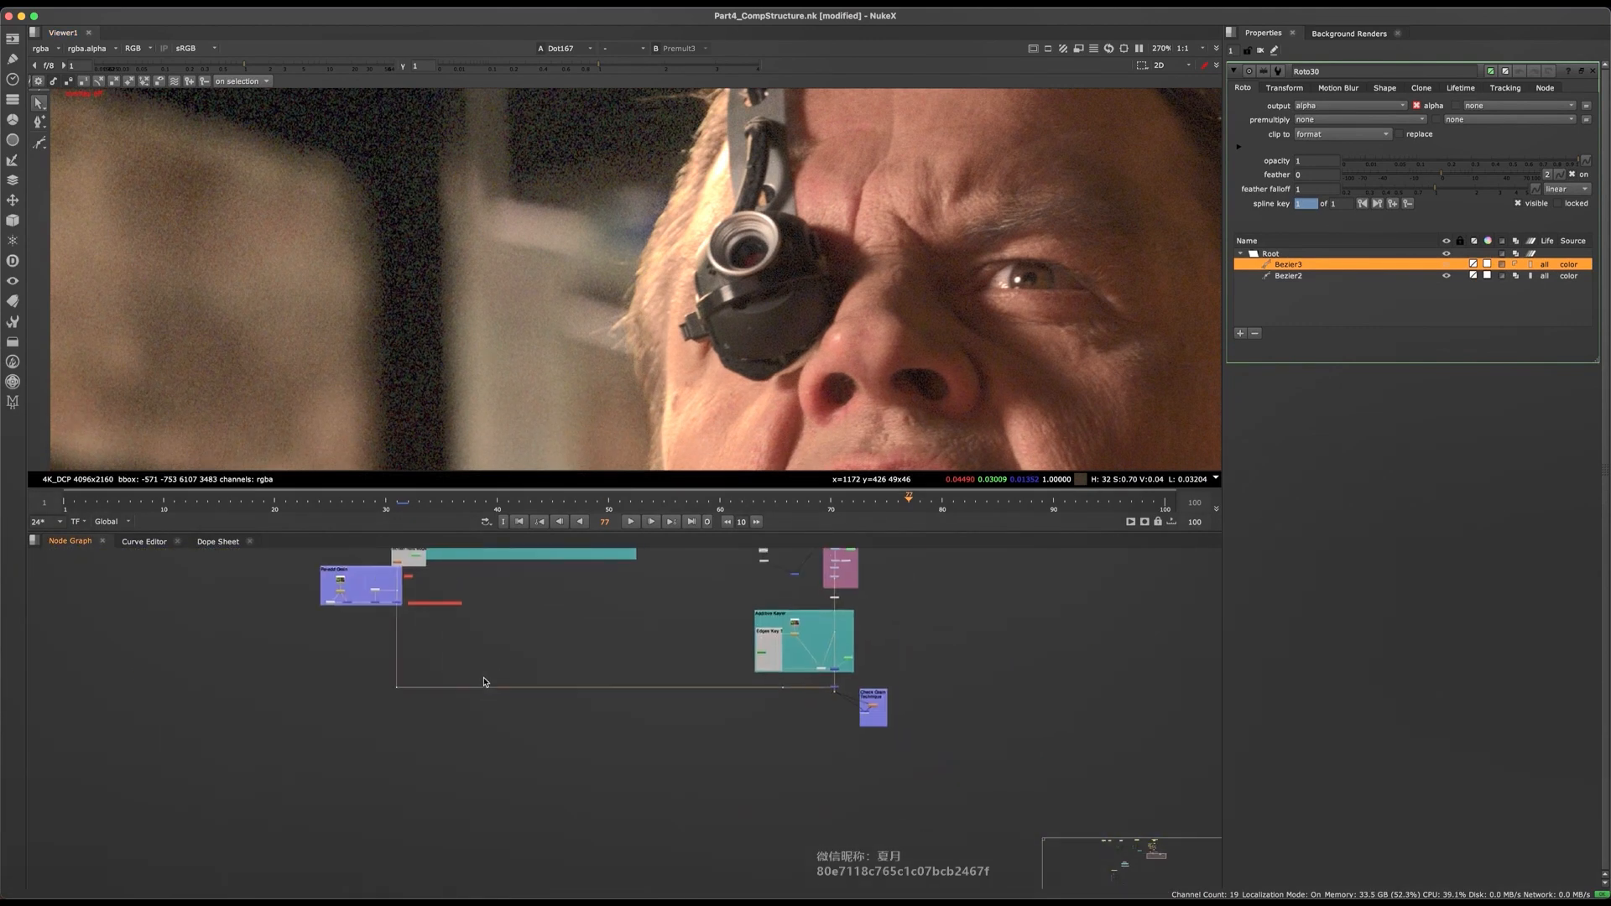
{"action": "scroll", "coordinate": [812, 696], "scroll_direction": "up", "scroll_amount": 7}
{"action": "left_click_drag", "start_coordinate": [862, 632], "coordinate": [795, 706]}
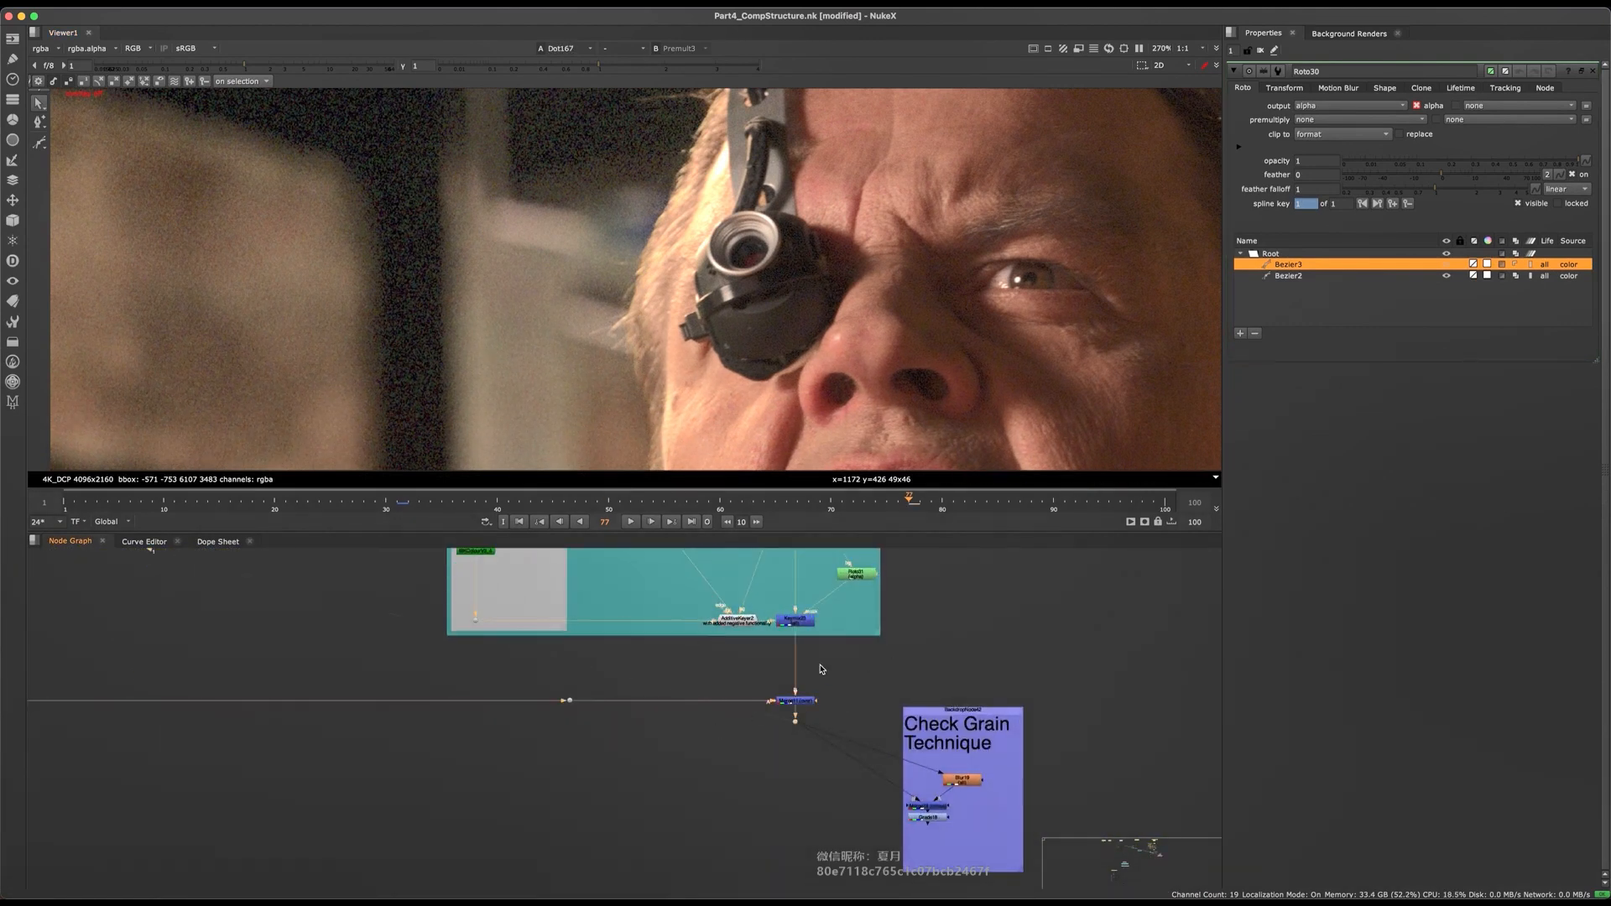
{"action": "scroll", "coordinate": [824, 650], "scroll_direction": "up", "scroll_amount": 5}
{"action": "left_click_drag", "start_coordinate": [887, 568], "coordinate": [733, 717]}
{"action": "middle_click_drag", "start_coordinate": [765, 665], "coordinate": [753, 785]}
{"action": "scroll", "coordinate": [754, 776], "scroll_direction": "down", "scroll_amount": 3}
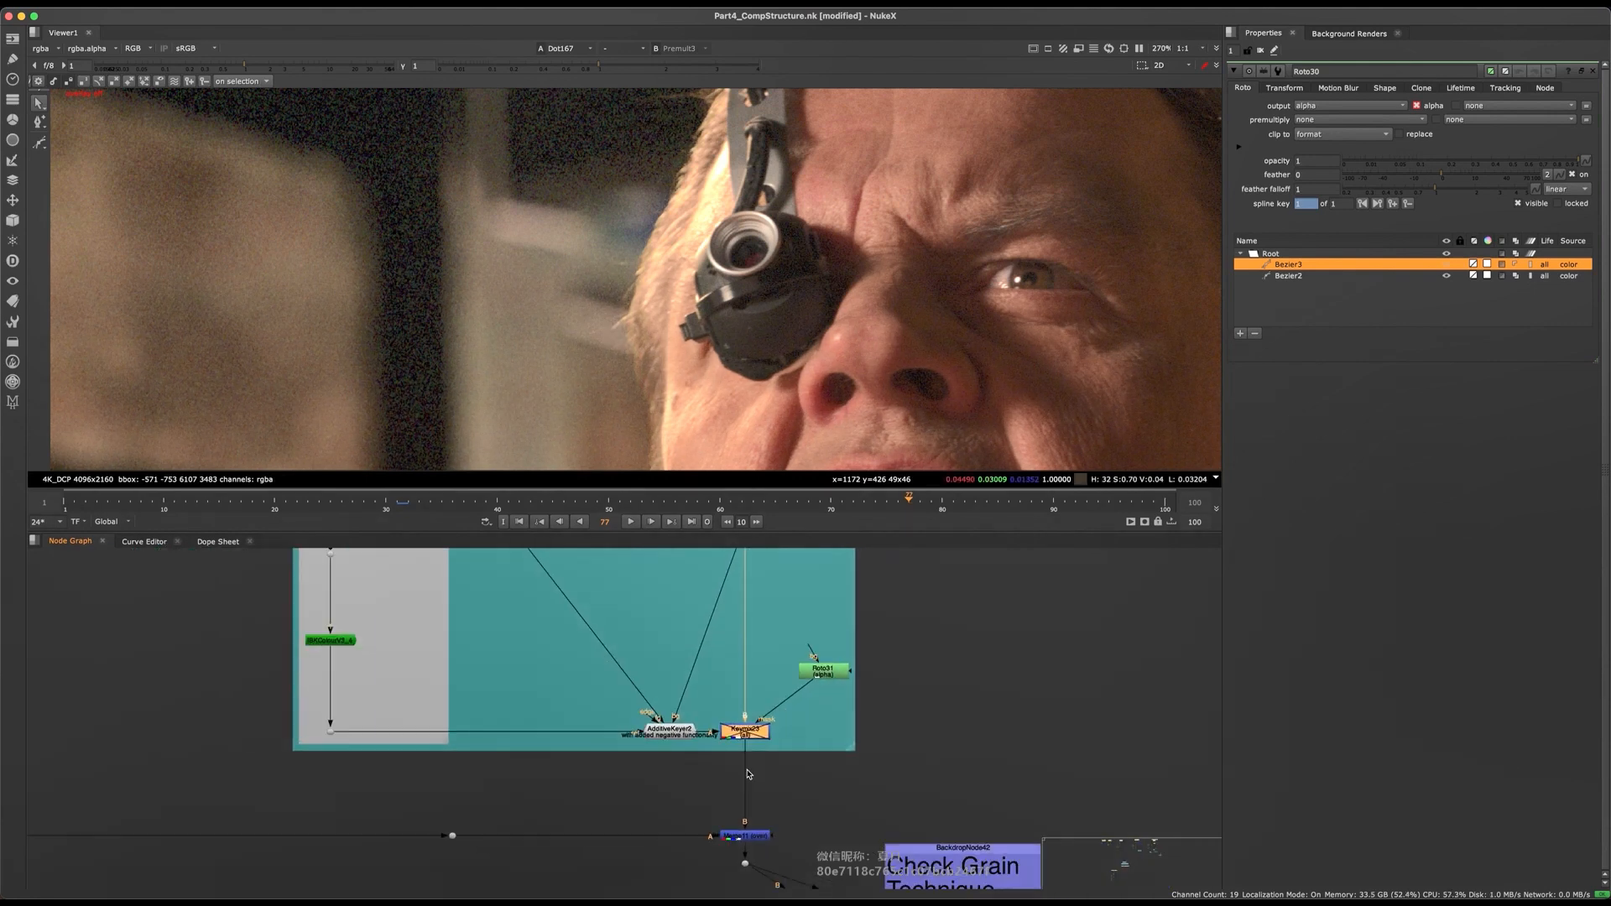
{"action": "scroll", "coordinate": [675, 800], "scroll_direction": "down", "scroll_amount": 3}
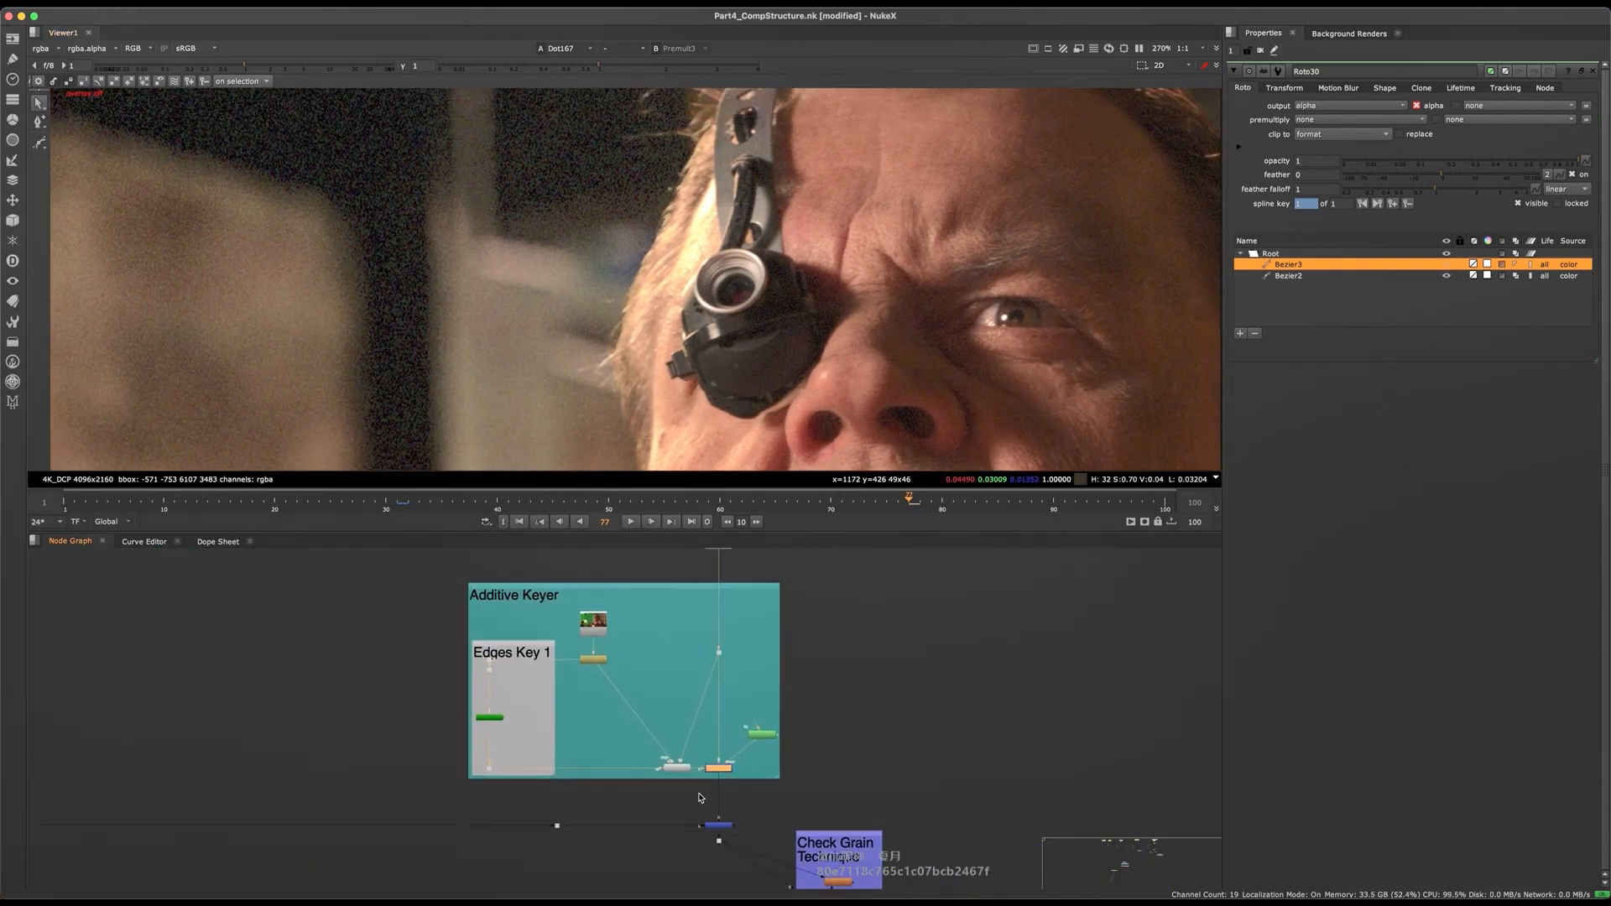
- Display the output of Keymix6 and inspect the hair edge around the man's face
{"action": "middle_click_drag", "start_coordinate": [285, 554], "coordinate": [805, 630]}
{"action": "scroll", "coordinate": [728, 828], "scroll_direction": "down", "scroll_amount": 3}
{"action": "middle_click_drag", "start_coordinate": [728, 828], "coordinate": [779, 887]}
{"action": "middle_click_drag", "start_coordinate": [338, 611], "coordinate": [510, 673]}
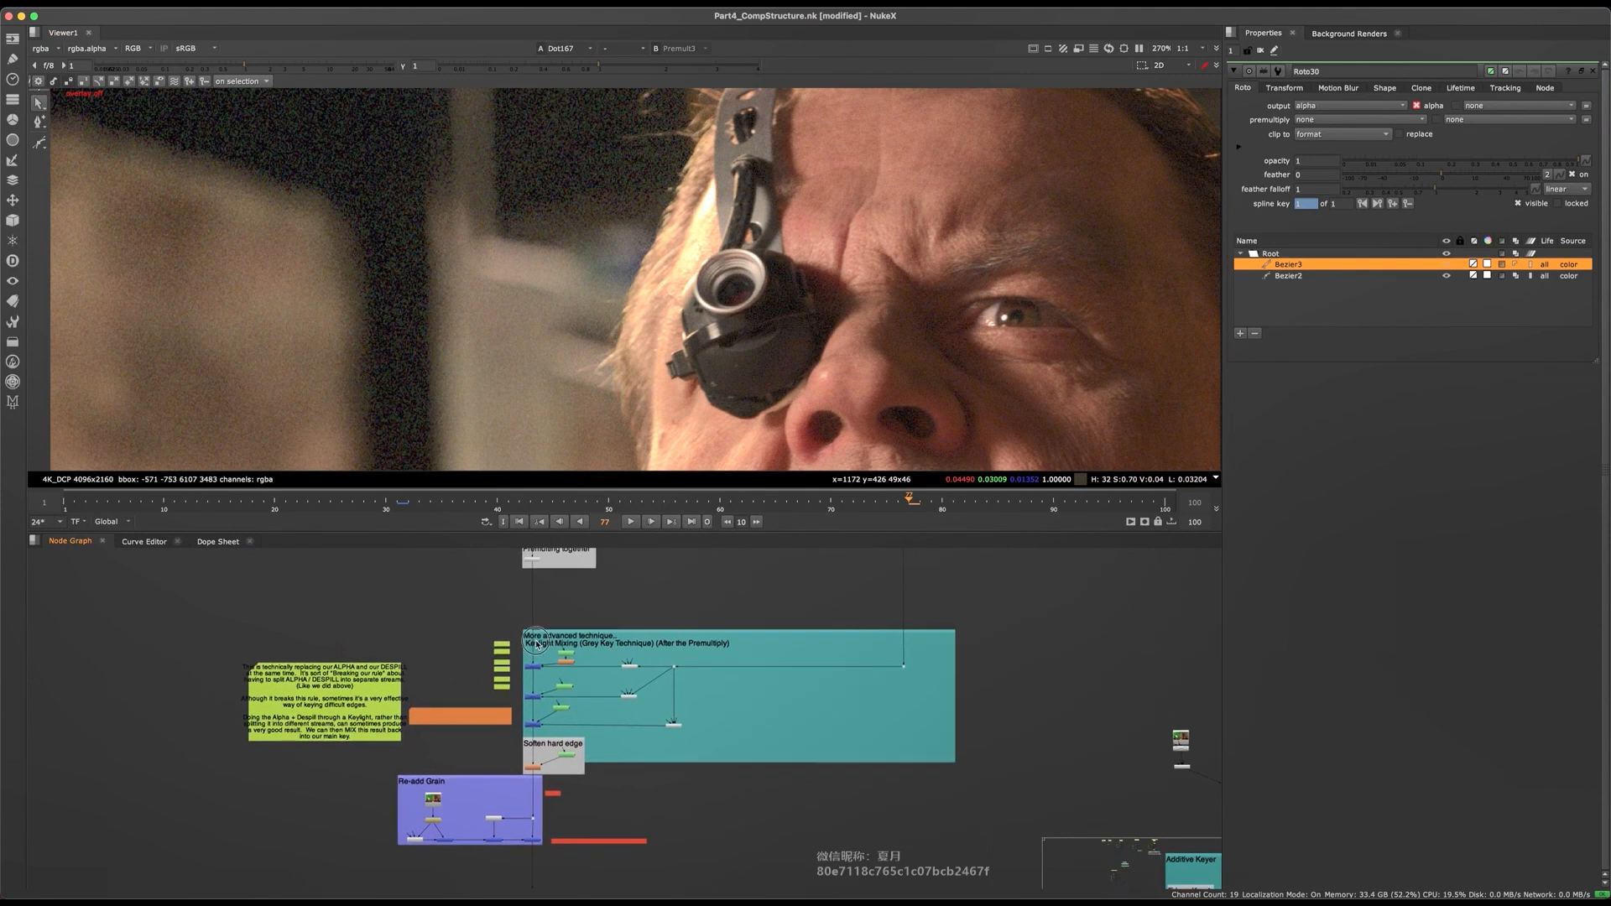
{"action": "scroll", "coordinate": [510, 673], "scroll_direction": "up", "scroll_amount": 6}
{"action": "key", "text": "1"}
{"action": "scroll", "coordinate": [595, 270], "scroll_direction": "down", "scroll_amount": 7}
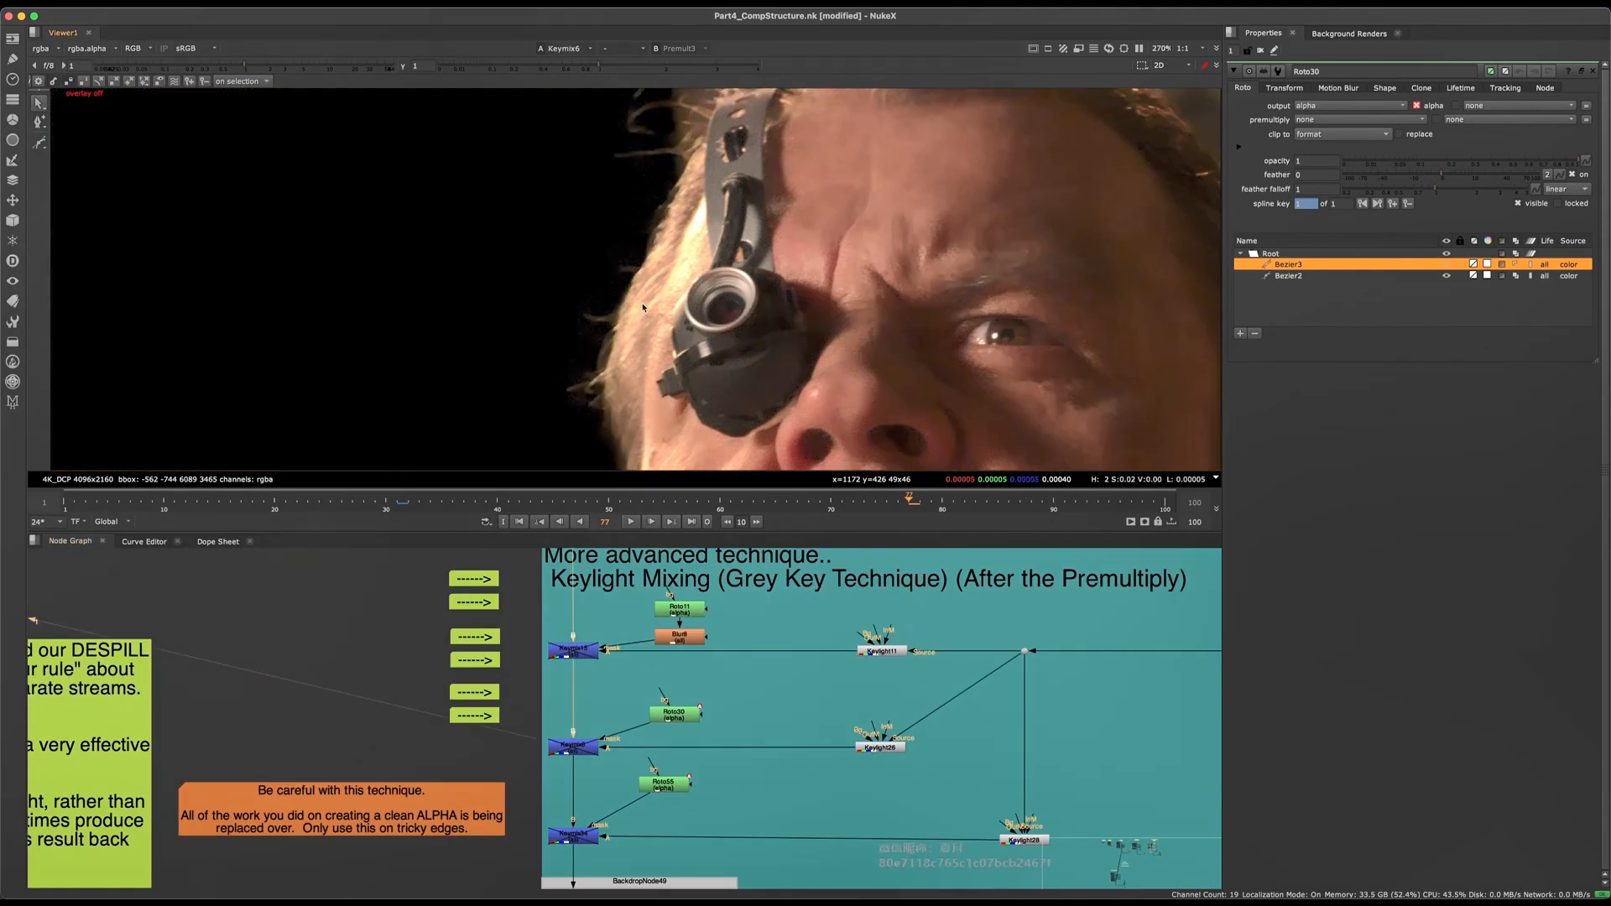
{"action": "scroll", "coordinate": [654, 185], "scroll_direction": "up", "scroll_amount": 6}
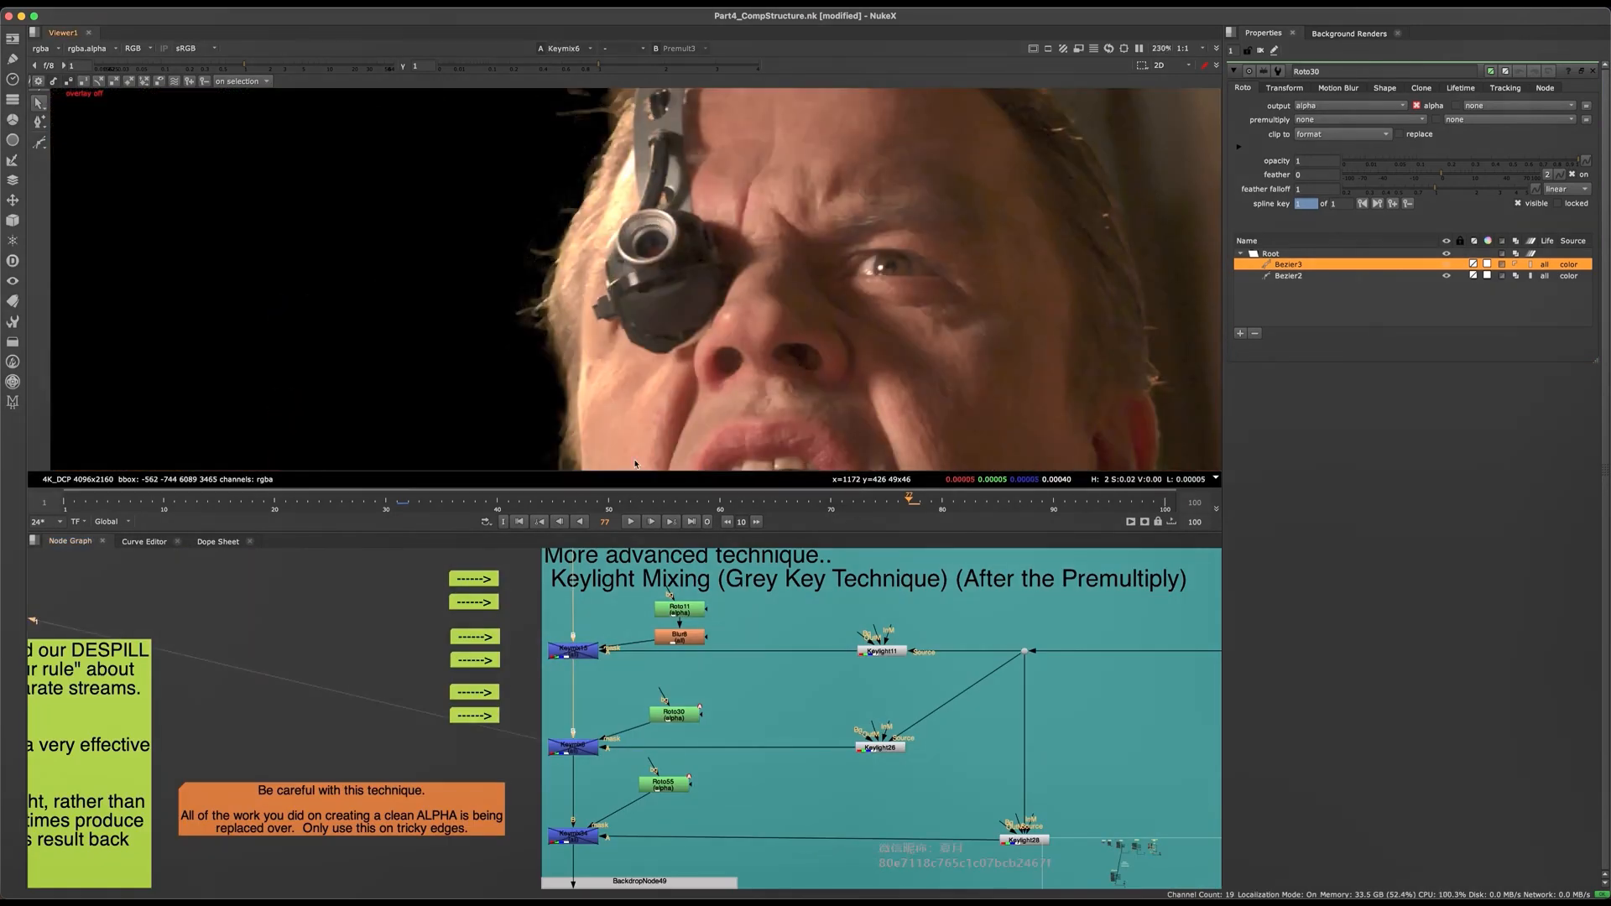
- Display Keylight26's output and open its properties
{"action": "scroll", "coordinate": [638, 723], "scroll_direction": "up", "scroll_amount": 4}
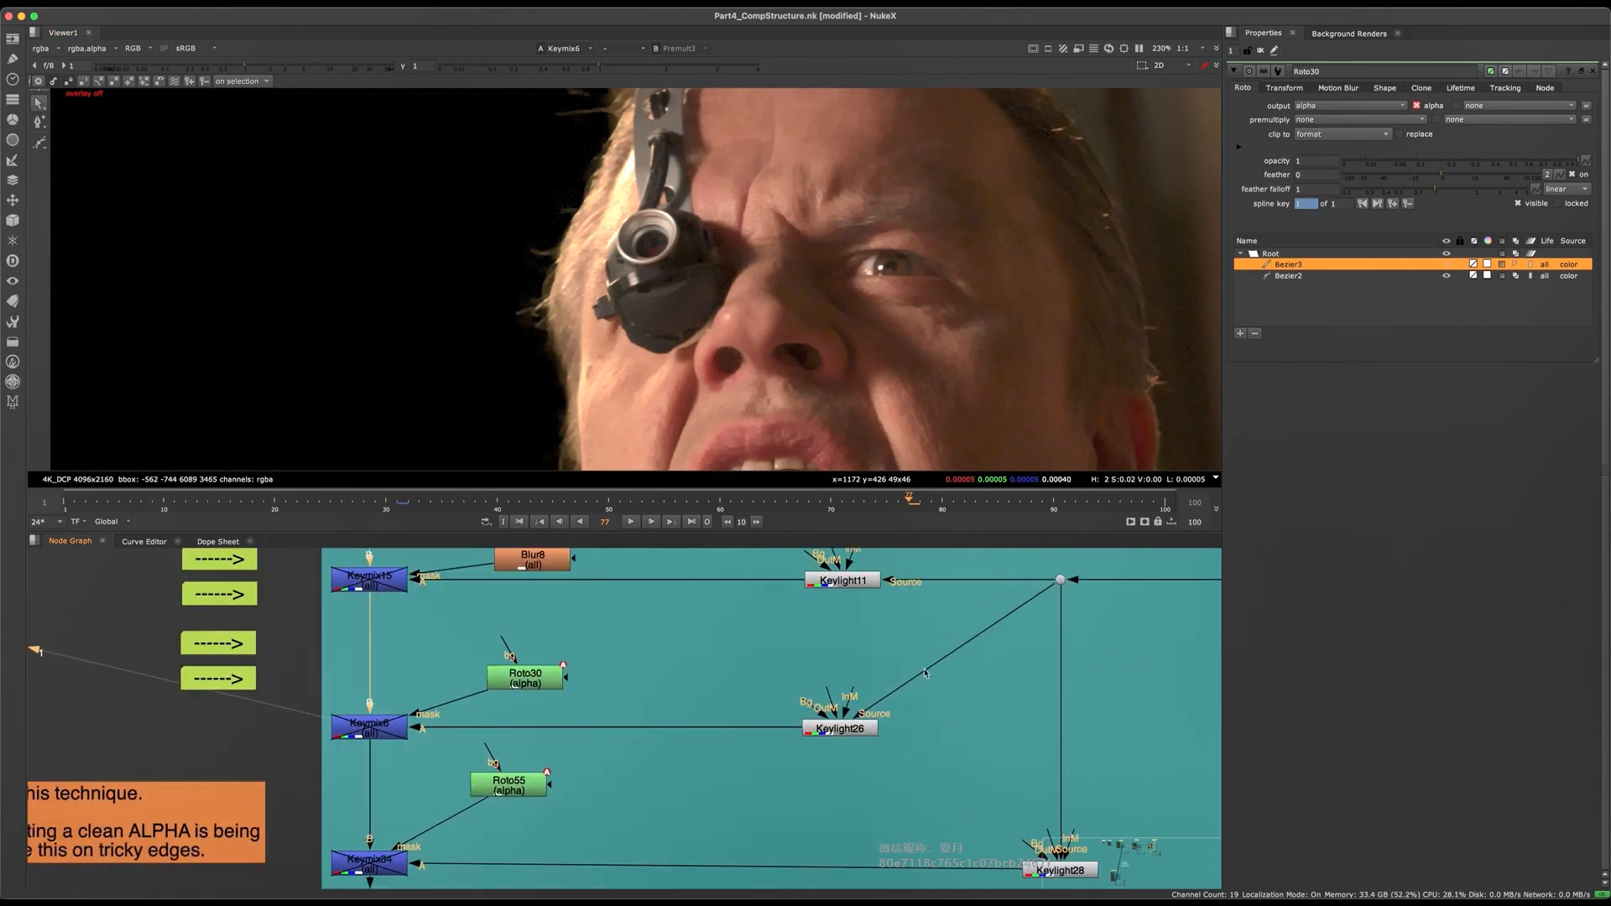
{"action": "left_click", "coordinate": [817, 723]}
{"action": "key", "text": "1"}
{"action": "double_click", "coordinate": [876, 727]}
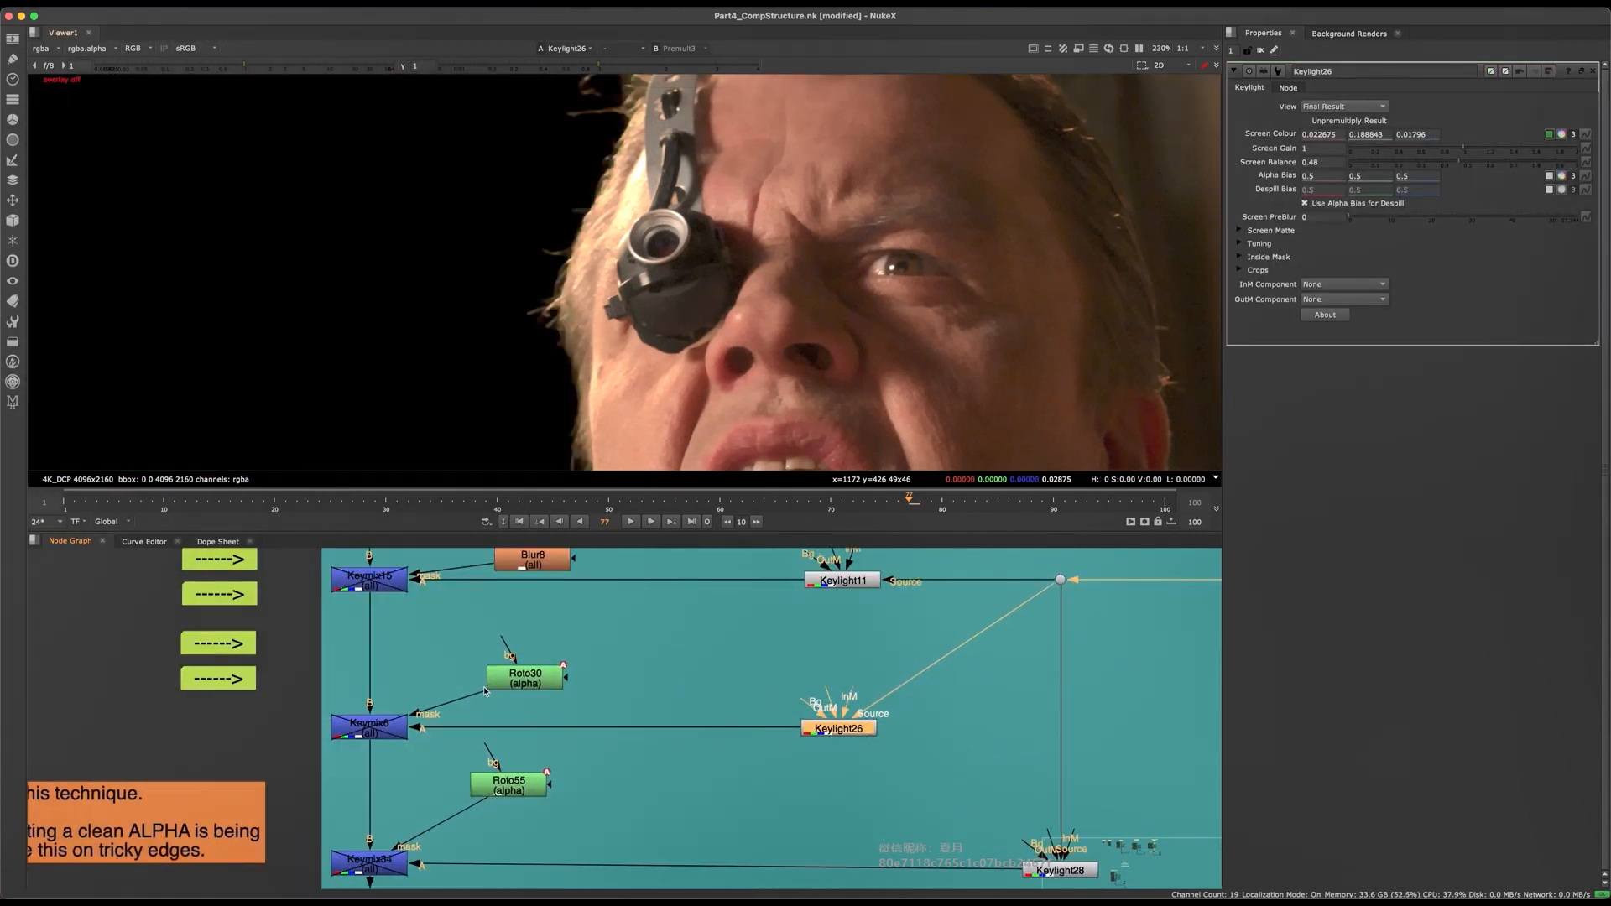
- Display Keymix6's output again and toggle it to compare the fine hairs beside the eyepiece
{"action": "left_click", "coordinate": [375, 735]}
{"action": "middle_click_drag", "start_coordinate": [375, 735], "coordinate": [579, 724]}
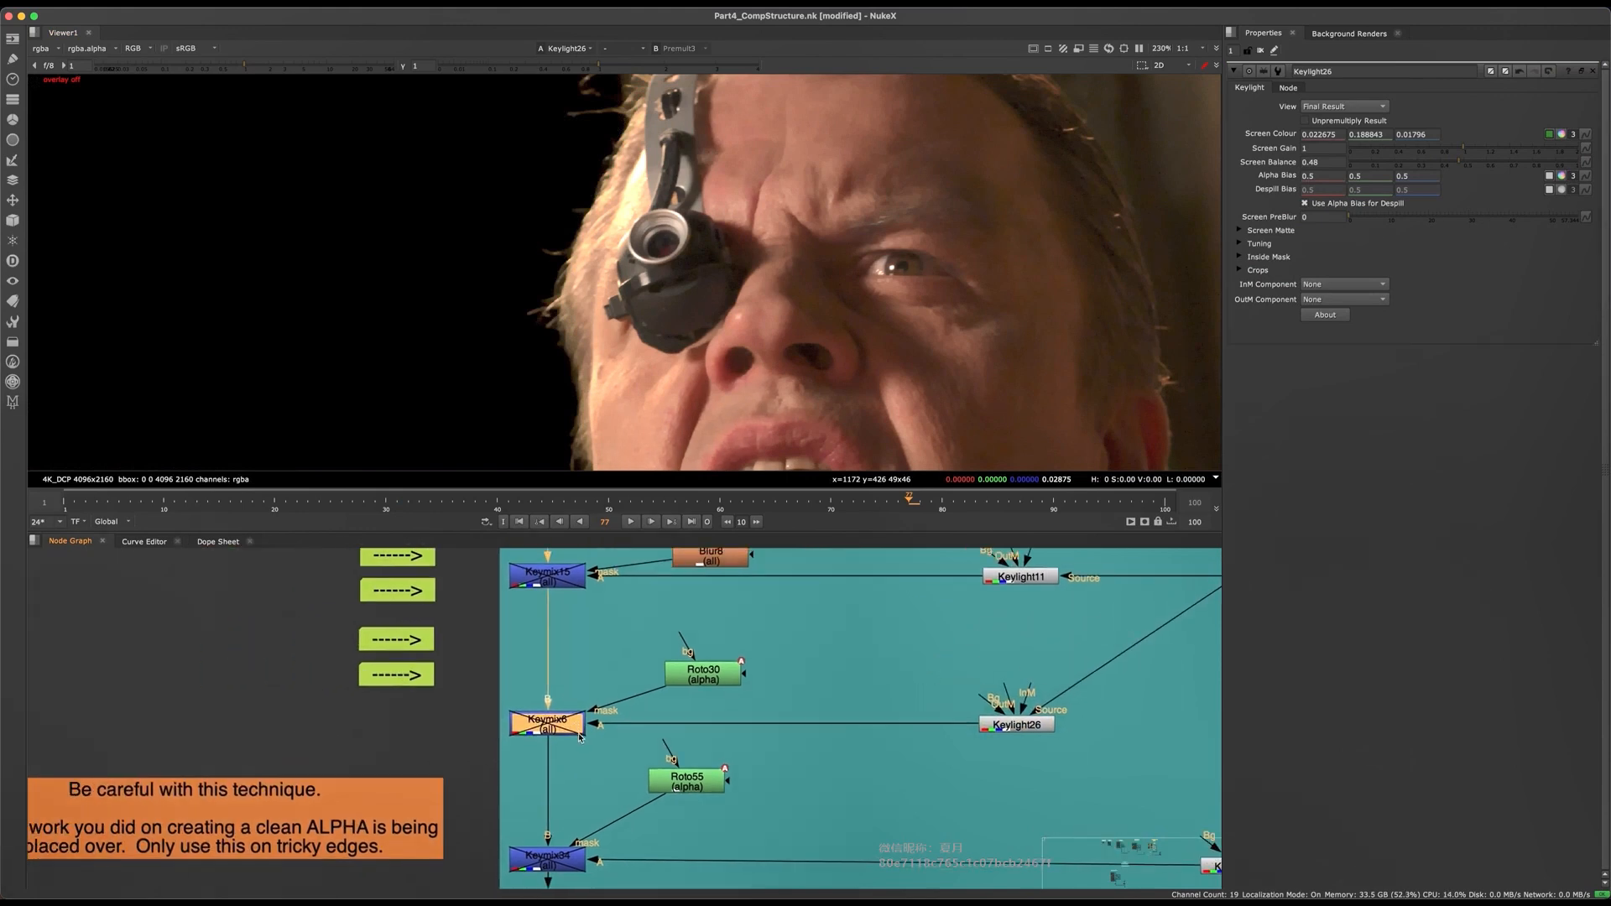
{"action": "key", "text": "1"}
{"action": "key", "text": "d"}
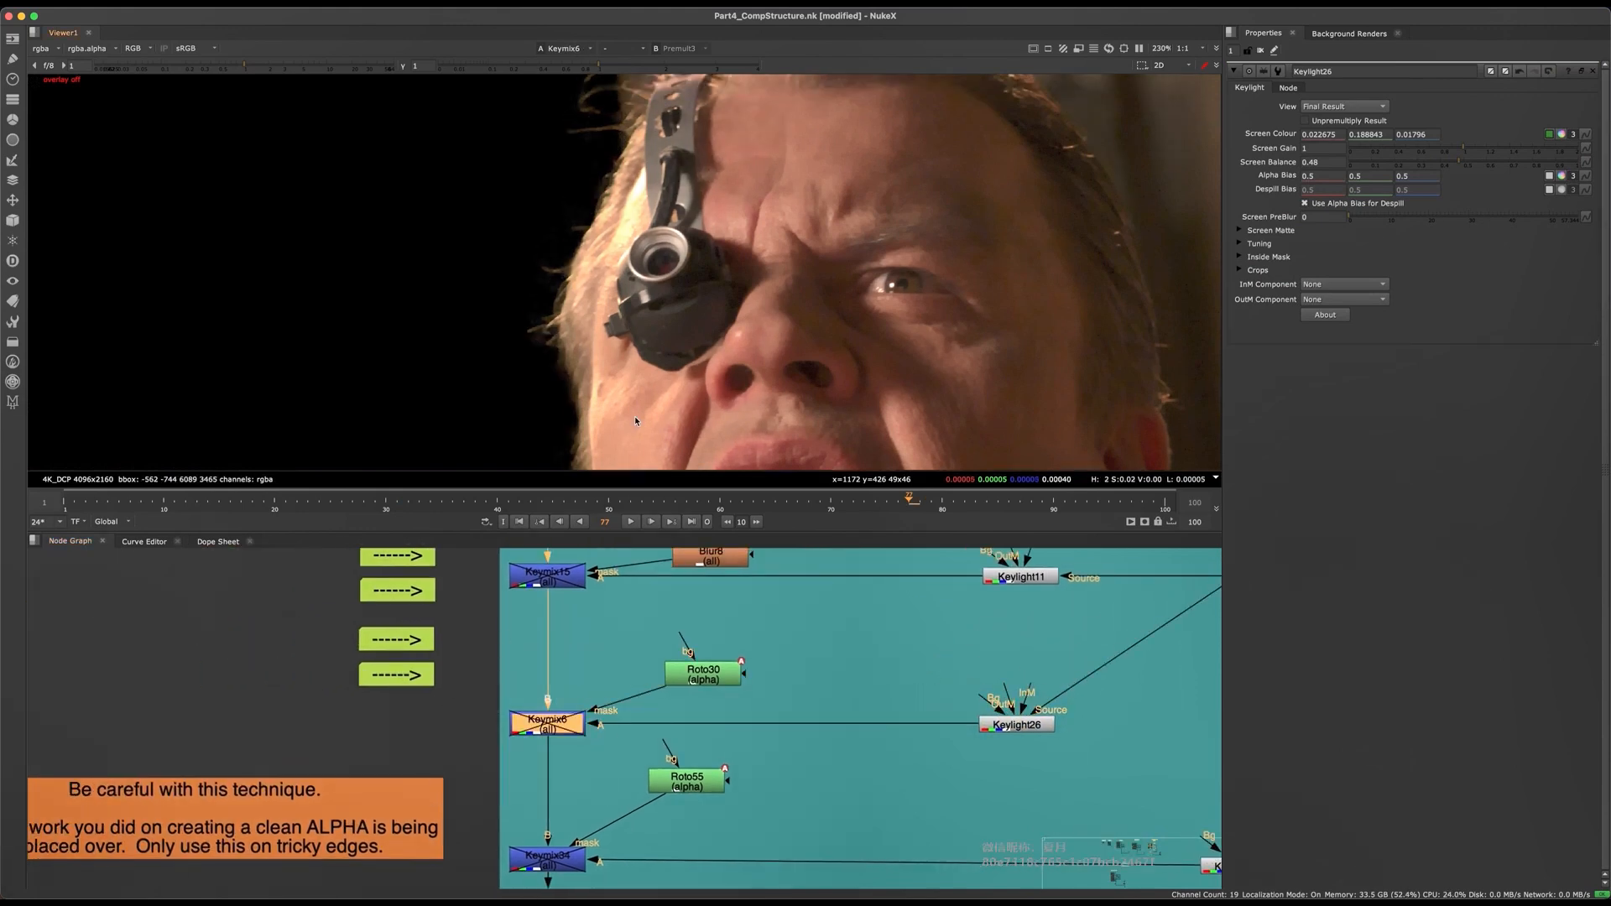
{"action": "scroll", "coordinate": [635, 415], "scroll_direction": "up", "scroll_amount": 6}
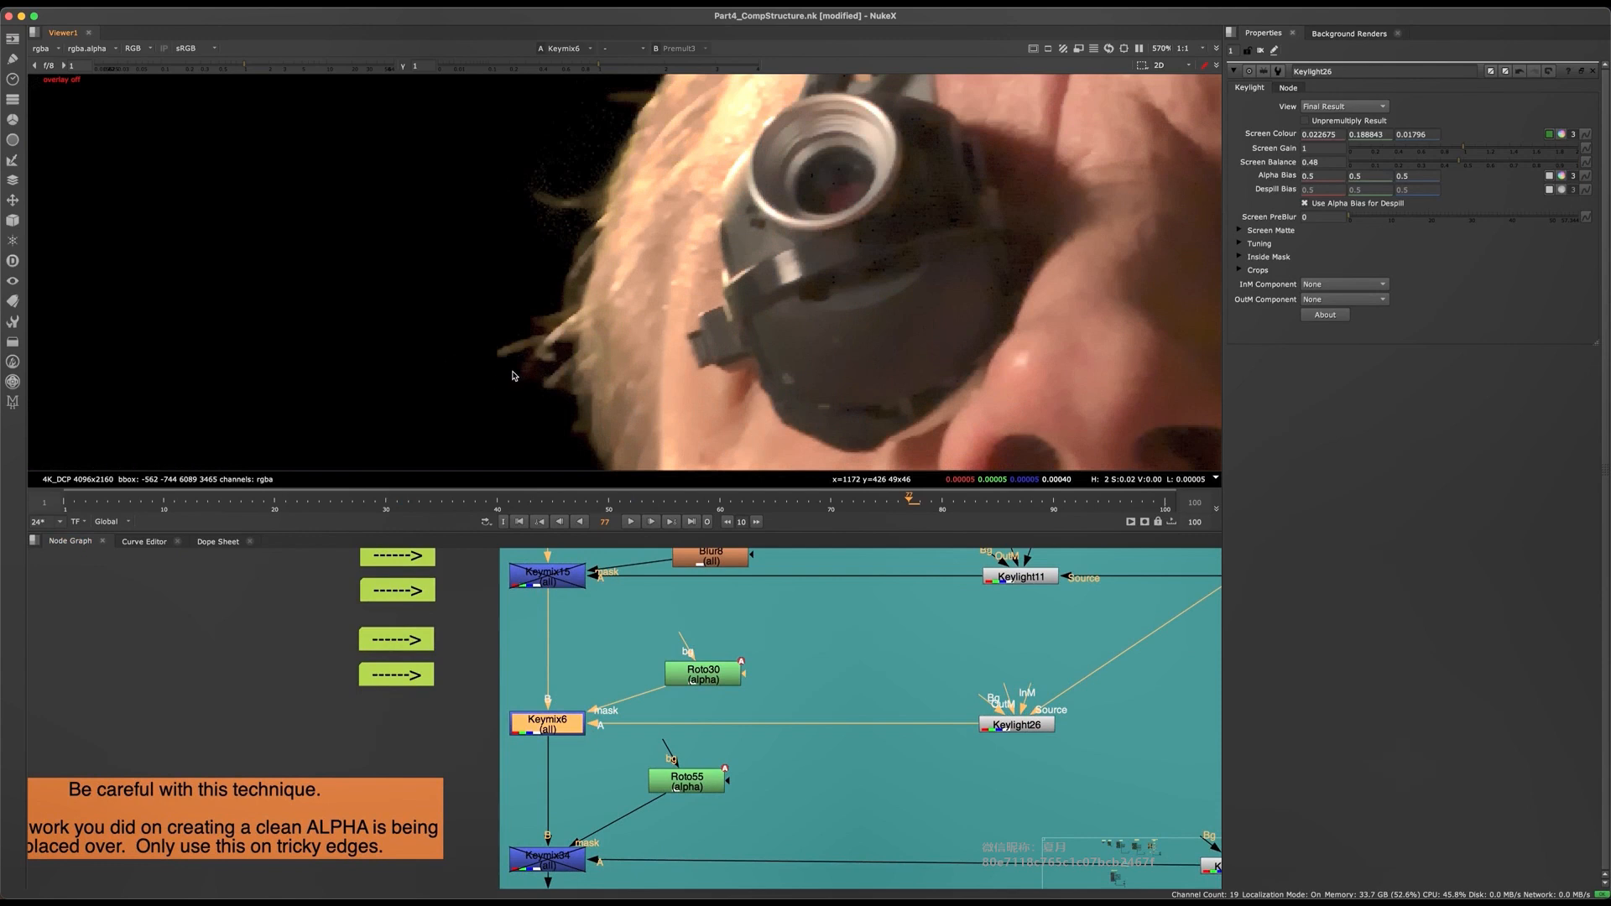
{"action": "key", "text": "d"}
{"action": "scroll", "coordinate": [660, 277], "scroll_direction": "down", "scroll_amount": 4}
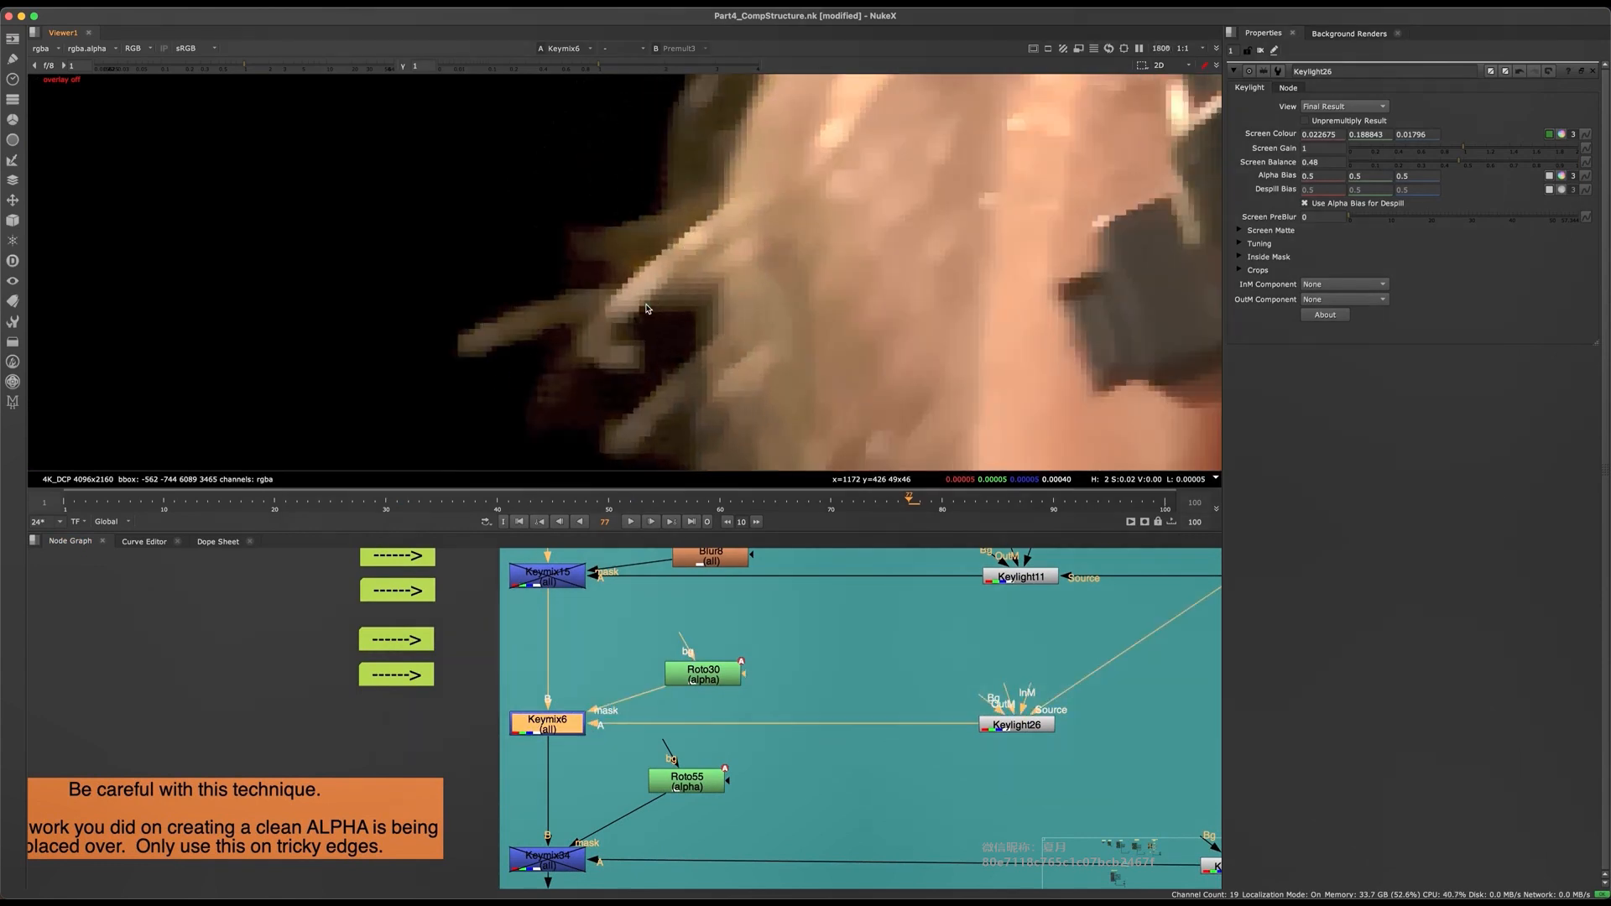
- Compare Keymix6 on and off in the alpha channel, and return the viewer to RGB
{"action": "key", "text": "a"}
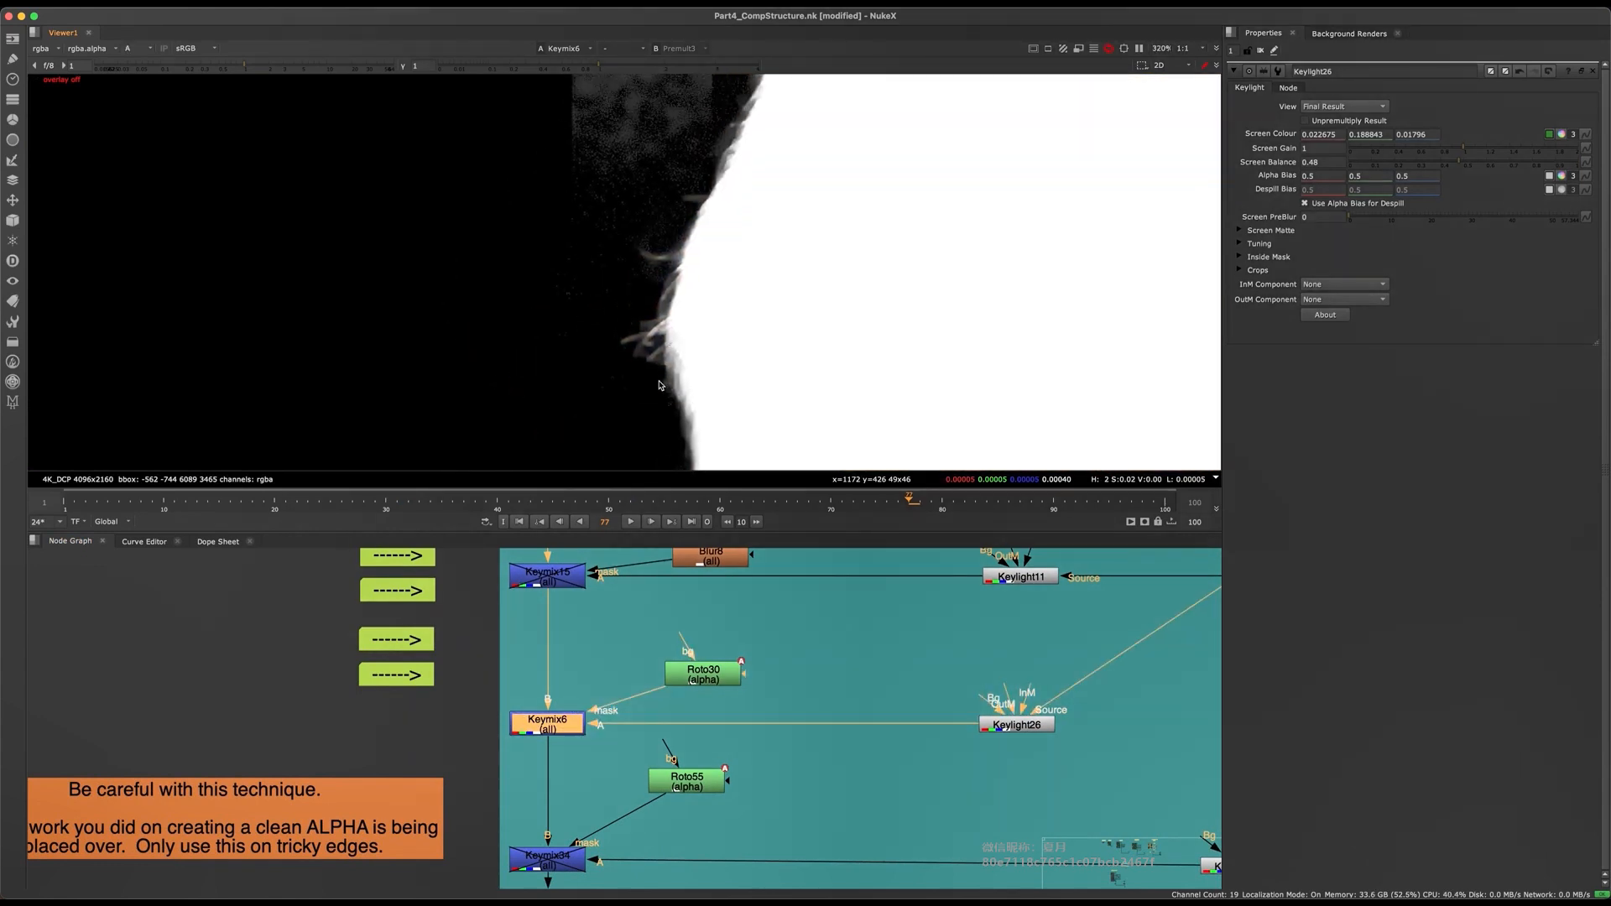
{"action": "key", "text": "d"}
{"action": "key", "text": "a"}
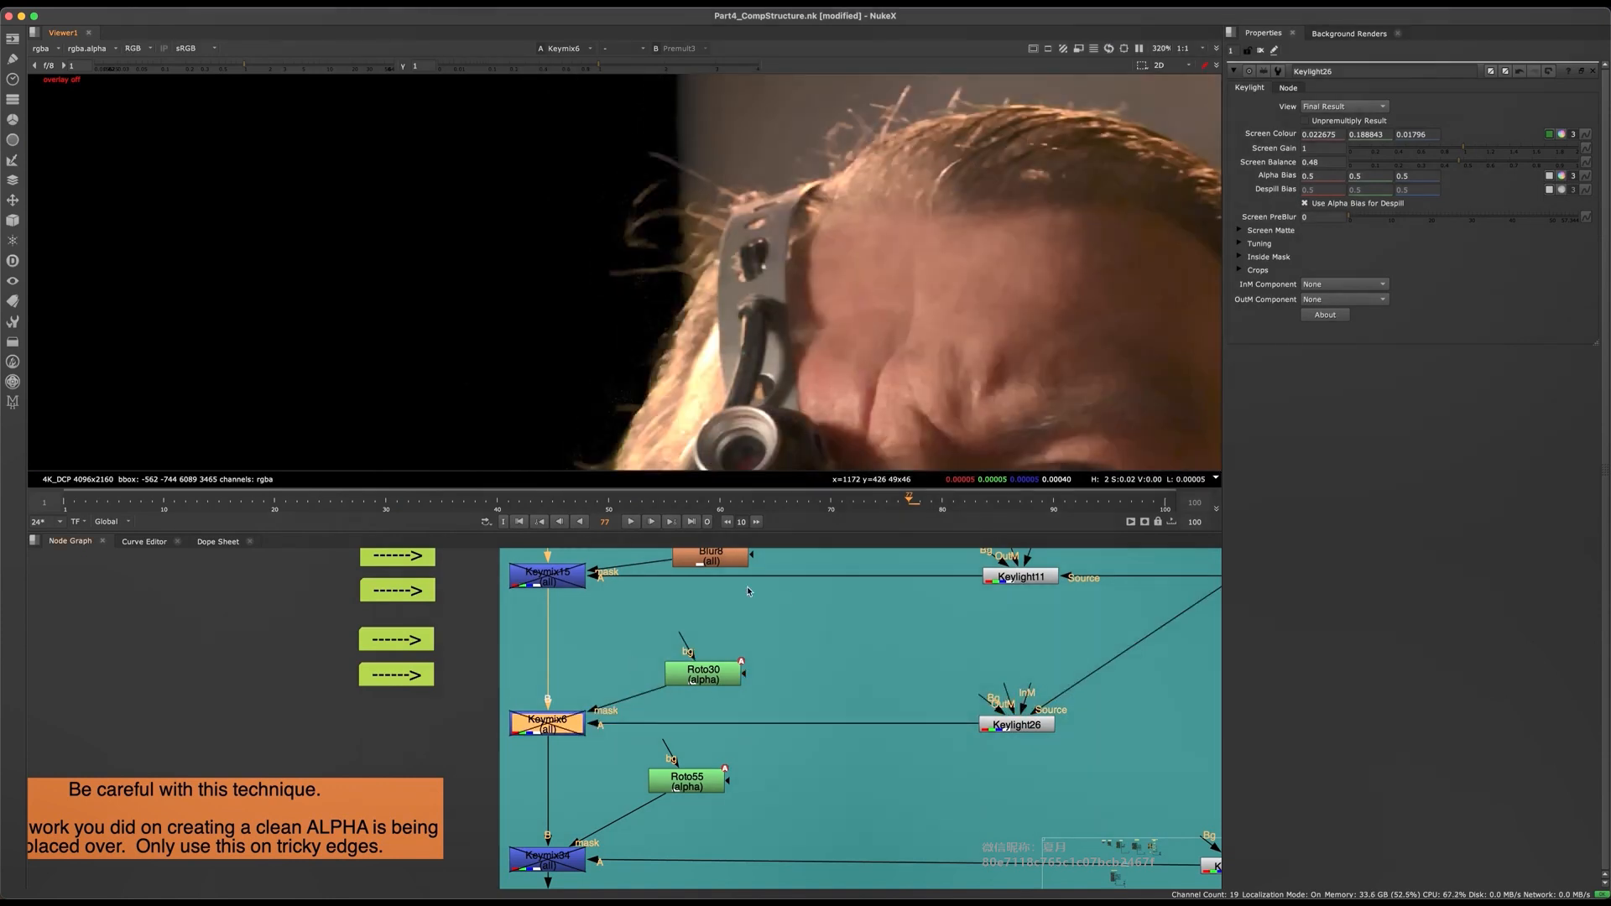
- Enable Keymix6, fed by Keylight26 and masked by Roto30, and view the full frame
{"action": "middle_click_drag", "start_coordinate": [1015, 730], "coordinate": [809, 730]}
{"action": "left_click", "coordinate": [804, 722]}
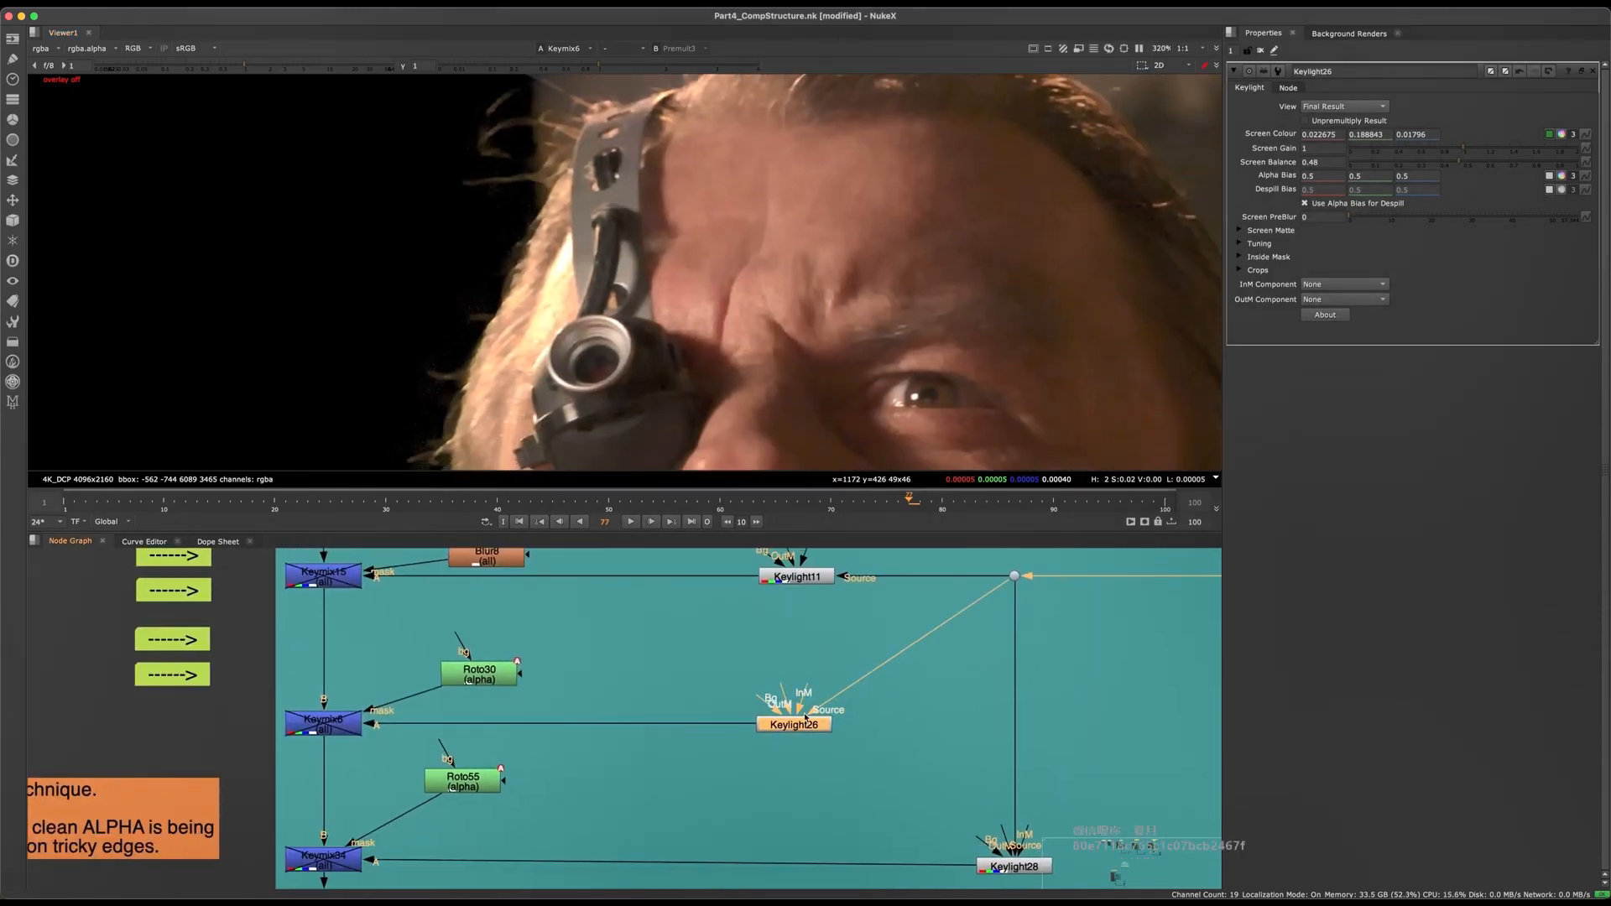
{"action": "middle_click_drag", "start_coordinate": [762, 690], "coordinate": [813, 604]}
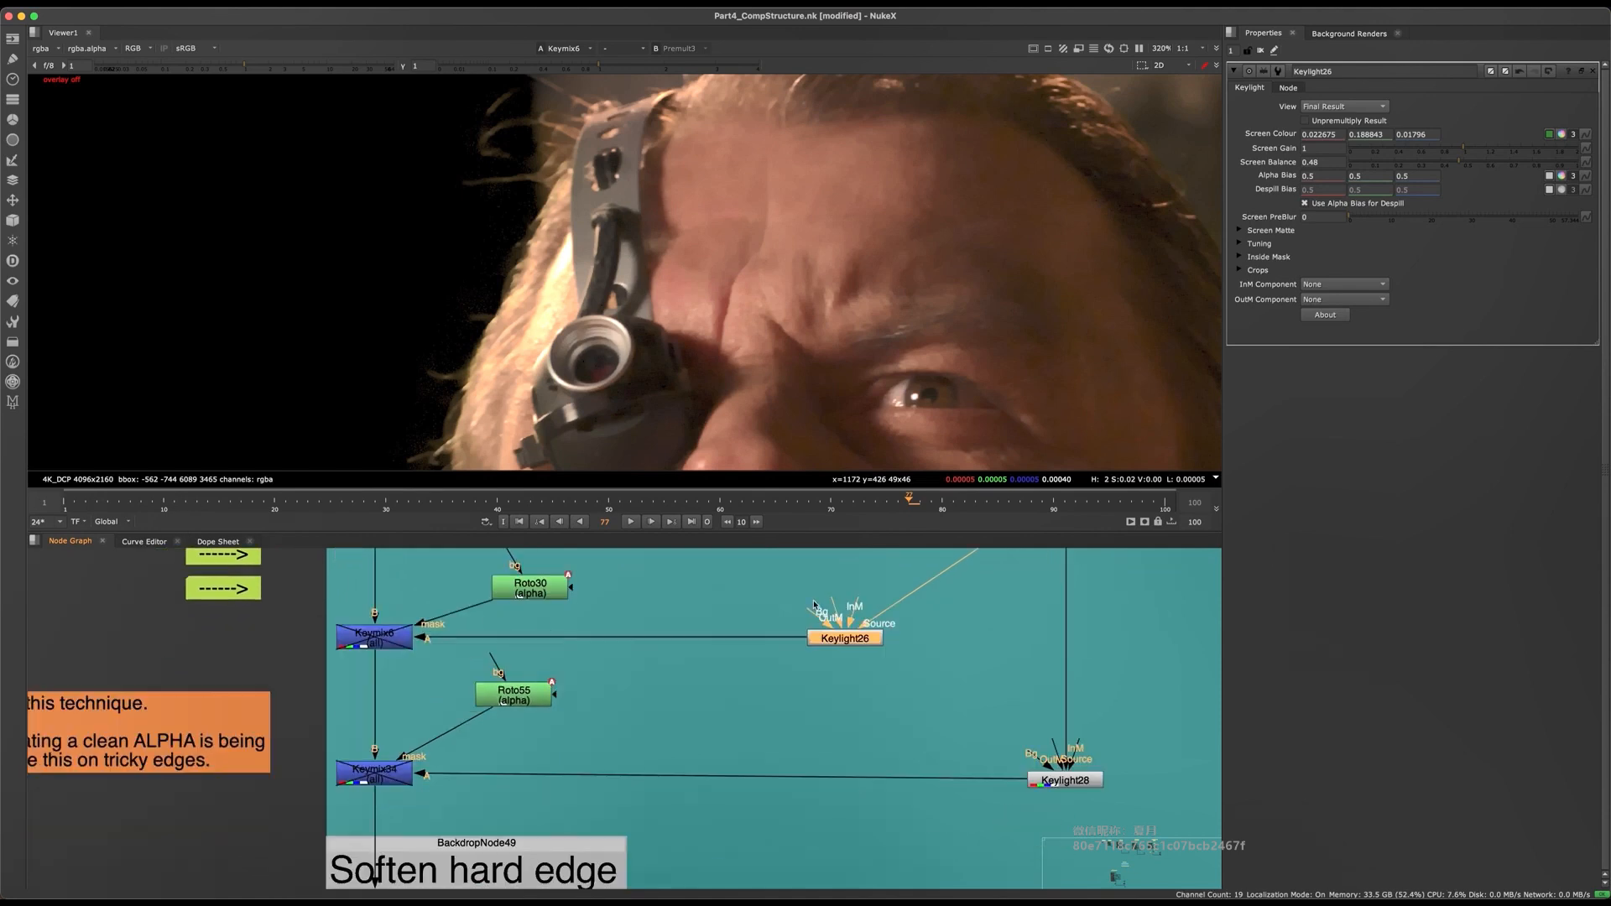
{"action": "middle_click_drag", "start_coordinate": [426, 586], "coordinate": [595, 623]}
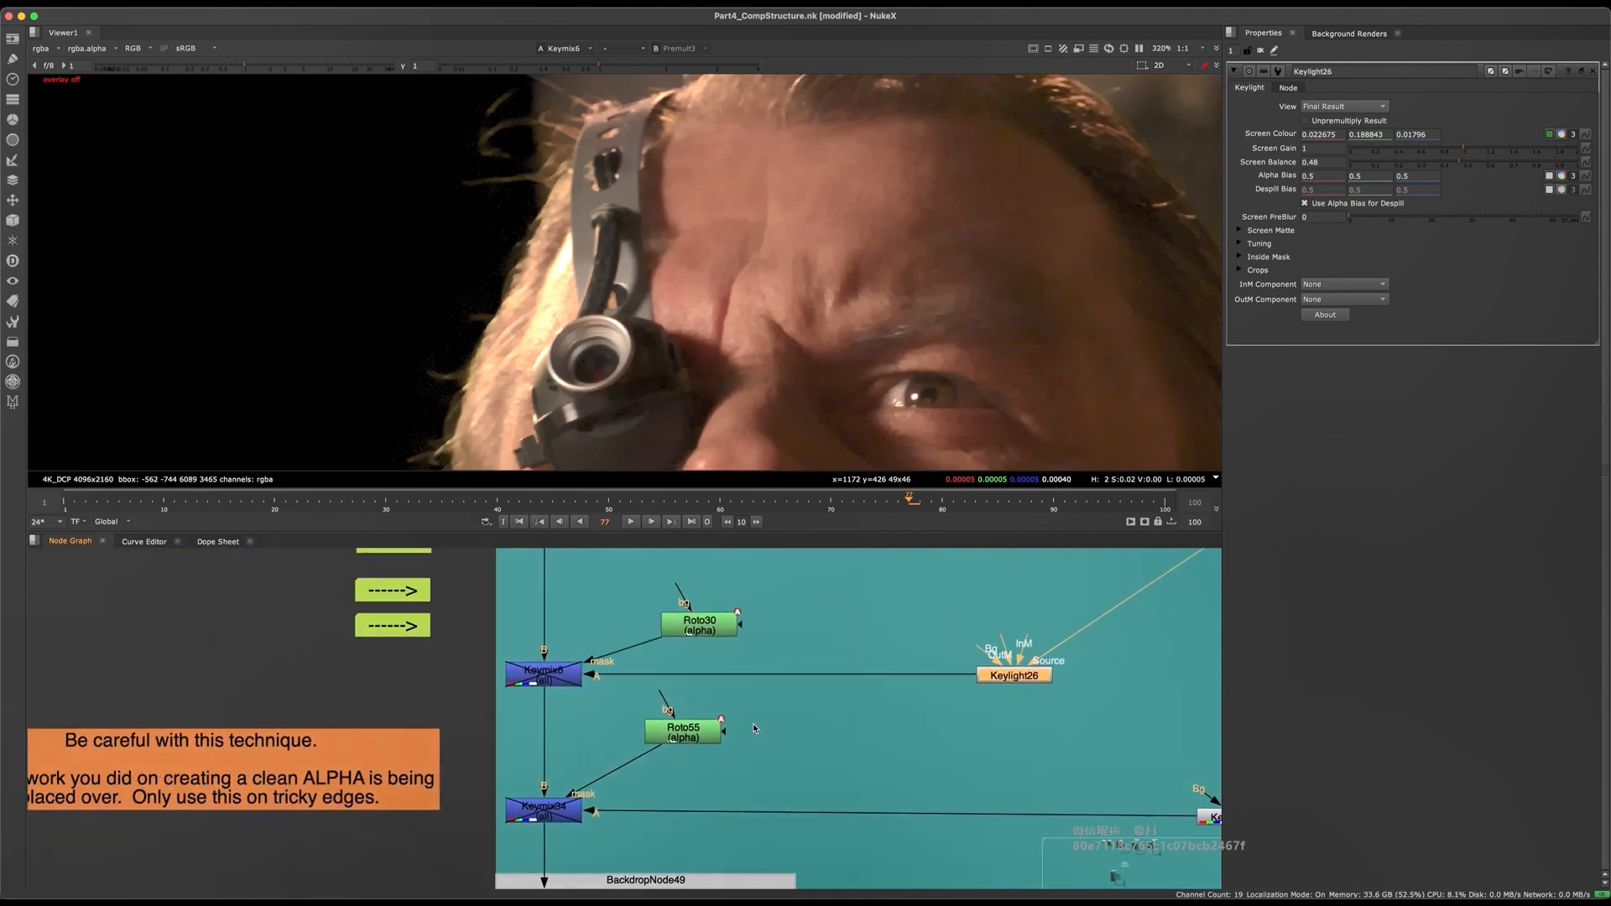
{"action": "left_click_drag", "start_coordinate": [597, 614], "coordinate": [479, 770]}
{"action": "key", "text": "d"}
{"action": "left_click", "coordinate": [544, 671]}
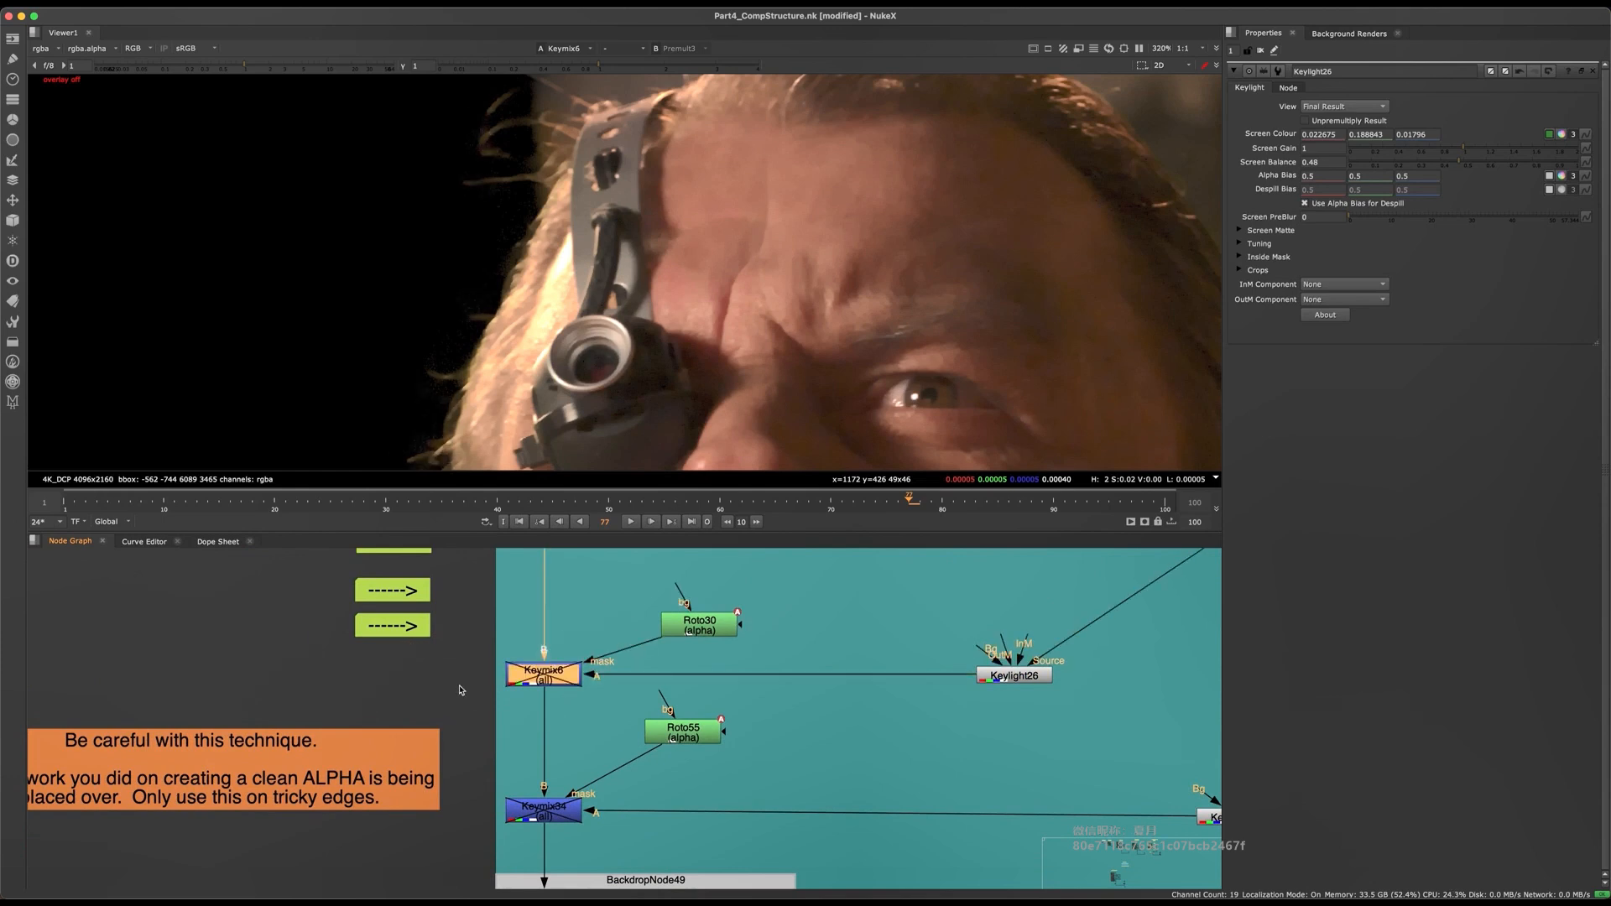
{"action": "scroll", "coordinate": [592, 379], "scroll_direction": "down", "scroll_amount": 6}
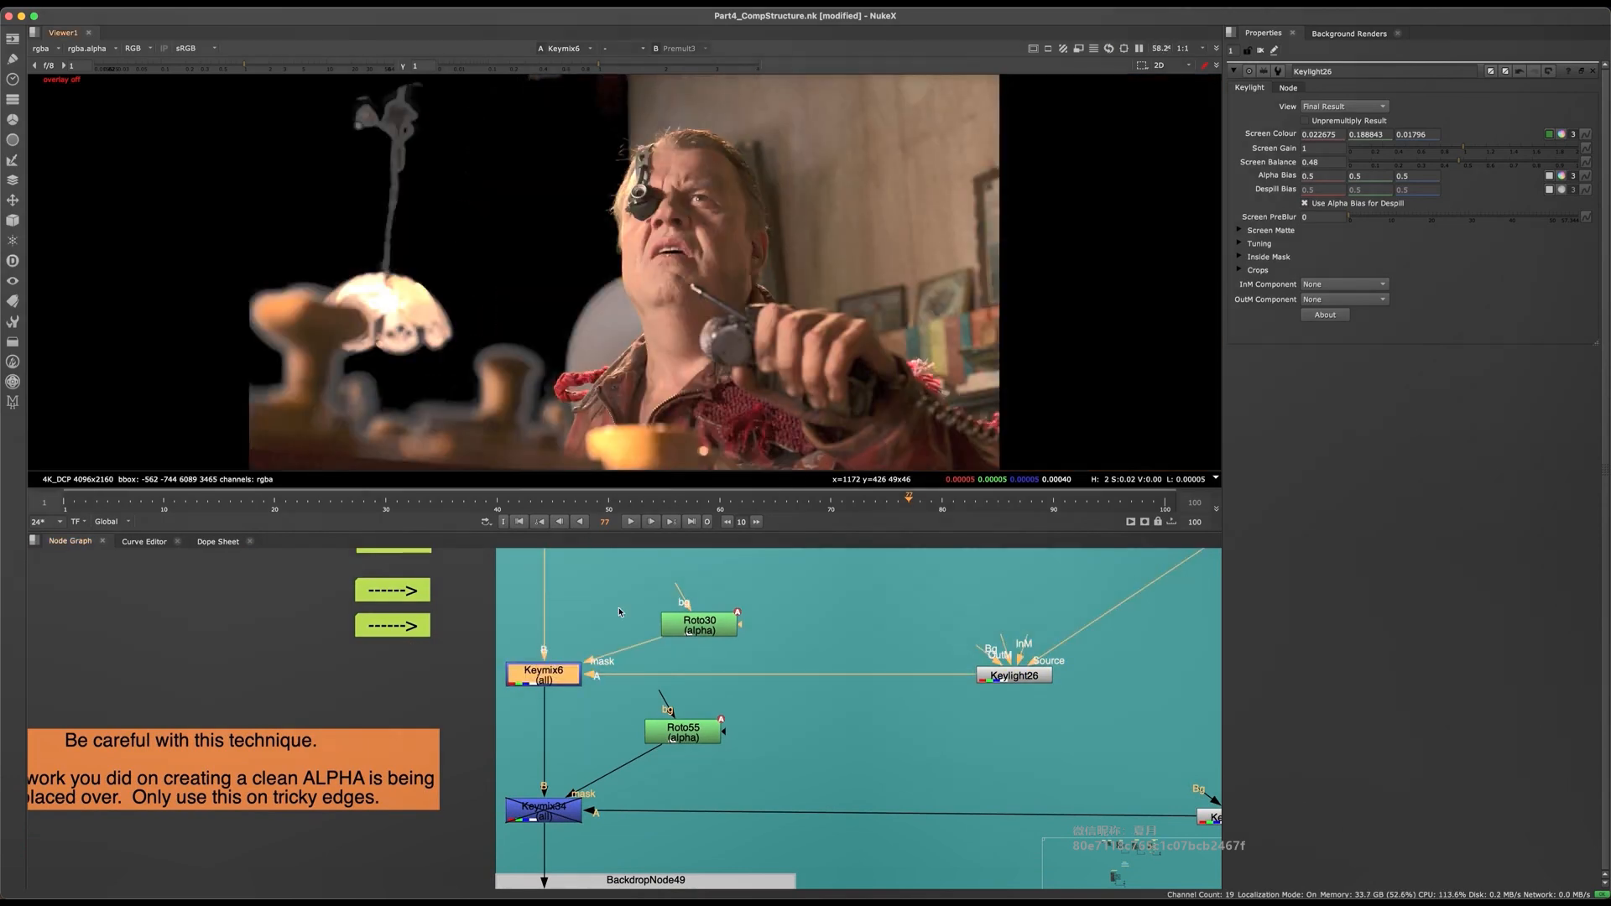
- Maximize the node graph and view the whole comp's node tree
{"action": "middle_click_drag", "start_coordinate": [605, 663], "coordinate": [619, 811]}
{"action": "scroll", "coordinate": [629, 692], "scroll_direction": "down", "scroll_amount": 5}
{"action": "key", "text": "space"}
{"action": "scroll", "coordinate": [654, 666], "scroll_direction": "down", "scroll_amount": 6}
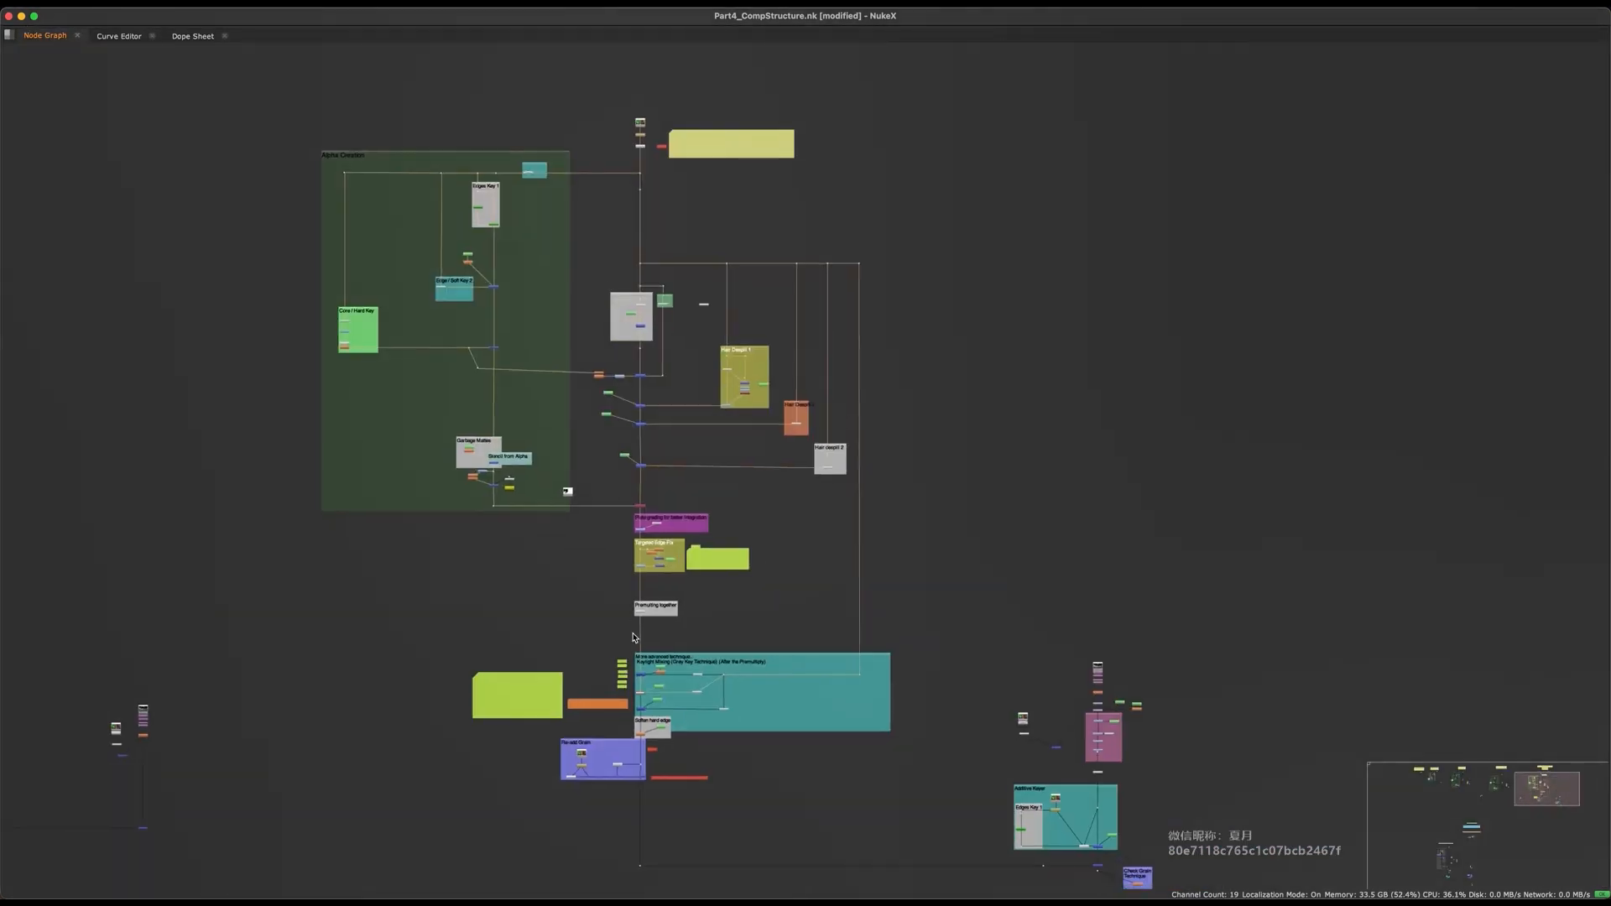
- Examine the node graph from the alpha creation and despill branches down to the Keylight Mixing backdrop after the premultiply
{"action": "middle_click_drag", "start_coordinate": [620, 437], "coordinate": [679, 549]}
{"action": "left_click_drag", "start_coordinate": [665, 229], "coordinate": [328, 649]}
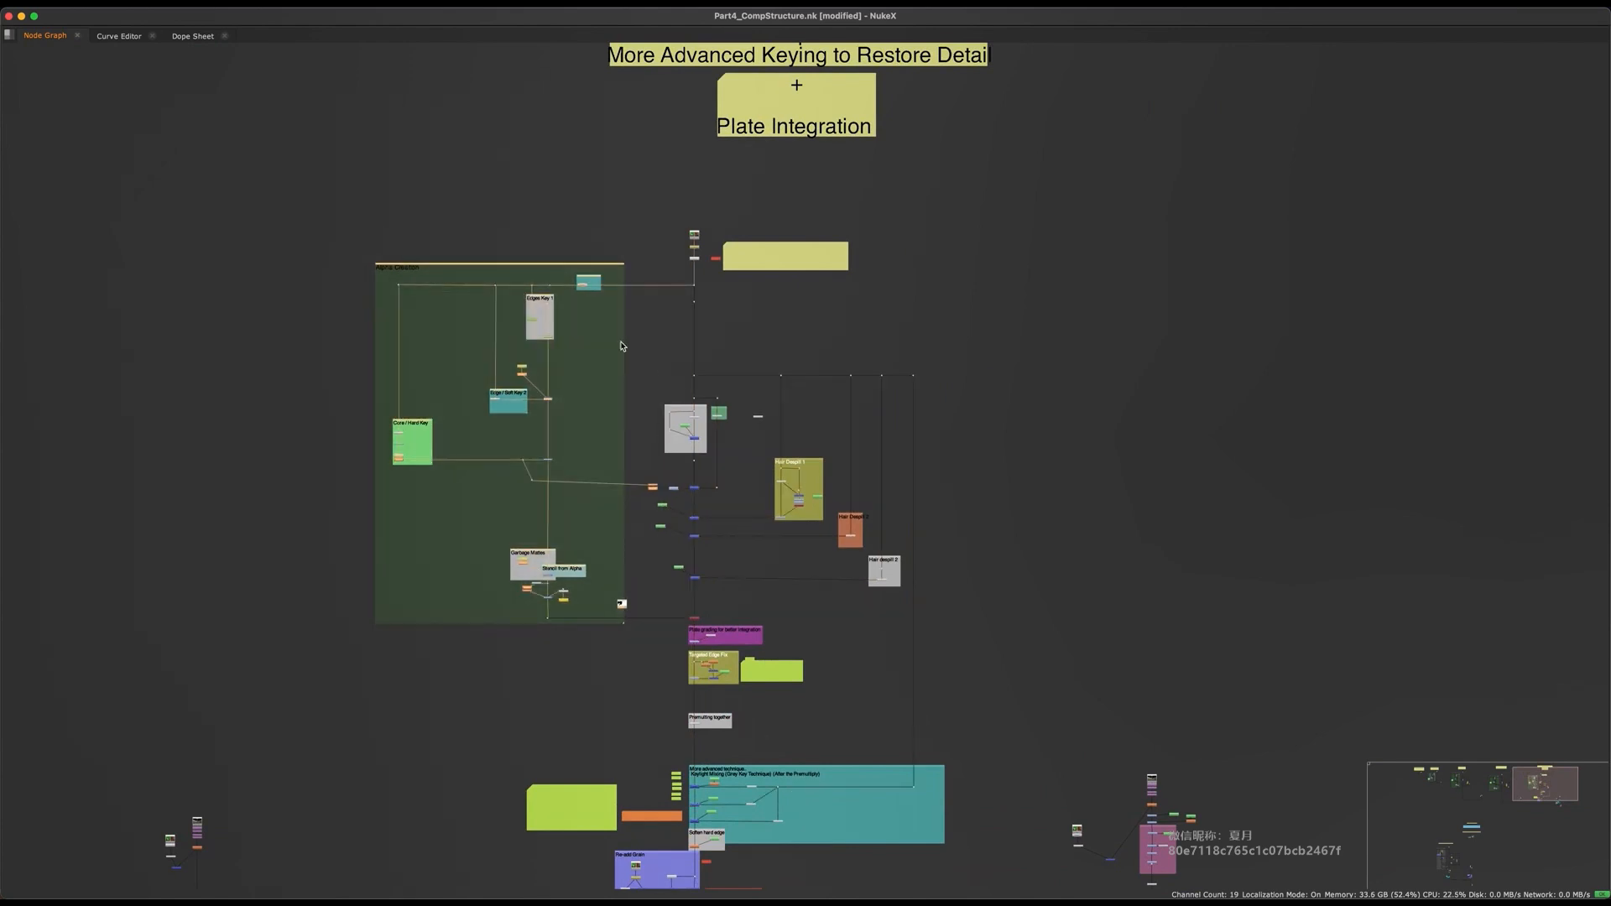
{"action": "left_click_drag", "start_coordinate": [622, 342], "coordinate": [986, 621]}
{"action": "scroll", "coordinate": [723, 507], "scroll_direction": "up", "scroll_amount": 2}
{"action": "middle_click_drag", "start_coordinate": [702, 408], "coordinate": [763, 433]}
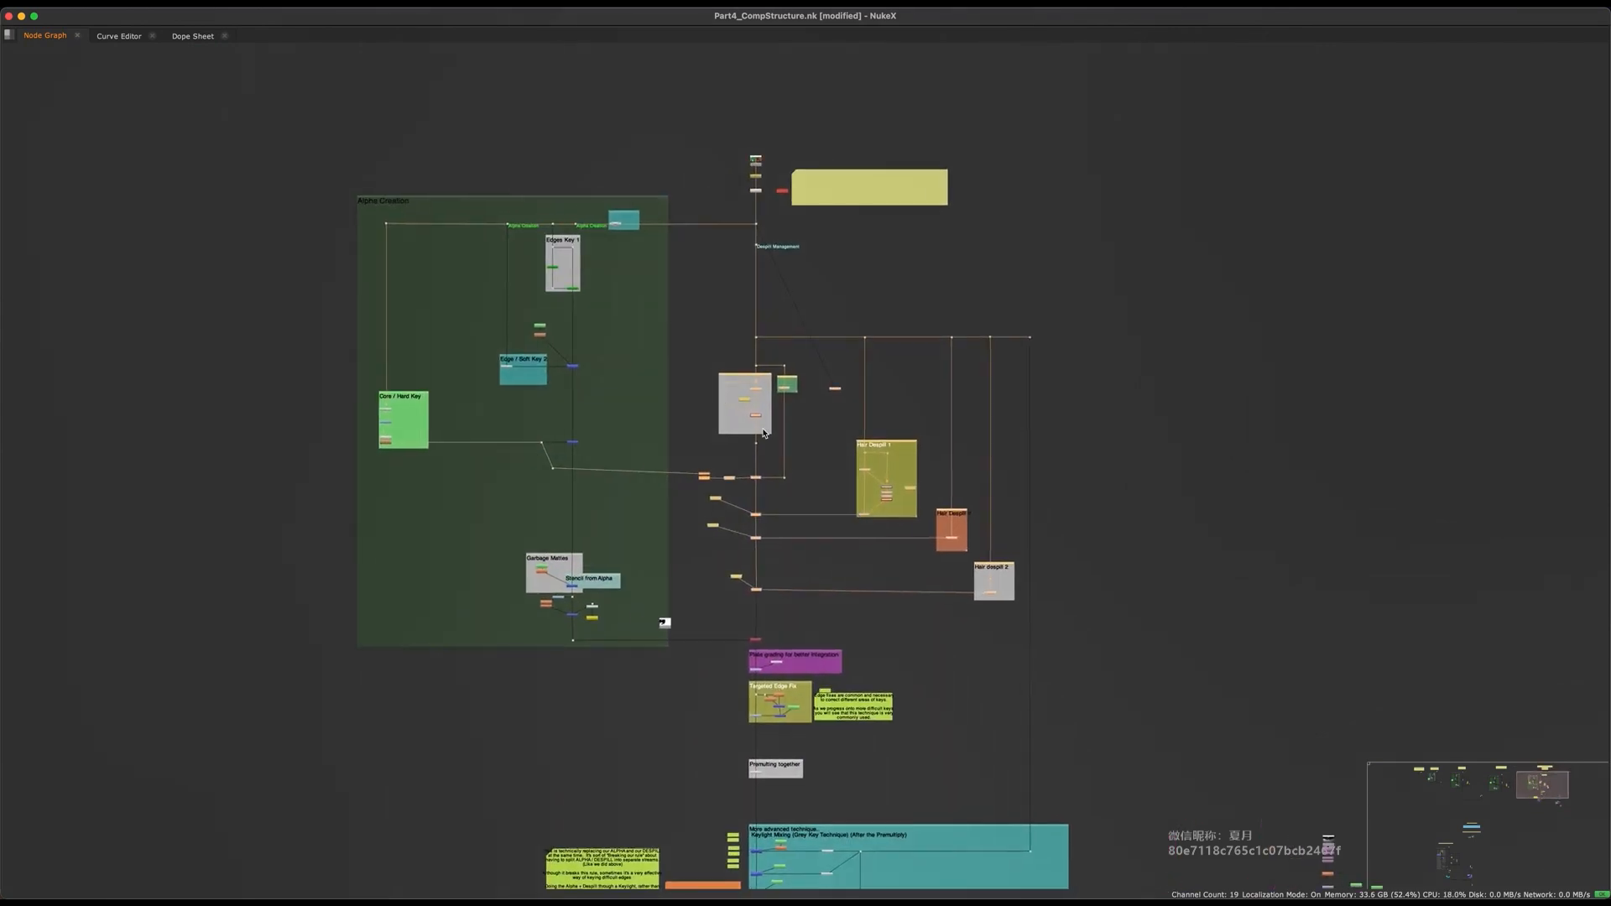
{"action": "left_click", "coordinate": [662, 626]}
{"action": "middle_click_drag", "start_coordinate": [662, 626], "coordinate": [572, 406]}
{"action": "scroll", "coordinate": [739, 544], "scroll_direction": "up", "scroll_amount": 8}
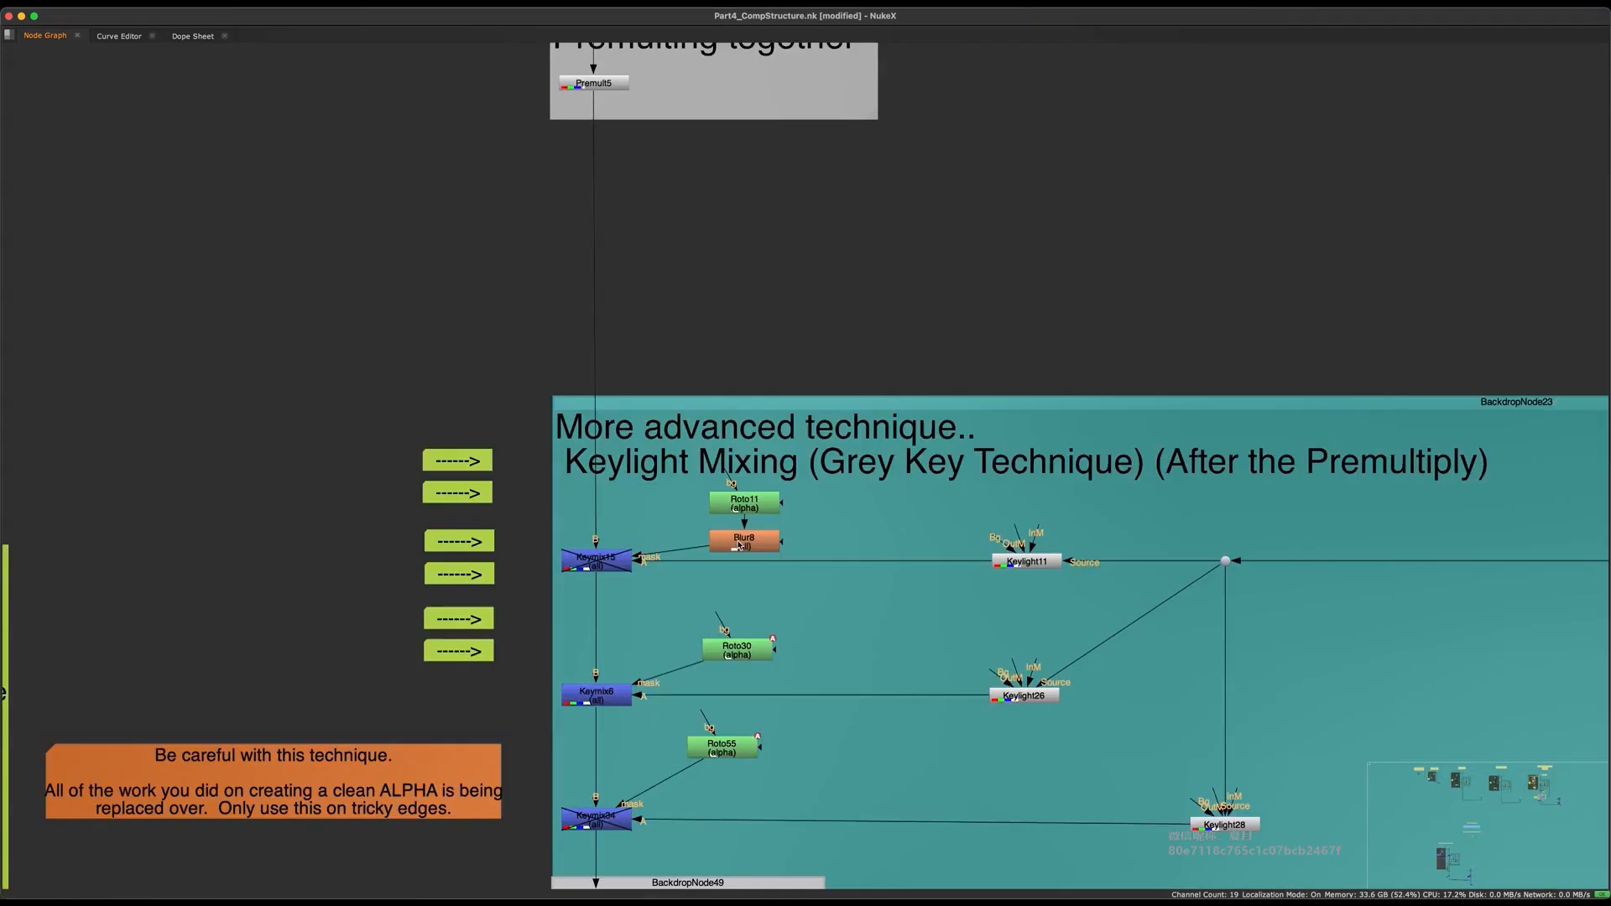
{"action": "middle_click_drag", "start_coordinate": [653, 683], "coordinate": [673, 632]}
{"action": "scroll", "coordinate": [673, 632], "scroll_direction": "up", "scroll_amount": 3}
{"action": "left_click_drag", "start_coordinate": [683, 551], "coordinate": [458, 748]}
{"action": "middle_click_drag", "start_coordinate": [626, 706], "coordinate": [567, 794]}
- Restore the split layout and display Keylight26's output in the viewer
{"action": "key", "text": "space"}
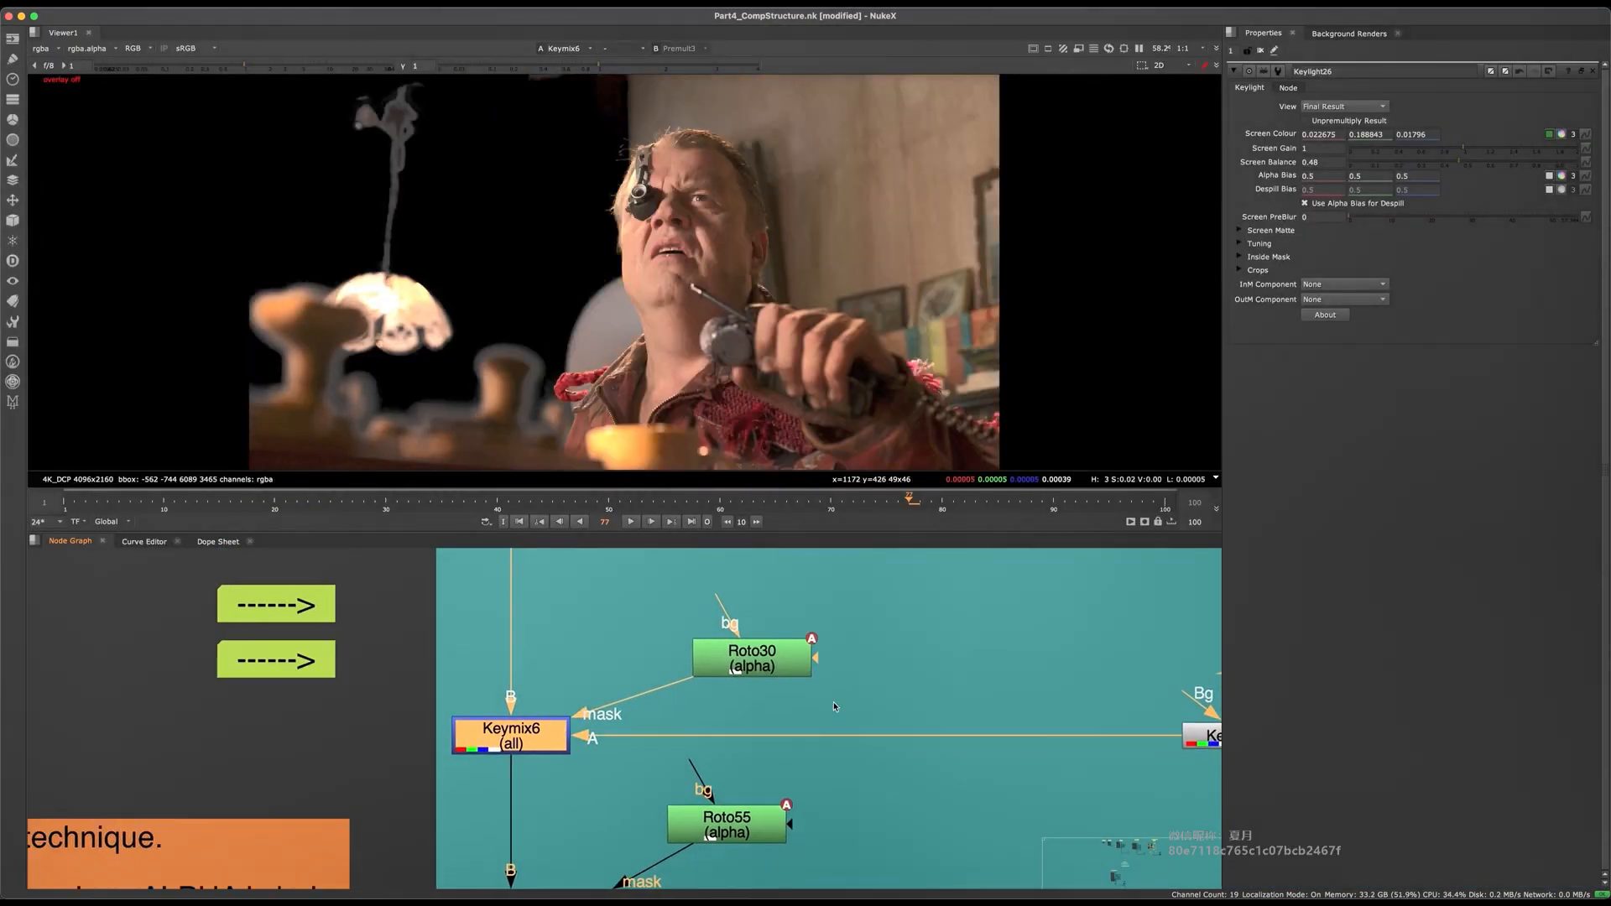
{"action": "middle_click_drag", "start_coordinate": [833, 701], "coordinate": [584, 643]}
{"action": "left_click", "coordinate": [977, 676]}
{"action": "key", "text": "1"}
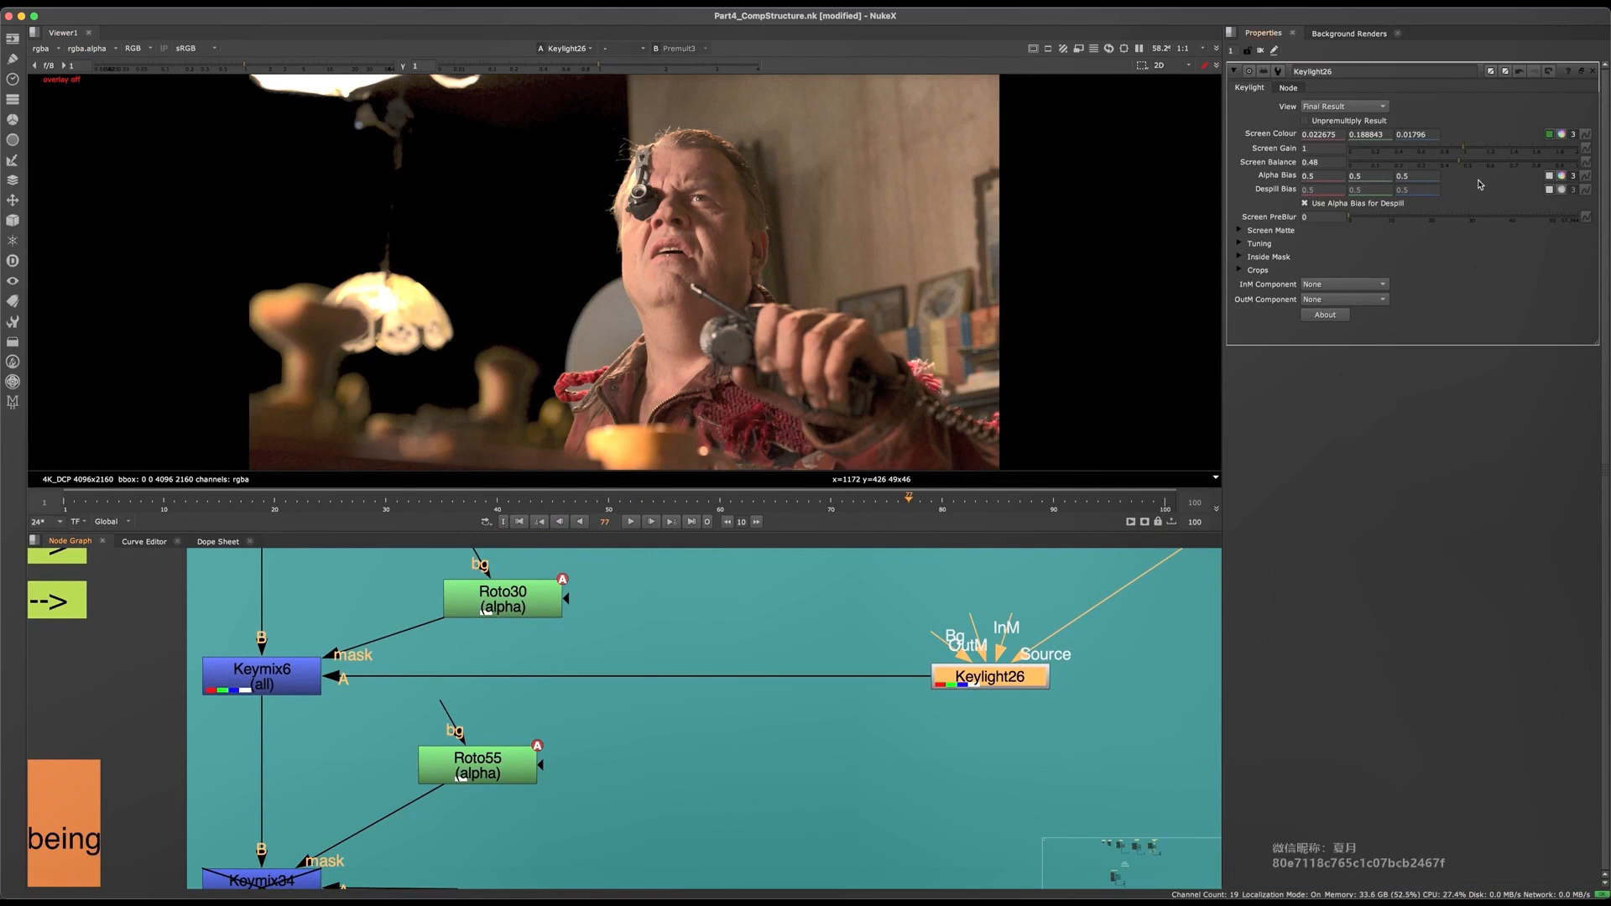
- Disable Keymix6, review the Premulting together and Keylight Mixing sections in the maximized node graph, and return to the face in the viewer
{"action": "middle_click_drag", "start_coordinate": [397, 581], "coordinate": [587, 599]}
{"action": "left_click_drag", "start_coordinate": [587, 599], "coordinate": [331, 808]}
{"action": "key", "text": "d"}
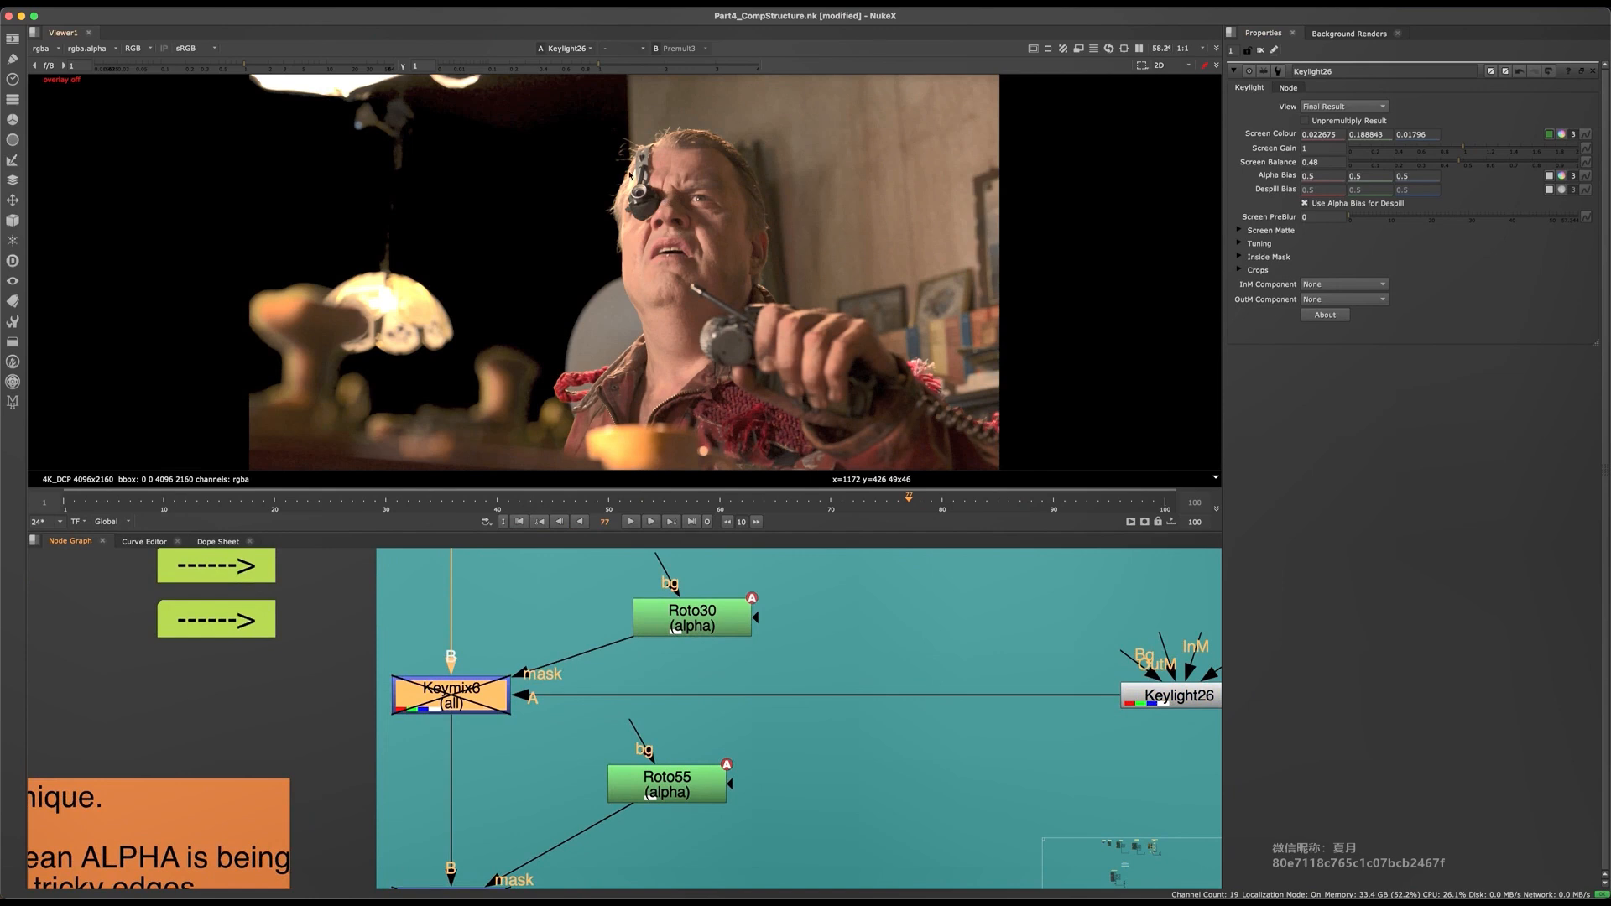
{"action": "key", "text": "d"}
{"action": "middle_click_drag", "start_coordinate": [476, 678], "coordinate": [590, 826]}
{"action": "scroll", "coordinate": [595, 683], "scroll_direction": "down", "scroll_amount": 5}
{"action": "key", "text": "space"}
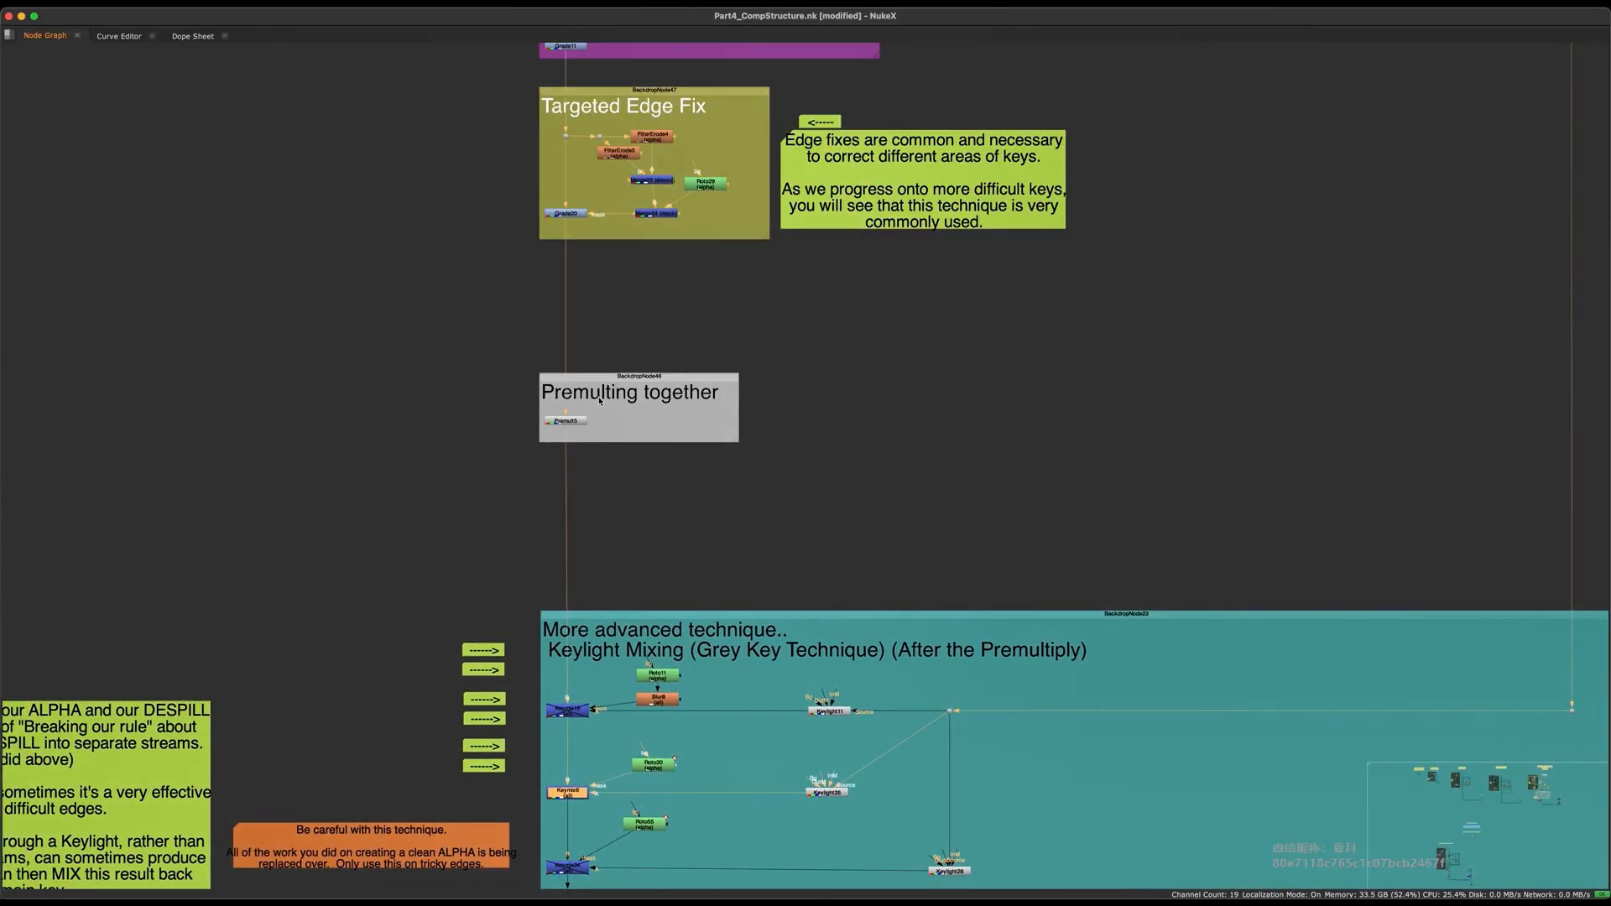
{"action": "scroll", "coordinate": [550, 756], "scroll_direction": "up", "scroll_amount": 3}
{"action": "key", "text": "space"}
{"action": "scroll", "coordinate": [661, 445], "scroll_direction": "up", "scroll_amount": 5}
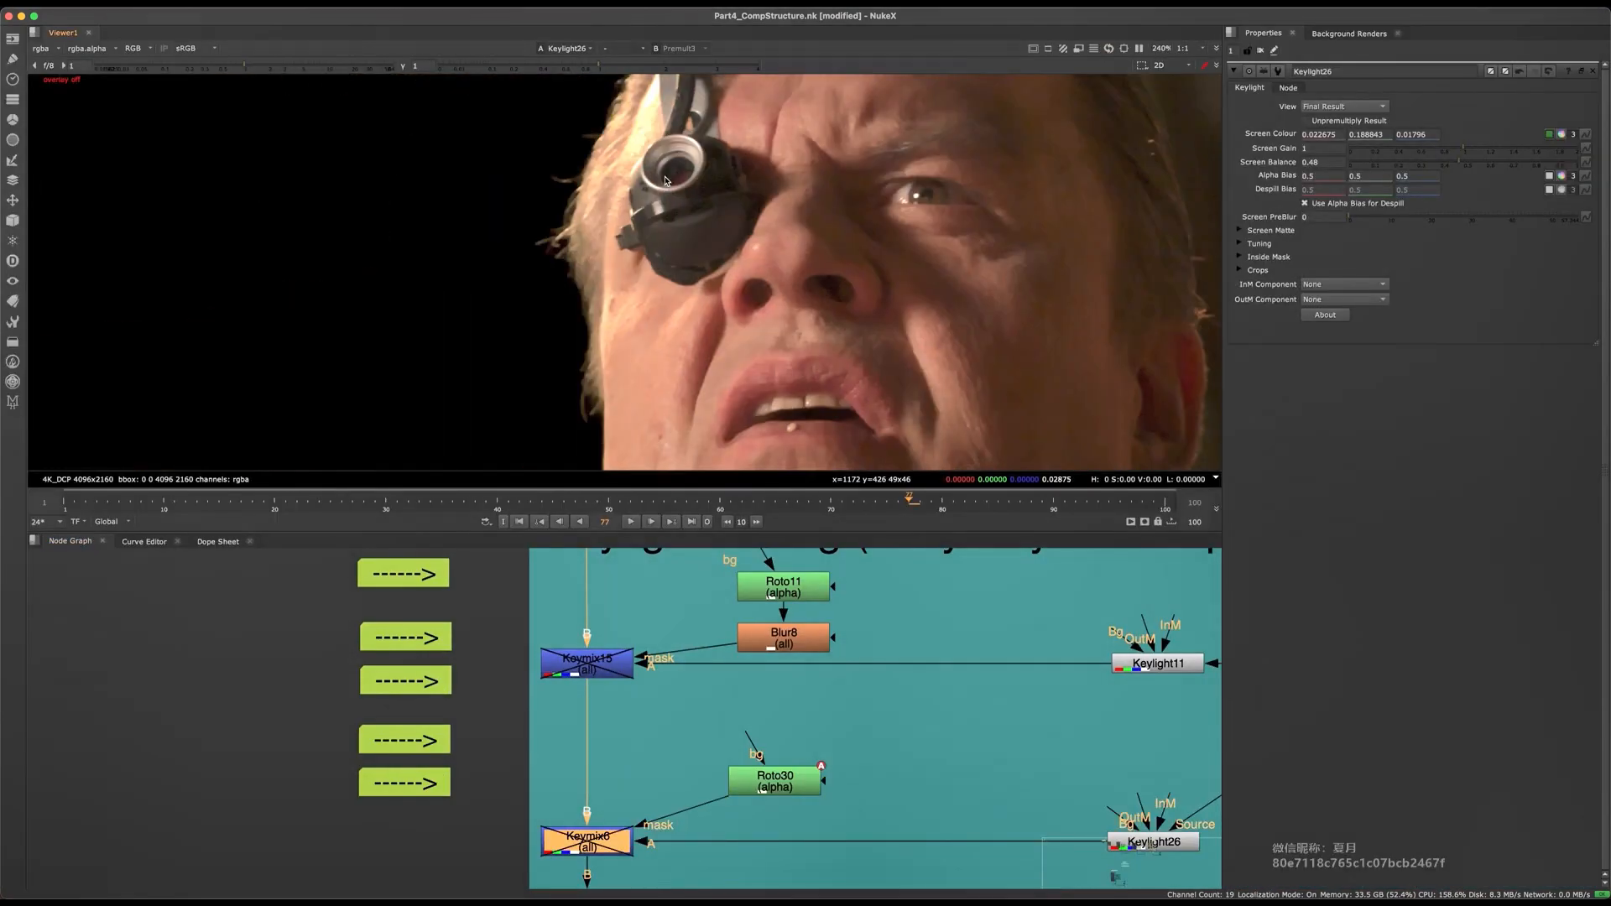
- Enable Keymix6 and inspect its output close up on the hairs beside the eyepiece
{"action": "key", "text": "d"}
{"action": "key", "text": "1"}
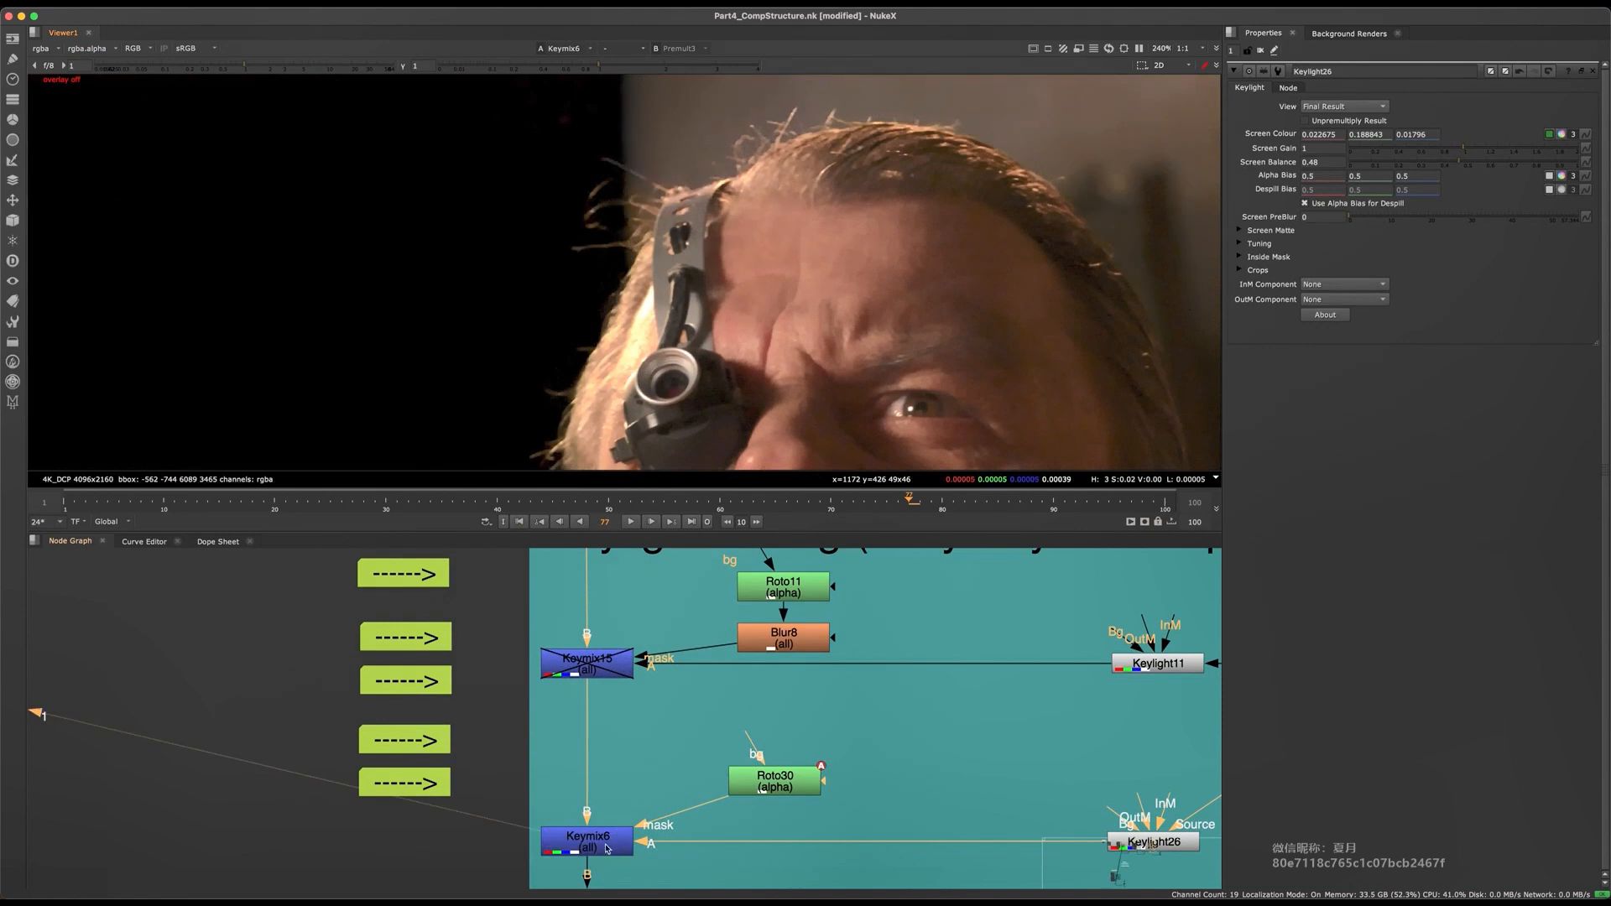
{"action": "left_click", "coordinate": [606, 847]}
{"action": "middle_click_drag", "start_coordinate": [568, 430], "coordinate": [595, 356]}
{"action": "scroll", "coordinate": [595, 356], "scroll_direction": "up", "scroll_amount": 6}
{"action": "middle_click_drag", "start_coordinate": [637, 724], "coordinate": [640, 710]}
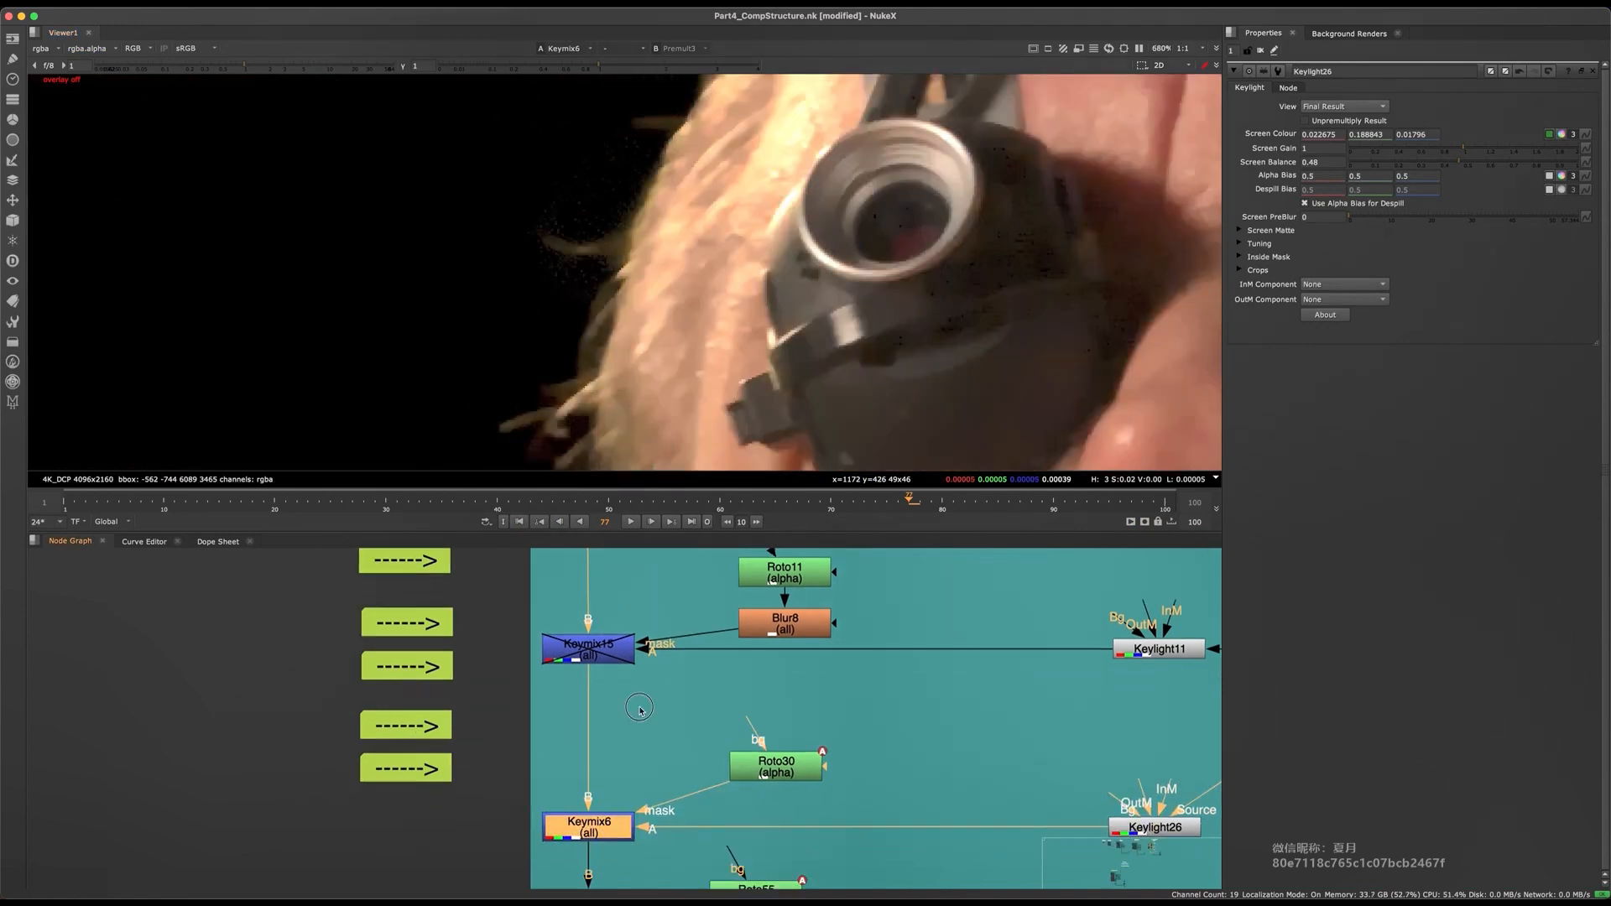
- Display the comp's final output from the end of the tree and inspect the hairs around the headband
{"action": "scroll", "coordinate": [639, 710], "scroll_direction": "down", "scroll_amount": 6}
{"action": "middle_click_drag", "start_coordinate": [1072, 731], "coordinate": [819, 660]}
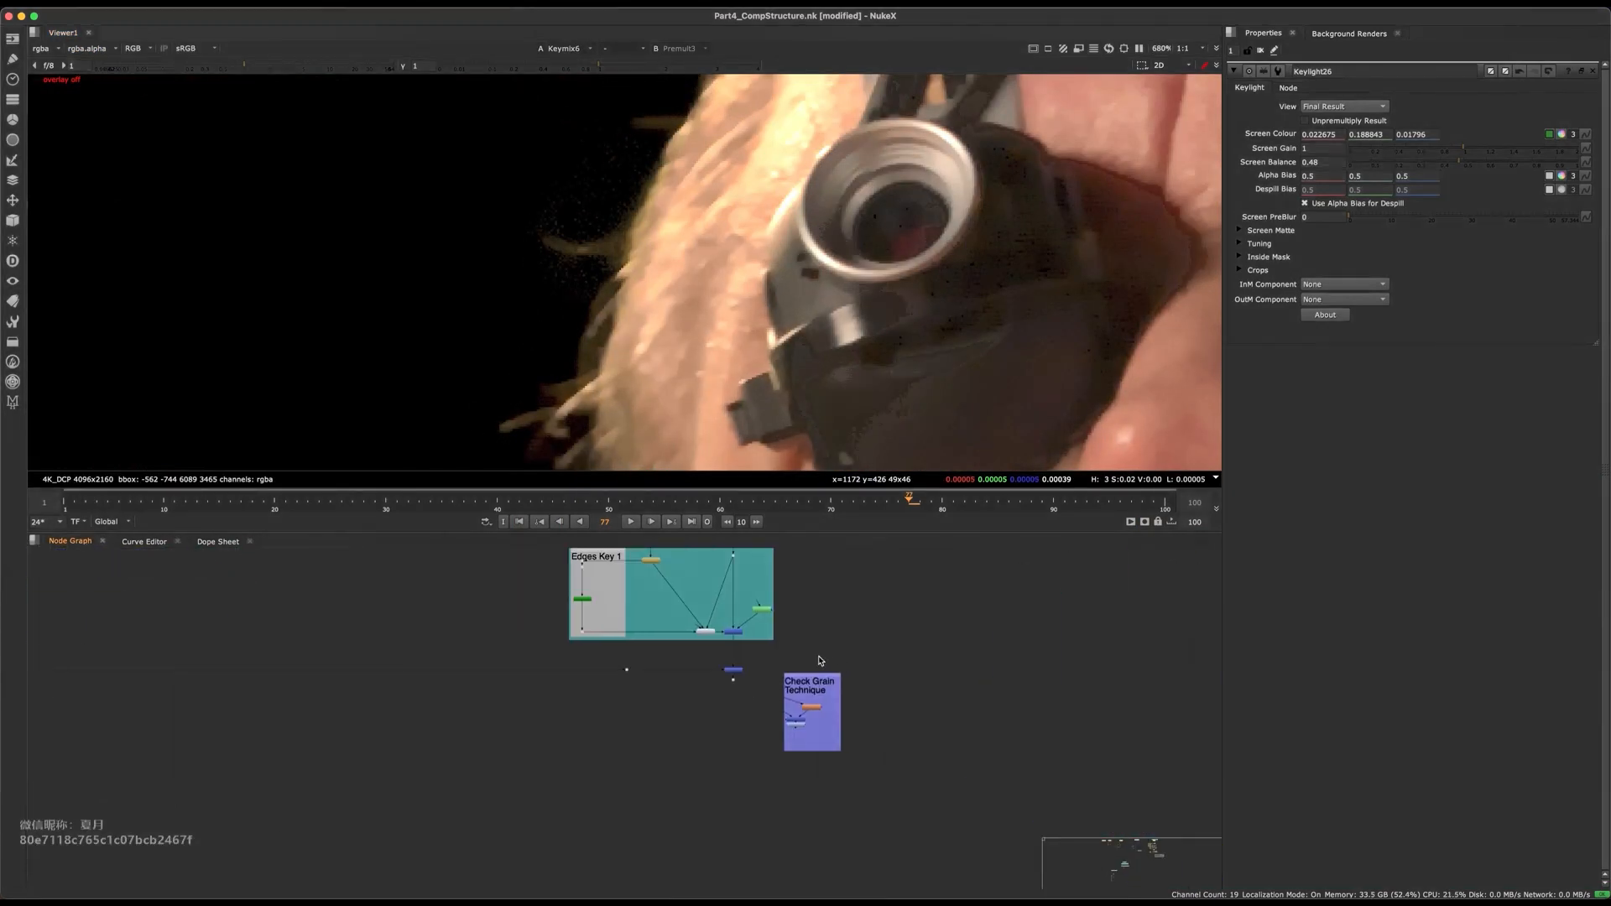
{"action": "key", "text": "1"}
{"action": "scroll", "coordinate": [670, 775], "scroll_direction": "down", "scroll_amount": 2}
{"action": "middle_click_drag", "start_coordinate": [545, 613], "coordinate": [1004, 846]}
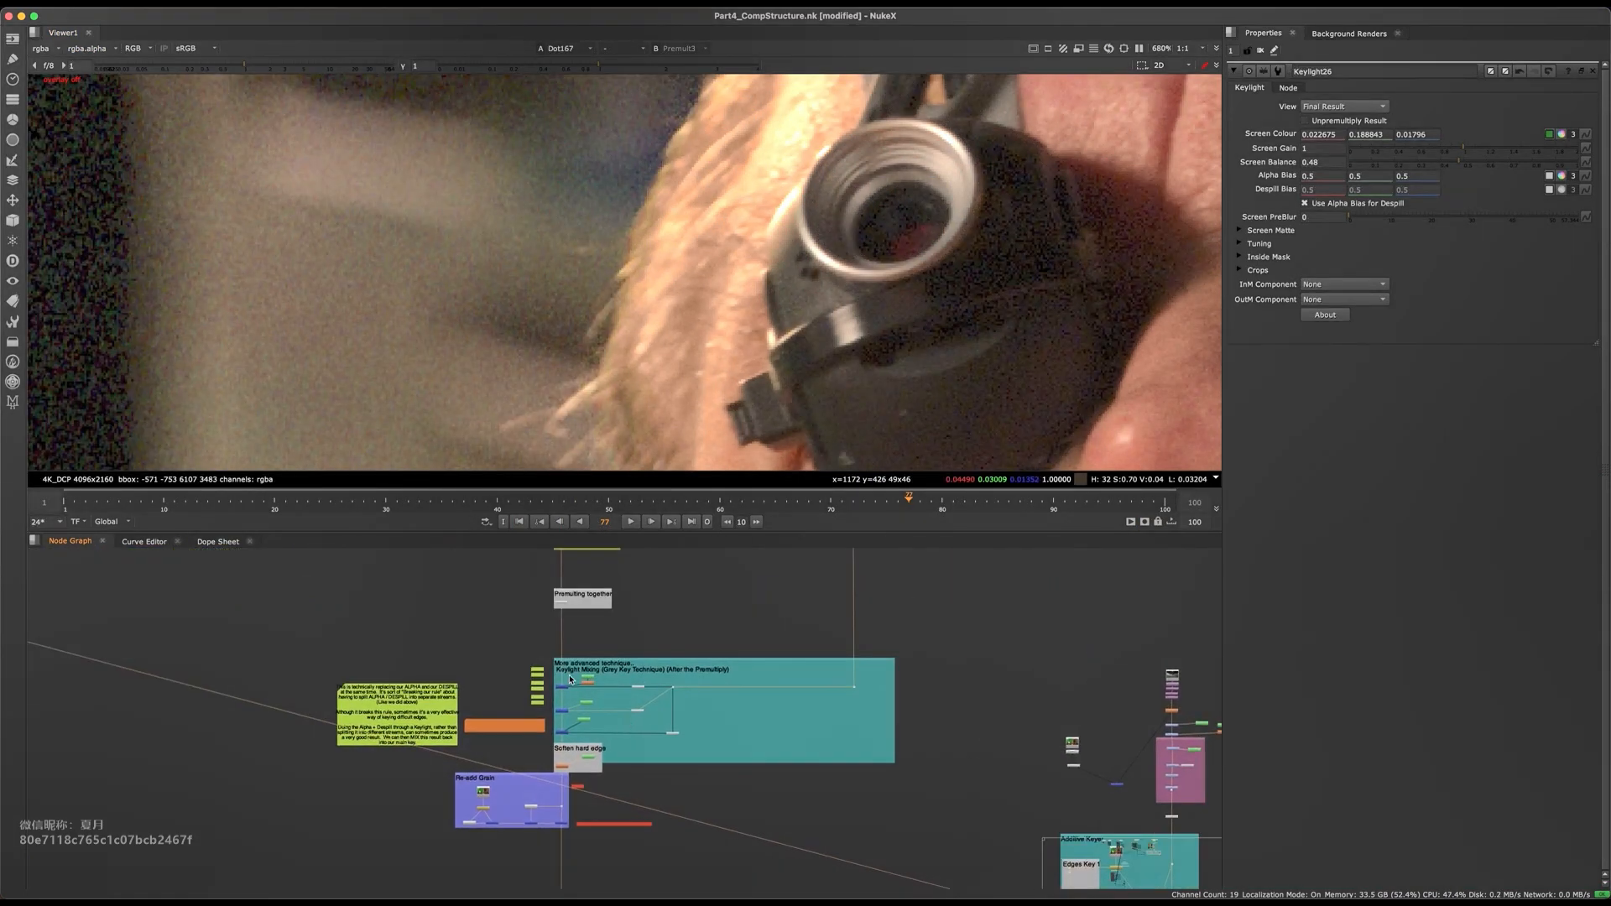
{"action": "scroll", "coordinate": [571, 697], "scroll_direction": "up", "scroll_amount": 8}
{"action": "left_click", "coordinate": [534, 716]}
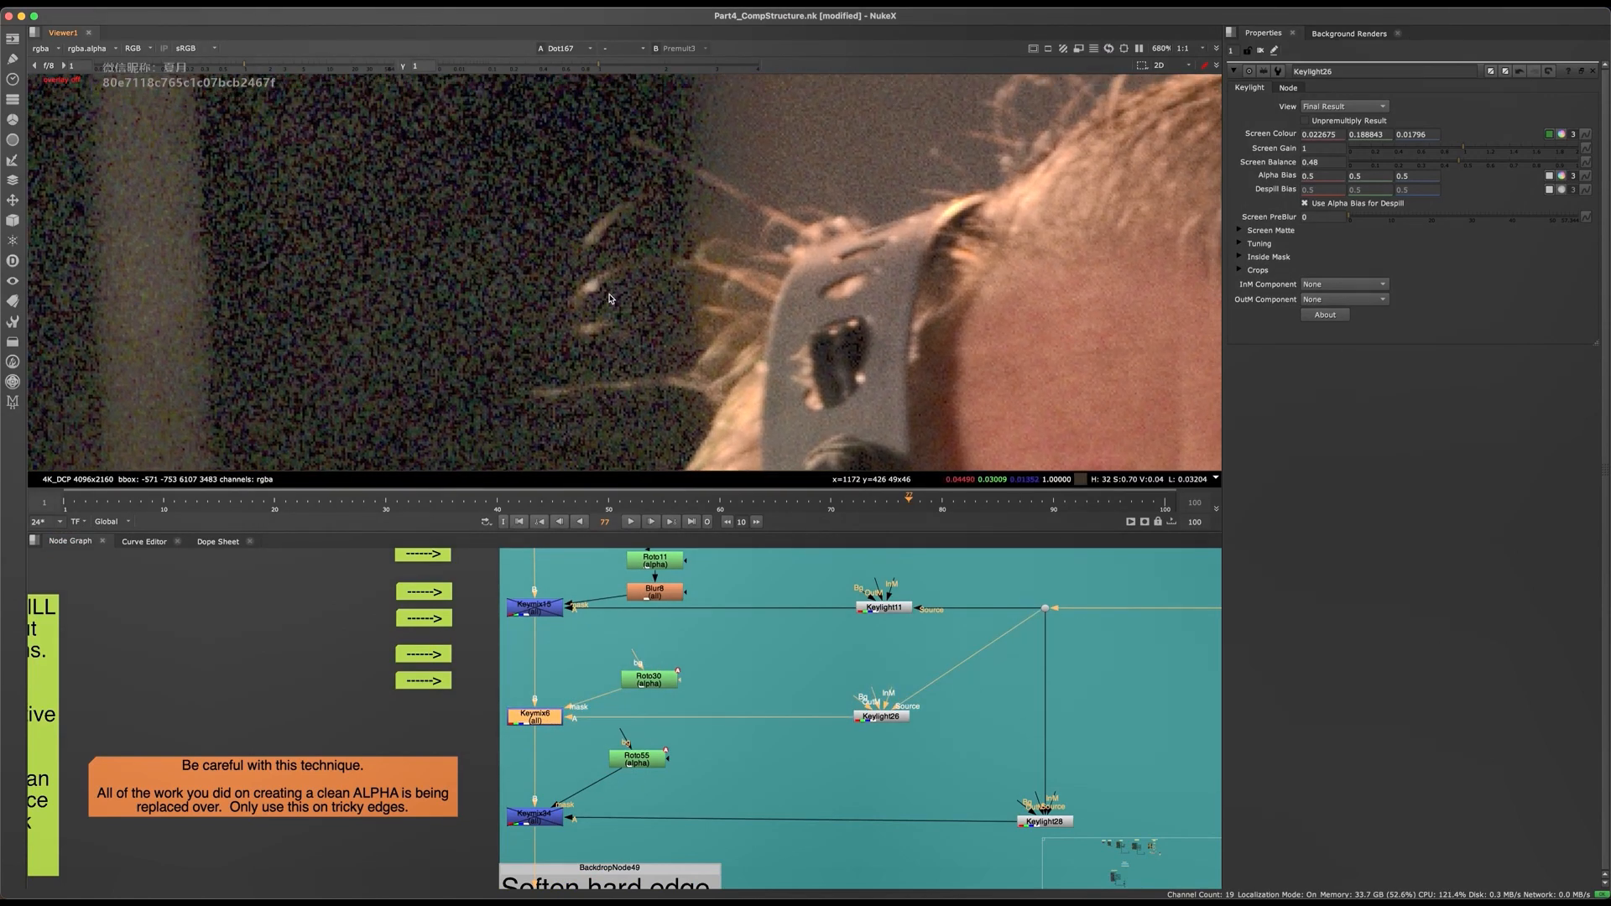
{"action": "scroll", "coordinate": [566, 730], "scroll_direction": "up", "scroll_amount": 3}
- Display Keymix34's output at full frame and locate its Roto55 and Keylight28 inputs
{"action": "key", "text": "space"}
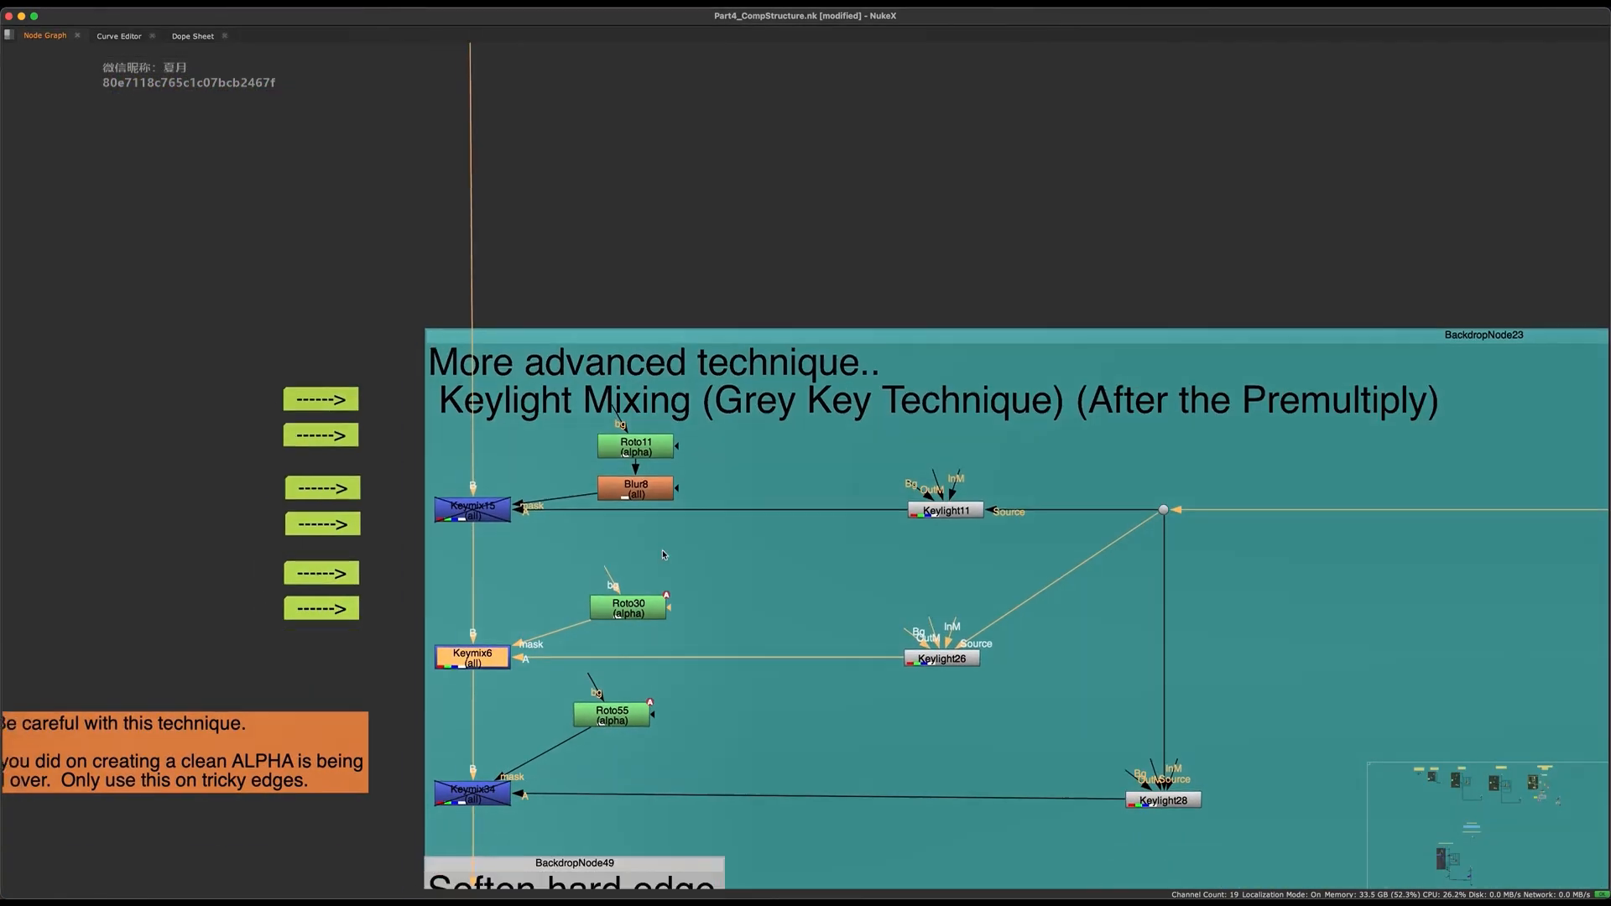
{"action": "key", "text": "space"}
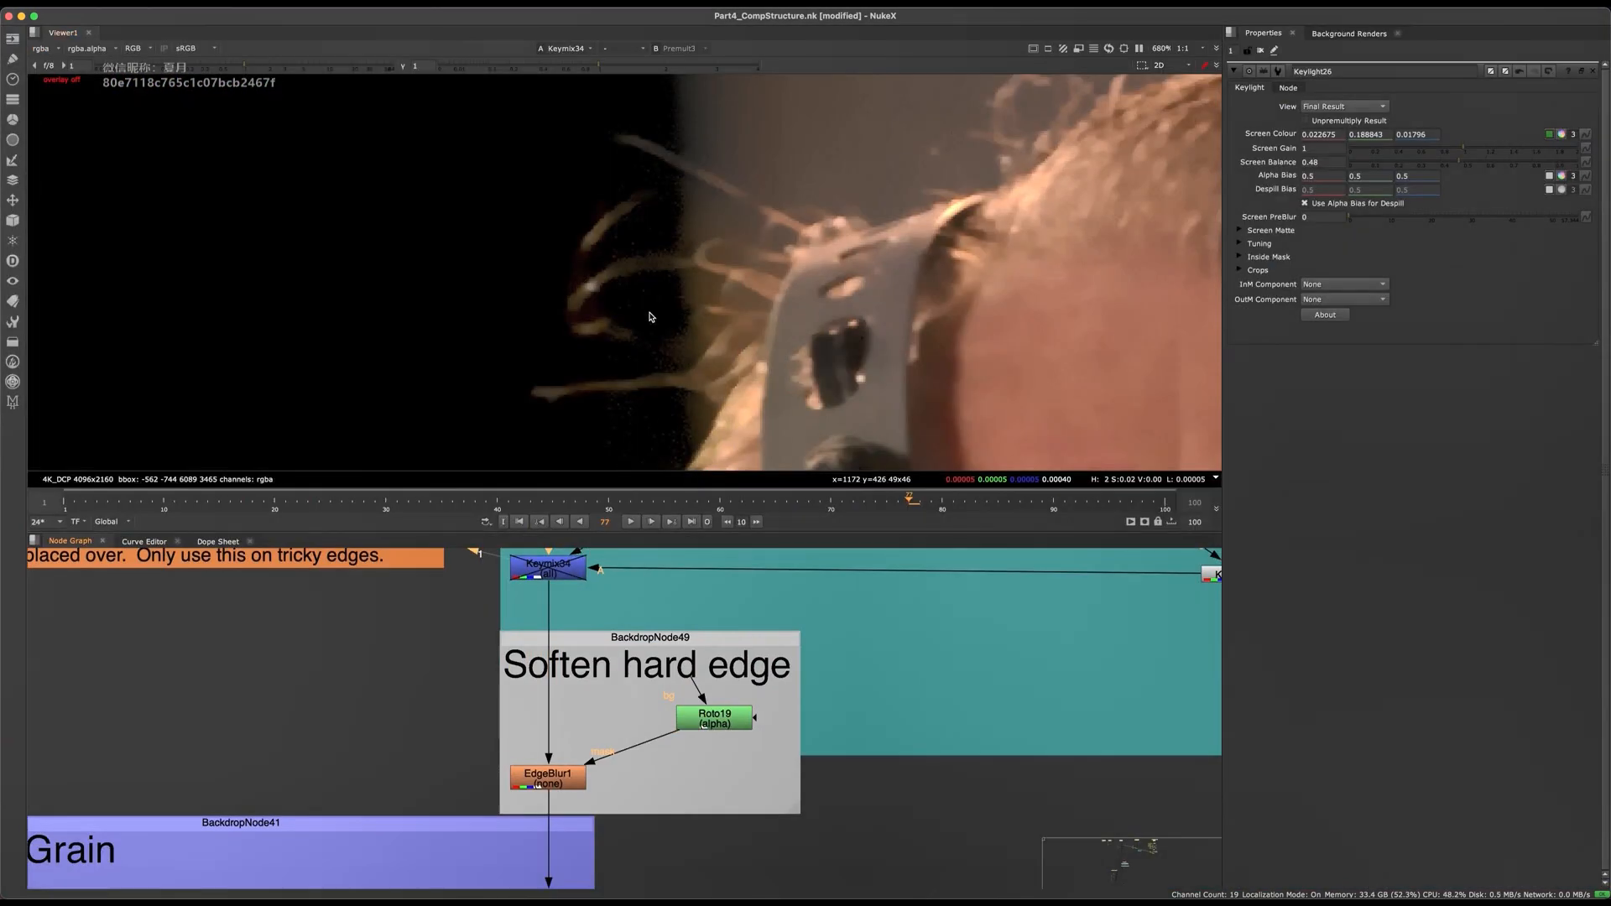
{"action": "key", "text": "f"}
{"action": "scroll", "coordinate": [653, 649], "scroll_direction": "up", "scroll_amount": 5}
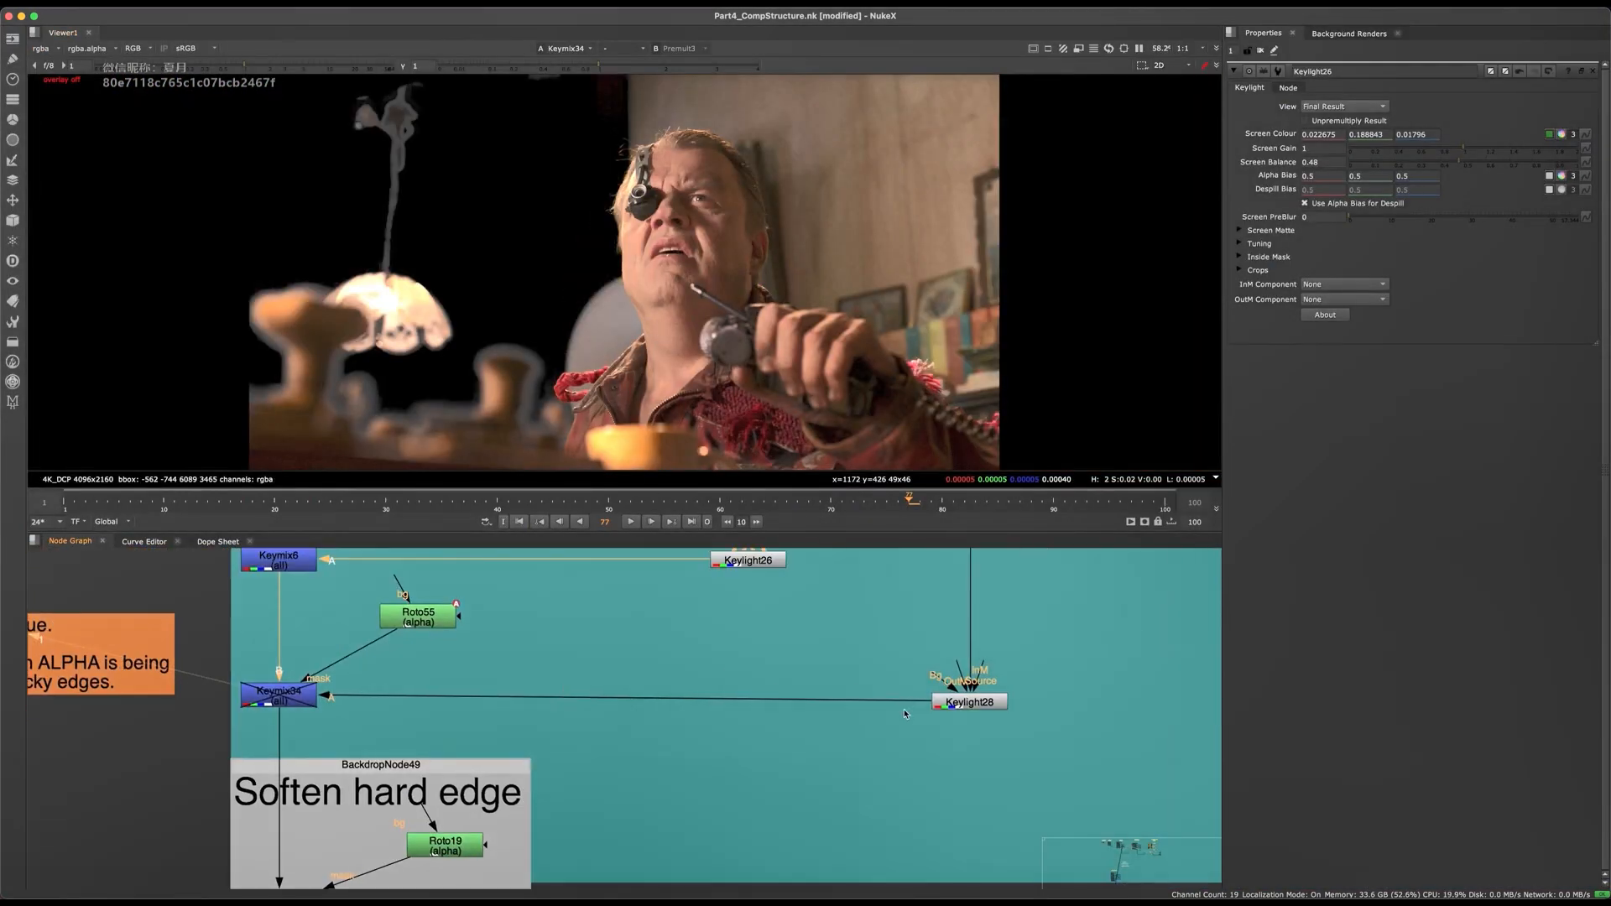
{"action": "scroll", "coordinate": [697, 720], "scroll_direction": "right", "scroll_amount": 5}
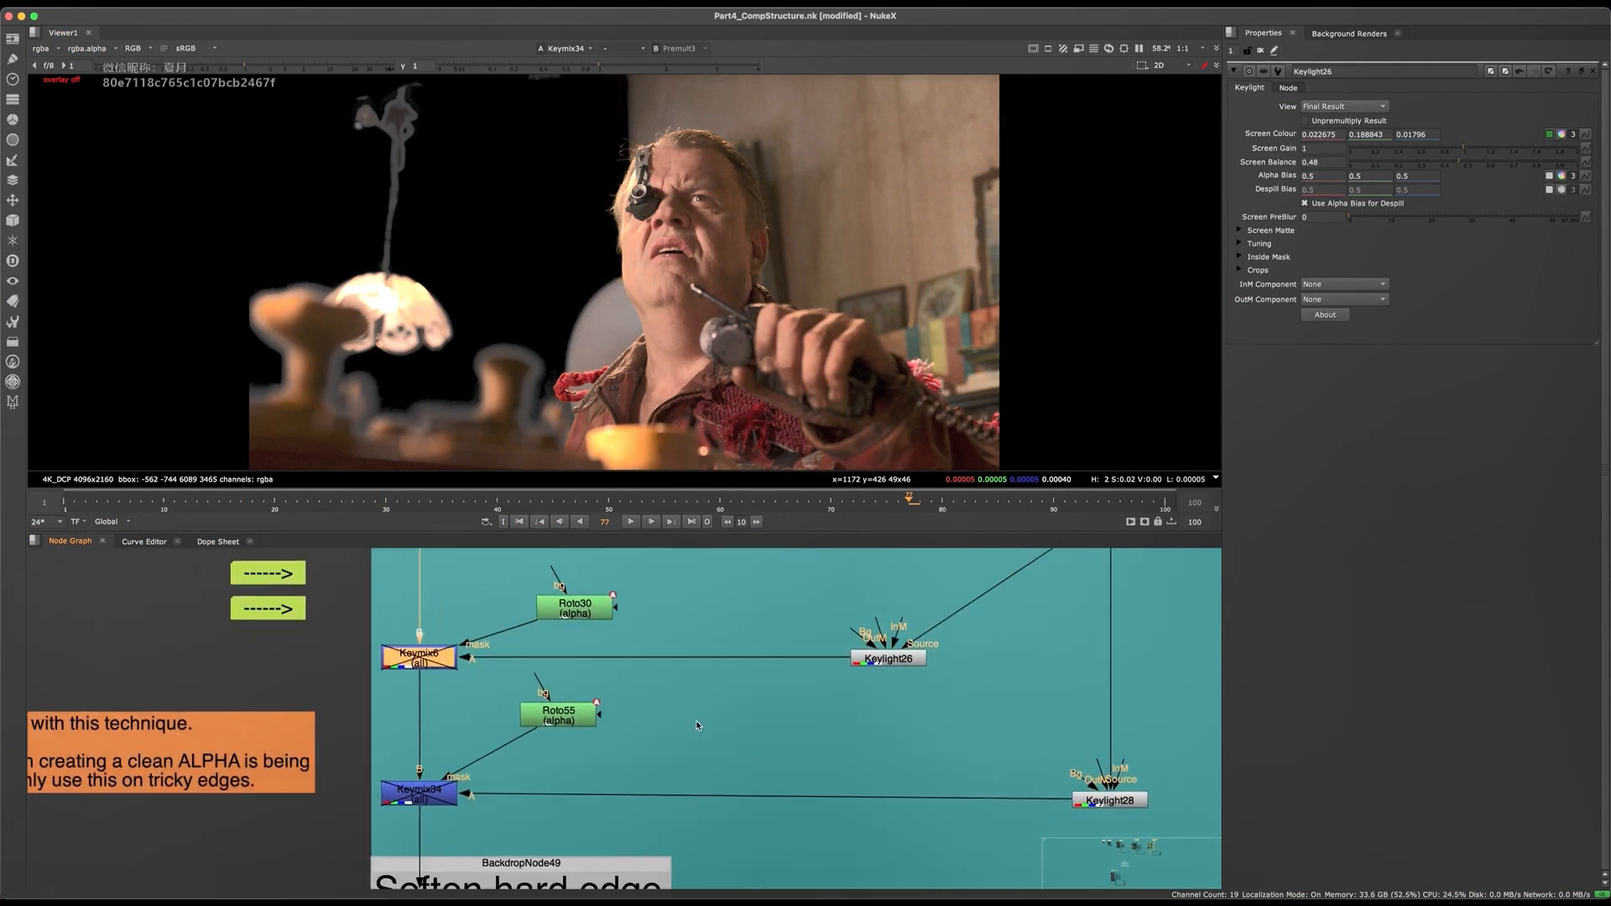
- Display Keylight28's output and inspect the edge of the red braided shoulder cord
{"action": "left_click", "coordinate": [971, 754]}
{"action": "key", "text": "1"}
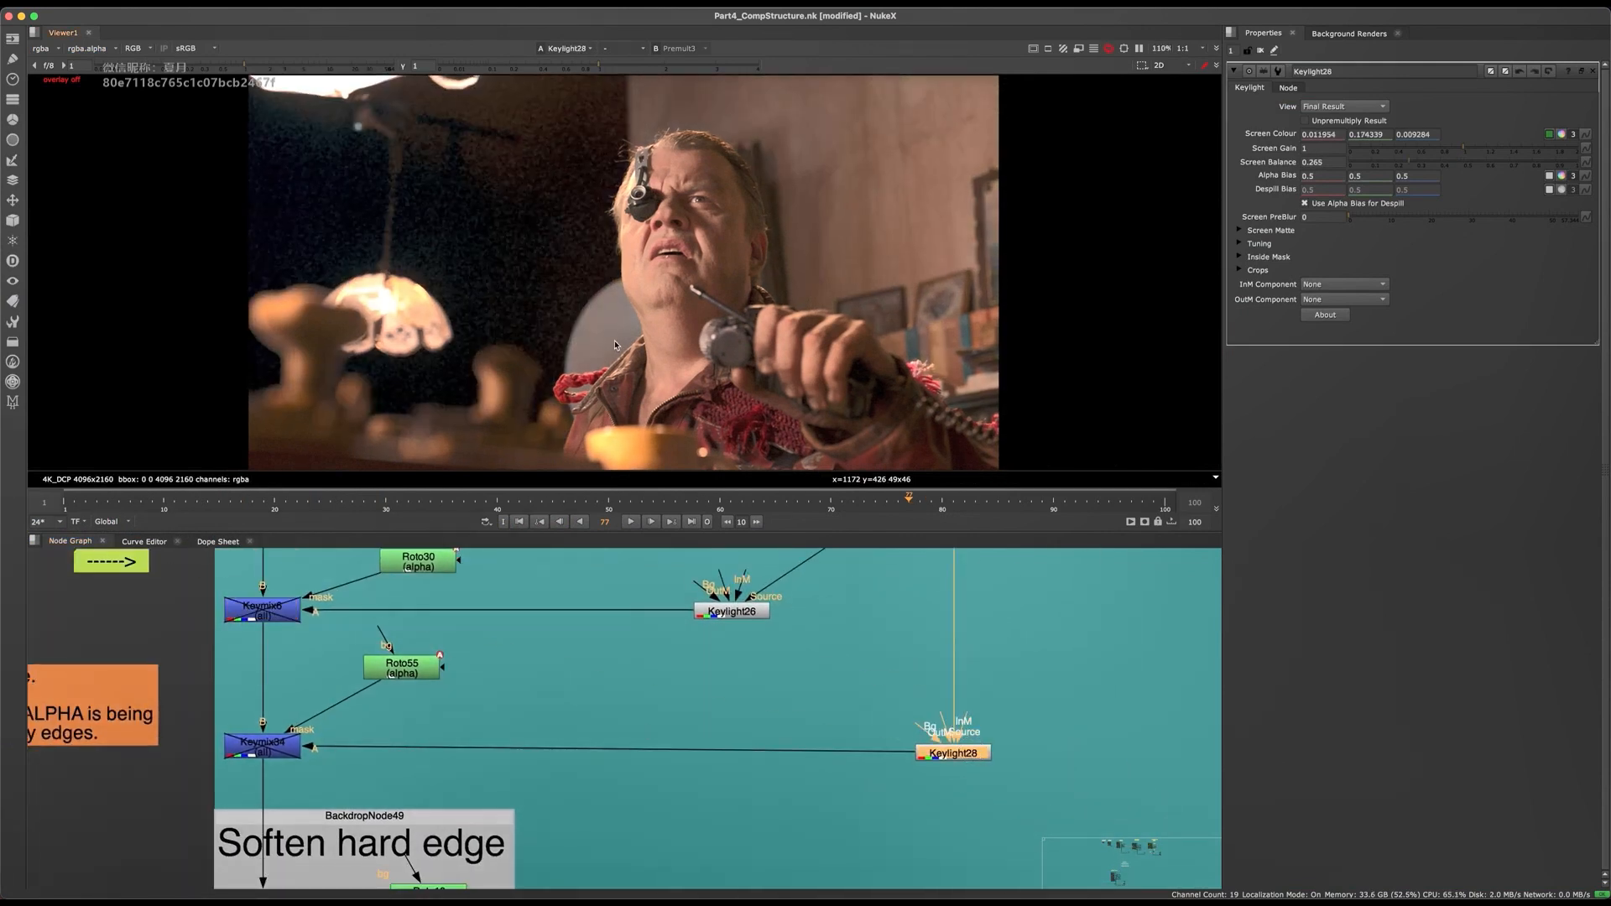
{"action": "scroll", "coordinate": [609, 319], "scroll_direction": "up", "scroll_amount": 9}
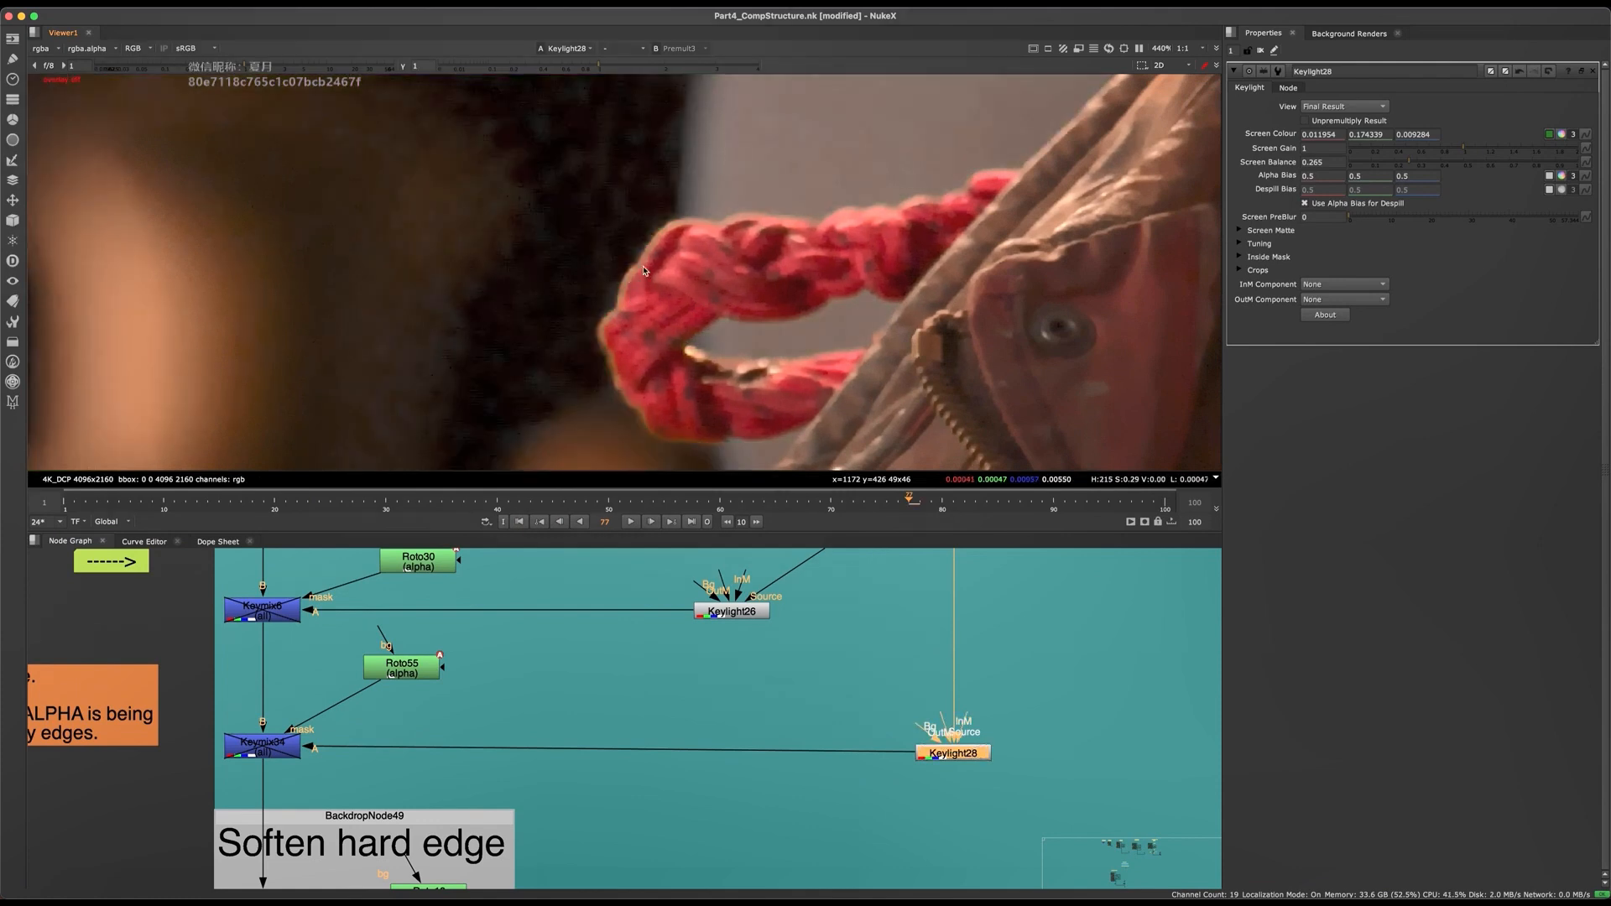
- Sample the green screen beside the red cord as Keylight28's Screen Colour: 0.016028, 0.178583, 0.009356
{"action": "left_click", "coordinate": [1549, 135]}
{"action": "scroll", "coordinate": [631, 318], "scroll_direction": "up", "scroll_amount": 3}
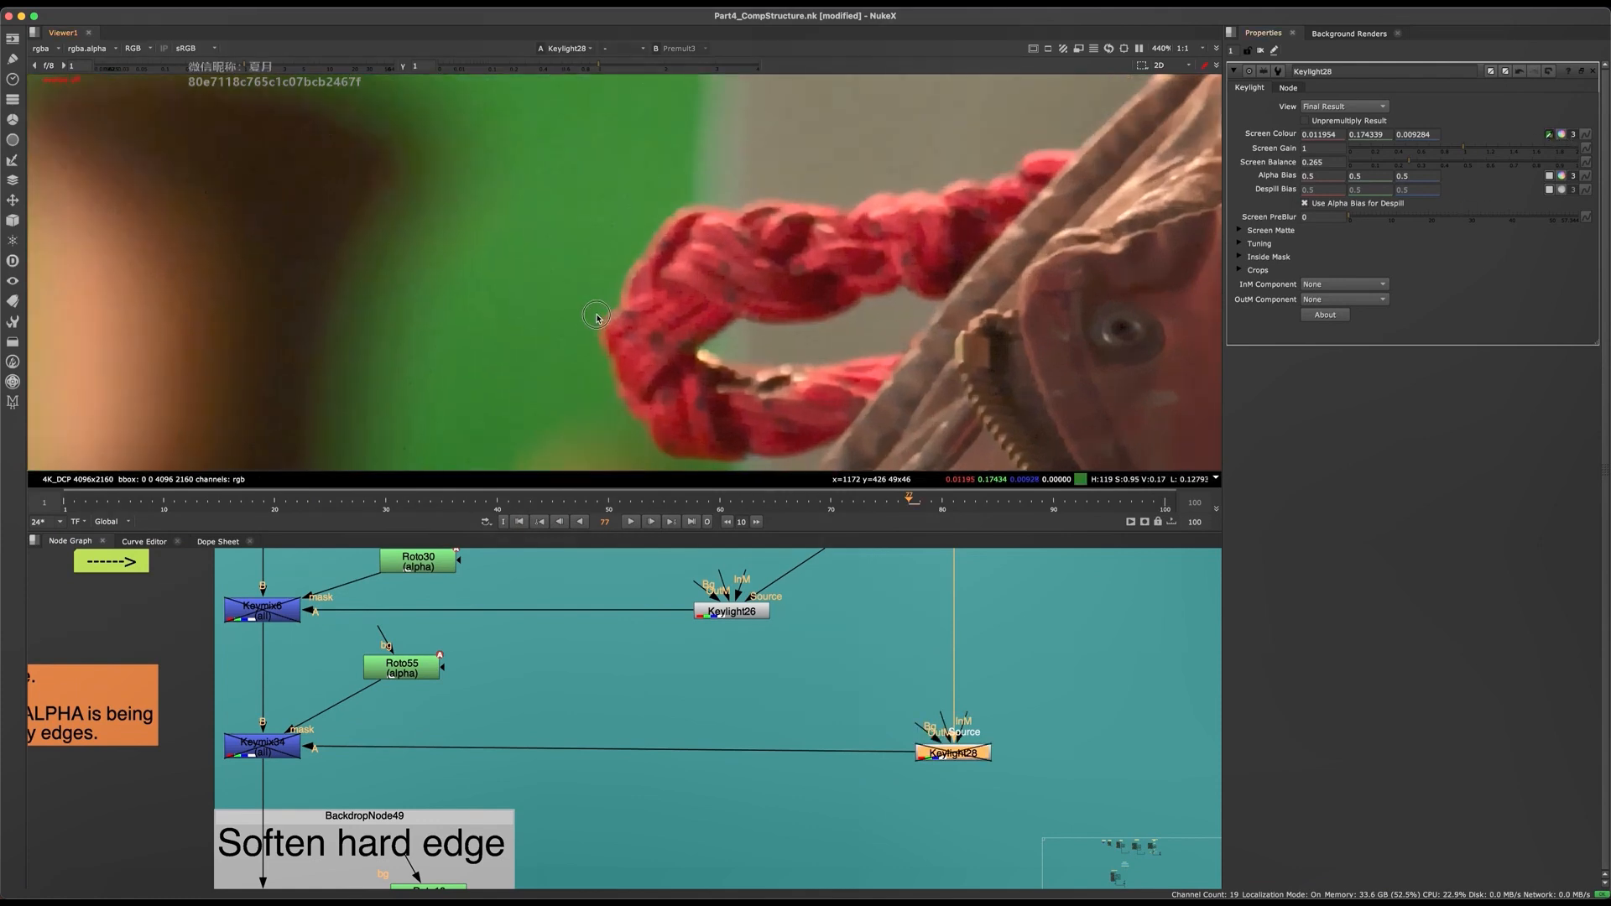
{"action": "key", "text": "d"}
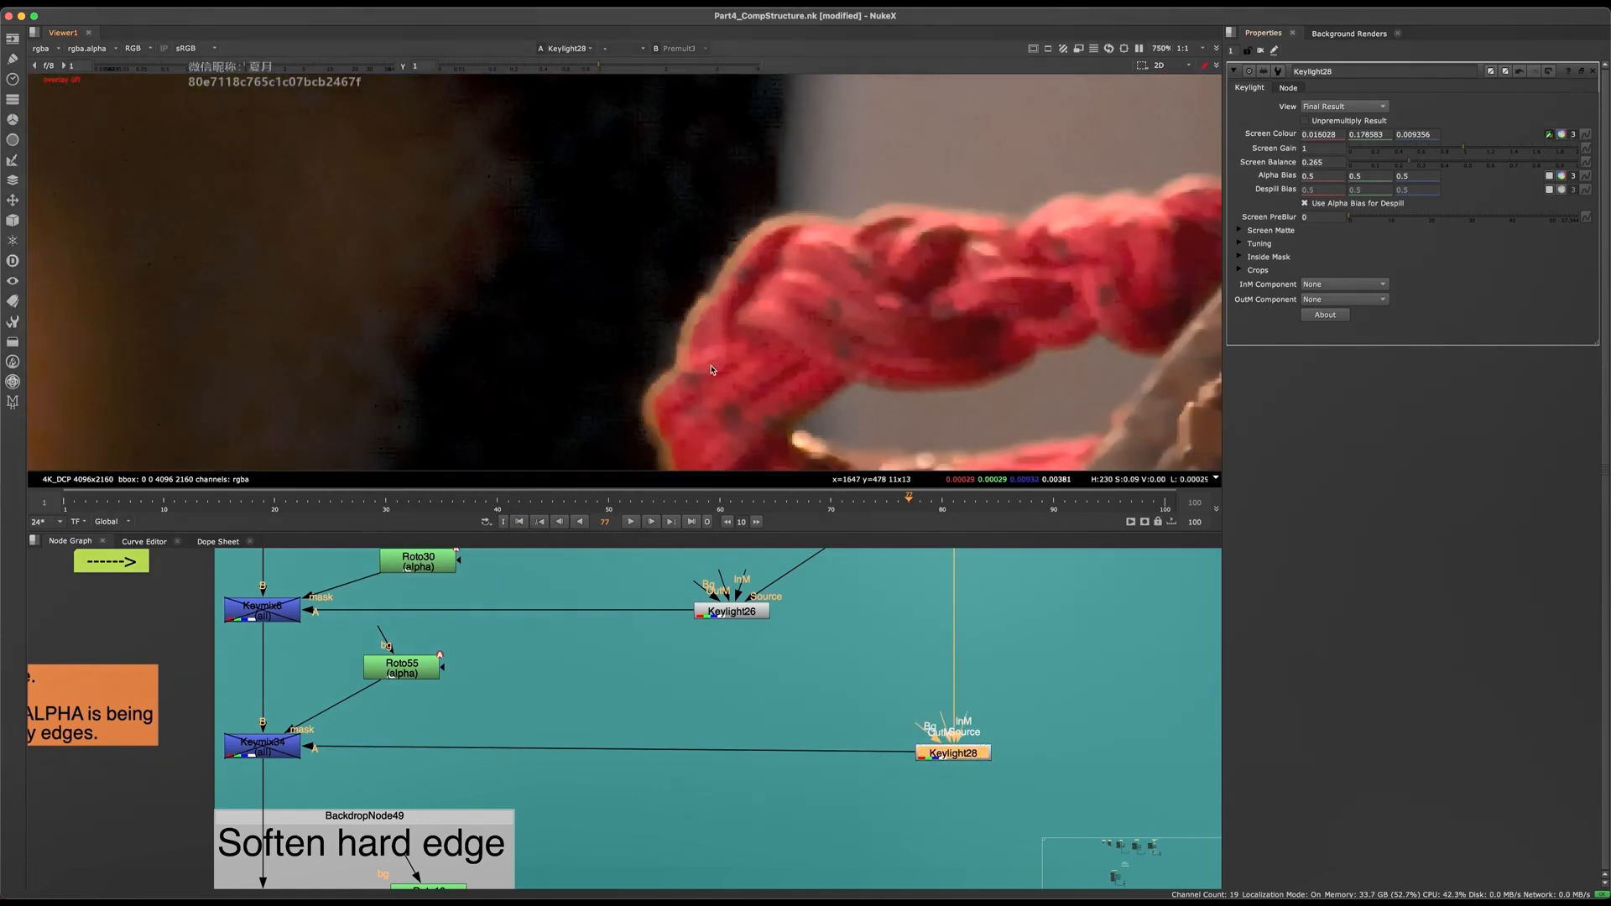
- Set Keylight28's Screen Balance to 0.525 while checking the red cord's edge
{"action": "scroll", "coordinate": [713, 364], "scroll_direction": "down", "scroll_amount": 3}
{"action": "scroll", "coordinate": [704, 352], "scroll_direction": "up", "scroll_amount": 5}
{"action": "middle_click_drag", "start_coordinate": [1241, 214], "coordinate": [1212, 272]}
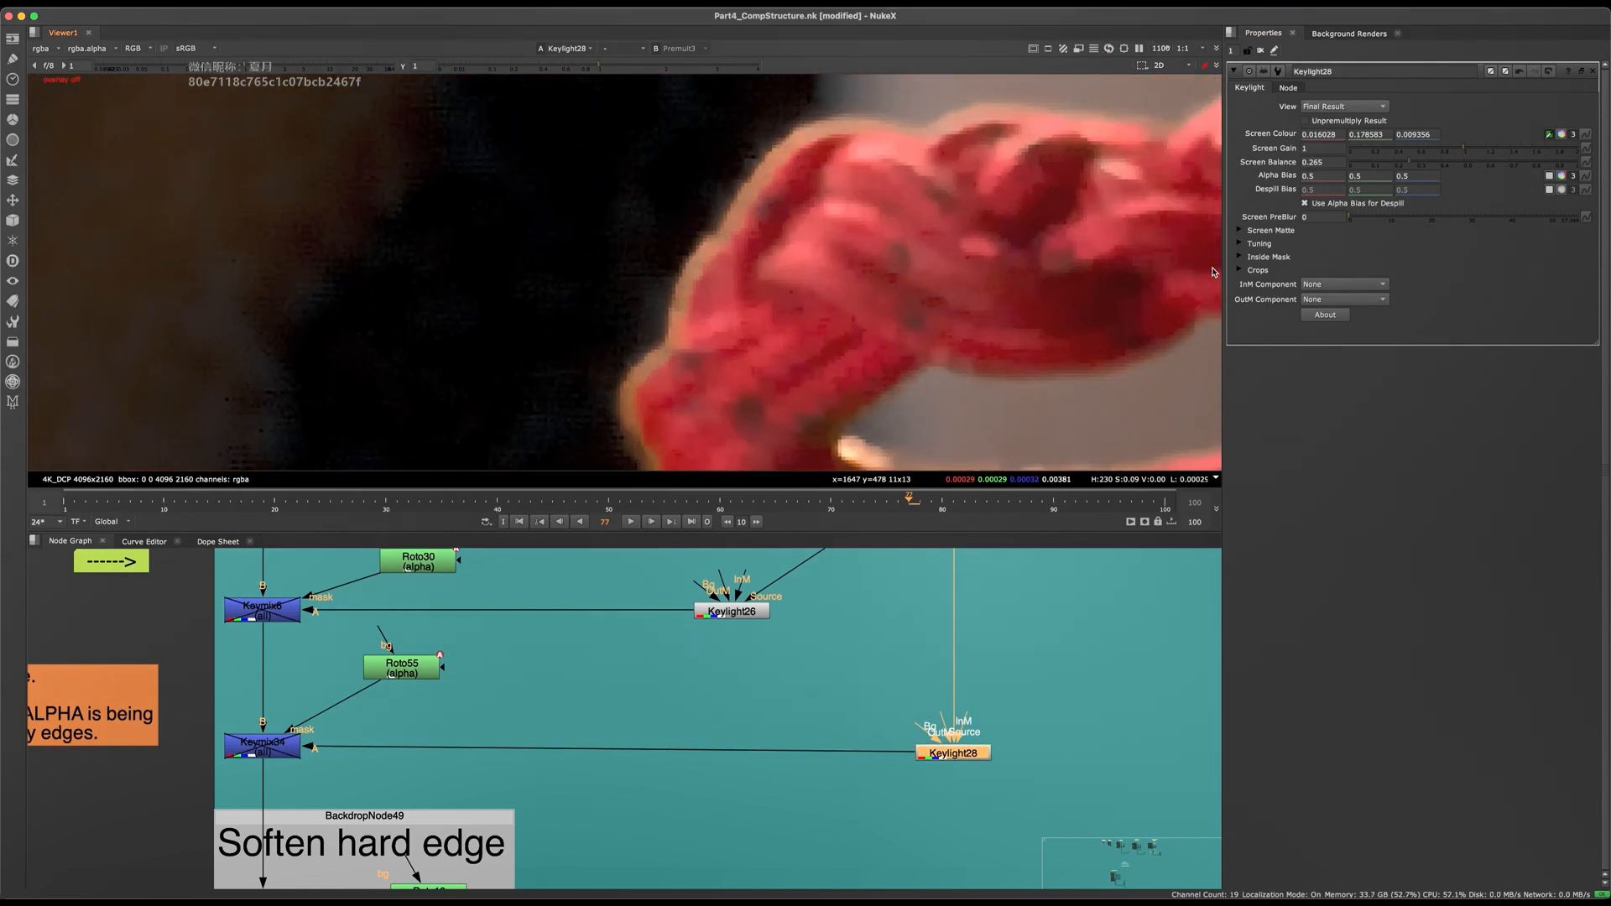
{"action": "mouse_move", "coordinate": [1482, 170]}
{"action": "left_mouse_down"}
{"action": "mouse_move", "coordinate": [1348, 171]}
{"action": "mouse_move", "coordinate": [1476, 163]}
{"action": "left_mouse_up"}
{"action": "scroll", "coordinate": [742, 313], "scroll_direction": "down", "scroll_amount": 3}
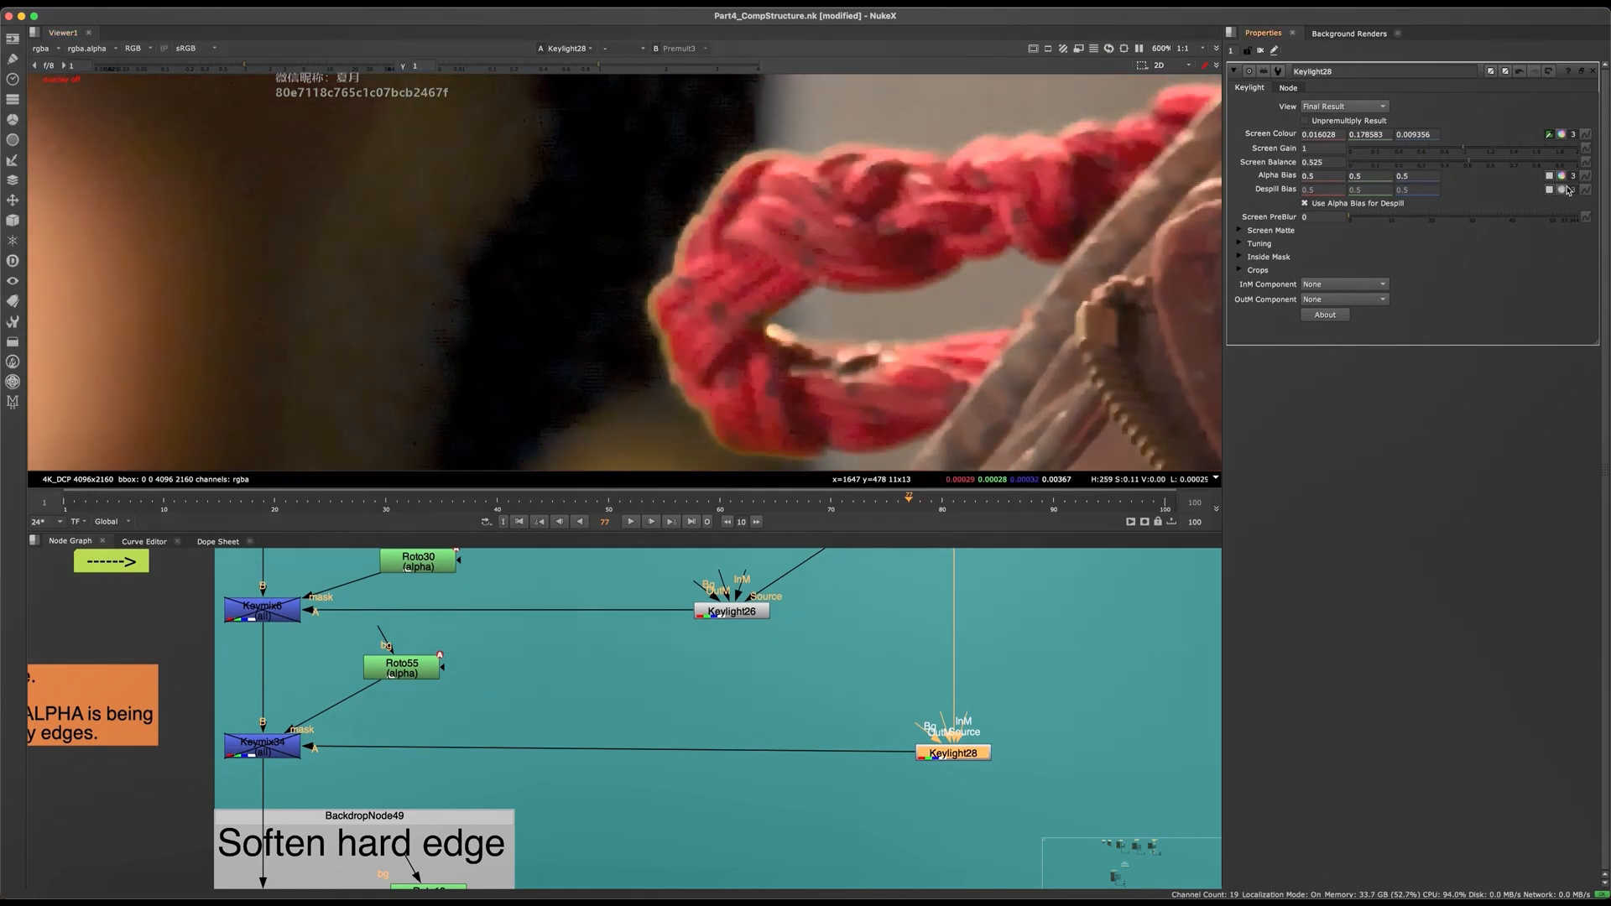
- Try a red sampled from the cord's edge as Keylight28's Alpha Bias, then undo it
{"action": "scroll", "coordinate": [728, 262], "scroll_direction": "up", "scroll_amount": 5}
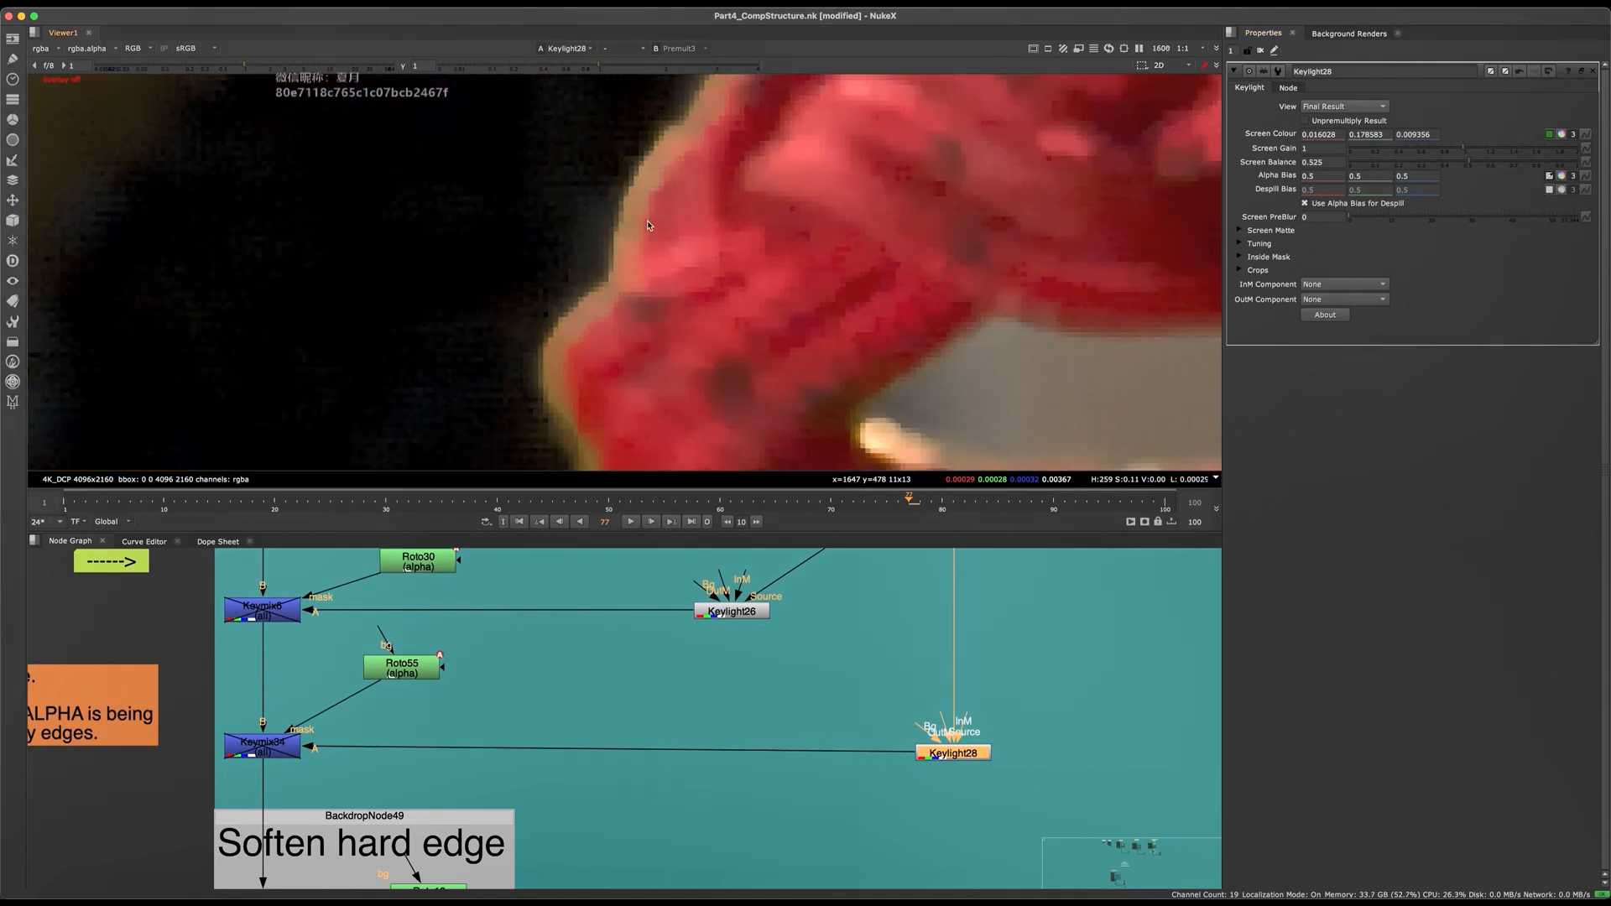
{"action": "left_click", "coordinate": [652, 223], "text": "ctrl"}
{"action": "scroll", "coordinate": [681, 277], "scroll_direction": "down", "scroll_amount": 2}
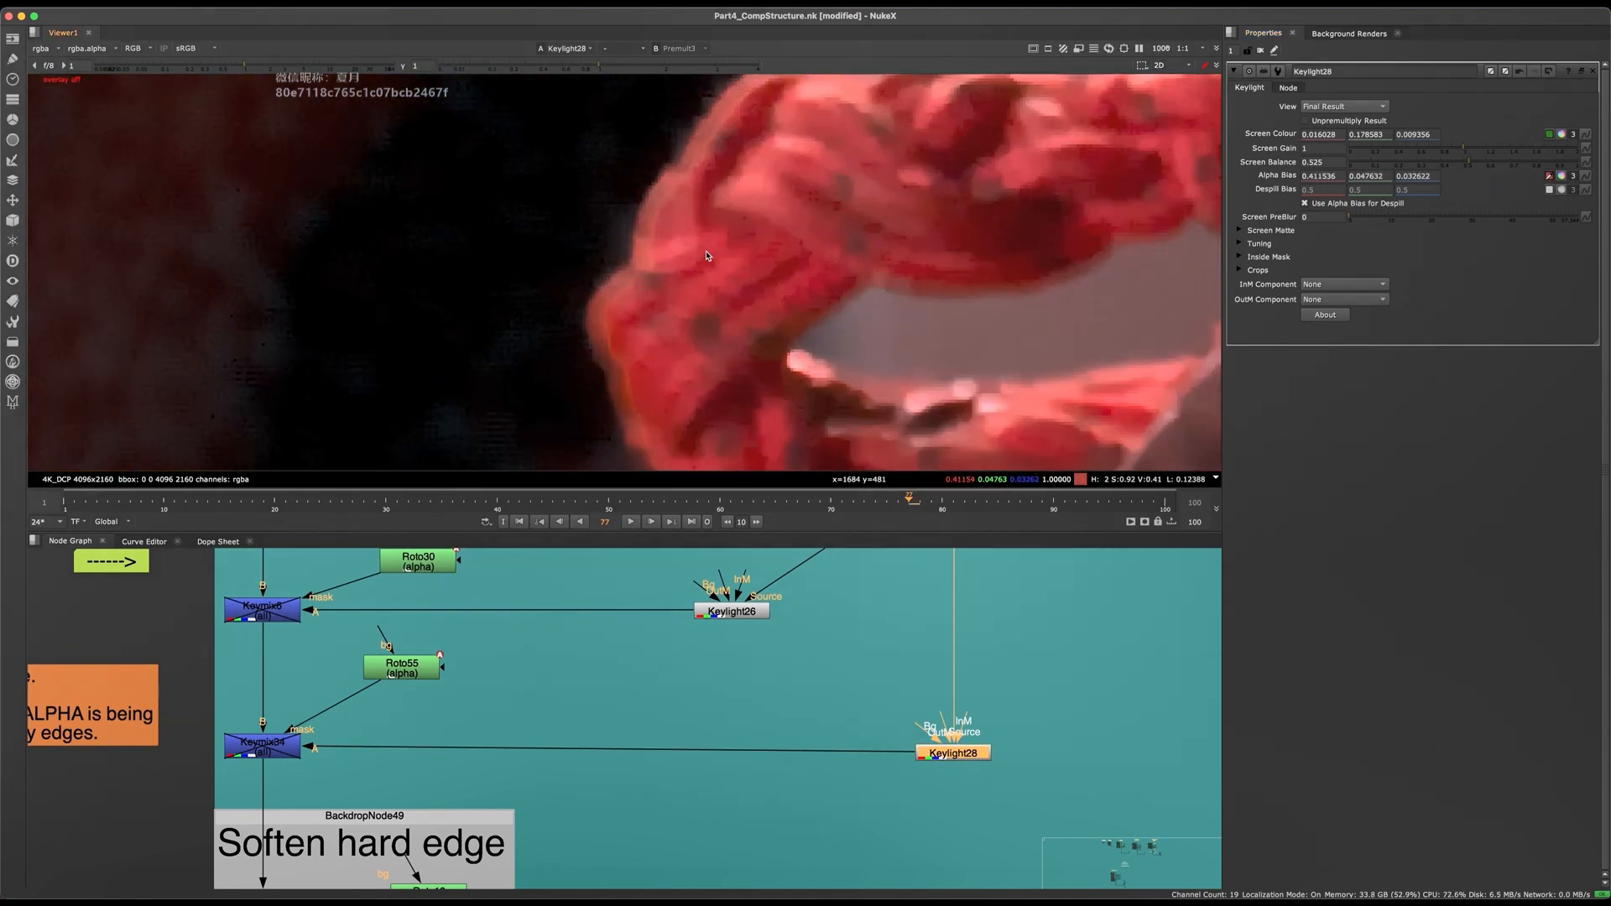
{"action": "middle_click_drag", "start_coordinate": [721, 231], "coordinate": [760, 232]}
{"action": "key", "text": "super+z"}
{"action": "scroll", "coordinate": [724, 243], "scroll_direction": "down", "scroll_amount": 3}
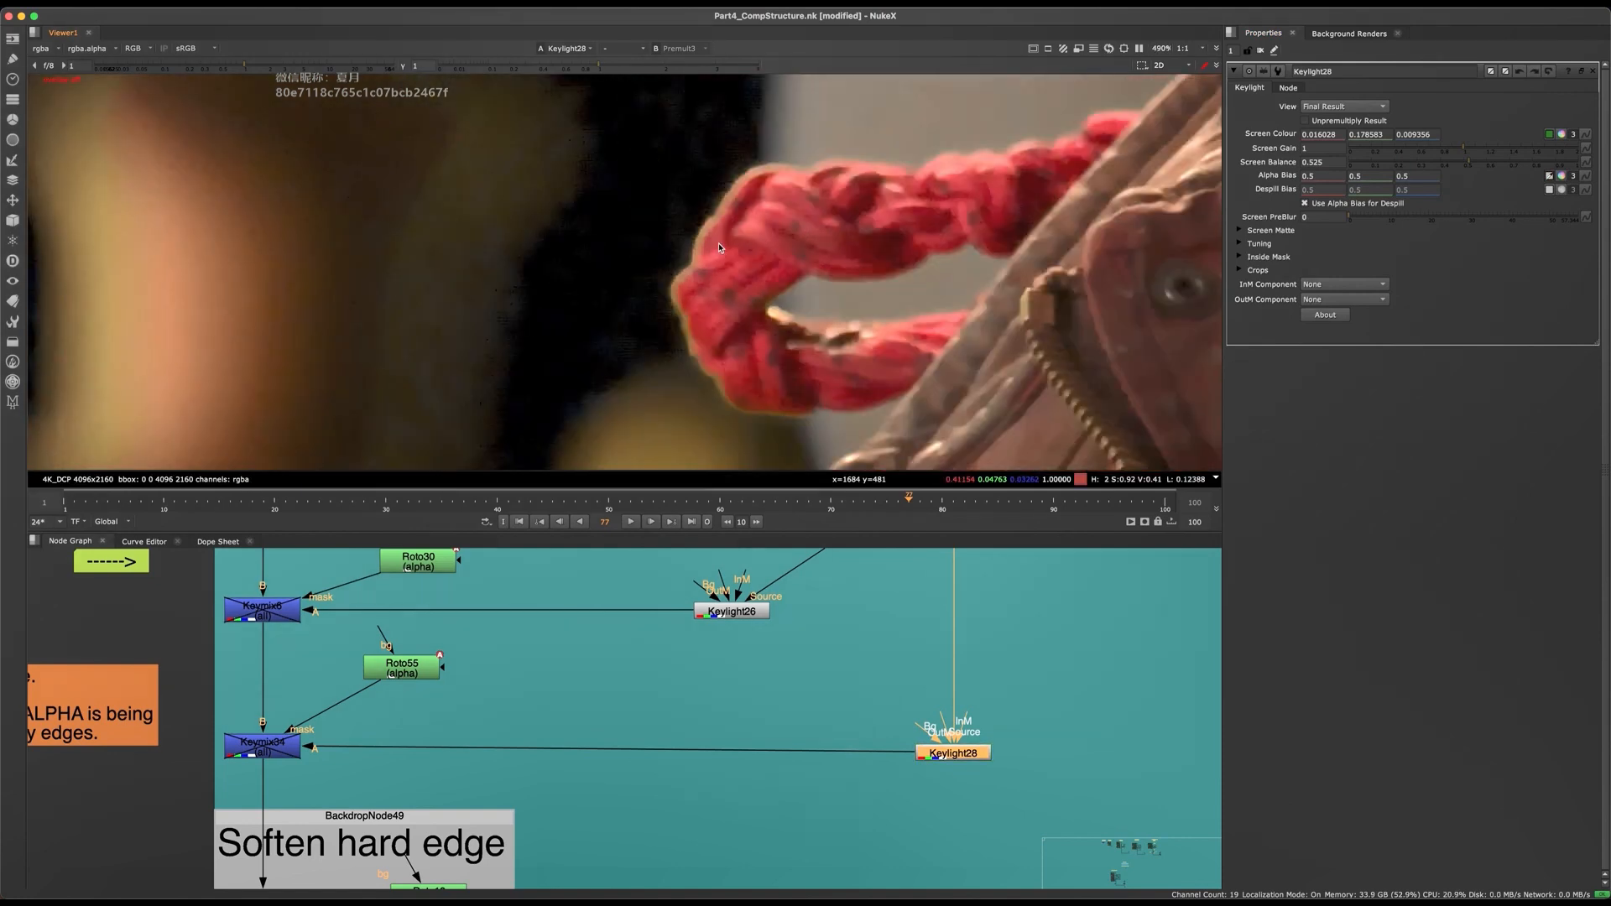
- Try a brighter red from the cord as the Alpha Bias, check it in the alpha channel, and undo it
{"action": "middle_click_drag", "start_coordinate": [729, 332], "coordinate": [724, 391]}
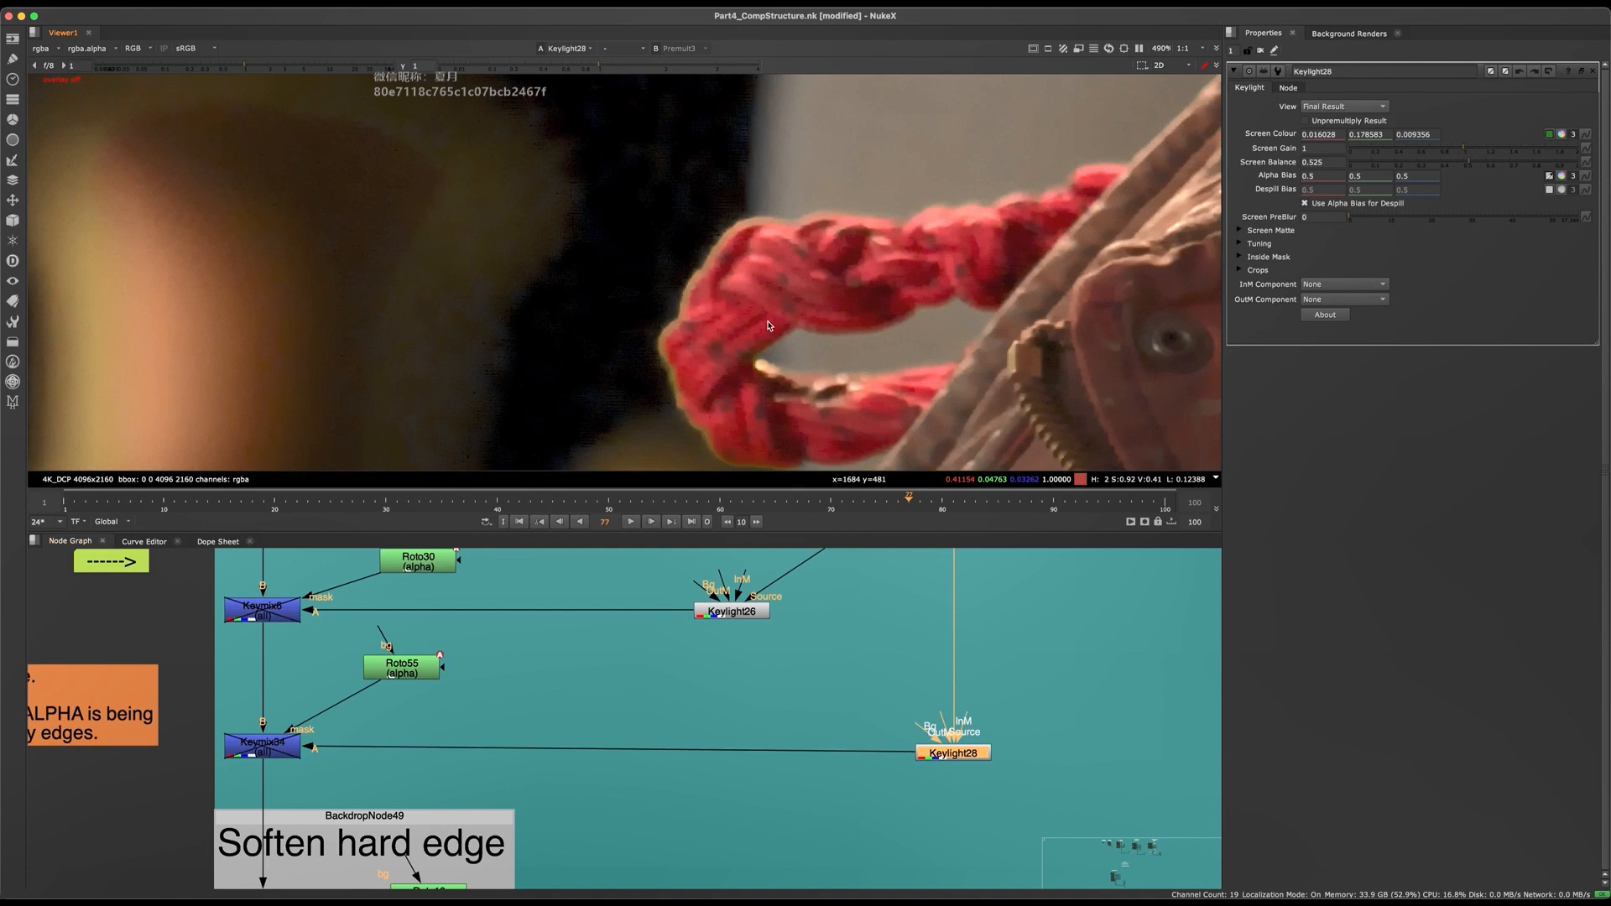
{"action": "scroll", "coordinate": [710, 292], "scroll_direction": "up", "scroll_amount": 5}
{"action": "left_click", "coordinate": [716, 304], "text": "super"}
{"action": "scroll", "coordinate": [742, 311], "scroll_direction": "down", "scroll_amount": 8}
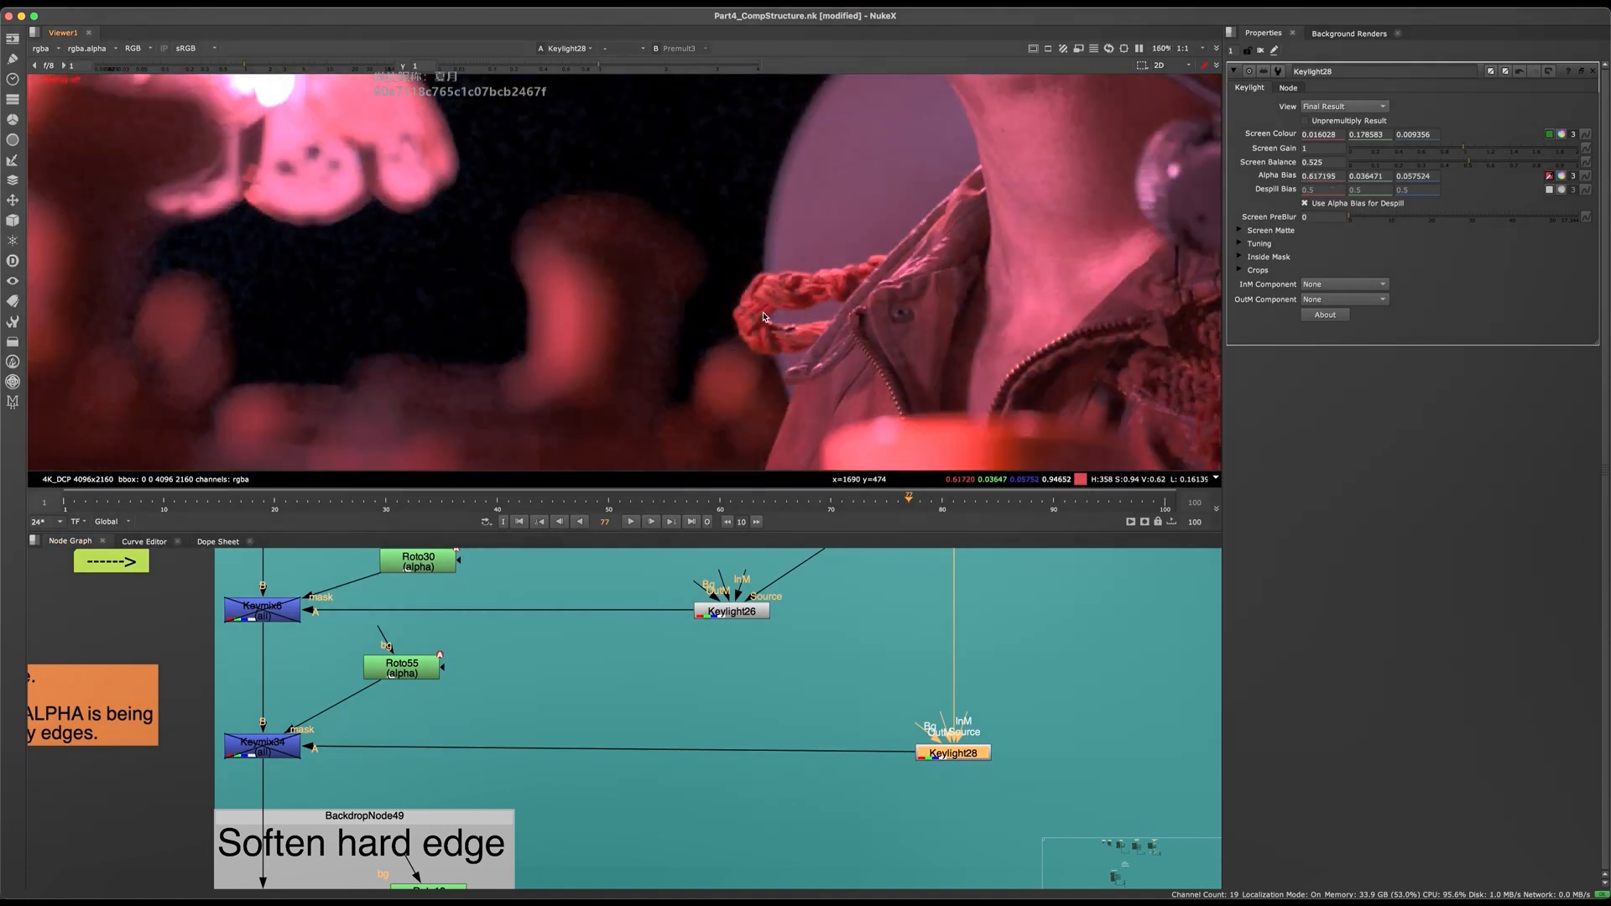
{"action": "key", "text": "a"}
{"action": "scroll", "coordinate": [763, 317], "scroll_direction": "up", "scroll_amount": 4}
{"action": "key", "text": "super+z"}
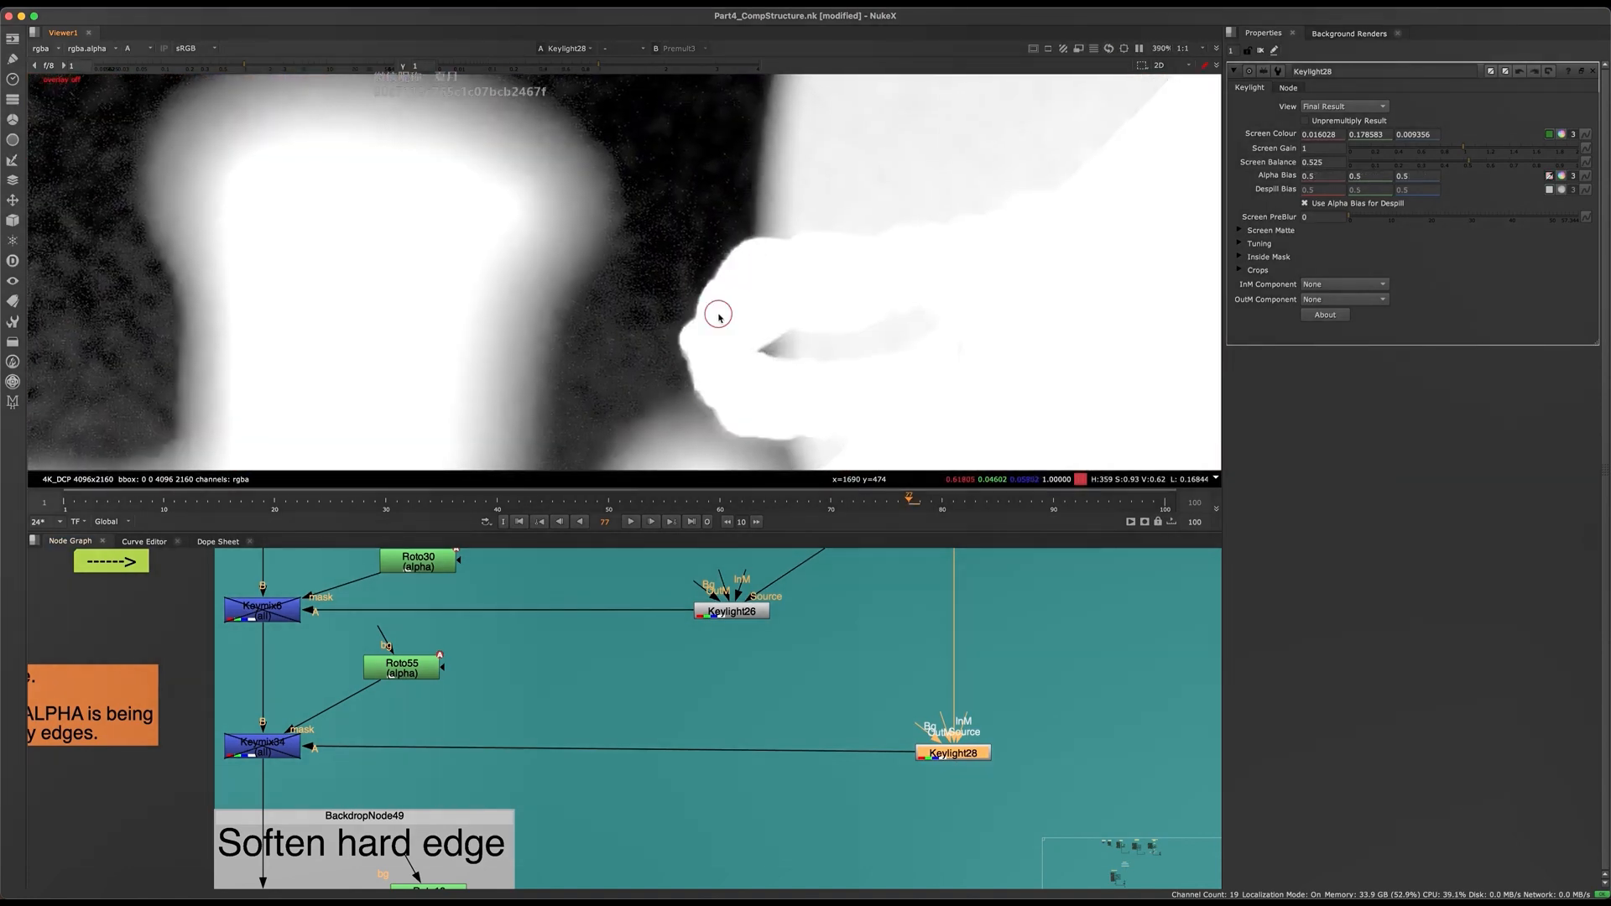
- Sample the cord's red as Keylight28's Alpha Bias at 0.45262, 0.028463, 0.034454, and compare the edge in alpha and RGB
{"action": "key", "text": "a"}
{"action": "scroll", "coordinate": [726, 309], "scroll_direction": "up", "scroll_amount": 5}
{"action": "scroll", "coordinate": [716, 279], "scroll_direction": "down", "scroll_amount": 4}
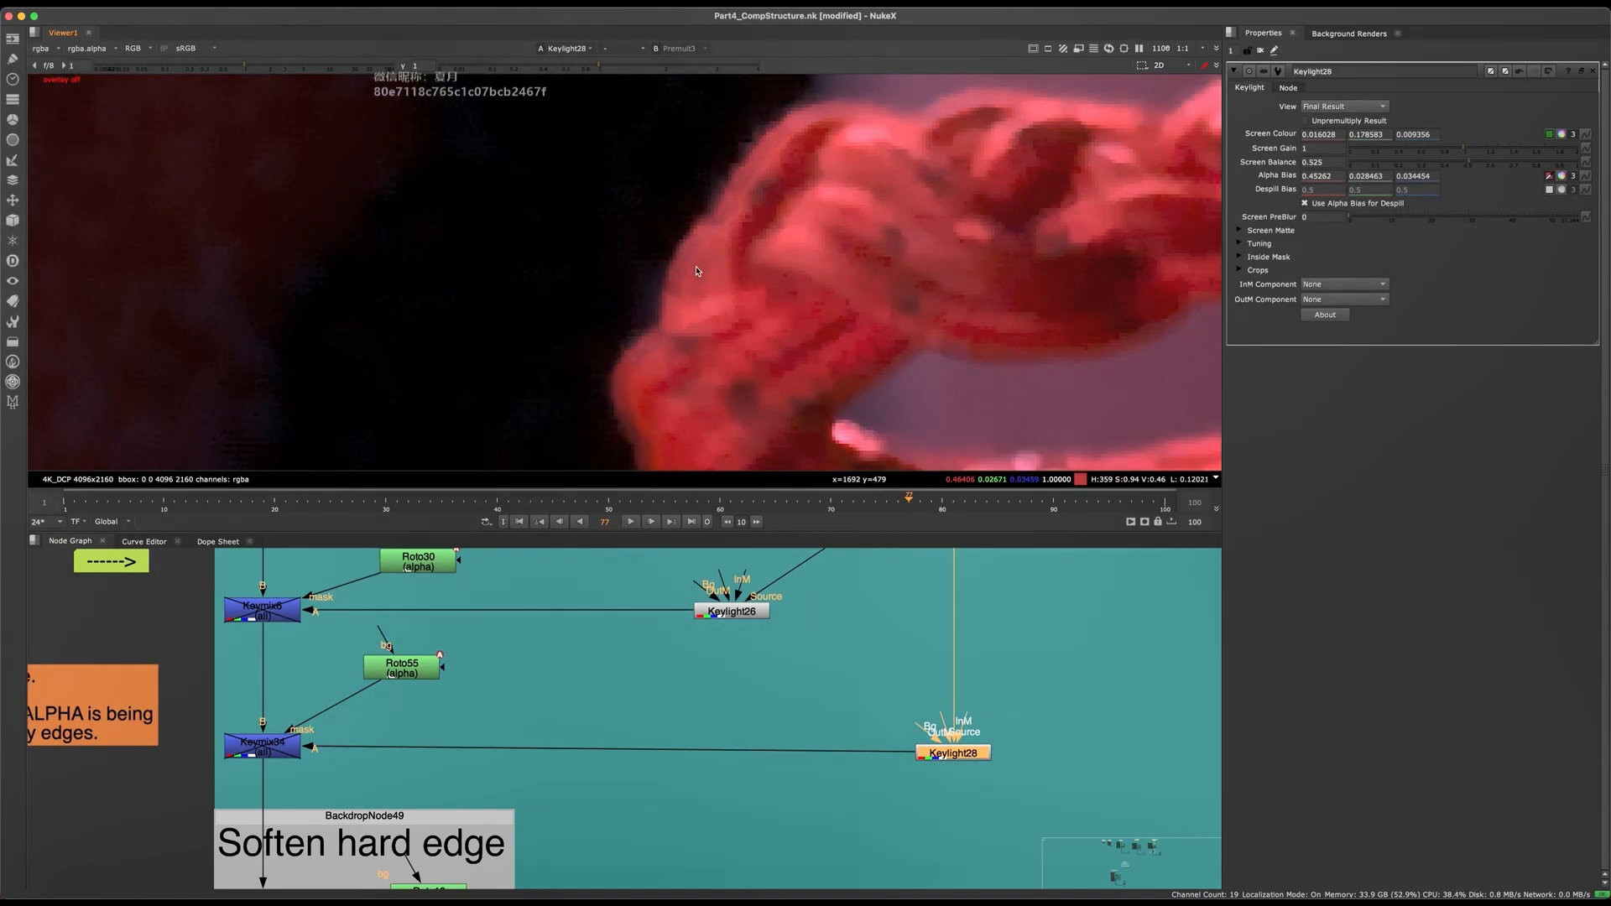
{"action": "left_click", "coordinate": [712, 276], "text": "super"}
{"action": "key", "text": "a"}
{"action": "scroll", "coordinate": [738, 252], "scroll_direction": "up", "scroll_amount": 4}
{"action": "scroll", "coordinate": [743, 260], "scroll_direction": "down", "scroll_amount": 4}
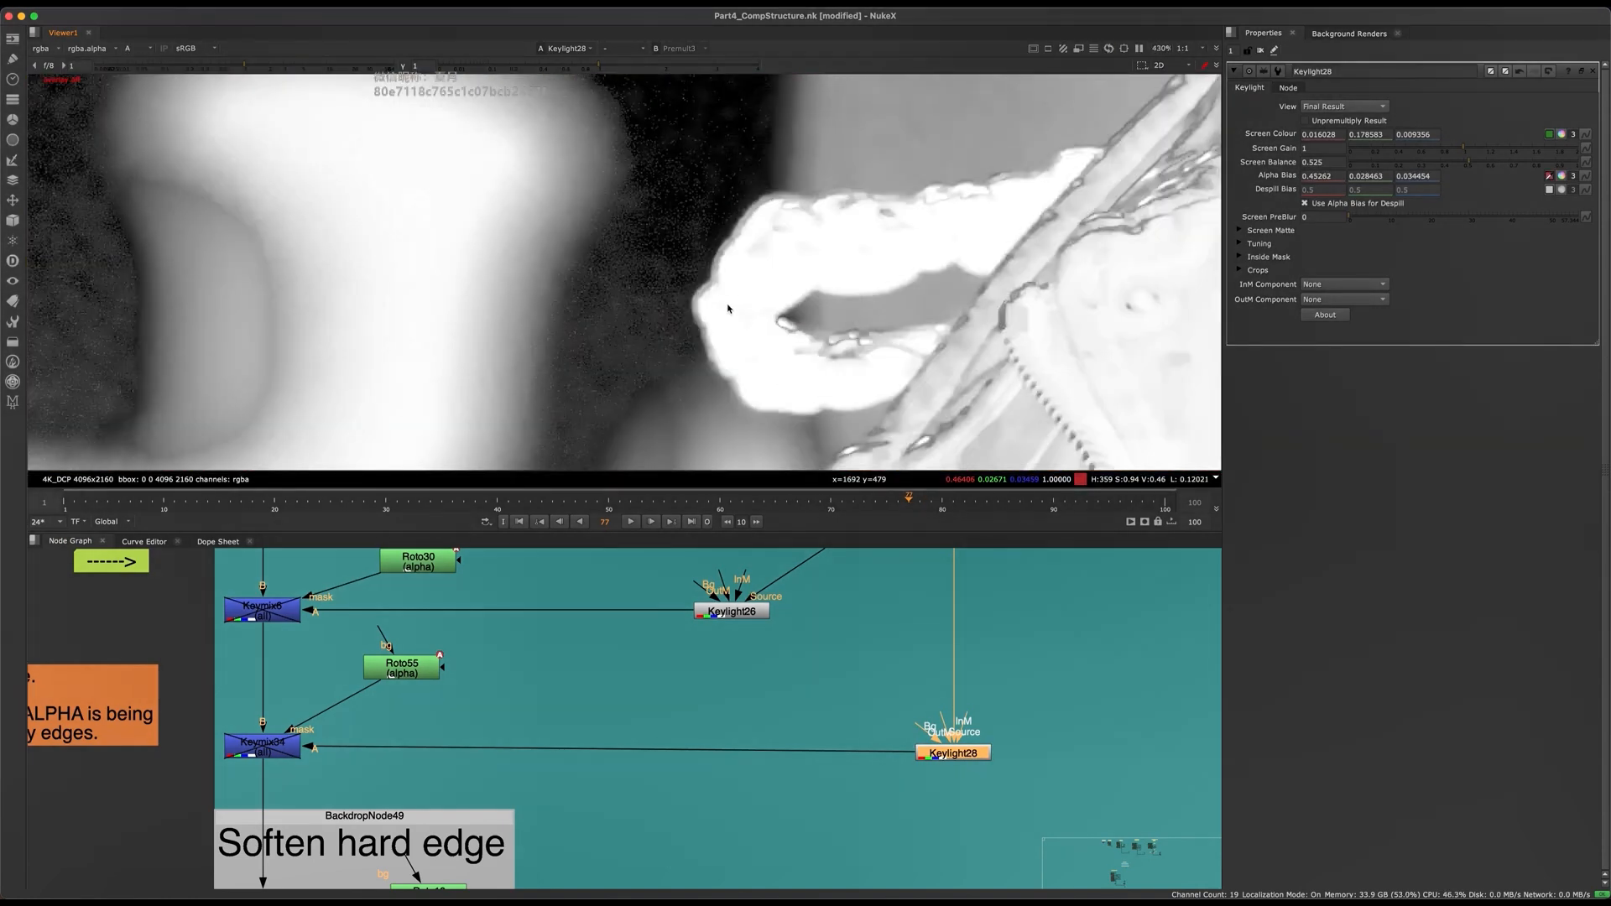
{"action": "scroll", "coordinate": [747, 269], "scroll_direction": "up", "scroll_amount": 4}
{"action": "key", "text": "a"}
{"action": "scroll", "coordinate": [714, 216], "scroll_direction": "down", "scroll_amount": 2}
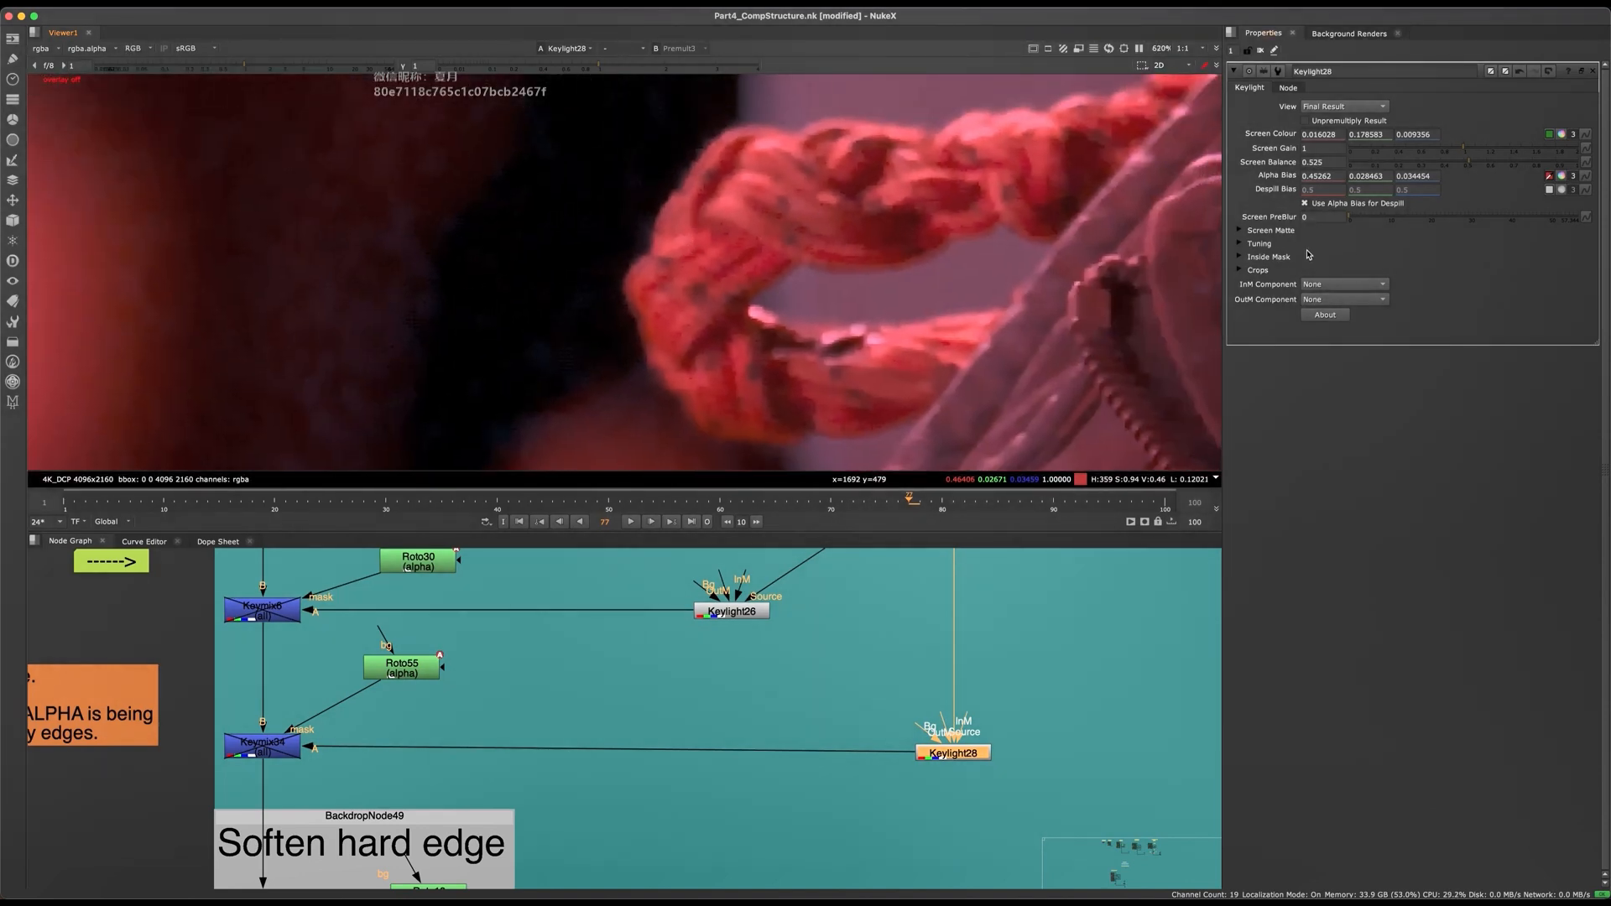
- Set Keylight28's screen matte Clip White to 0.52 while viewing the alpha, and return to RGB
{"action": "left_click", "coordinate": [1271, 231]}
{"action": "key", "text": "a"}
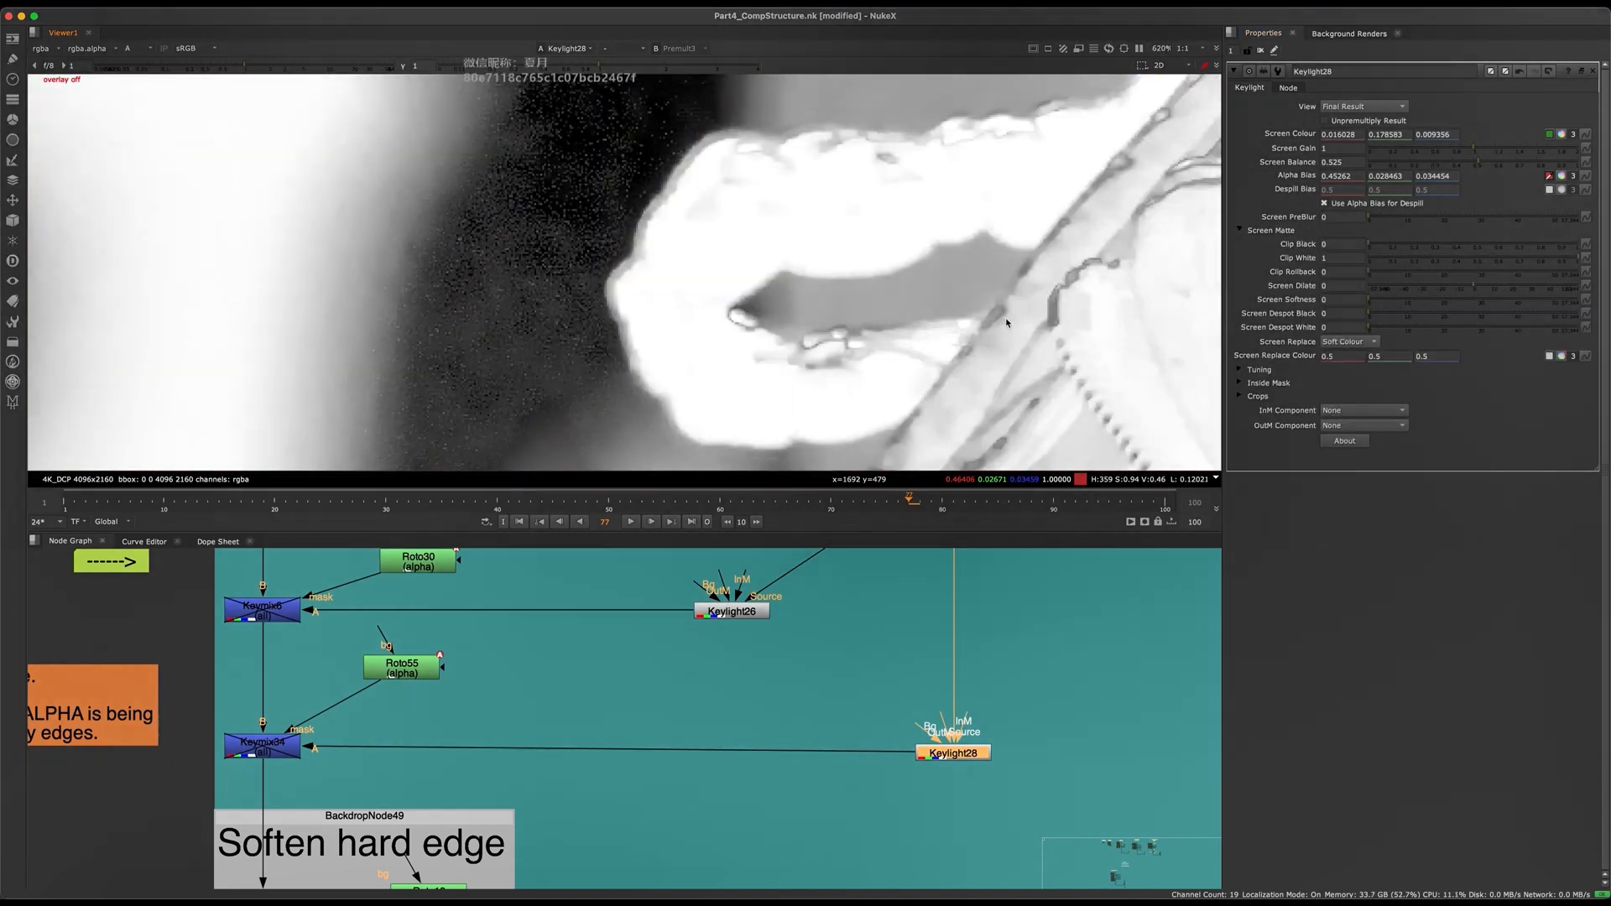
{"action": "left_click_drag", "start_coordinate": [1572, 261], "coordinate": [1488, 261]}
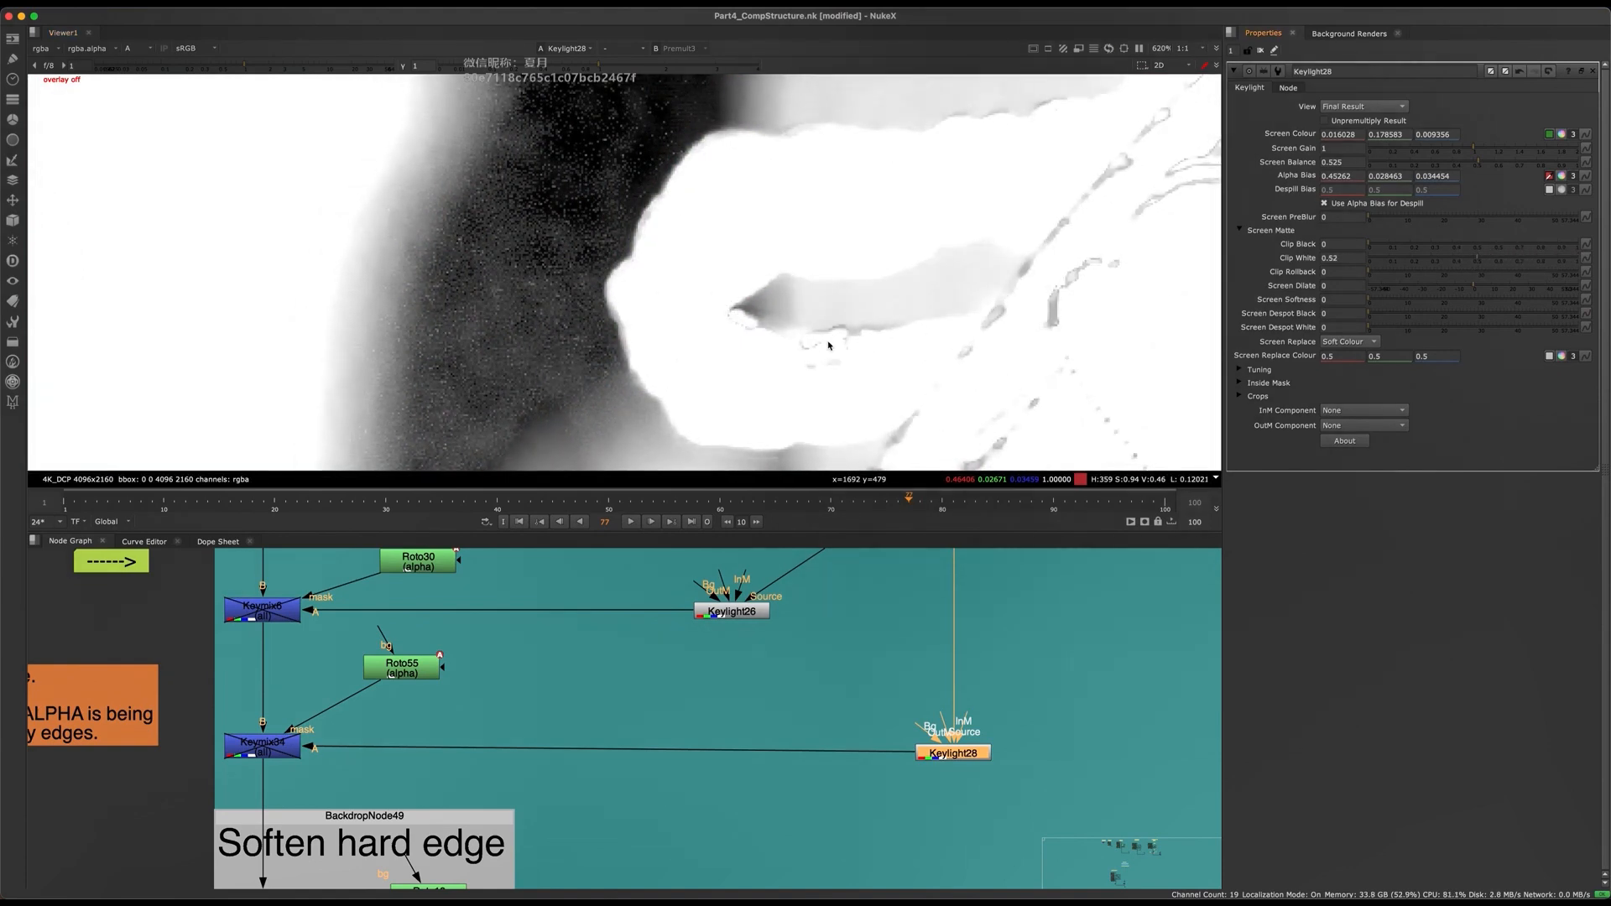
{"action": "key", "text": "a"}
{"action": "scroll", "coordinate": [828, 345], "scroll_direction": "down", "scroll_amount": 2}
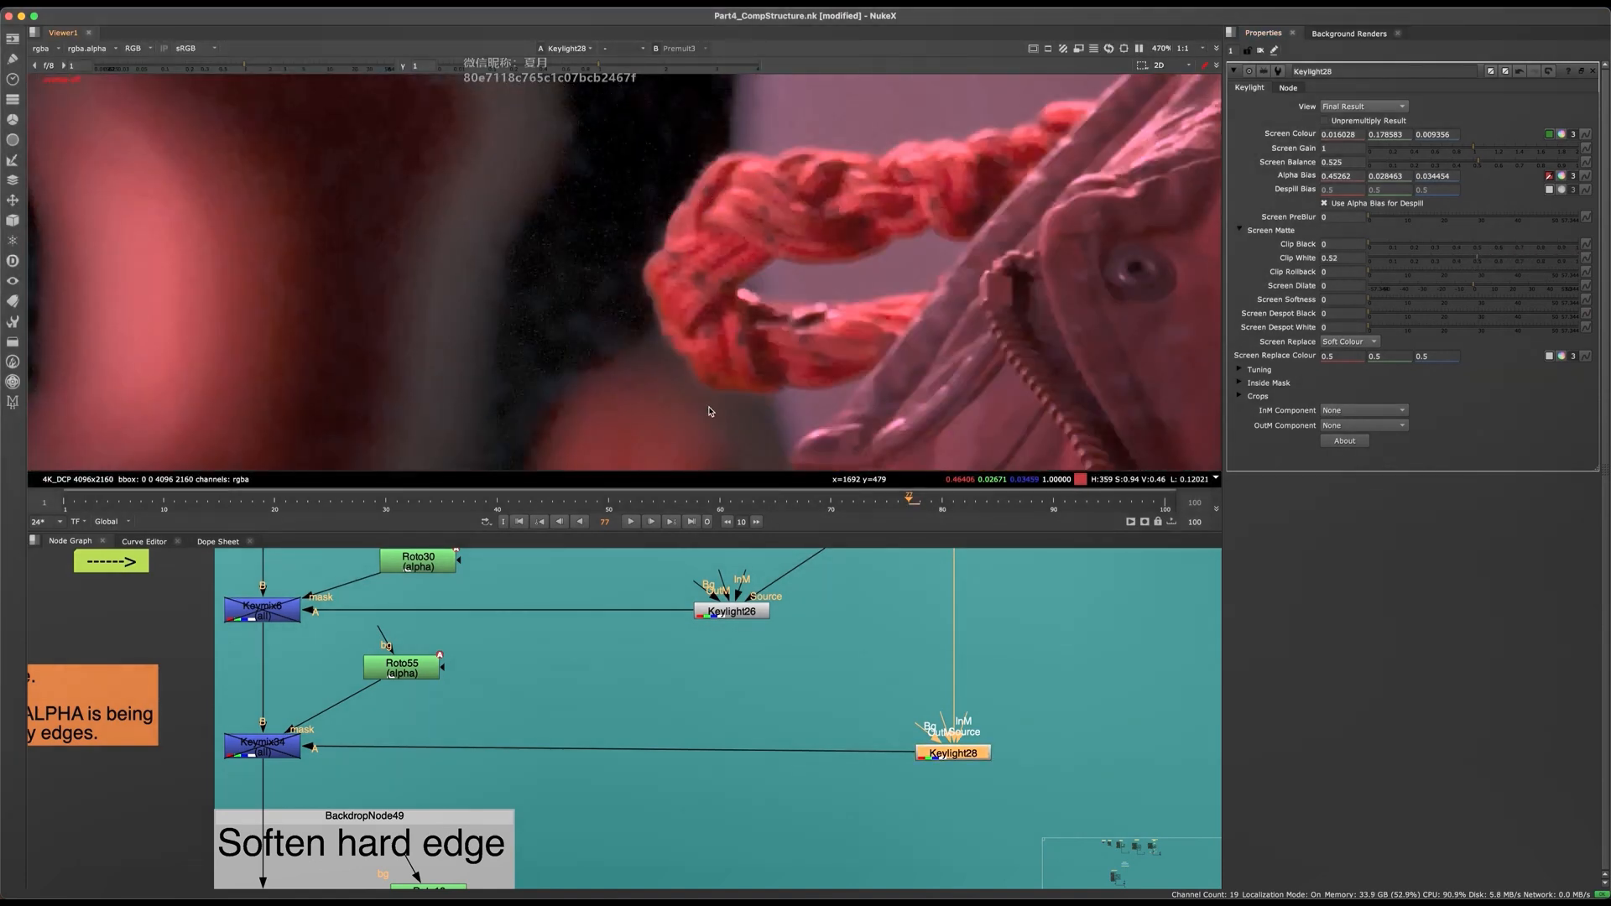
- Compare the wider shot around the man with Keylight28 disabled and enabled
{"action": "scroll", "coordinate": [848, 330], "scroll_direction": "down", "scroll_amount": 10}
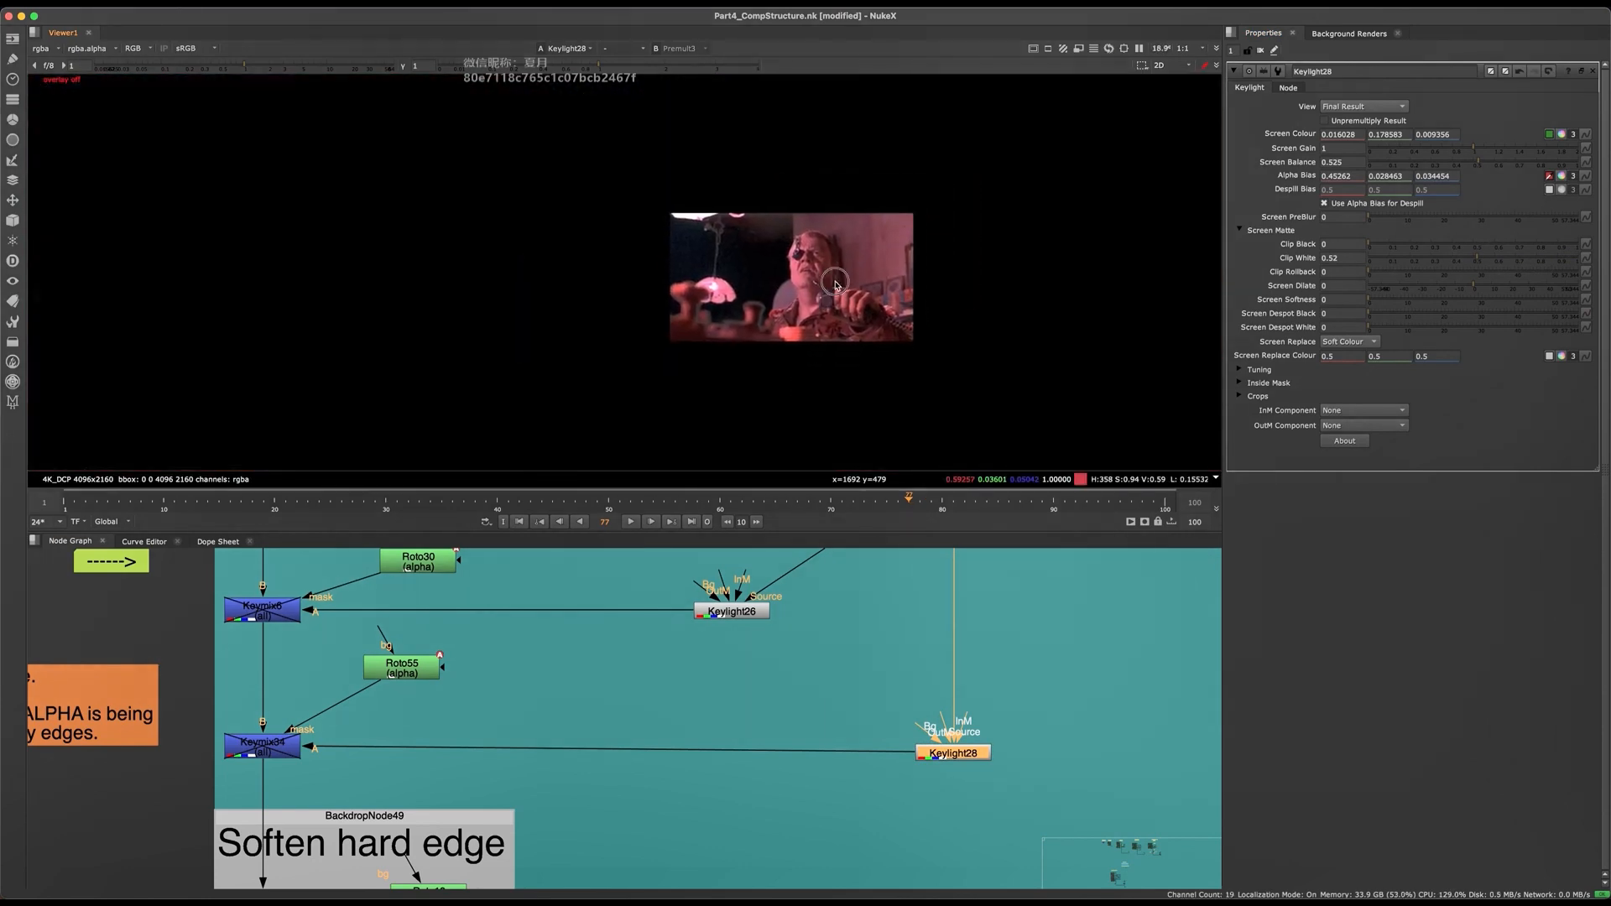
{"action": "scroll", "coordinate": [819, 257], "scroll_direction": "up", "scroll_amount": 5}
{"action": "key", "text": "d"}
{"action": "key", "text": "d"}
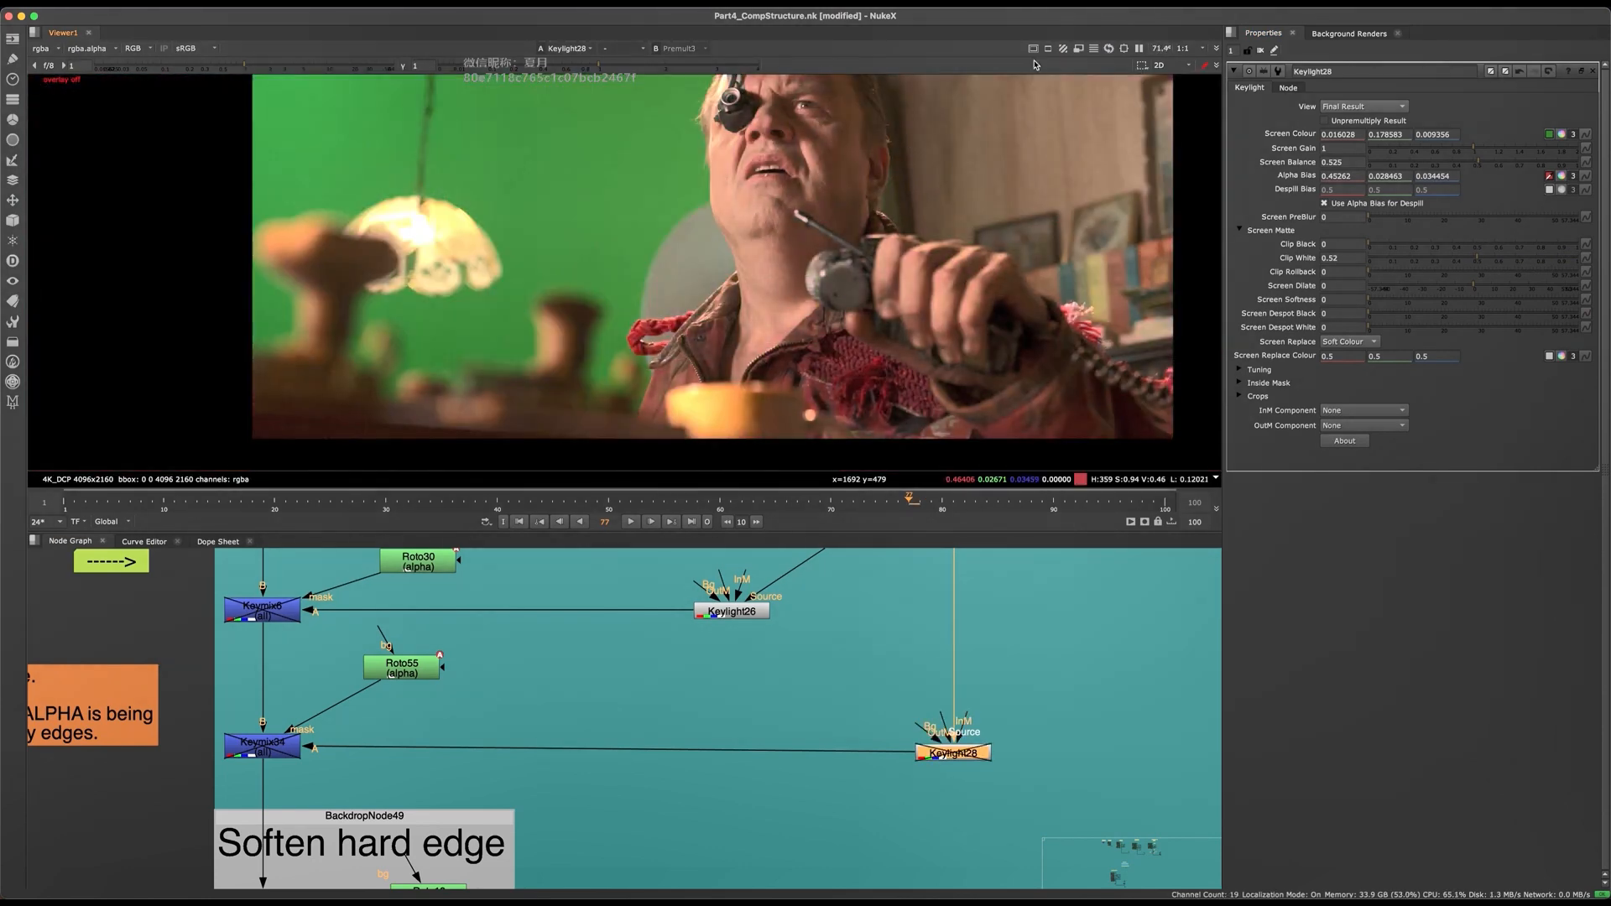
{"action": "key", "text": "d"}
{"action": "key", "text": "d"}
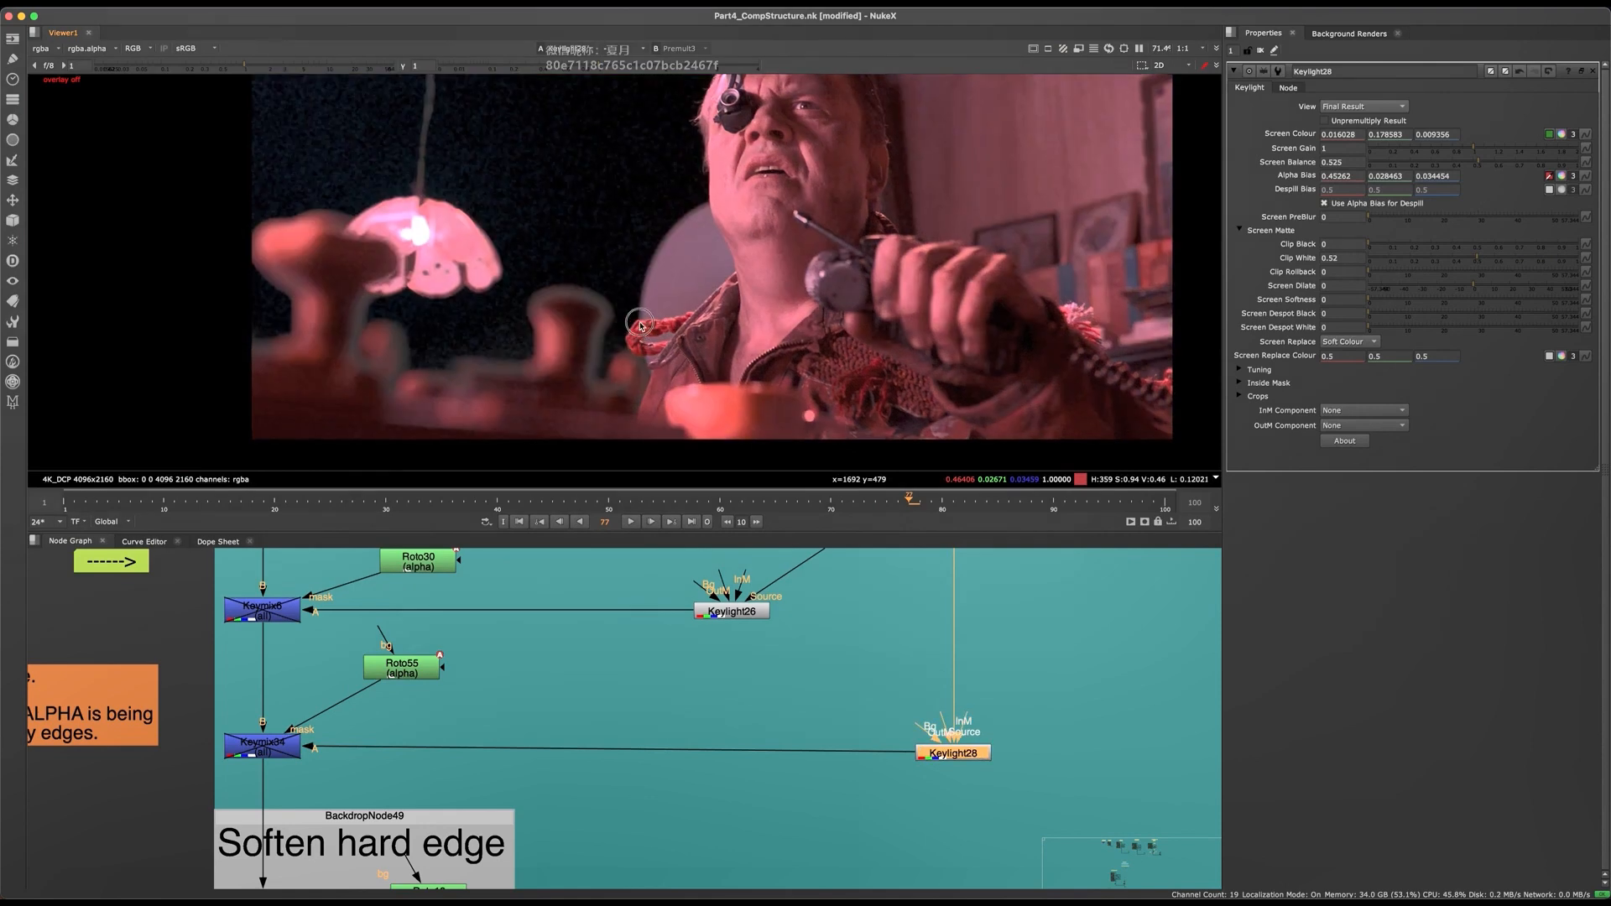
- Compare the red cord's edge with Keylight28 off and on, and inspect its alpha before returning to RGB
{"action": "scroll", "coordinate": [738, 269], "scroll_direction": "up", "scroll_amount": 10}
{"action": "key", "text": "d"}
{"action": "key", "text": "d"}
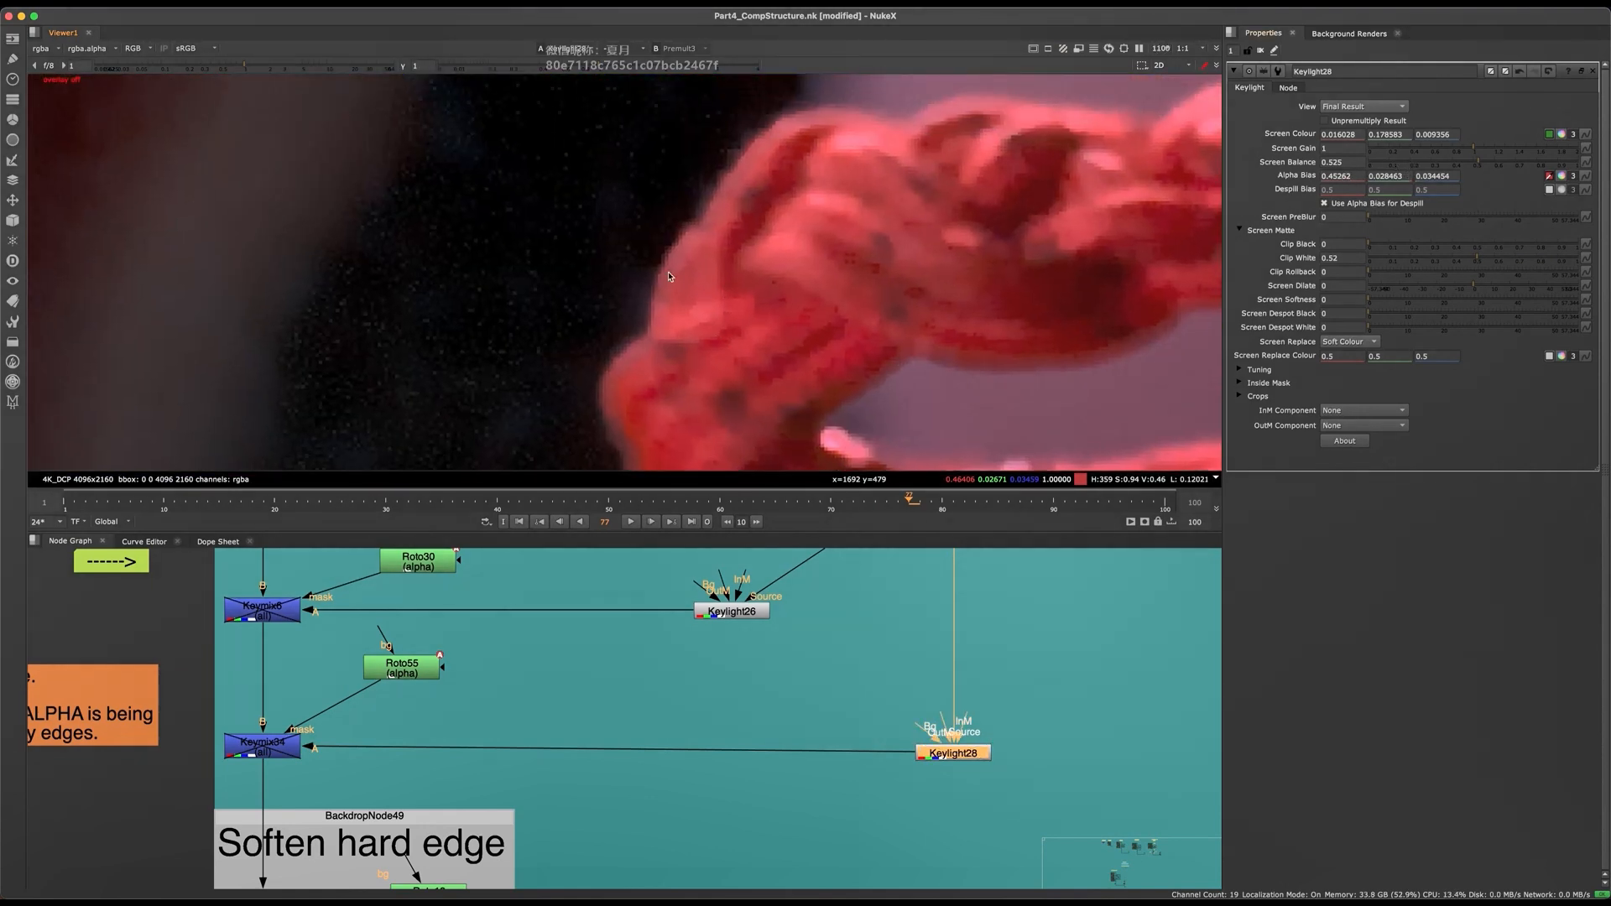
{"action": "key", "text": "a"}
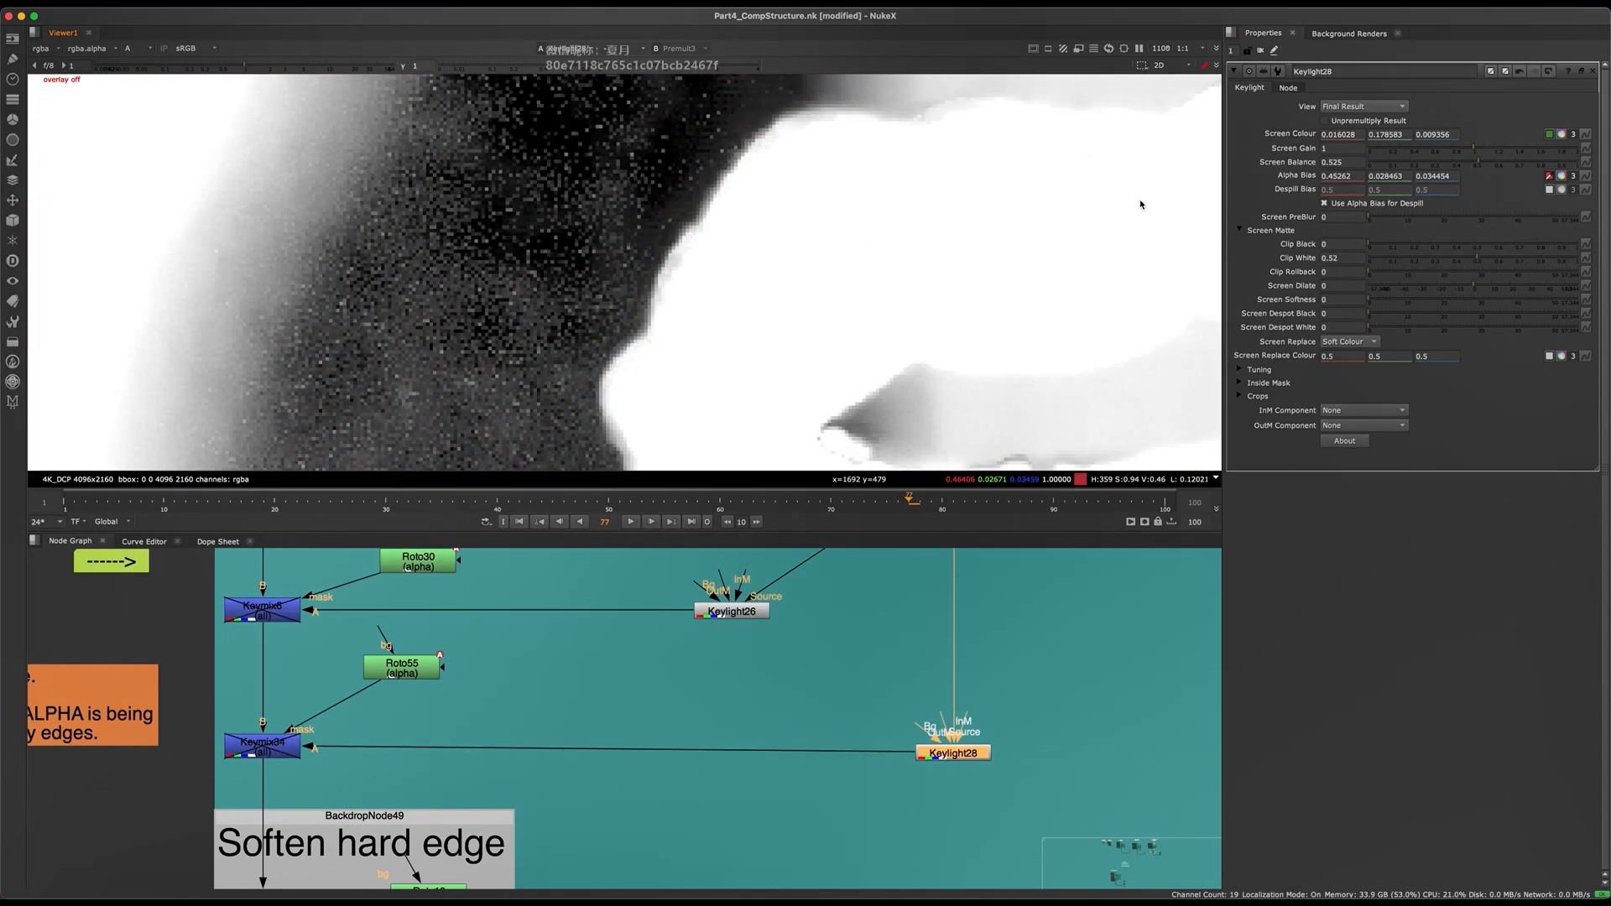
{"action": "key", "text": "a"}
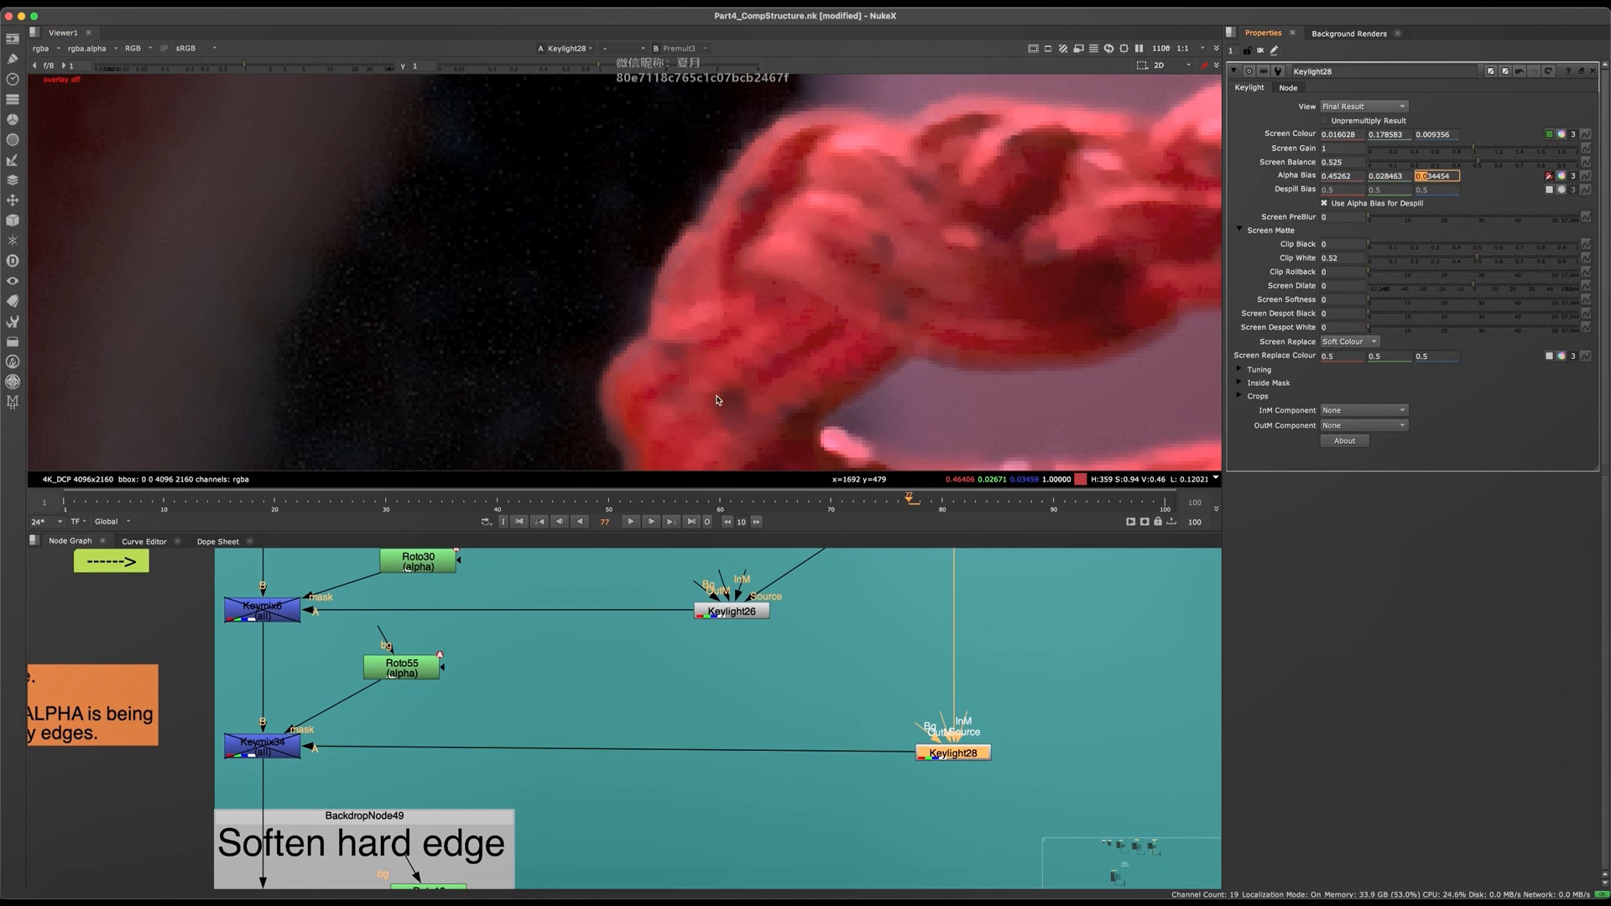
- Duplicate Keymix34 into the main stream directly below it and feed Keylight28 into the copy's A input
{"action": "middle_click_drag", "start_coordinate": [679, 685], "coordinate": [855, 638]}
{"action": "left_click_drag", "start_coordinate": [582, 668], "coordinate": [373, 787]}
{"action": "middle_click_drag", "start_coordinate": [454, 759], "coordinate": [545, 751]}
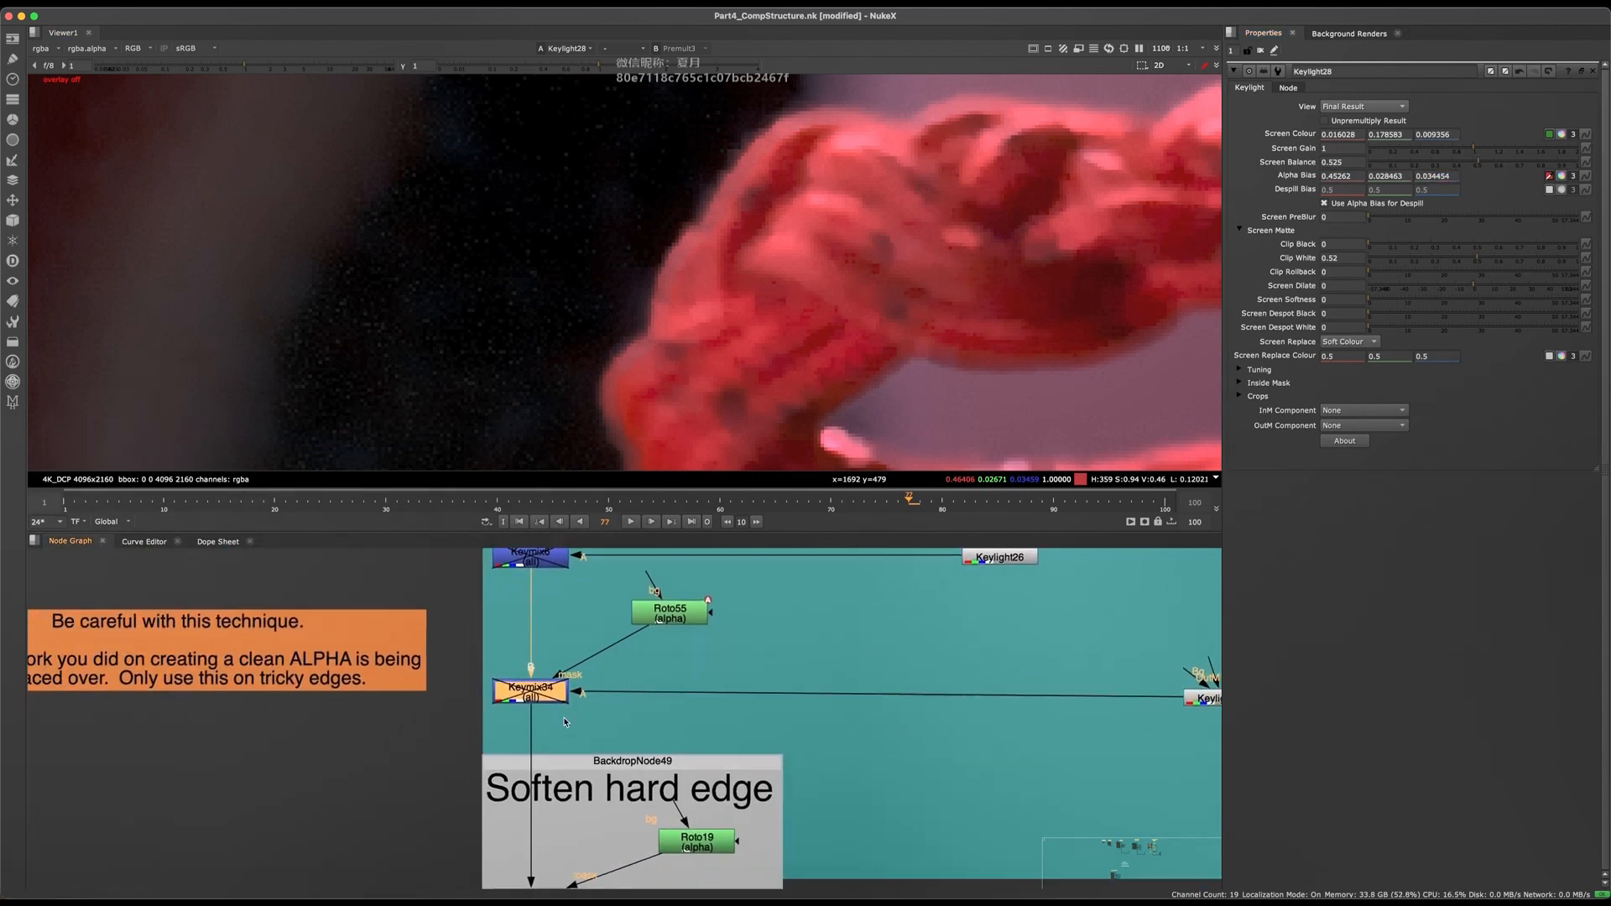
{"action": "scroll", "coordinate": [546, 751], "scroll_direction": "up", "scroll_amount": 2}
{"action": "key", "text": "super+c"}
{"action": "key", "text": "super+v"}
{"action": "scroll", "coordinate": [547, 754], "scroll_direction": "down", "scroll_amount": 3}
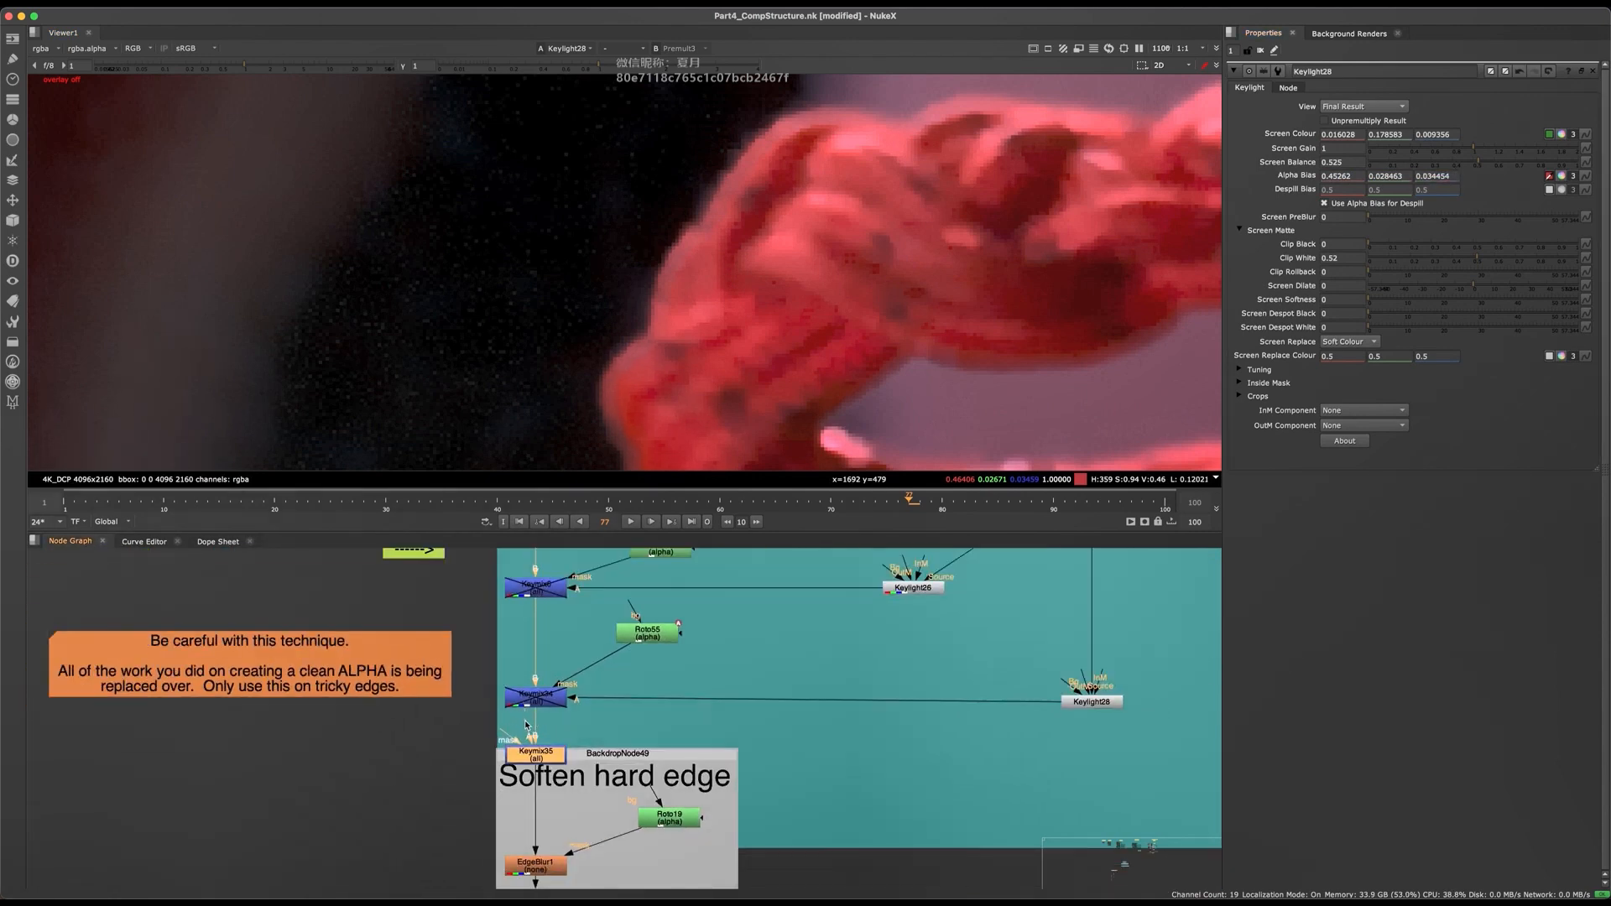
{"action": "left_click_drag", "start_coordinate": [526, 725], "coordinate": [1096, 693]}
- Add a Roto node as Keymix35's mask and draw a closed Bezier shape around the red cord's outer edge
{"action": "scroll", "coordinate": [210, 669], "scroll_direction": "up", "scroll_amount": 2}
{"action": "key", "text": "o"}
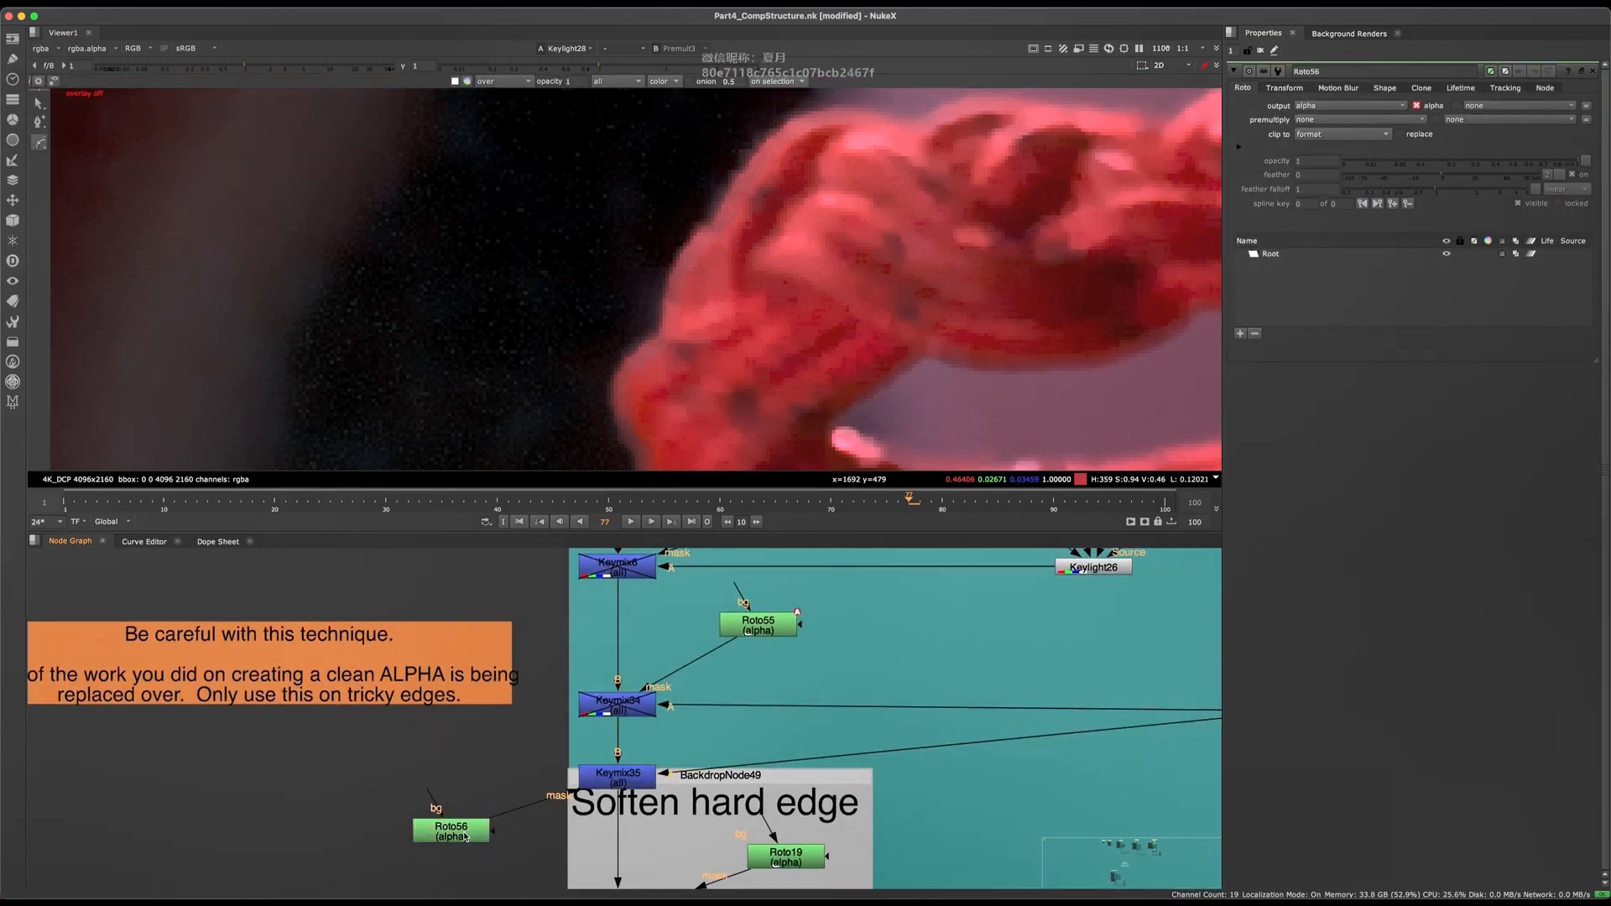
{"action": "scroll", "coordinate": [594, 436], "scroll_direction": "down", "scroll_amount": 2}
{"action": "left_click", "coordinate": [649, 227]}
{"action": "left_click", "coordinate": [546, 414]}
{"action": "left_click_drag", "start_coordinate": [602, 450], "coordinate": [631, 442]}
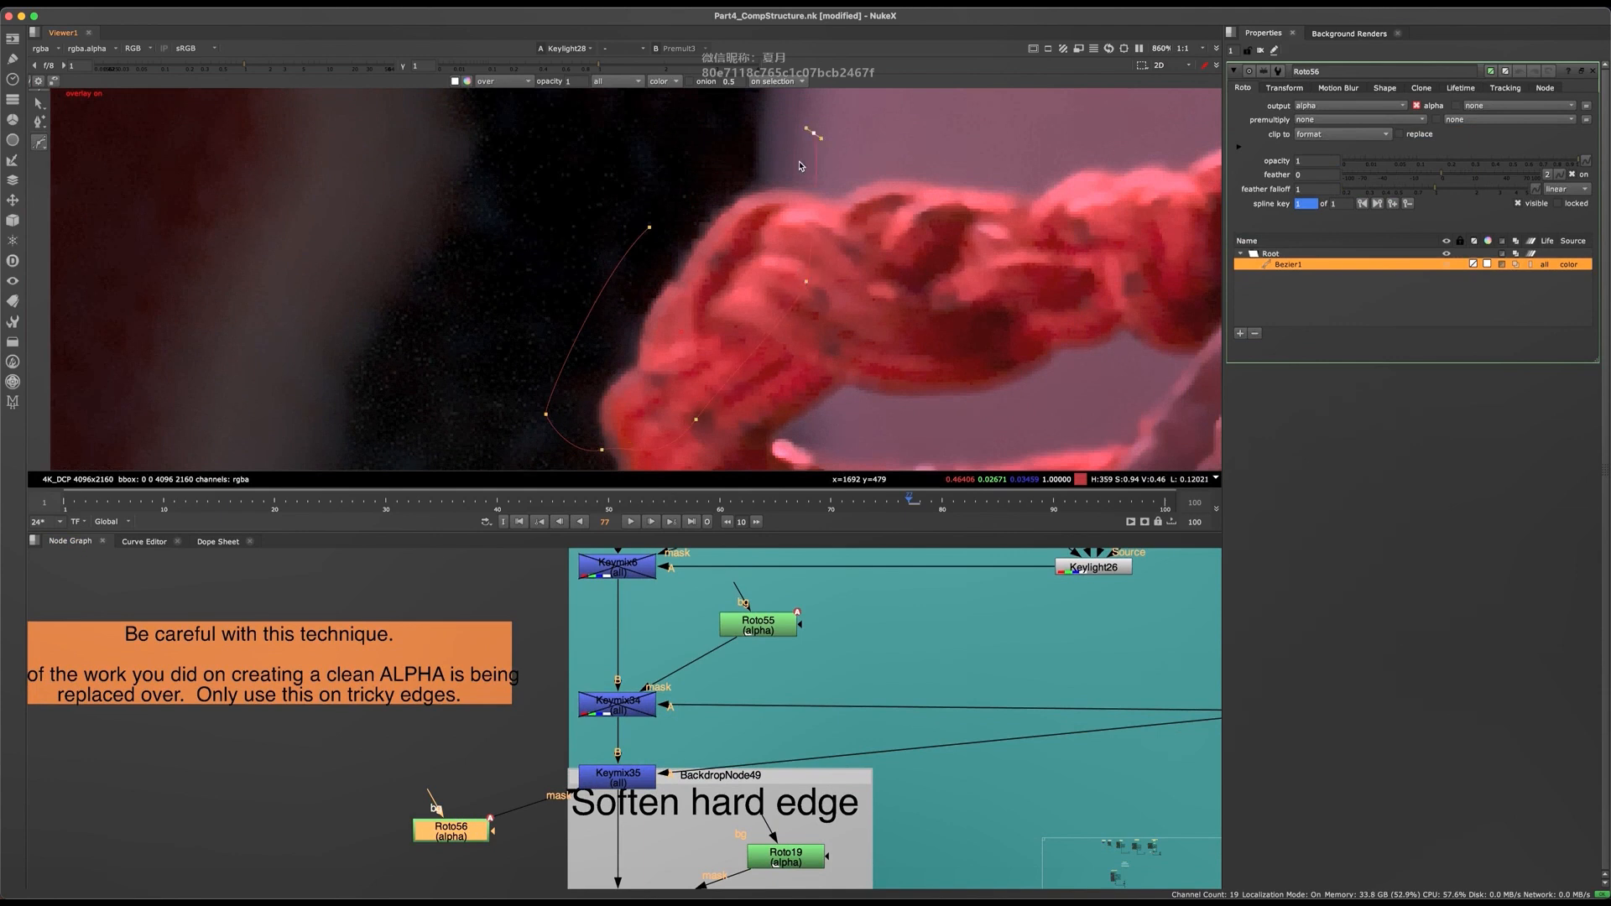
{"action": "key", "text": "q"}
- View the masked mix at Keymix35, followed by the full composite at Merge11
{"action": "scroll", "coordinate": [794, 271], "scroll_direction": "down", "scroll_amount": 4}
{"action": "left_click", "coordinate": [619, 781]}
{"action": "key", "text": "1"}
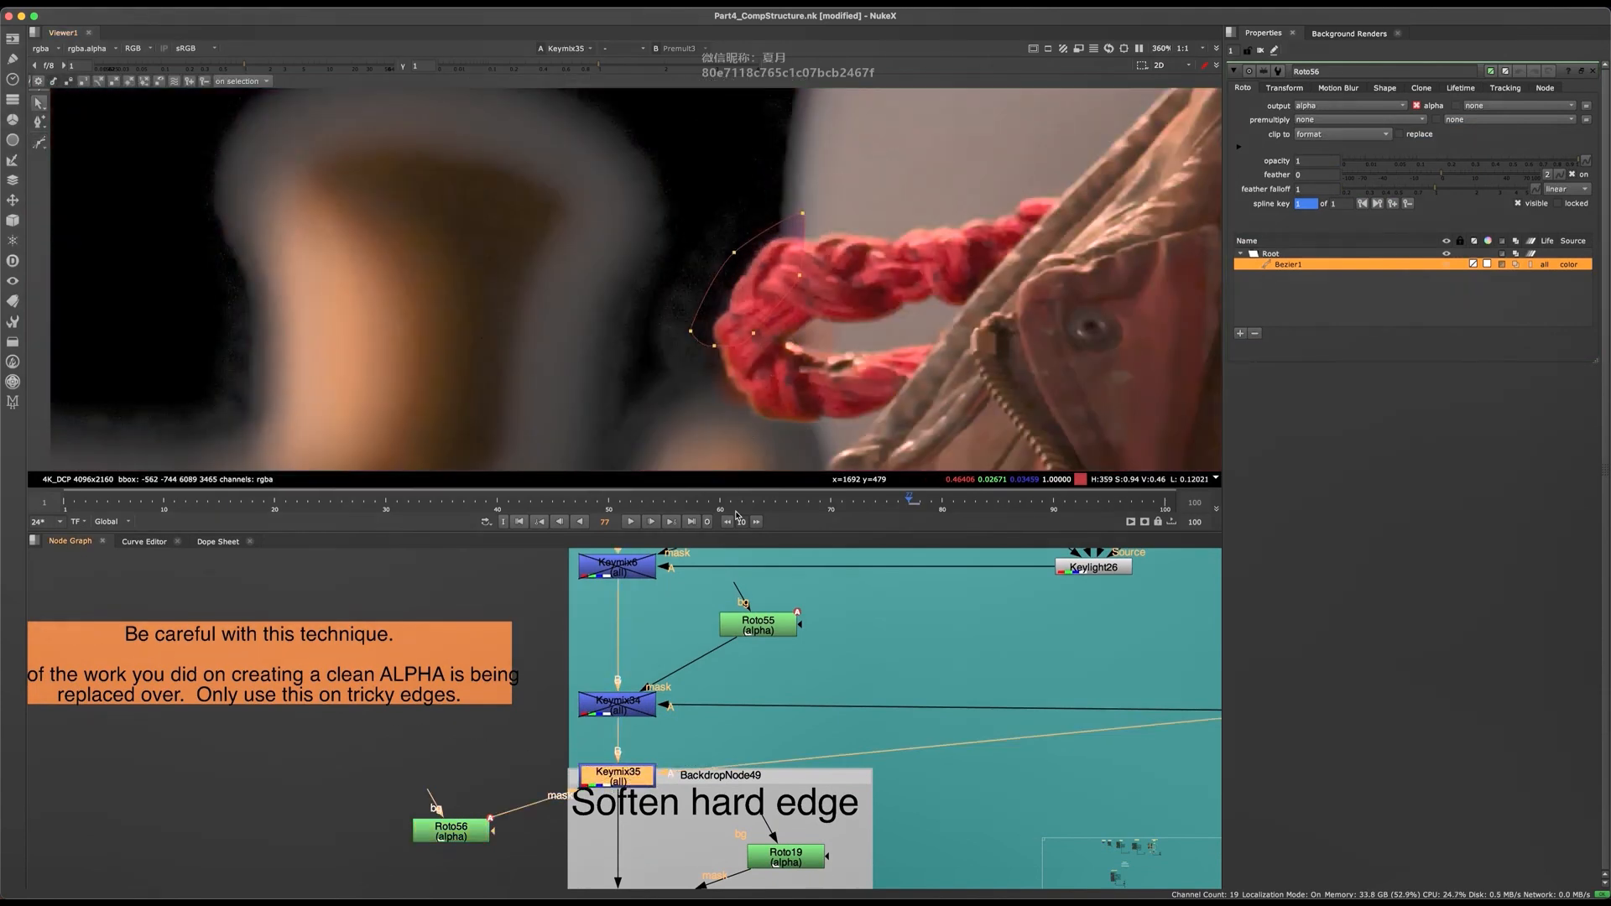
{"action": "scroll", "coordinate": [552, 759], "scroll_direction": "down", "scroll_amount": 6}
{"action": "scroll", "coordinate": [768, 794], "scroll_direction": "up", "scroll_amount": 4}
{"action": "left_click", "coordinate": [880, 743]}
{"action": "key", "text": "1"}
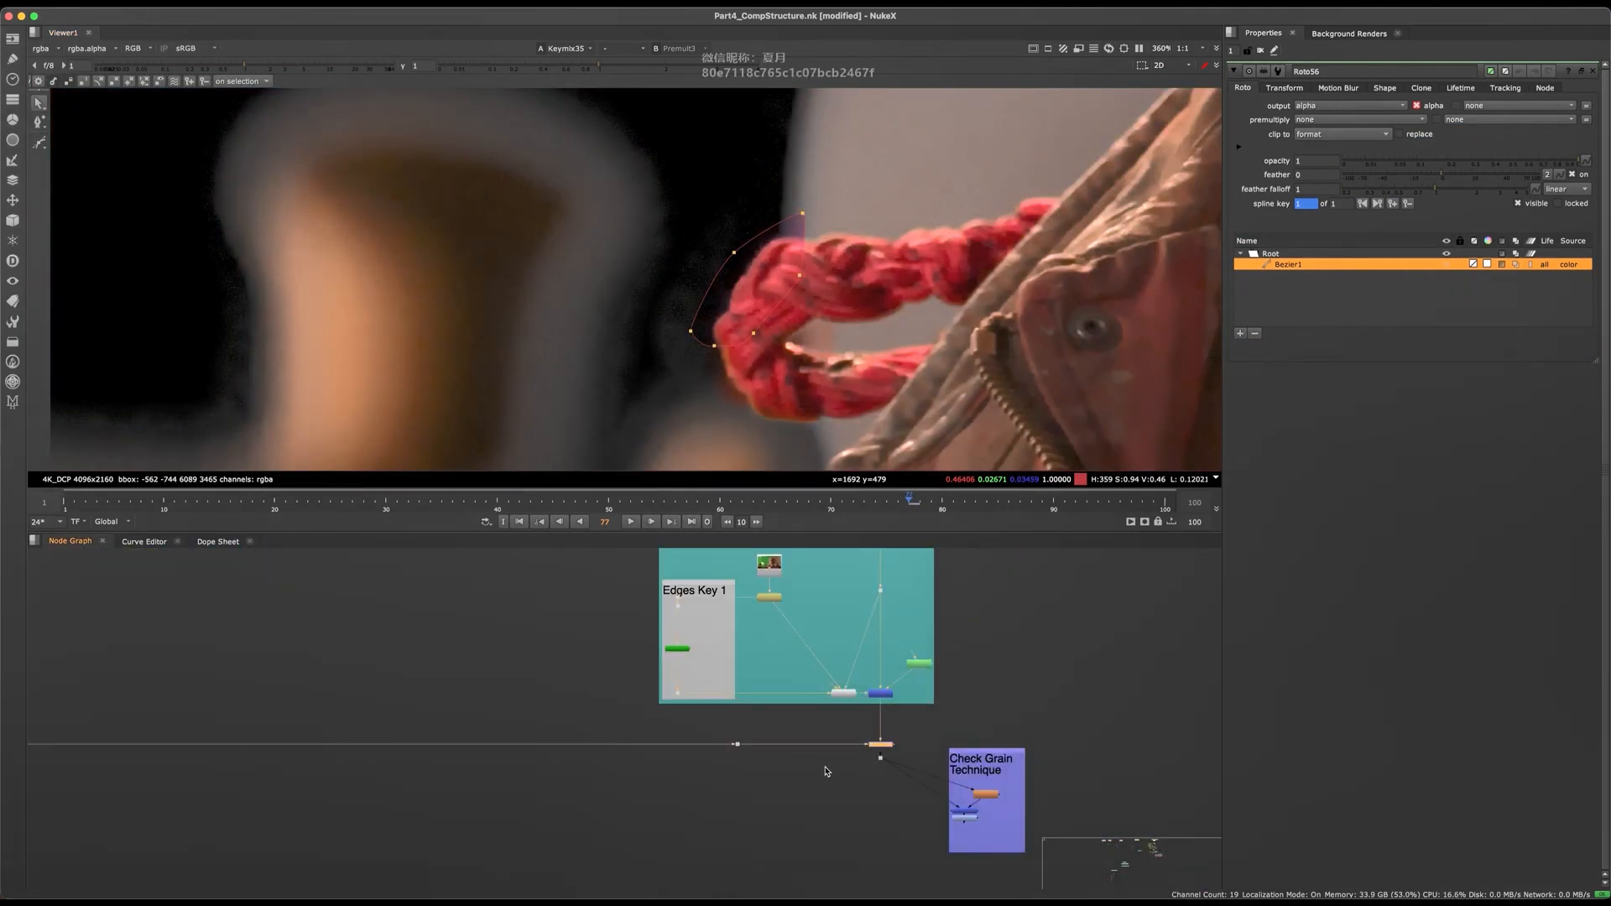
- Toggle Keymix35 while viewing Merge11 to compare the cord's edge within the new roto area
{"action": "middle_click_drag", "start_coordinate": [596, 741], "coordinate": [774, 766]}
{"action": "scroll", "coordinate": [711, 762], "scroll_direction": "down", "scroll_amount": 4}
{"action": "middle_click_drag", "start_coordinate": [326, 623], "coordinate": [484, 760]}
{"action": "scroll", "coordinate": [379, 685], "scroll_direction": "up", "scroll_amount": 6}
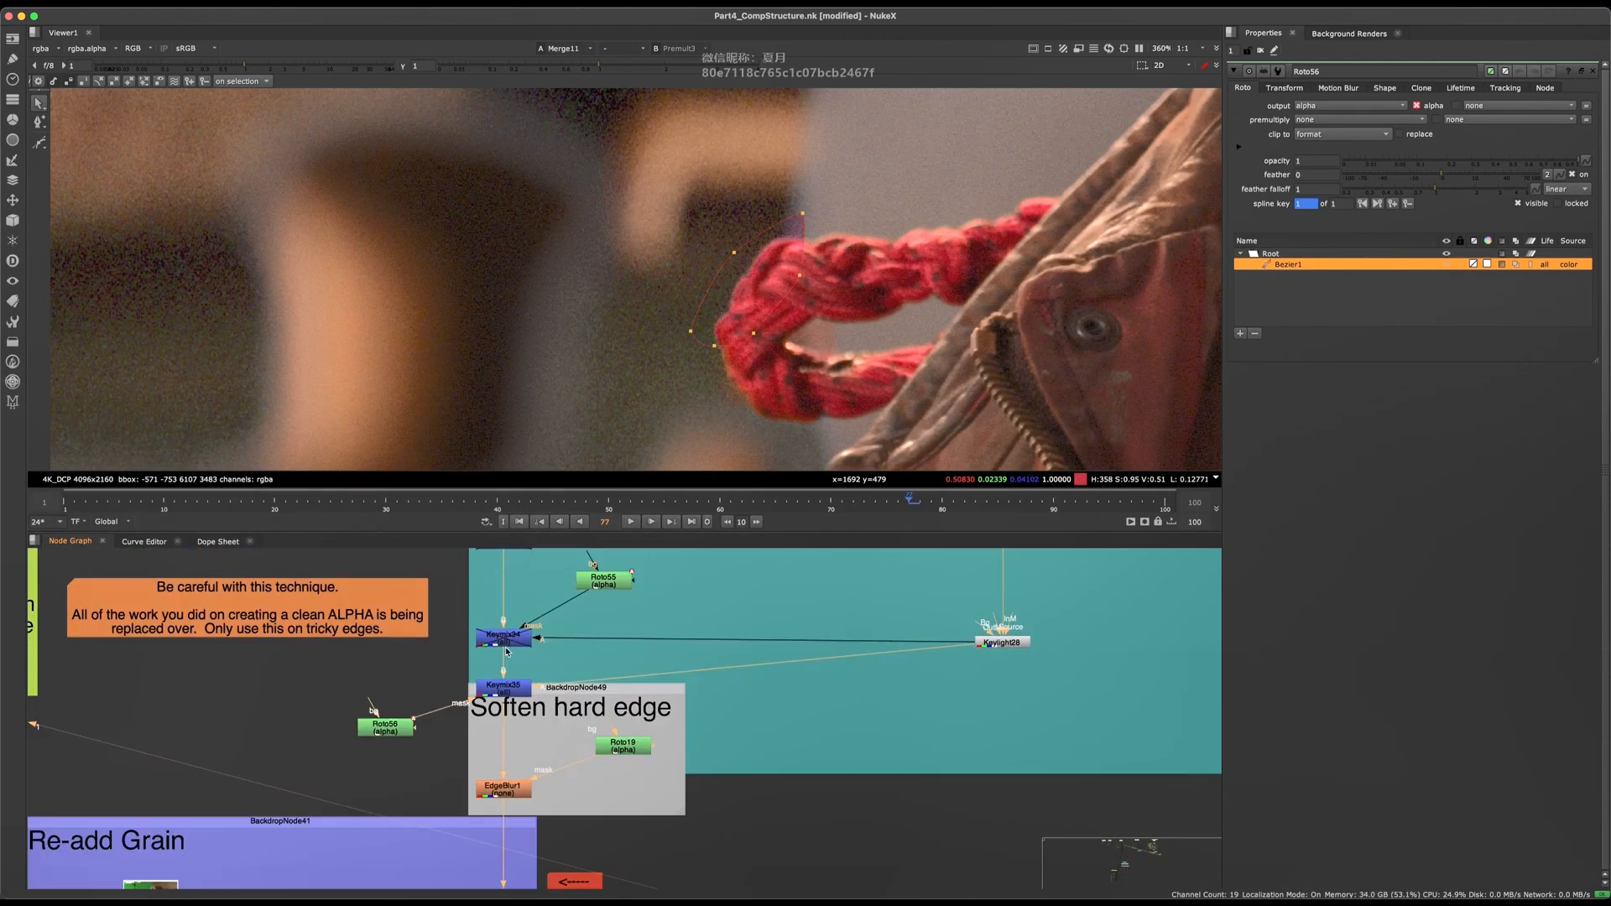
{"action": "left_click", "coordinate": [510, 690]}
{"action": "key", "text": "d"}
{"action": "scroll", "coordinate": [692, 277], "scroll_direction": "up", "scroll_amount": 5}
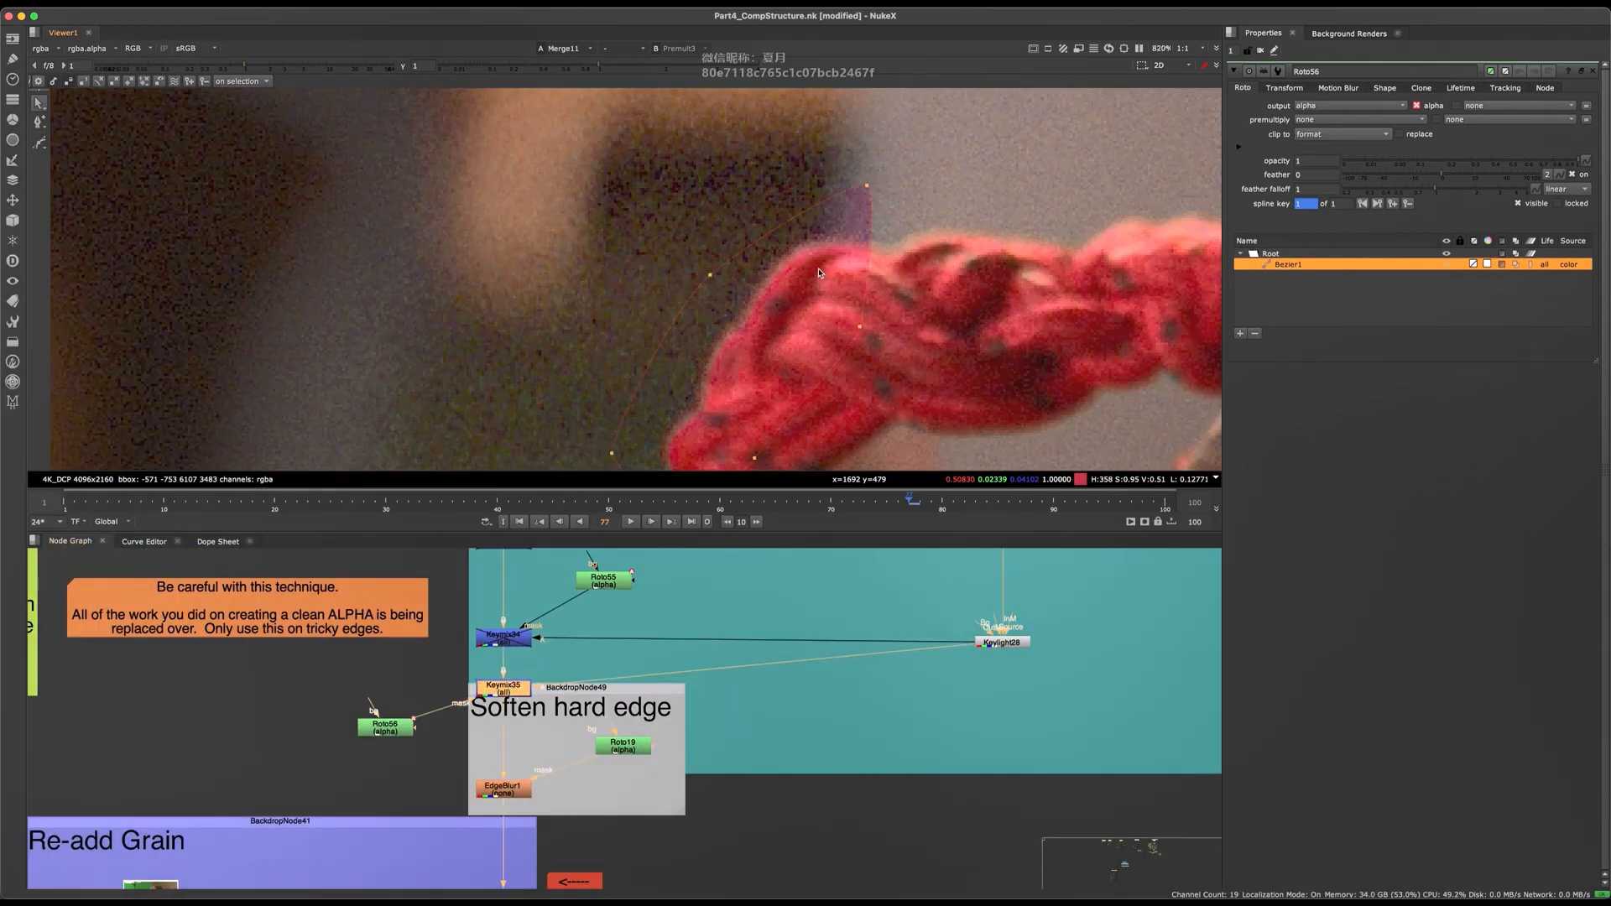
- Move Roto56's whole shape off the grey wall onto the cord's outer edge and reposition its lower points
{"action": "left_click_drag", "start_coordinate": [940, 94], "coordinate": [616, 462]}
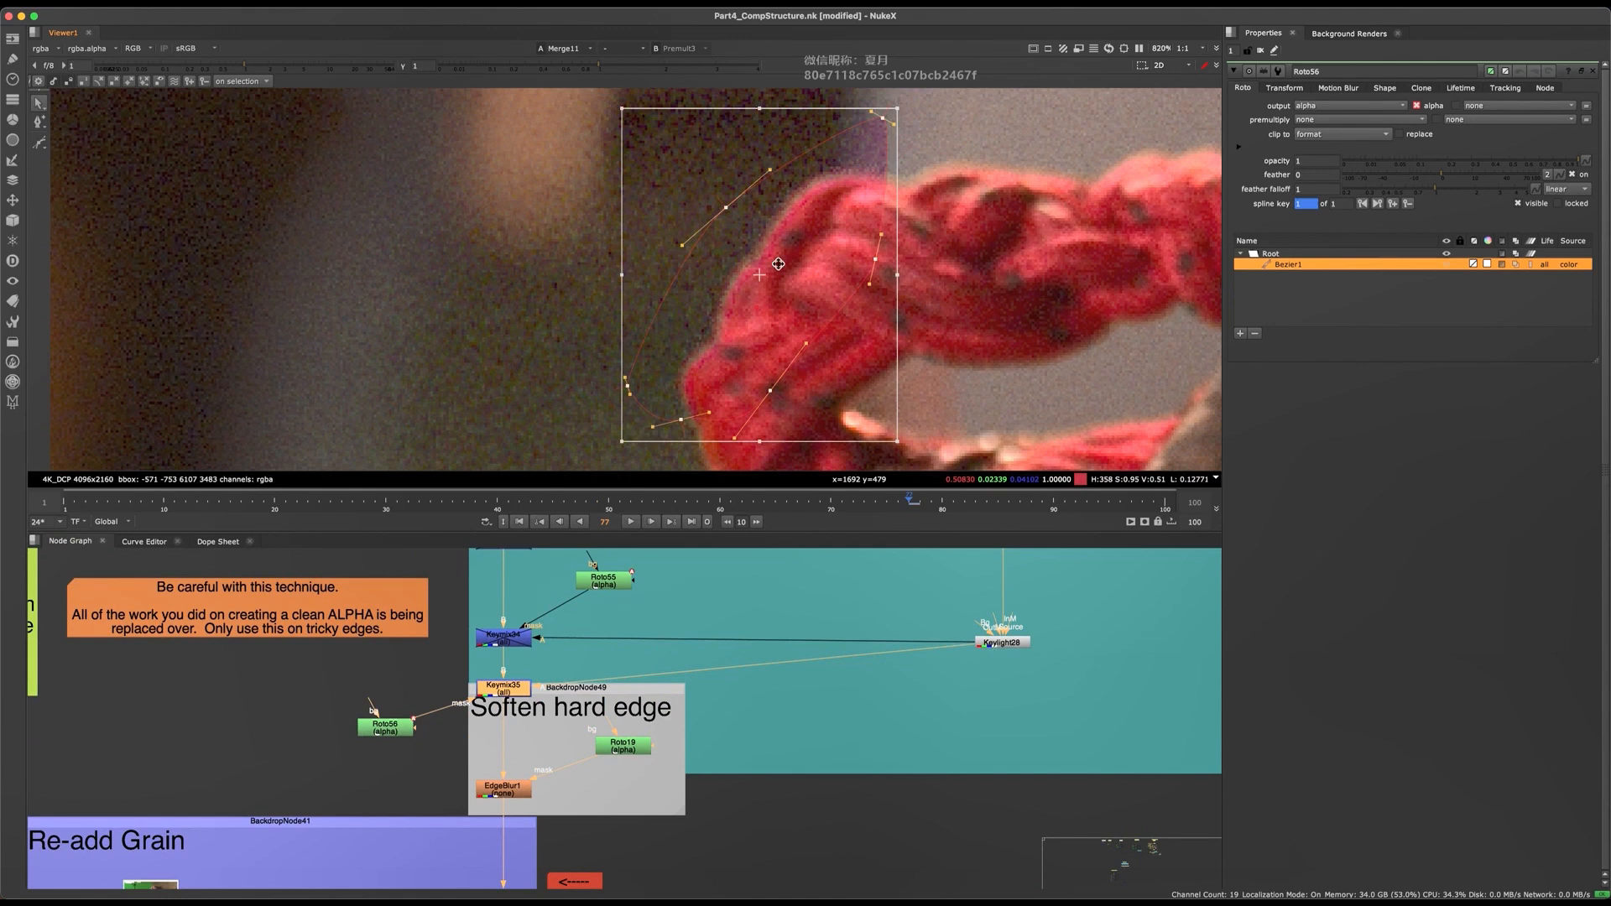
{"action": "left_click_drag", "start_coordinate": [814, 252], "coordinate": [766, 254]}
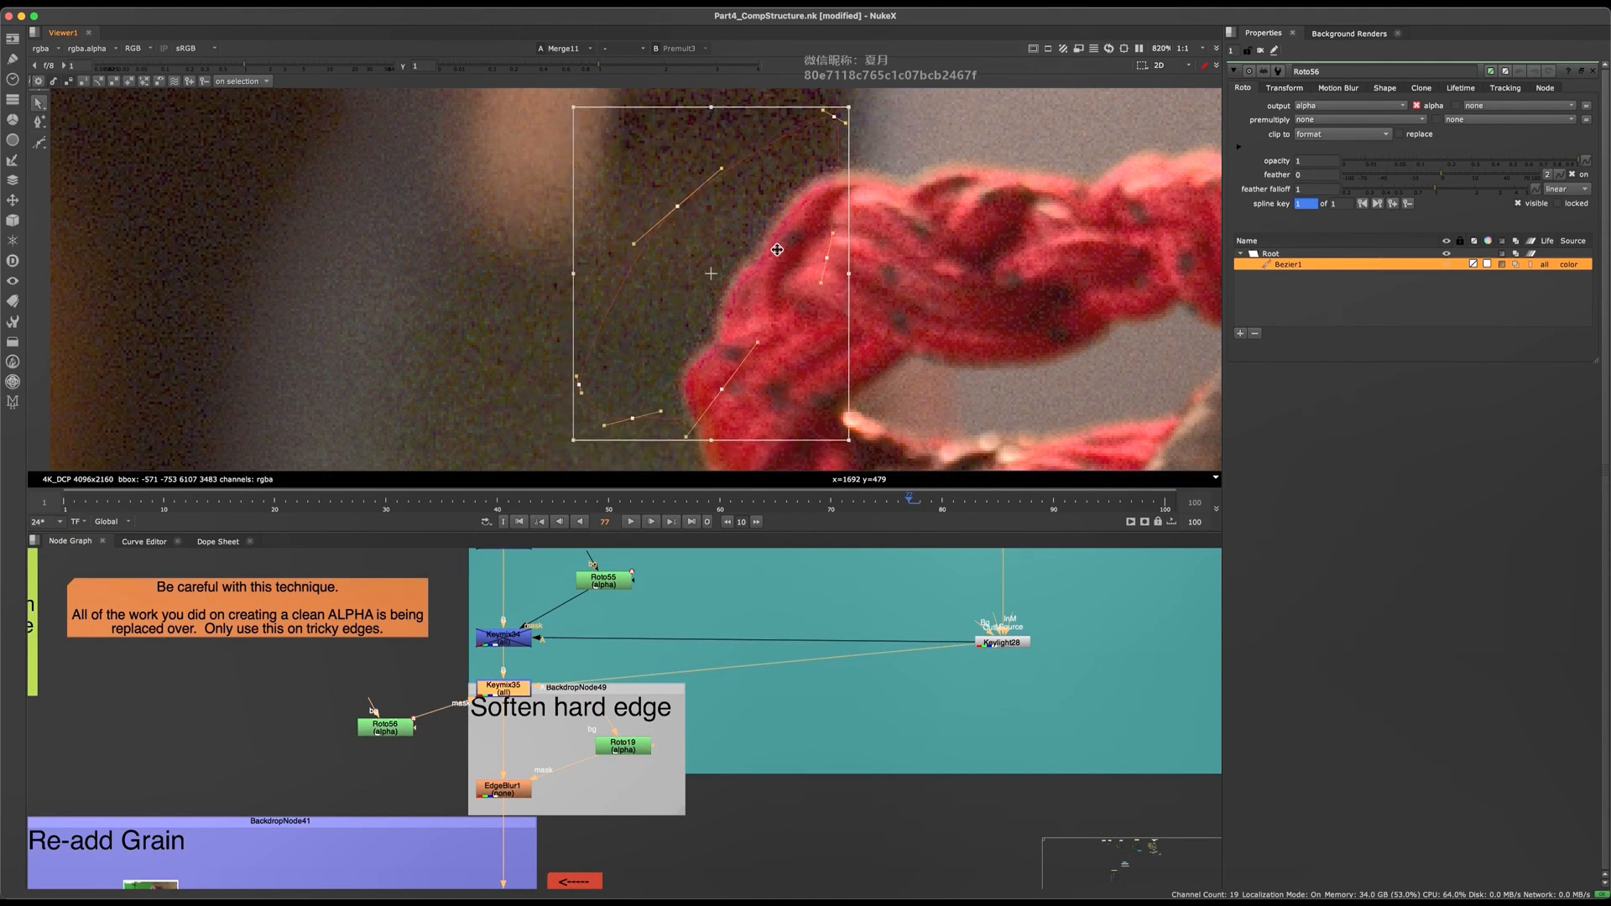
{"action": "key", "text": "o"}
{"action": "scroll", "coordinate": [760, 275], "scroll_direction": "down", "scroll_amount": 7}
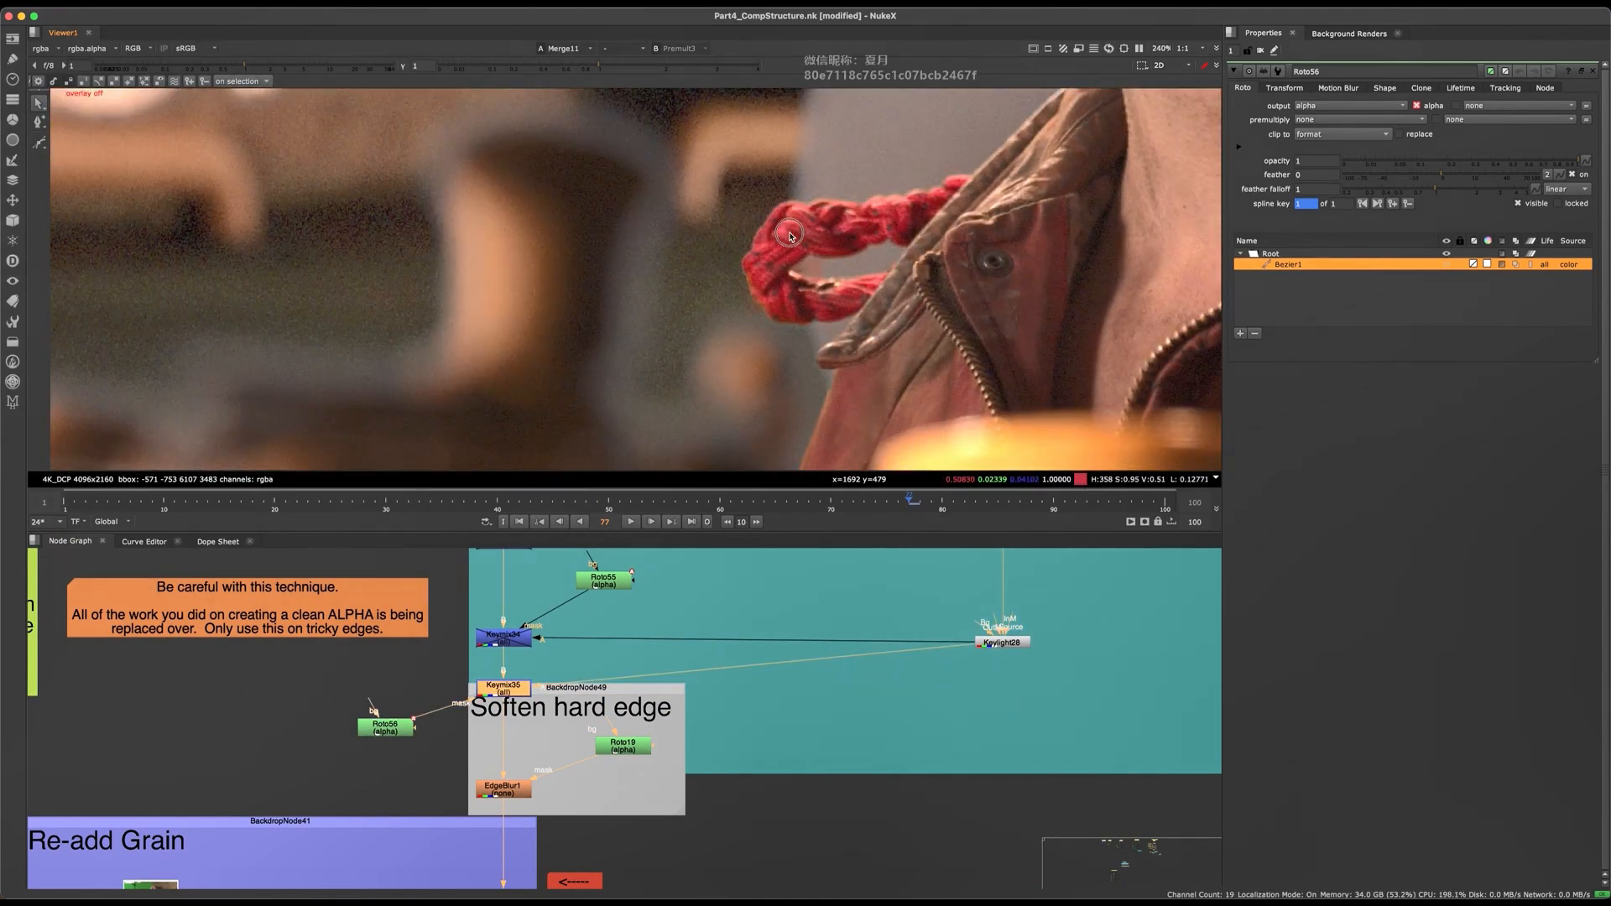
{"action": "scroll", "coordinate": [756, 282], "scroll_direction": "up", "scroll_amount": 5}
{"action": "key", "text": "o"}
{"action": "left_click_drag", "start_coordinate": [705, 293], "coordinate": [756, 330]}
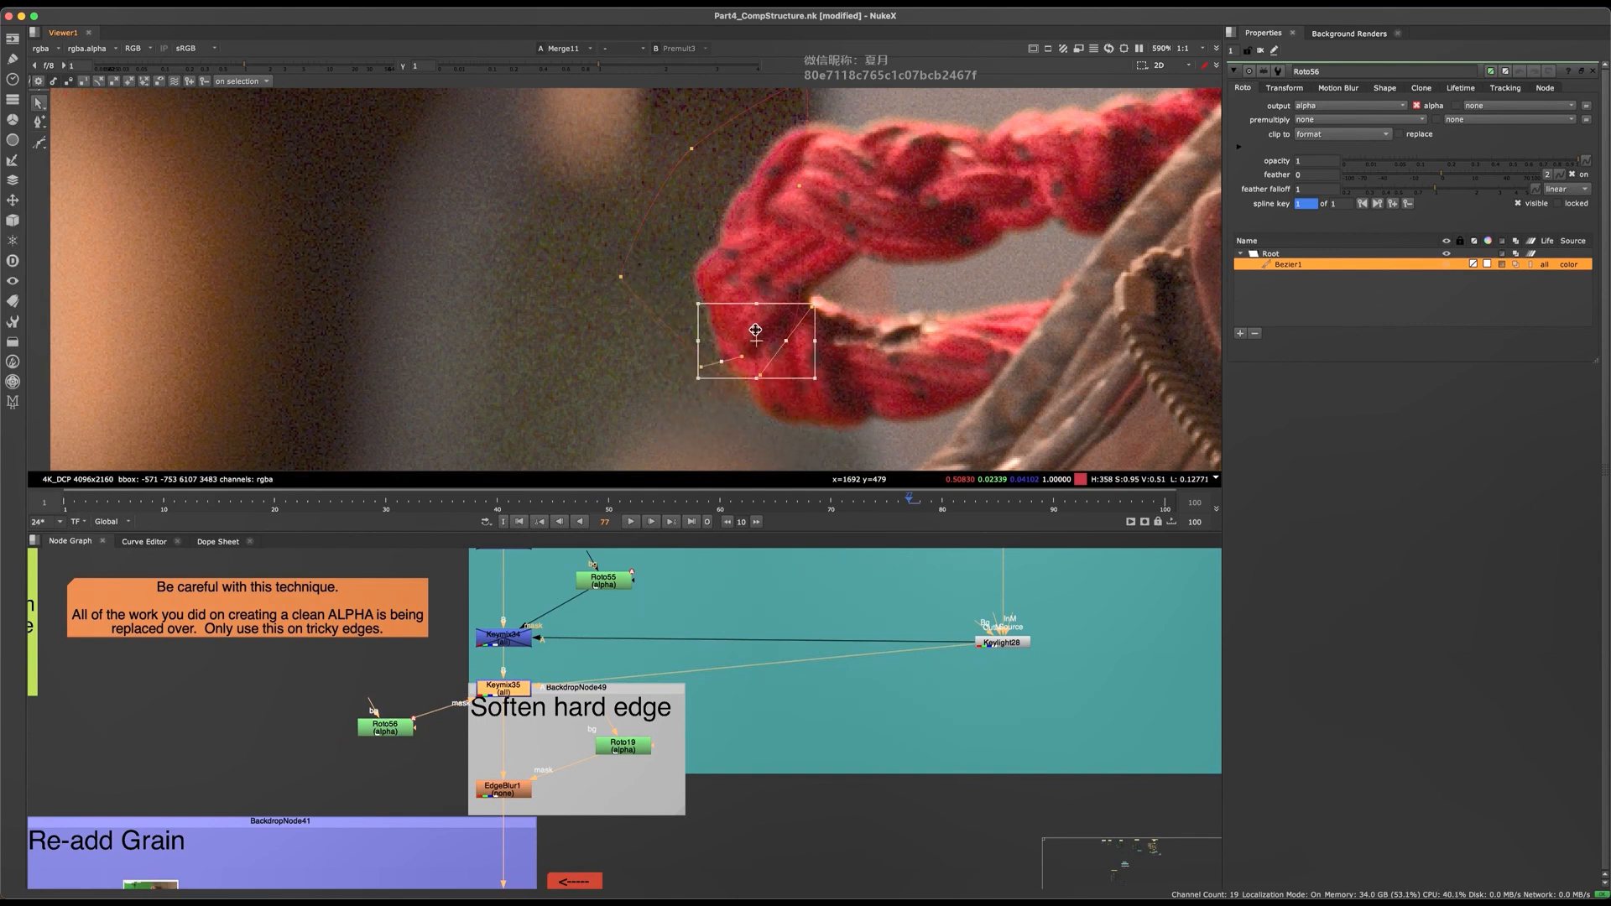
- Check the adjusted roto's effect on the cord in the composite by toggling Keymix35
{"action": "scroll", "coordinate": [756, 251], "scroll_direction": "down", "scroll_amount": 4}
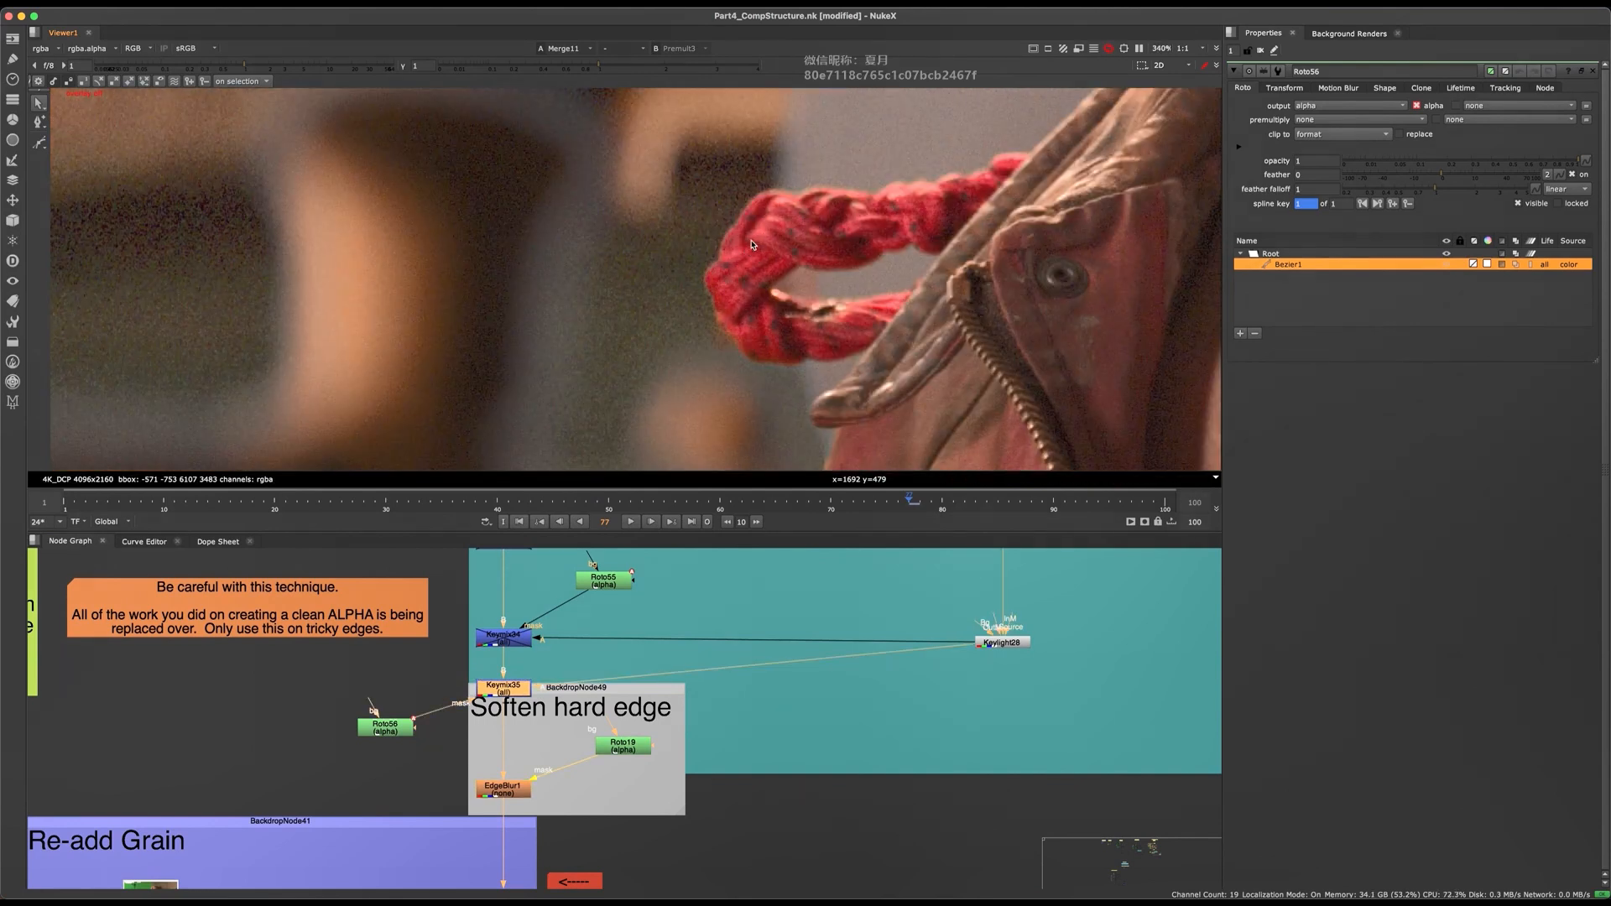
{"action": "key", "text": "d"}
{"action": "scroll", "coordinate": [436, 712], "scroll_direction": "up", "scroll_amount": 3}
{"action": "scroll", "coordinate": [495, 764], "scroll_direction": "down", "scroll_amount": 2}
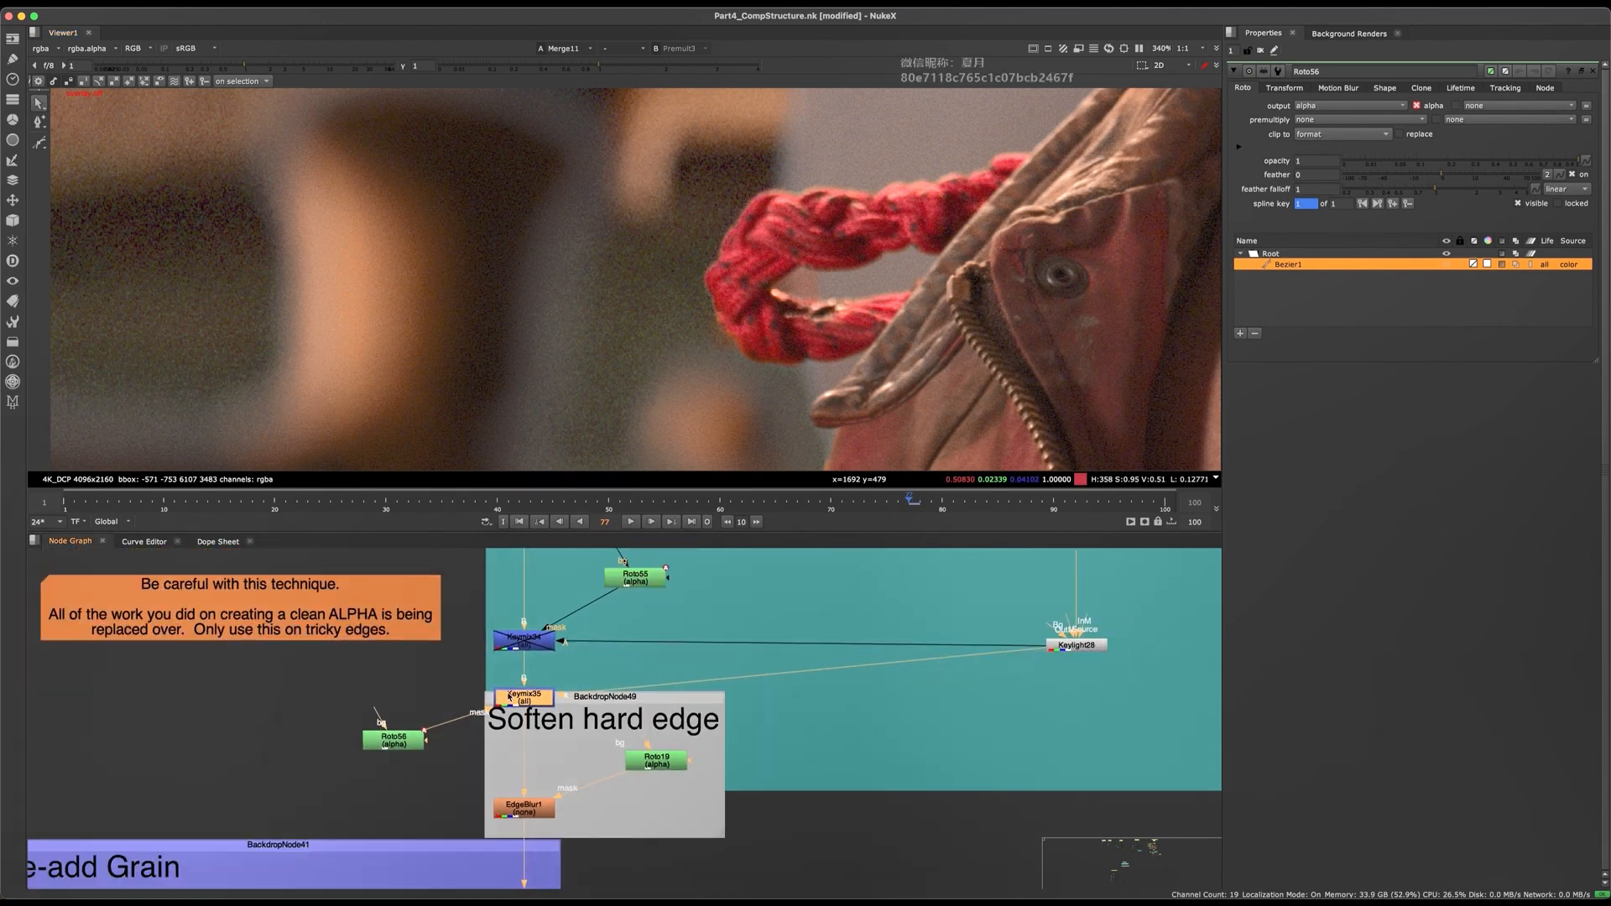
- Delete the demonstration nodes Keylight28, Keymix34, Keymix35, Roto55 and Roto56 from the Keylight Mixing section
{"action": "middle_click_drag", "start_coordinate": [694, 695], "coordinate": [634, 750]}
{"action": "scroll", "coordinate": [631, 806], "scroll_direction": "down", "scroll_amount": 3}
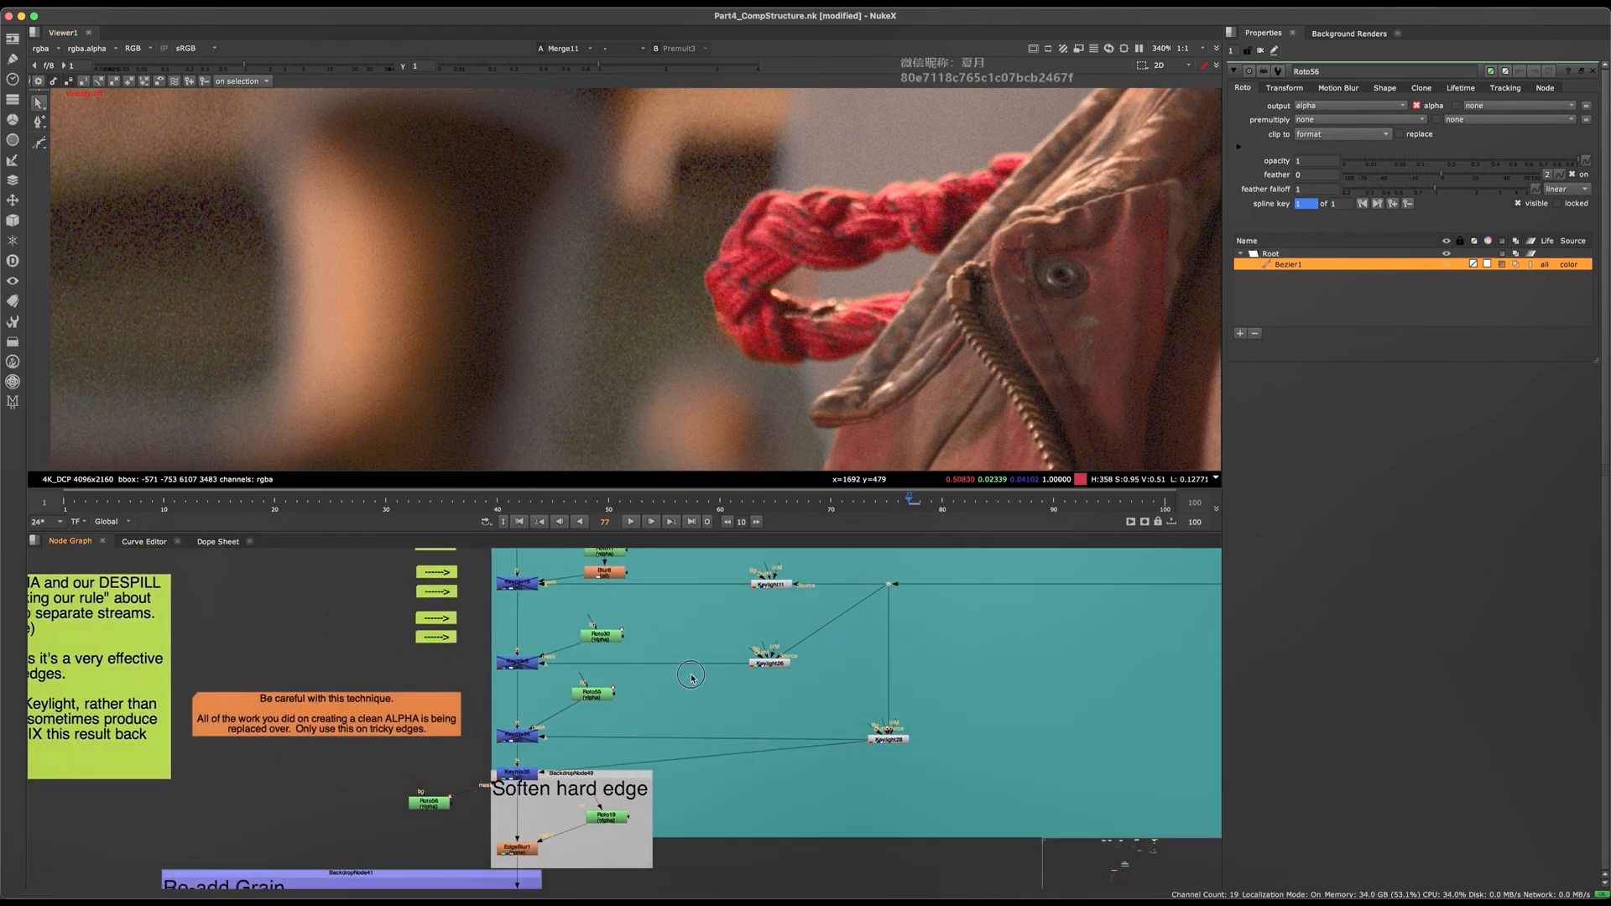
{"action": "left_click_drag", "start_coordinate": [687, 677], "coordinate": [477, 788]}
{"action": "key", "text": "Delete"}
{"action": "left_click_drag", "start_coordinate": [391, 844], "coordinate": [454, 786]}
{"action": "key", "text": "Delete"}
{"action": "scroll", "coordinate": [555, 613], "scroll_direction": "up", "scroll_amount": 4}
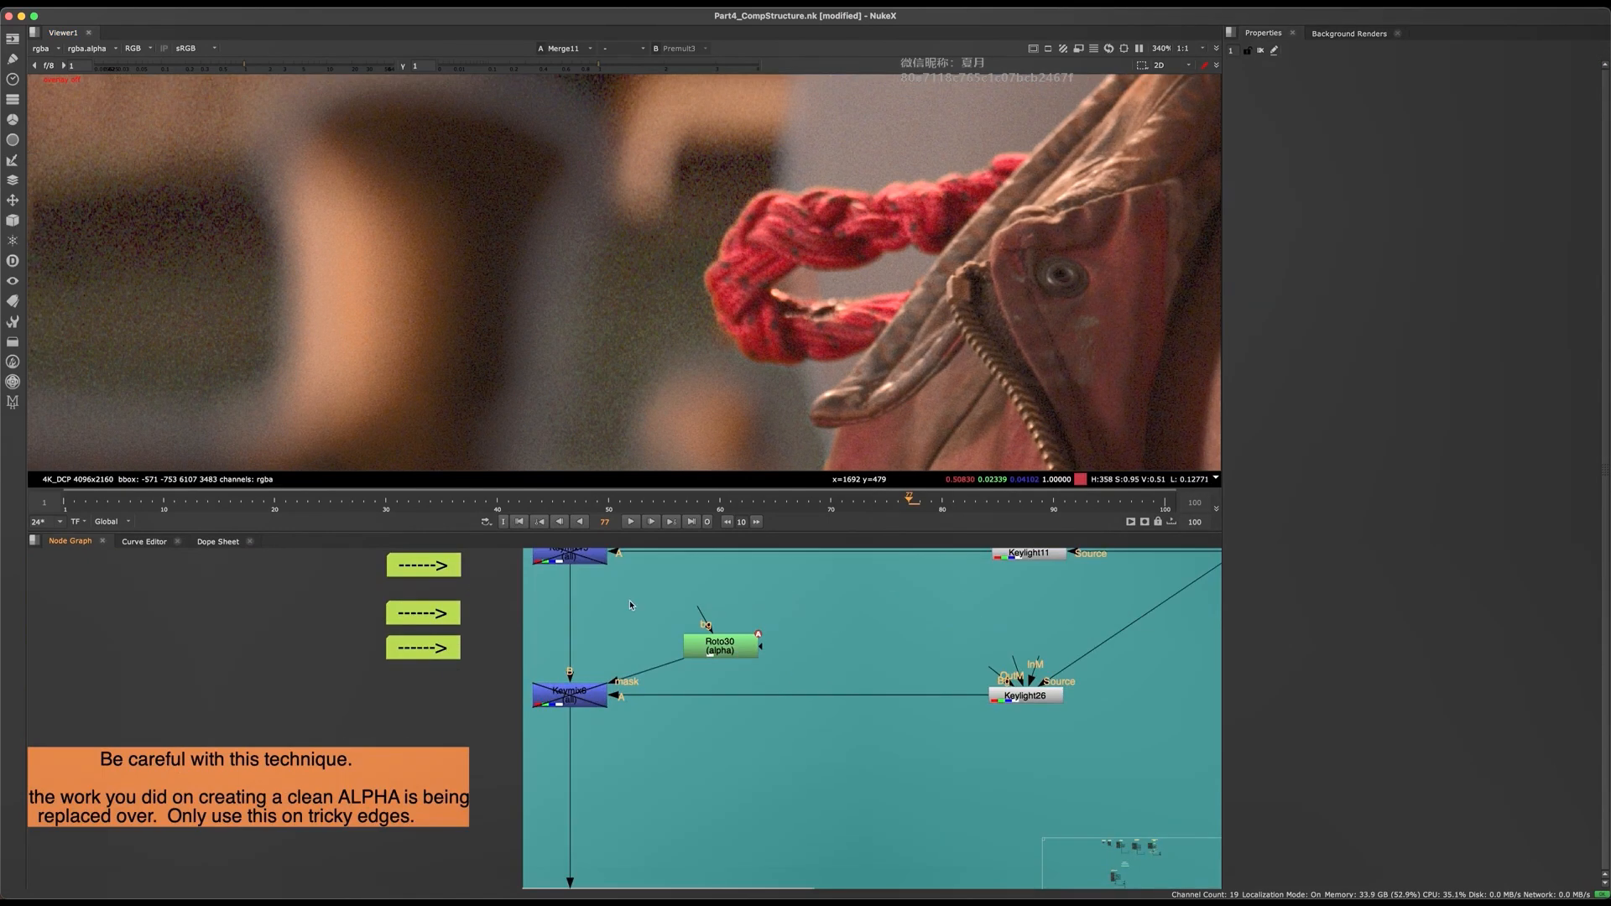
- Show Keymix6 in the viewer and re-enable both Keymix15 and Keymix6
{"action": "middle_click_drag", "start_coordinate": [629, 601], "coordinate": [611, 730]}
{"action": "left_click", "coordinate": [544, 823]}
{"action": "key", "text": "1"}
{"action": "left_click", "coordinate": [545, 684]}
{"action": "left_click_drag", "start_coordinate": [538, 722], "coordinate": [615, 829]}
{"action": "key", "text": "f"}
- Open the settings of the mask nodes Roto30 and Roto11 to review their roto shapes
{"action": "left_click", "coordinate": [693, 774]}
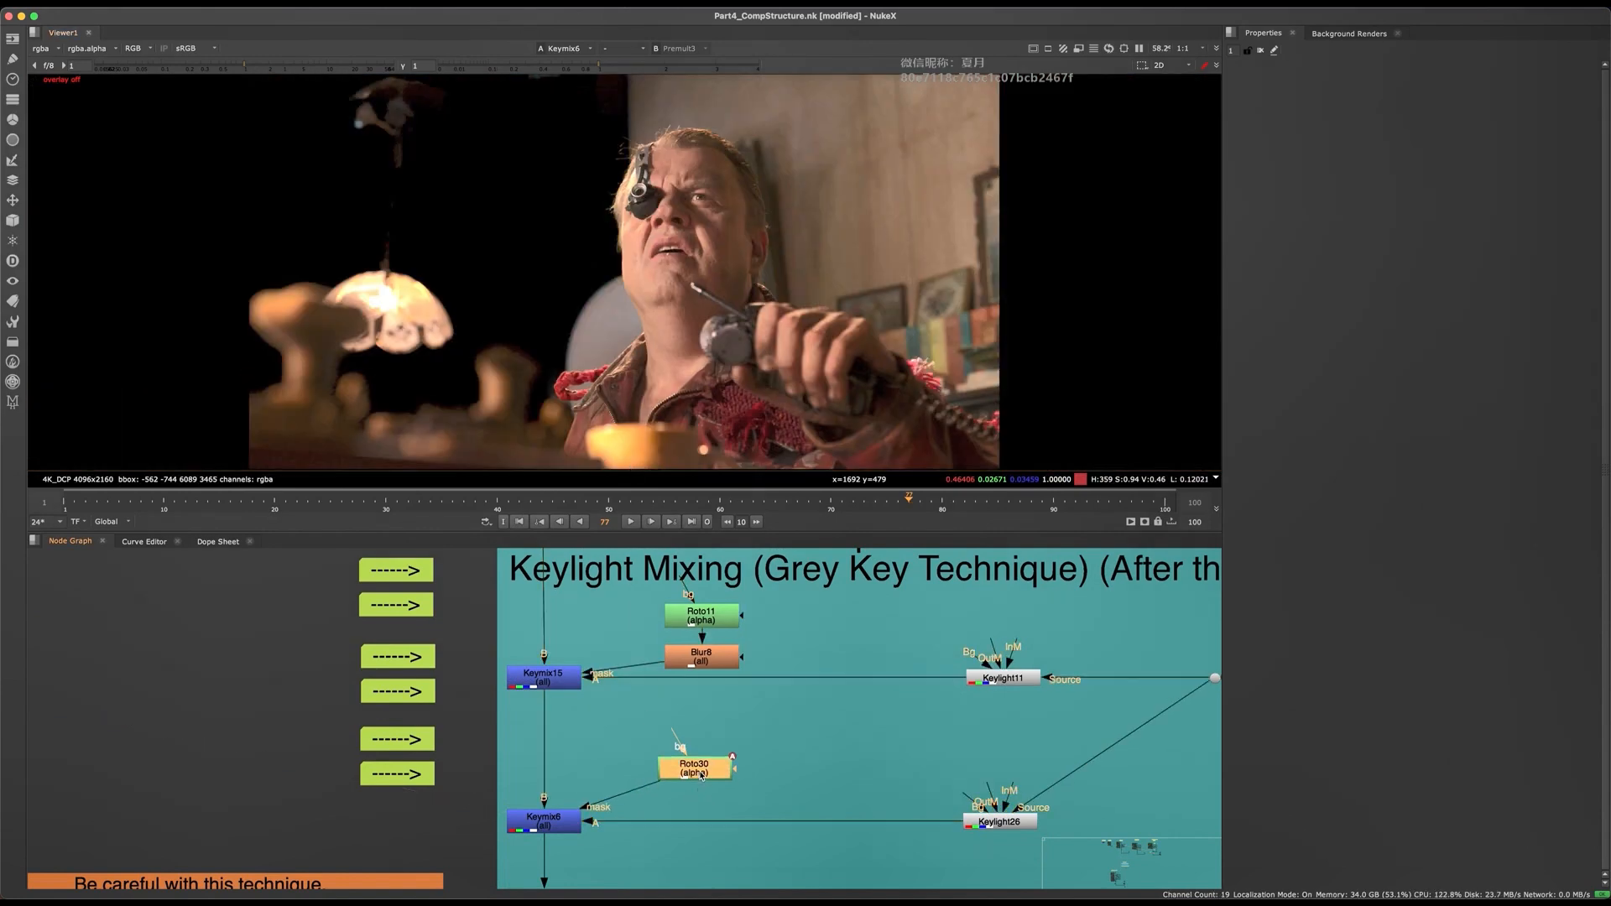
{"action": "double_click", "coordinate": [693, 774]}
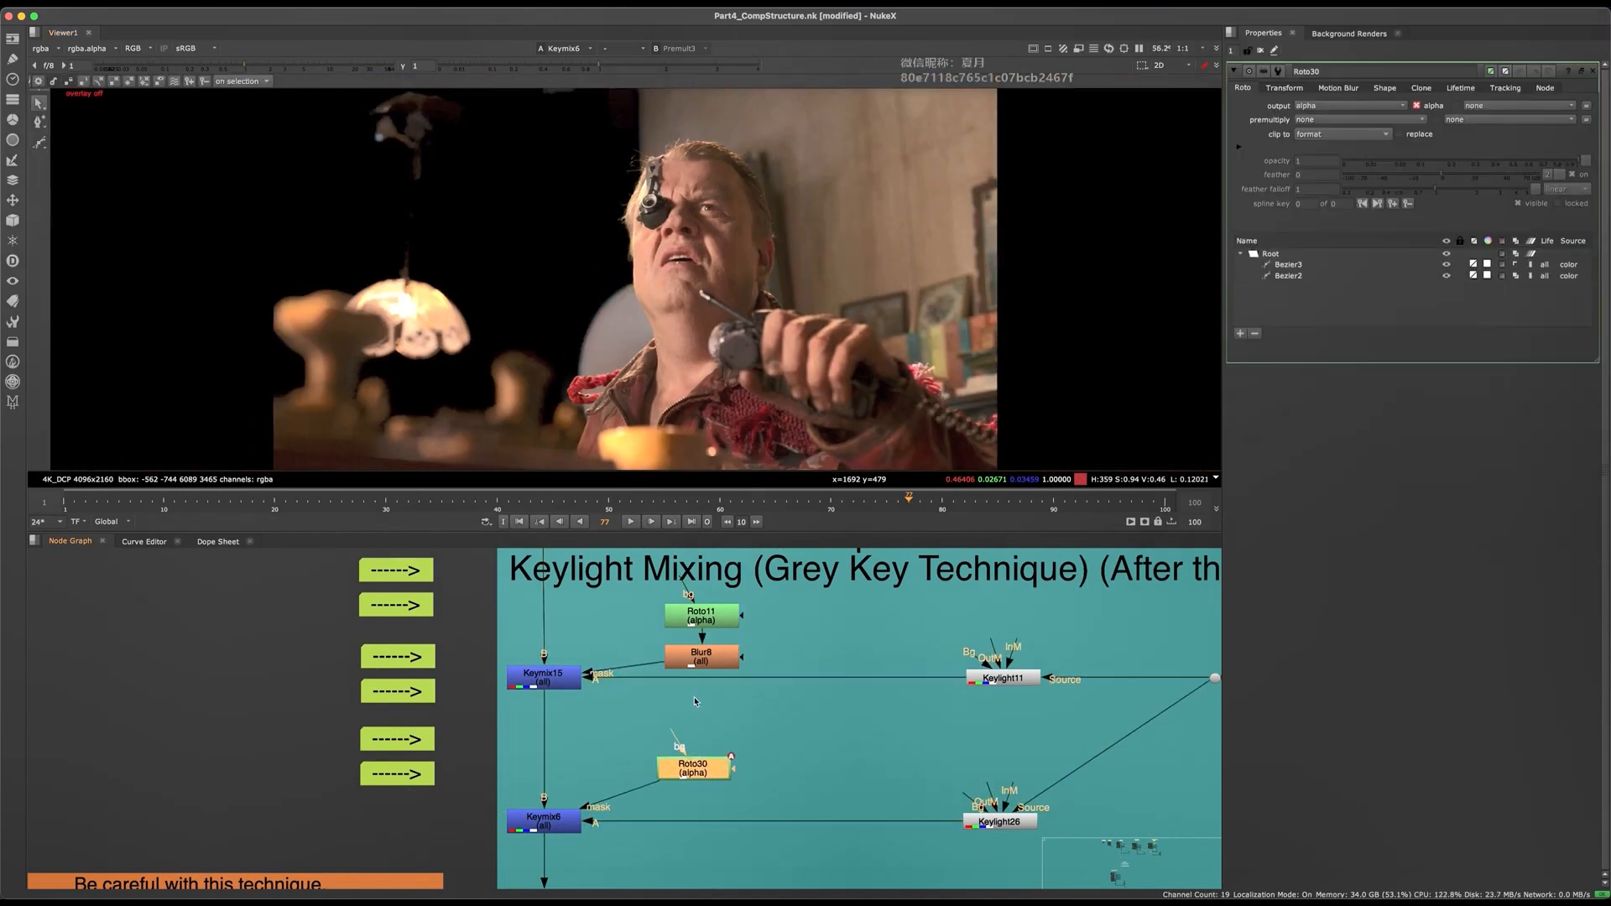
{"action": "double_click", "coordinate": [696, 621]}
{"action": "middle_click_drag", "start_coordinate": [572, 385], "coordinate": [603, 375]}
{"action": "key", "text": "o"}
{"action": "left_click", "coordinate": [588, 751]}
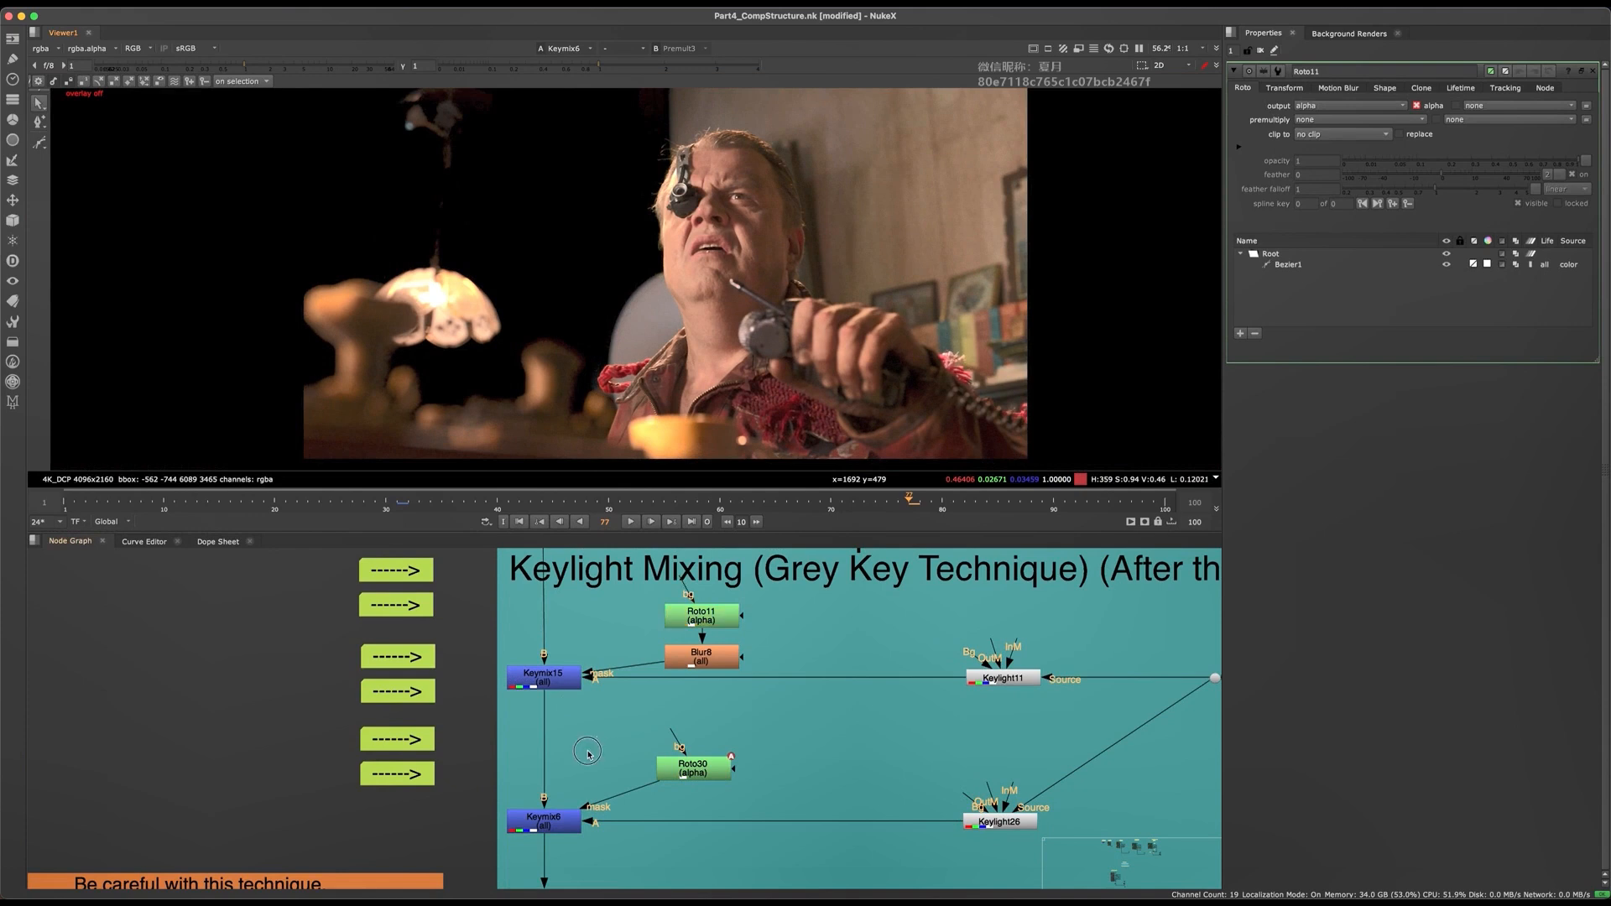
- Maximize the node graph and examine the Keylight Mixing section, its notes and its place after the premultiply
{"action": "middle_click_drag", "start_coordinate": [589, 753], "coordinate": [593, 646]}
{"action": "scroll", "coordinate": [590, 697], "scroll_direction": "down", "scroll_amount": 5}
{"action": "key", "text": "space"}
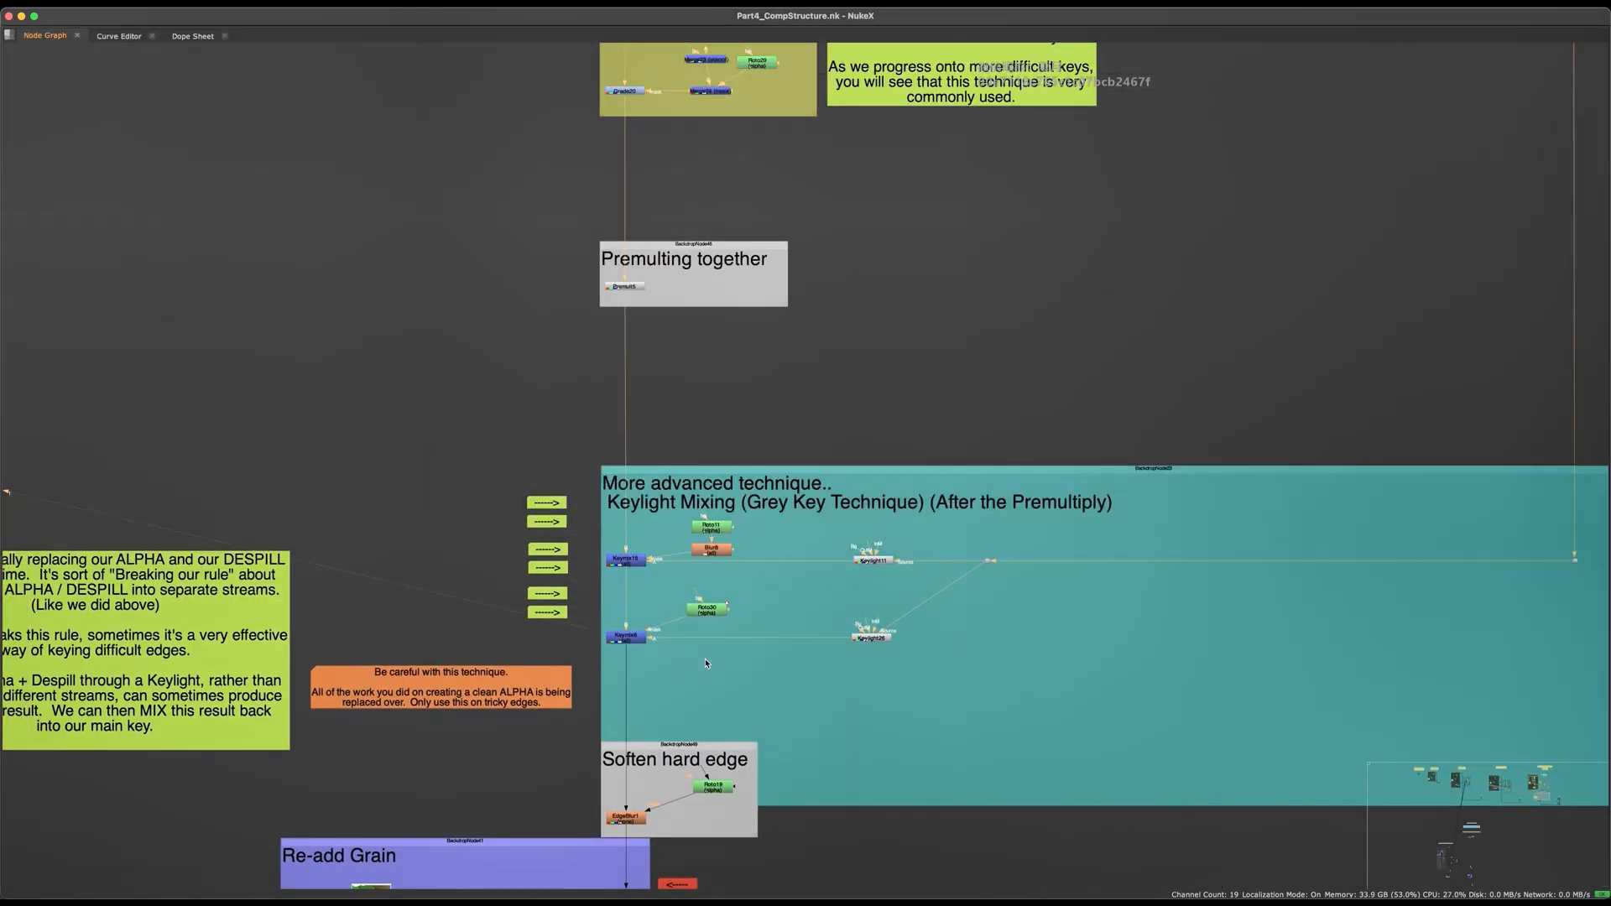
{"action": "middle_click_drag", "start_coordinate": [804, 626], "coordinate": [571, 675]}
{"action": "middle_click_drag", "start_coordinate": [672, 595], "coordinate": [893, 626]}
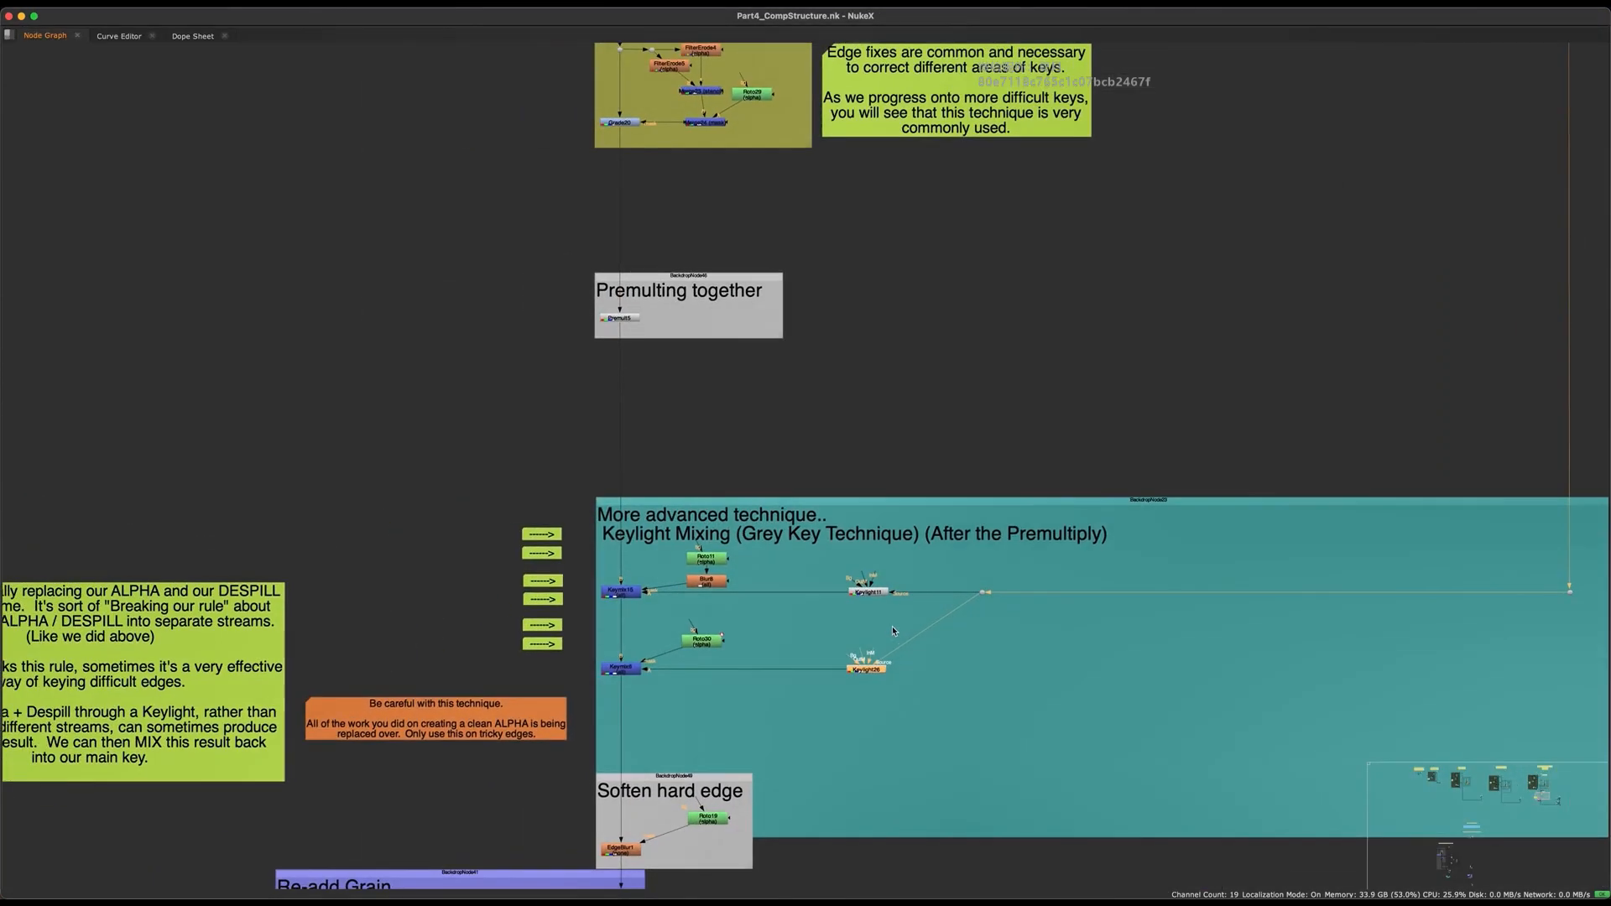
{"action": "middle_click_drag", "start_coordinate": [772, 633], "coordinate": [936, 503]}
{"action": "scroll", "coordinate": [813, 411], "scroll_direction": "right", "scroll_amount": 2}
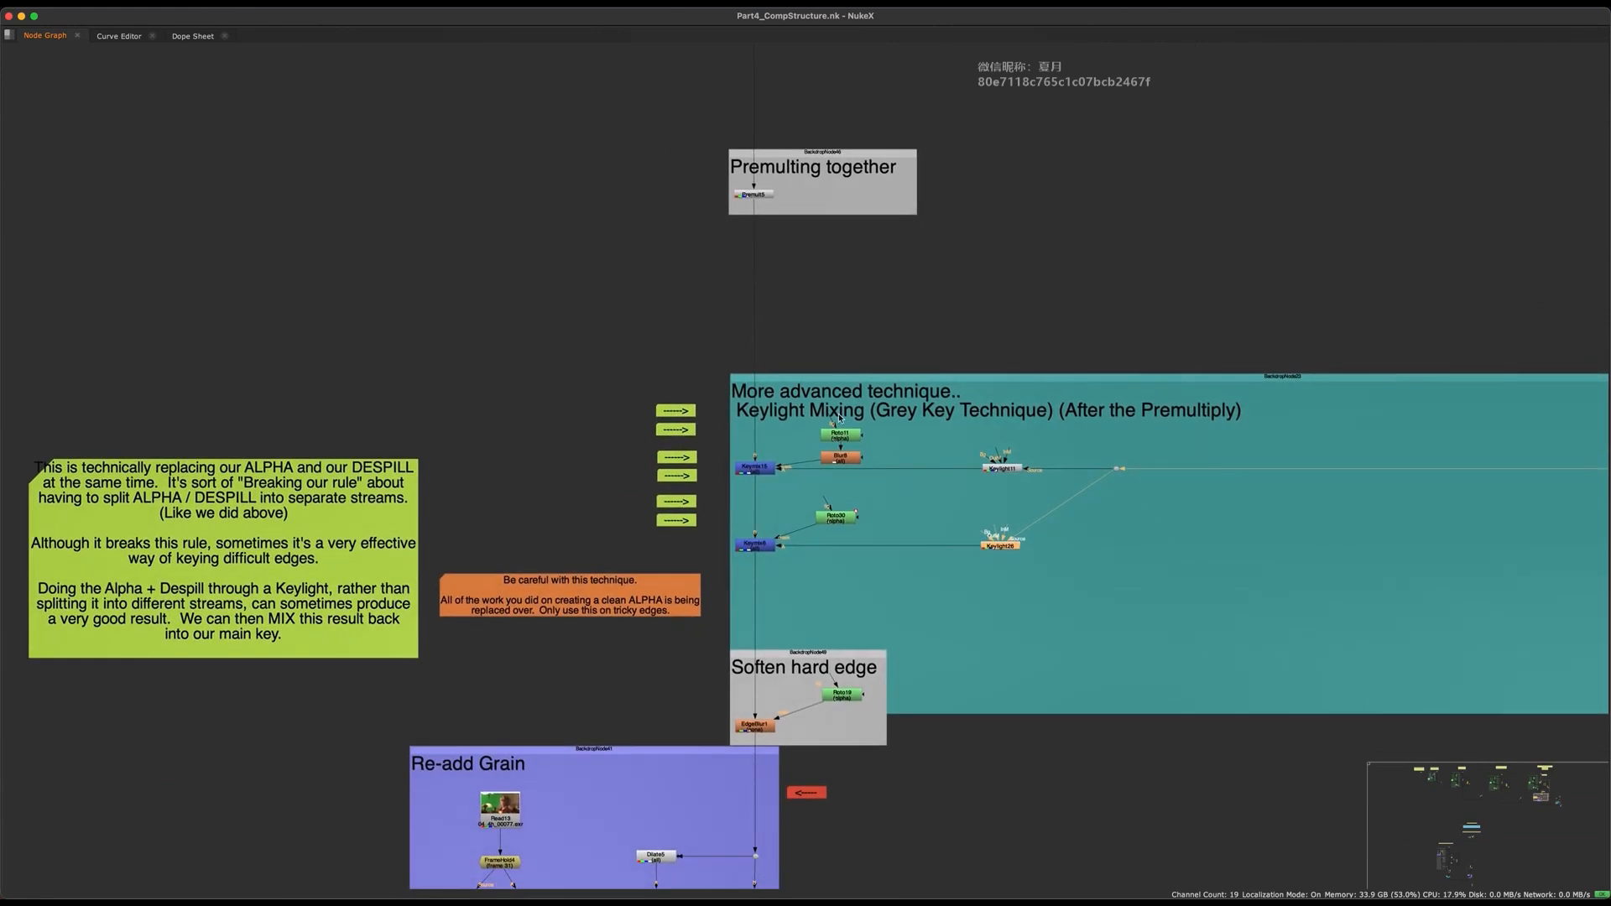
{"action": "scroll", "coordinate": [847, 418], "scroll_direction": "up", "scroll_amount": 5}
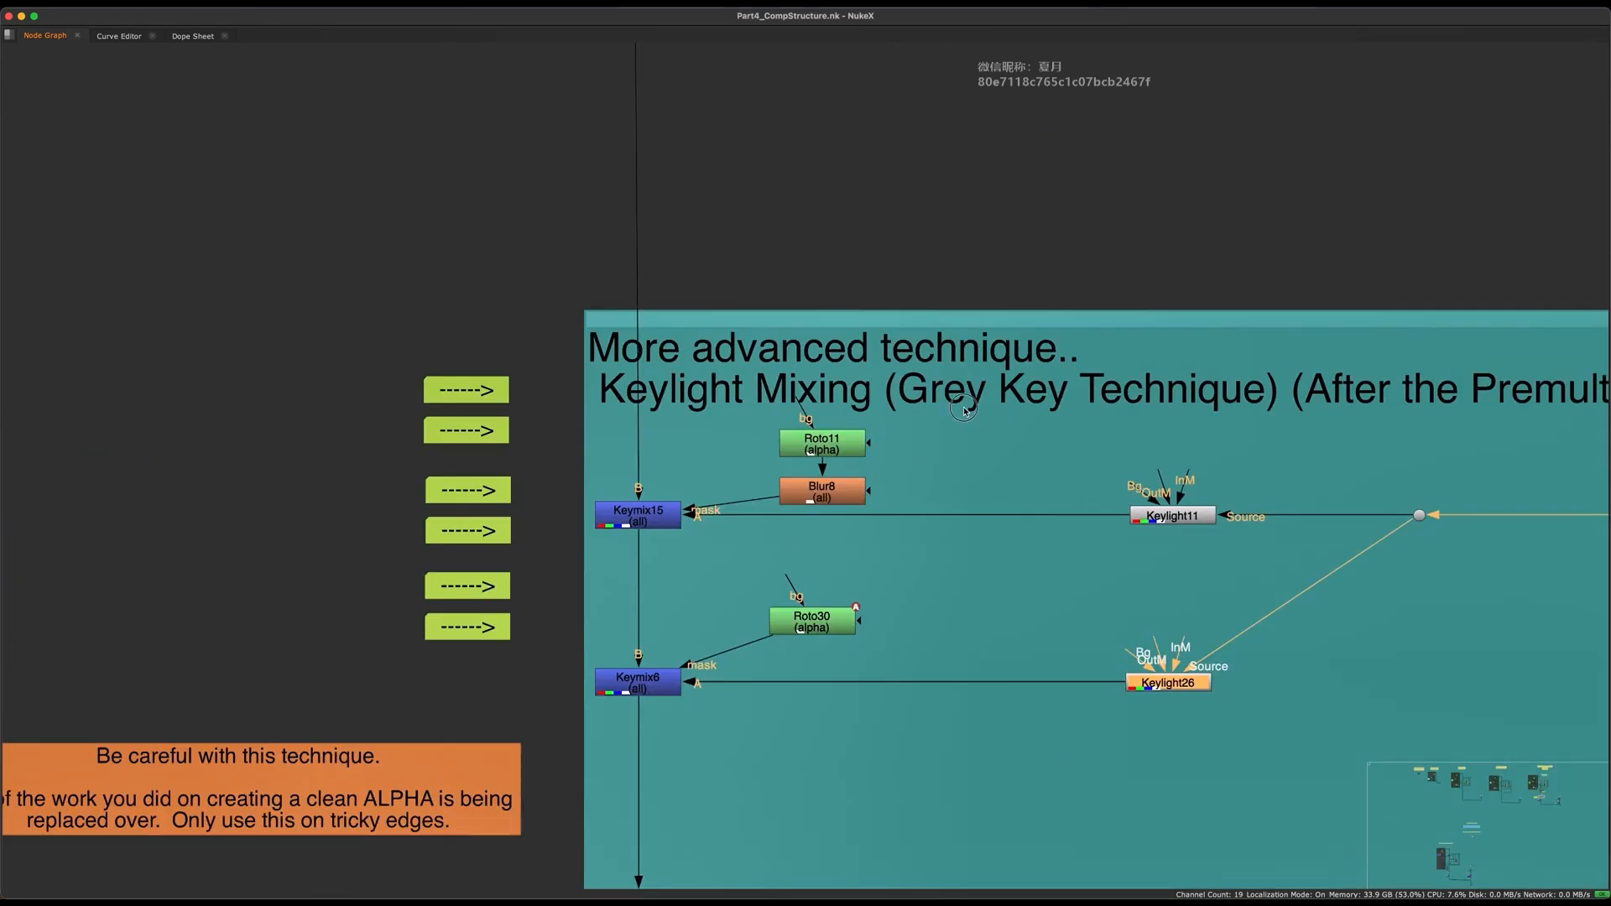
{"action": "scroll", "coordinate": [860, 535], "scroll_direction": "right", "scroll_amount": 5}
{"action": "scroll", "coordinate": [860, 534], "scroll_direction": "down", "scroll_amount": 2}
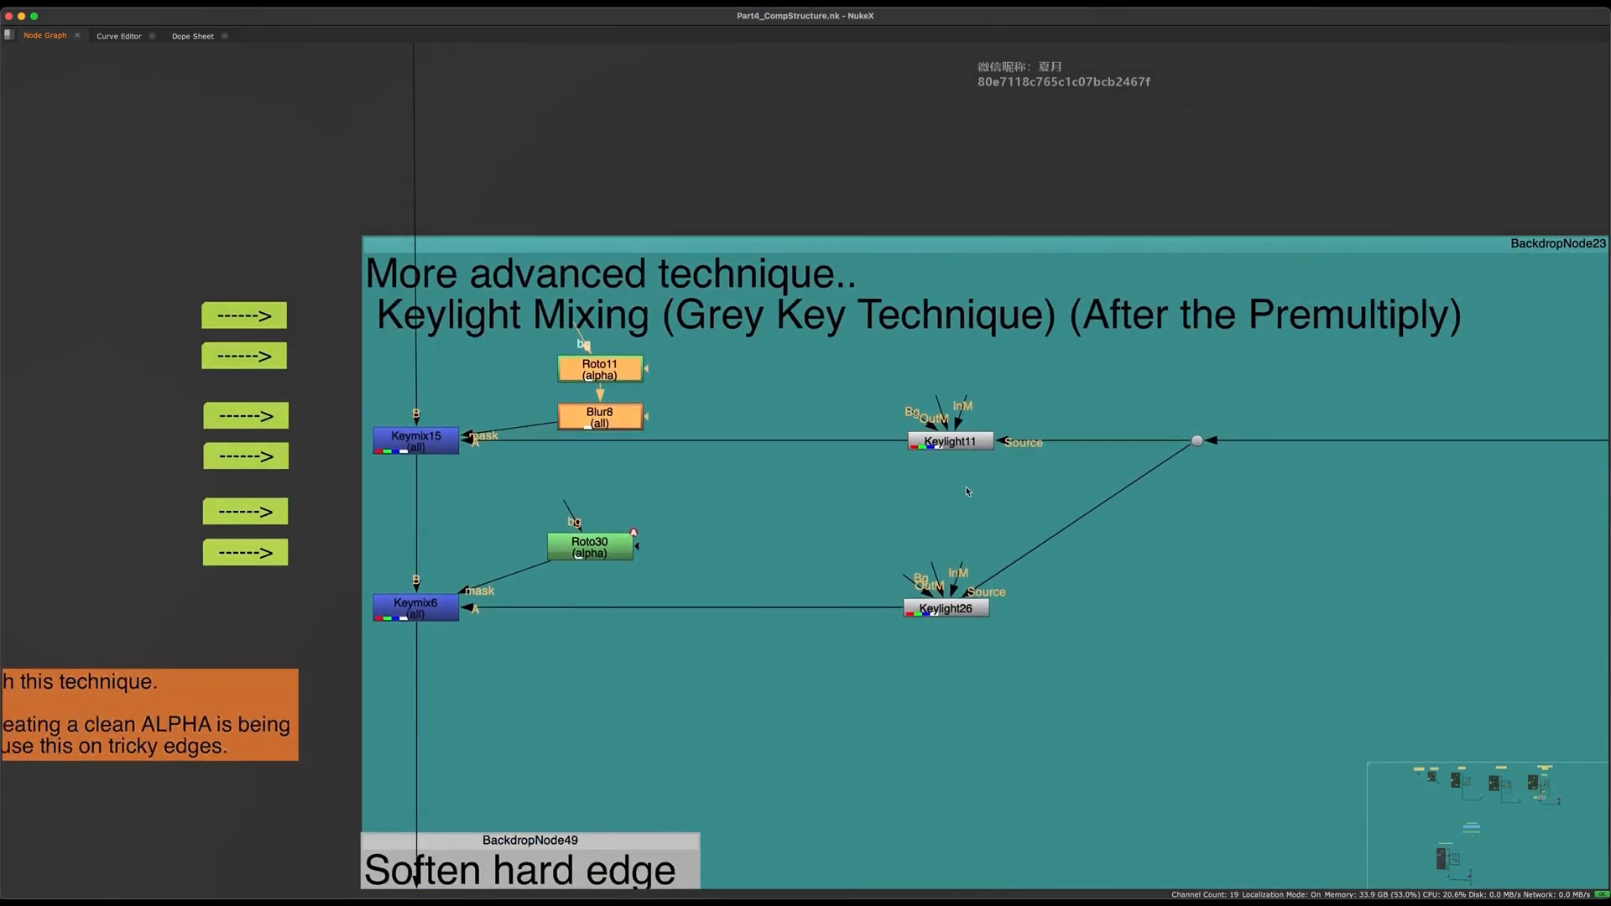
- Trace the Keylight11 and Keylight26 branches through the Roto30 mask into Keymix6 and on to the Re-add Grain section
{"action": "scroll", "coordinate": [976, 469], "scroll_direction": "down", "scroll_amount": 3}
{"action": "left_click_drag", "start_coordinate": [1039, 406], "coordinate": [866, 625]}
{"action": "left_click_drag", "start_coordinate": [937, 567], "coordinate": [949, 573]}
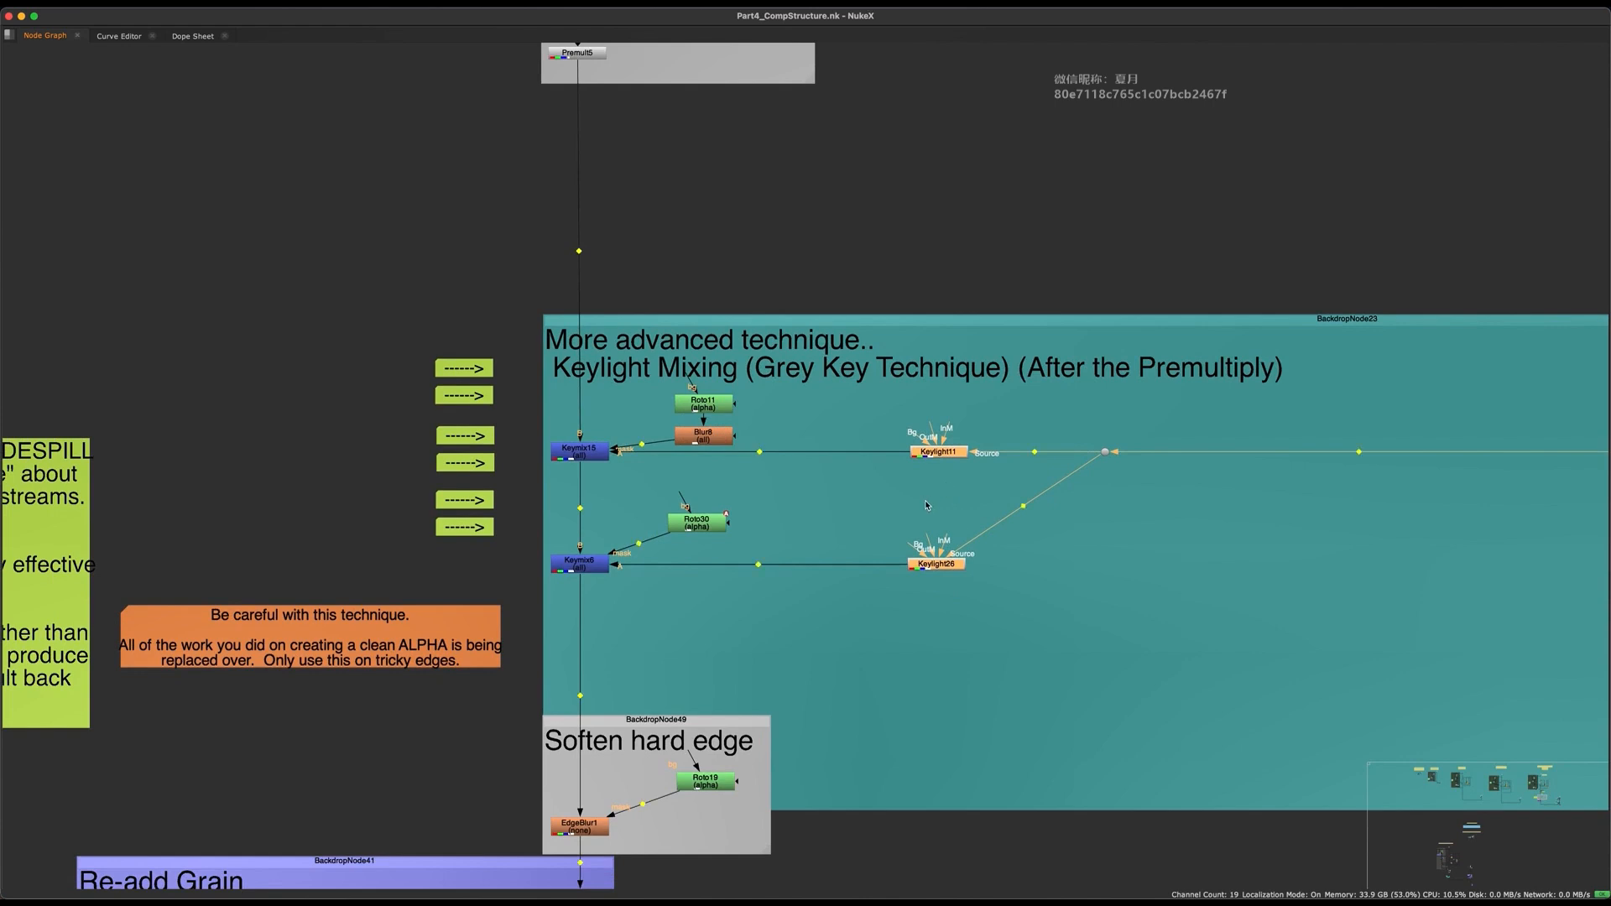
{"action": "middle_click_drag", "start_coordinate": [771, 553], "coordinate": [837, 452]}
{"action": "left_click", "coordinate": [886, 422]}
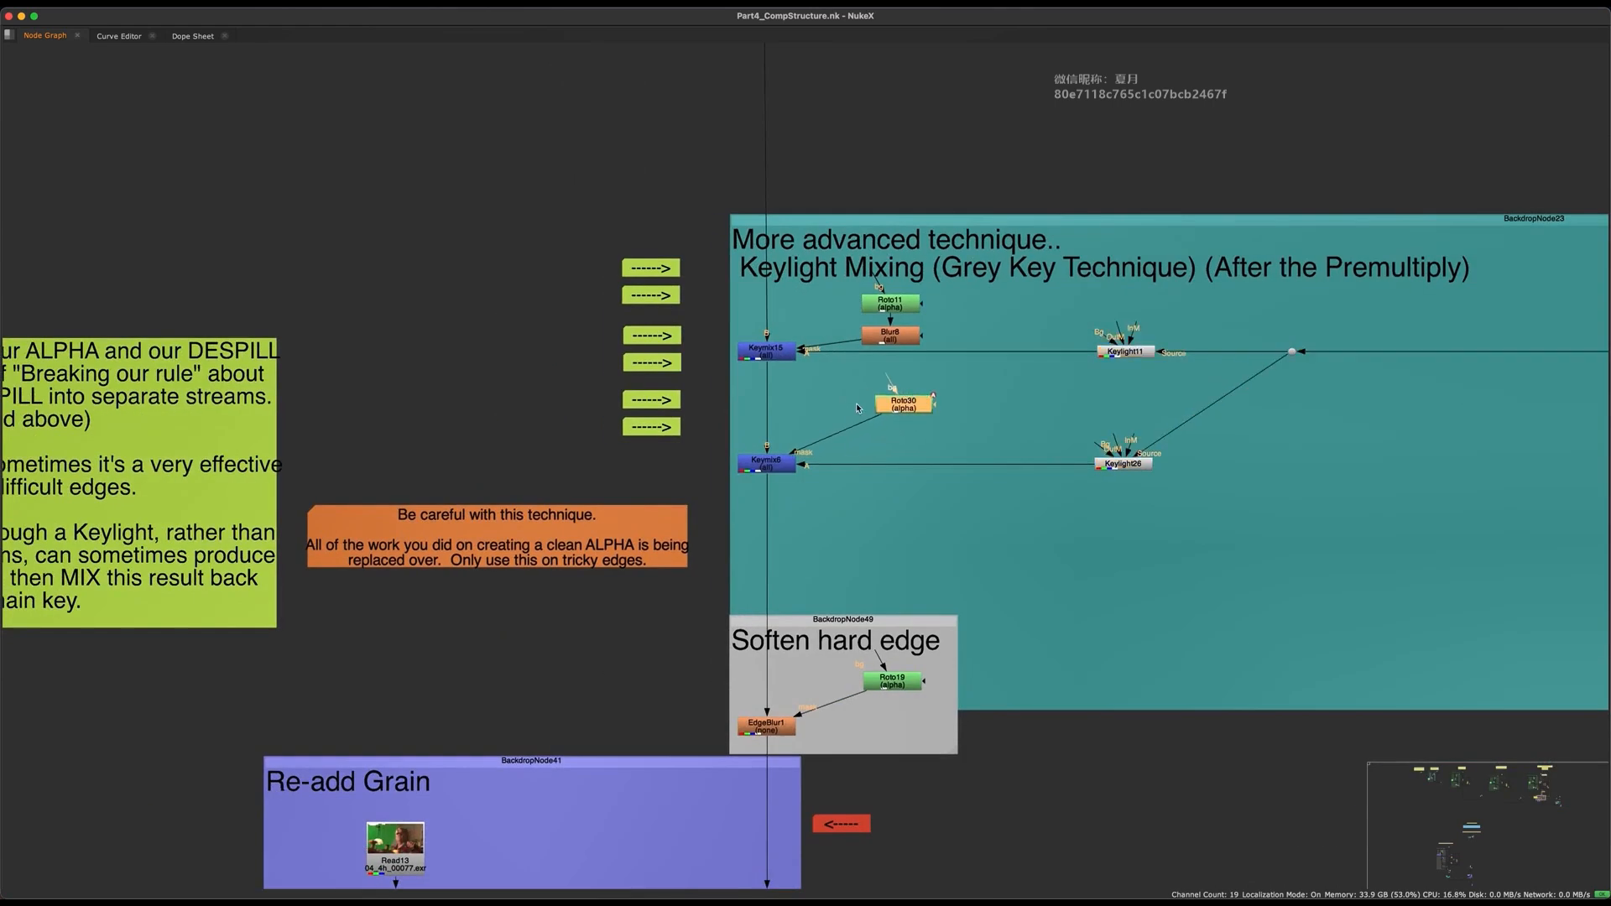
{"action": "left_click", "coordinate": [766, 463]}
{"action": "scroll", "coordinate": [718, 569], "scroll_direction": "down", "scroll_amount": 3}
{"action": "middle_click_drag", "start_coordinate": [712, 708], "coordinate": [678, 579]}
{"action": "scroll", "coordinate": [678, 579], "scroll_direction": "down", "scroll_amount": 3}
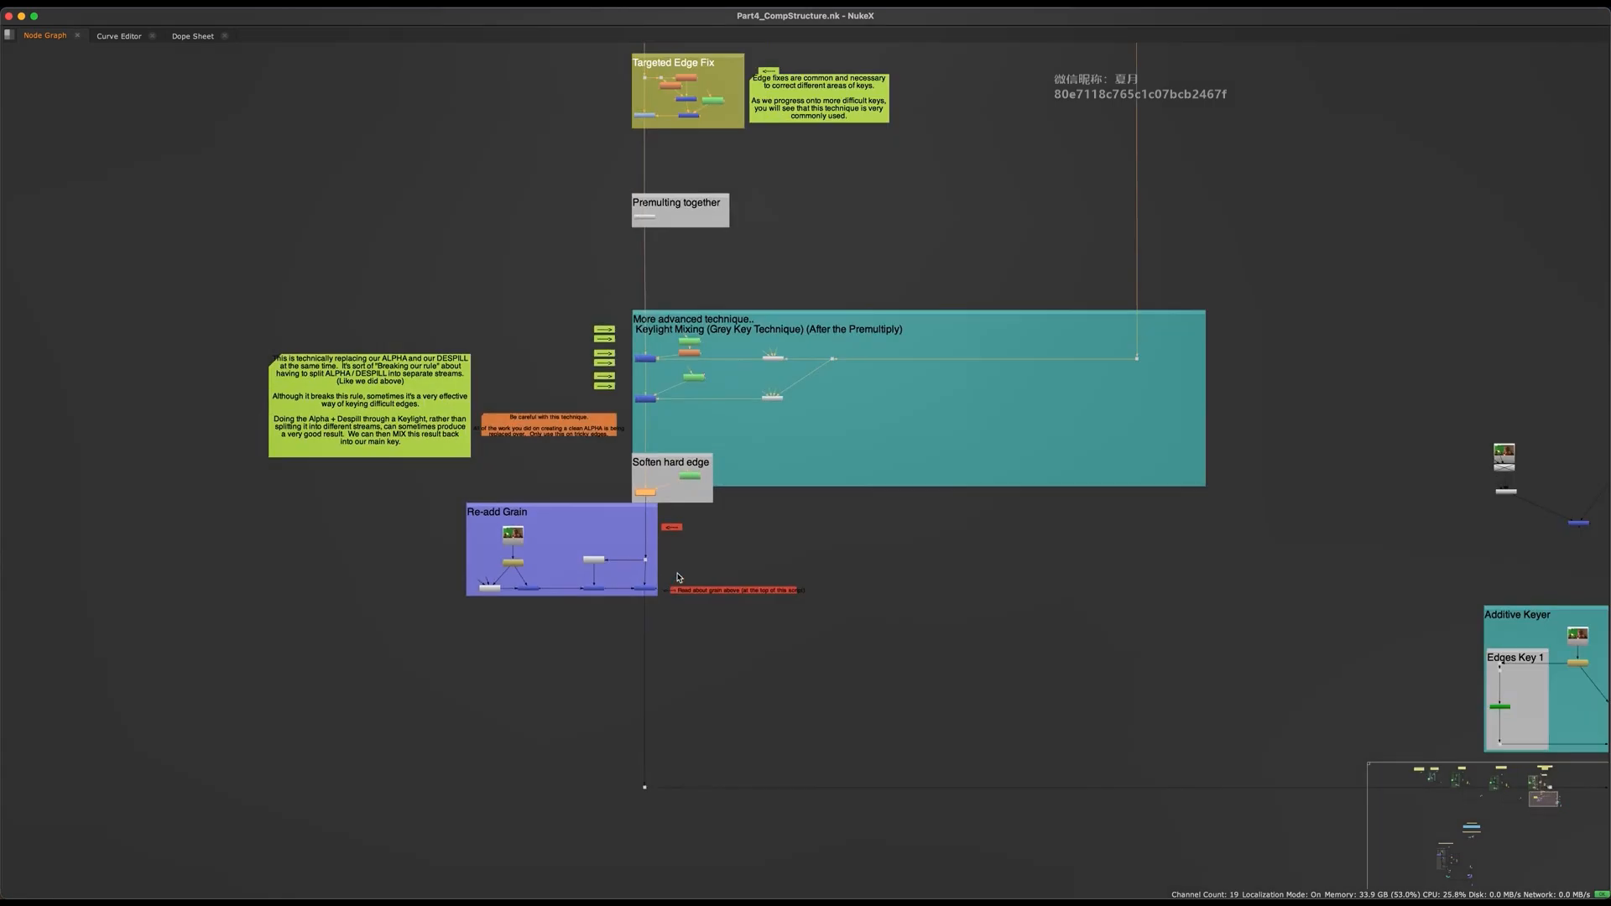
- Follow the stream past the Additive Keyer to the final merge and view the Merge11 composite in the normal layout
{"action": "middle_click_drag", "start_coordinate": [1241, 595], "coordinate": [560, 591]}
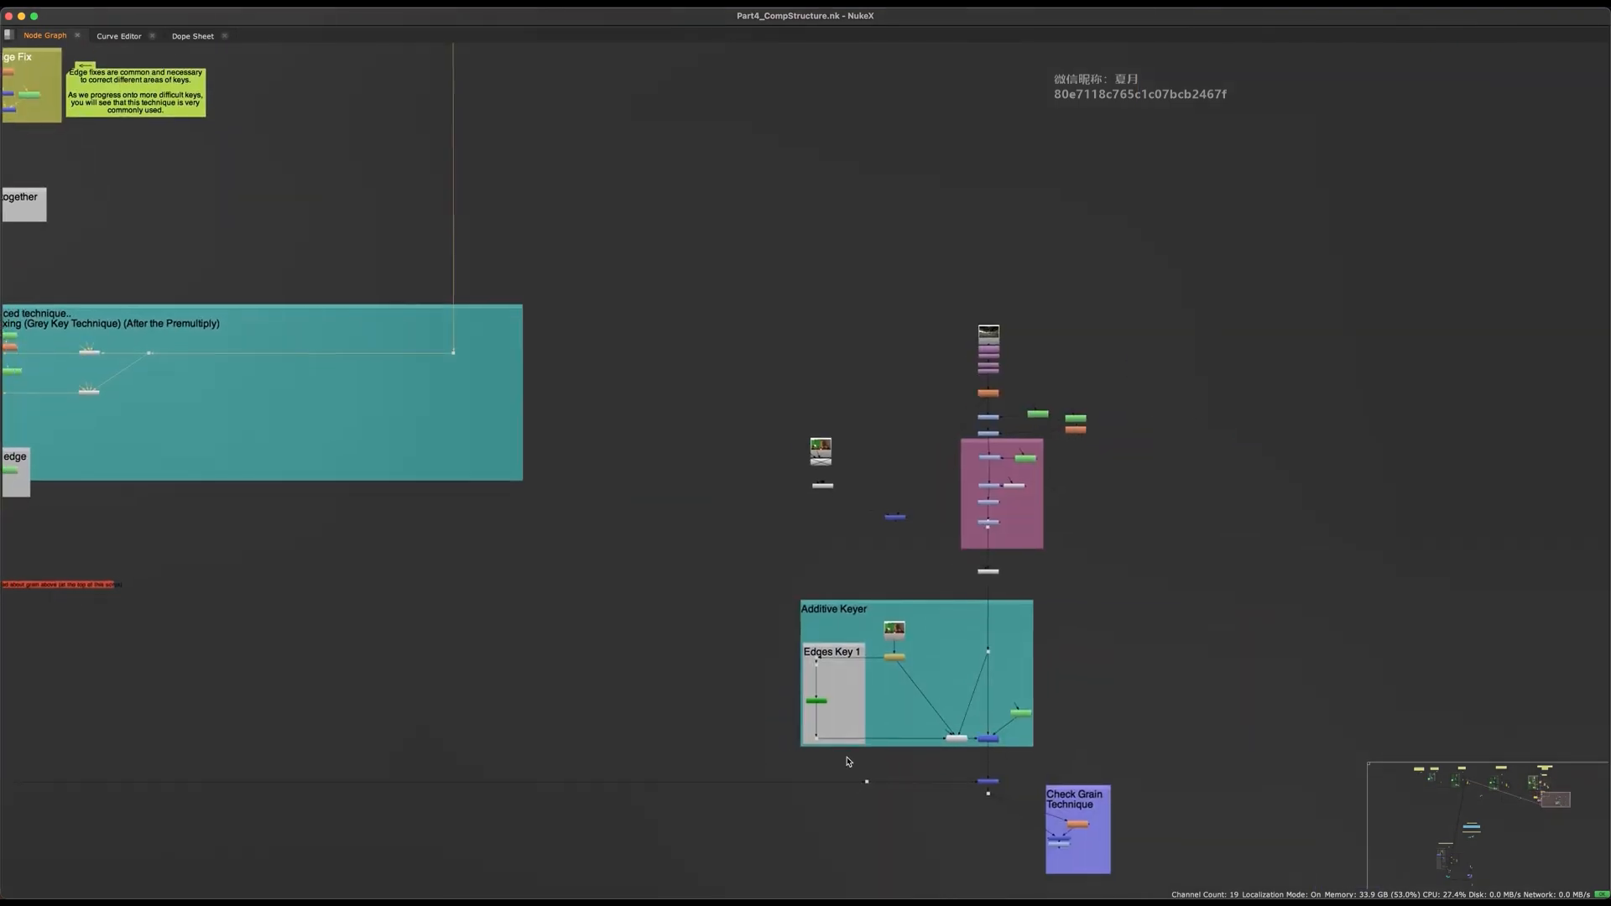
{"action": "scroll", "coordinate": [998, 738], "scroll_direction": "up", "scroll_amount": 3}
{"action": "middle_click_drag", "start_coordinate": [1003, 724], "coordinate": [735, 675]}
{"action": "key", "text": "space"}
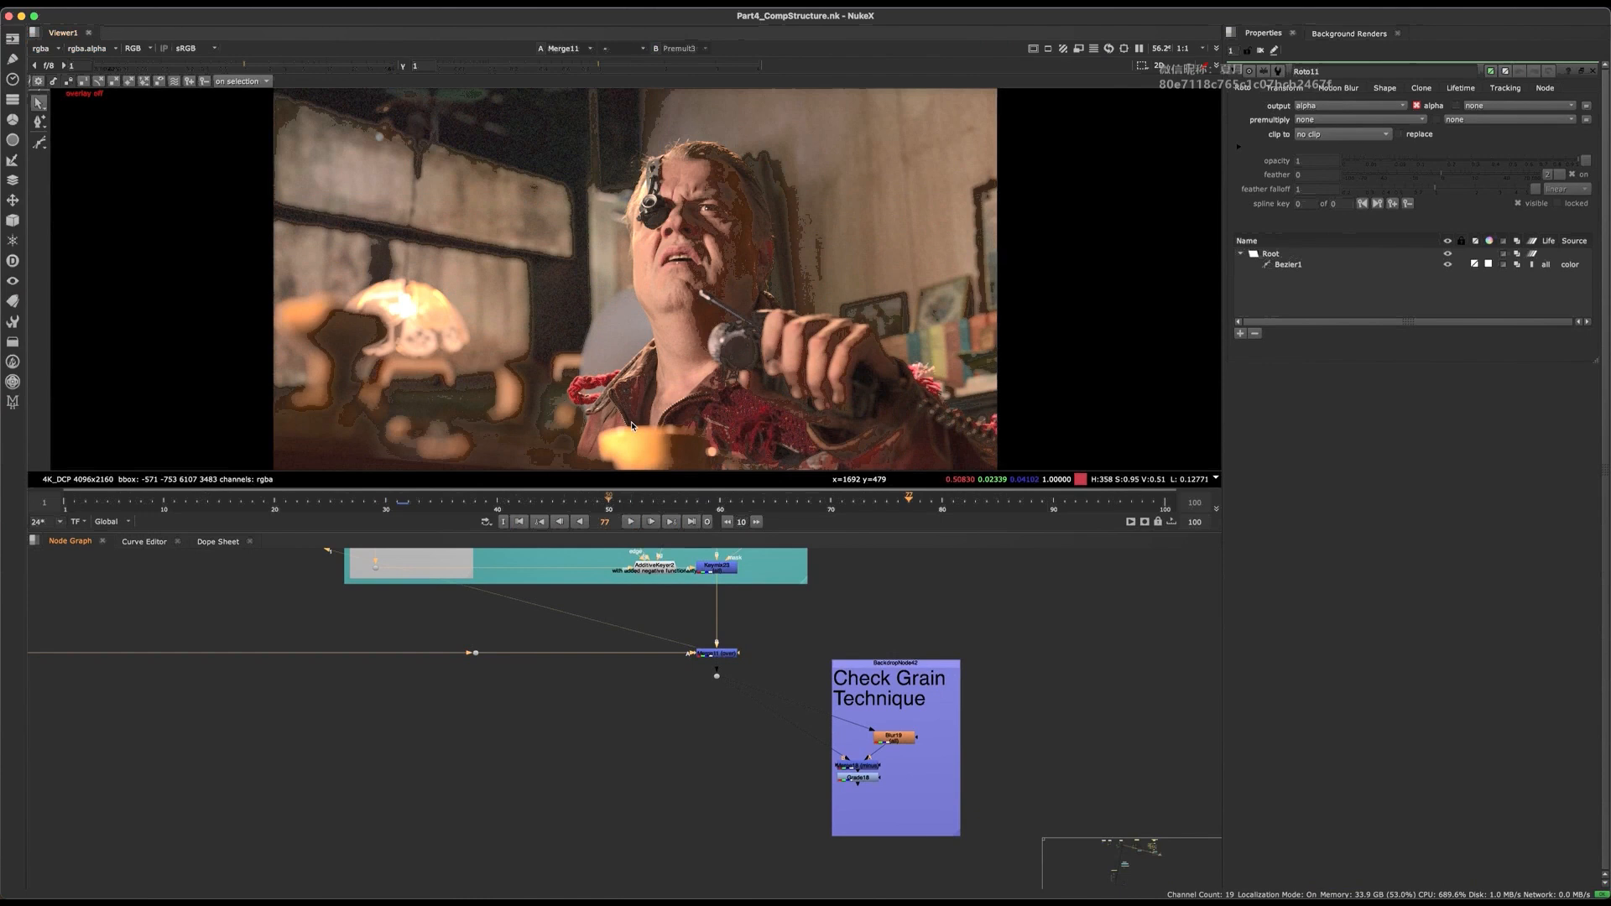
- Go to the "Example from the video" comp and view its final Merge33 composite
{"action": "scroll", "coordinate": [661, 676], "scroll_direction": "down", "scroll_amount": 10}
{"action": "middle_click_drag", "start_coordinate": [592, 779], "coordinate": [766, 694]}
{"action": "middle_click_drag", "start_coordinate": [483, 730], "coordinate": [763, 633]}
{"action": "middle_click_drag", "start_coordinate": [349, 791], "coordinate": [517, 676]}
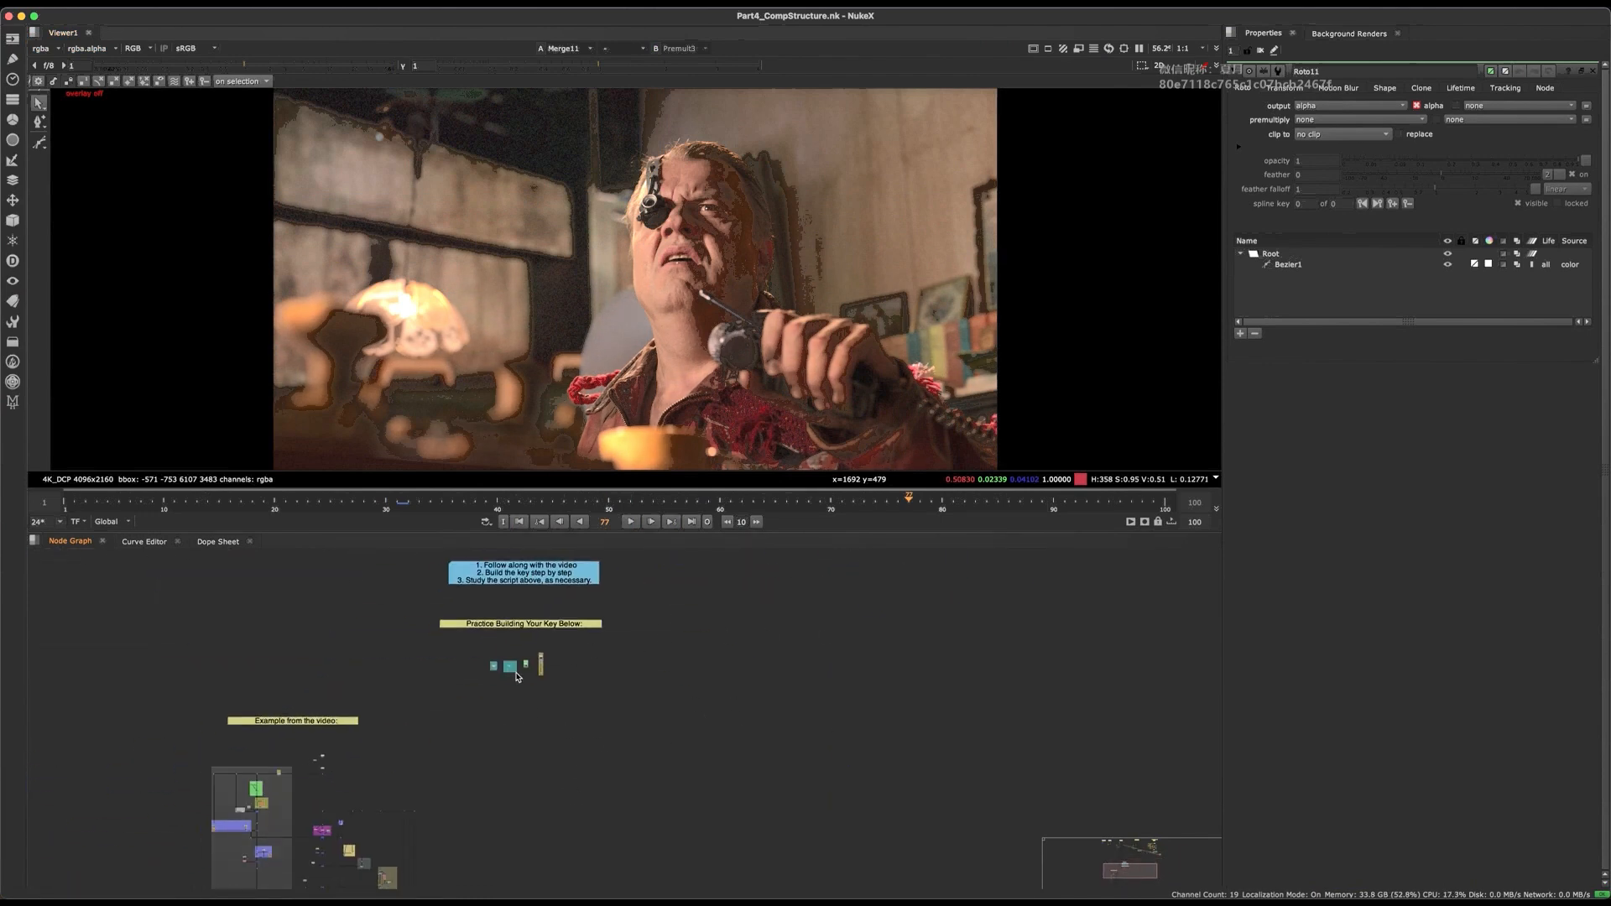
{"action": "middle_click_drag", "start_coordinate": [460, 847], "coordinate": [667, 558]}
{"action": "scroll", "coordinate": [706, 726], "scroll_direction": "up", "scroll_amount": 8}
{"action": "left_click_drag", "start_coordinate": [793, 569], "coordinate": [712, 623]}
{"action": "key", "text": "1"}
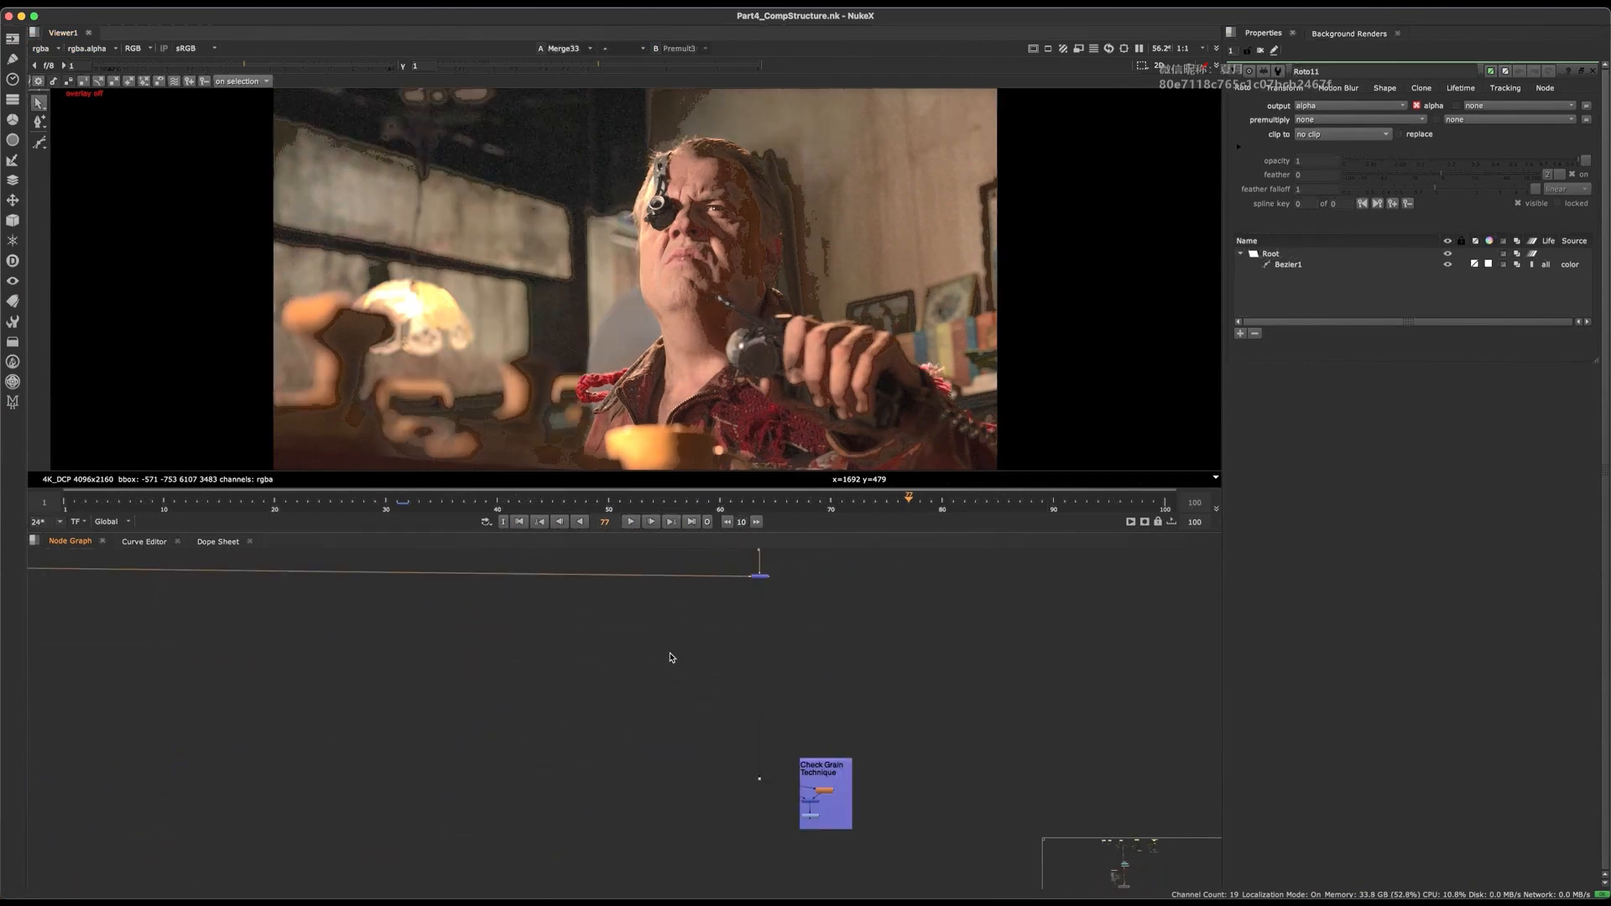
- Compare the full-frame Merge33 and Merge11 composites by switching back and forth between them
{"action": "middle_click_drag", "start_coordinate": [669, 633], "coordinate": [608, 781]}
{"action": "key", "text": "2"}
{"action": "key", "text": "1"}
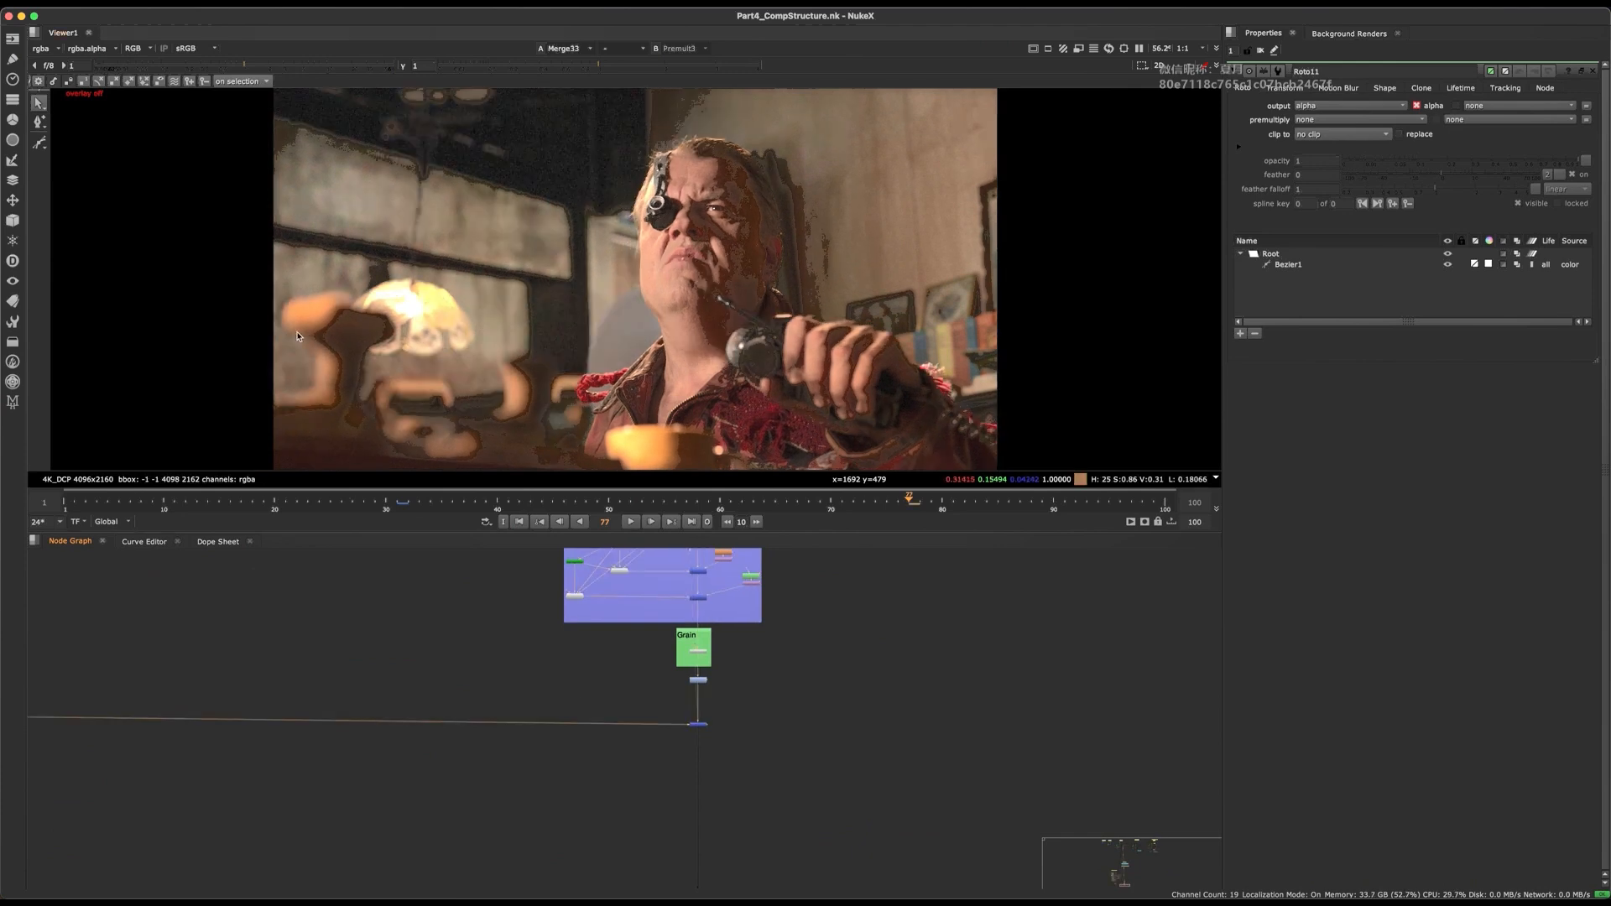
{"action": "key", "text": "2"}
{"action": "key", "text": "1"}
{"action": "key", "text": "2"}
{"action": "key", "text": "1"}
{"action": "key", "text": "2"}
{"action": "key", "text": "1"}
{"action": "key", "text": "2"}
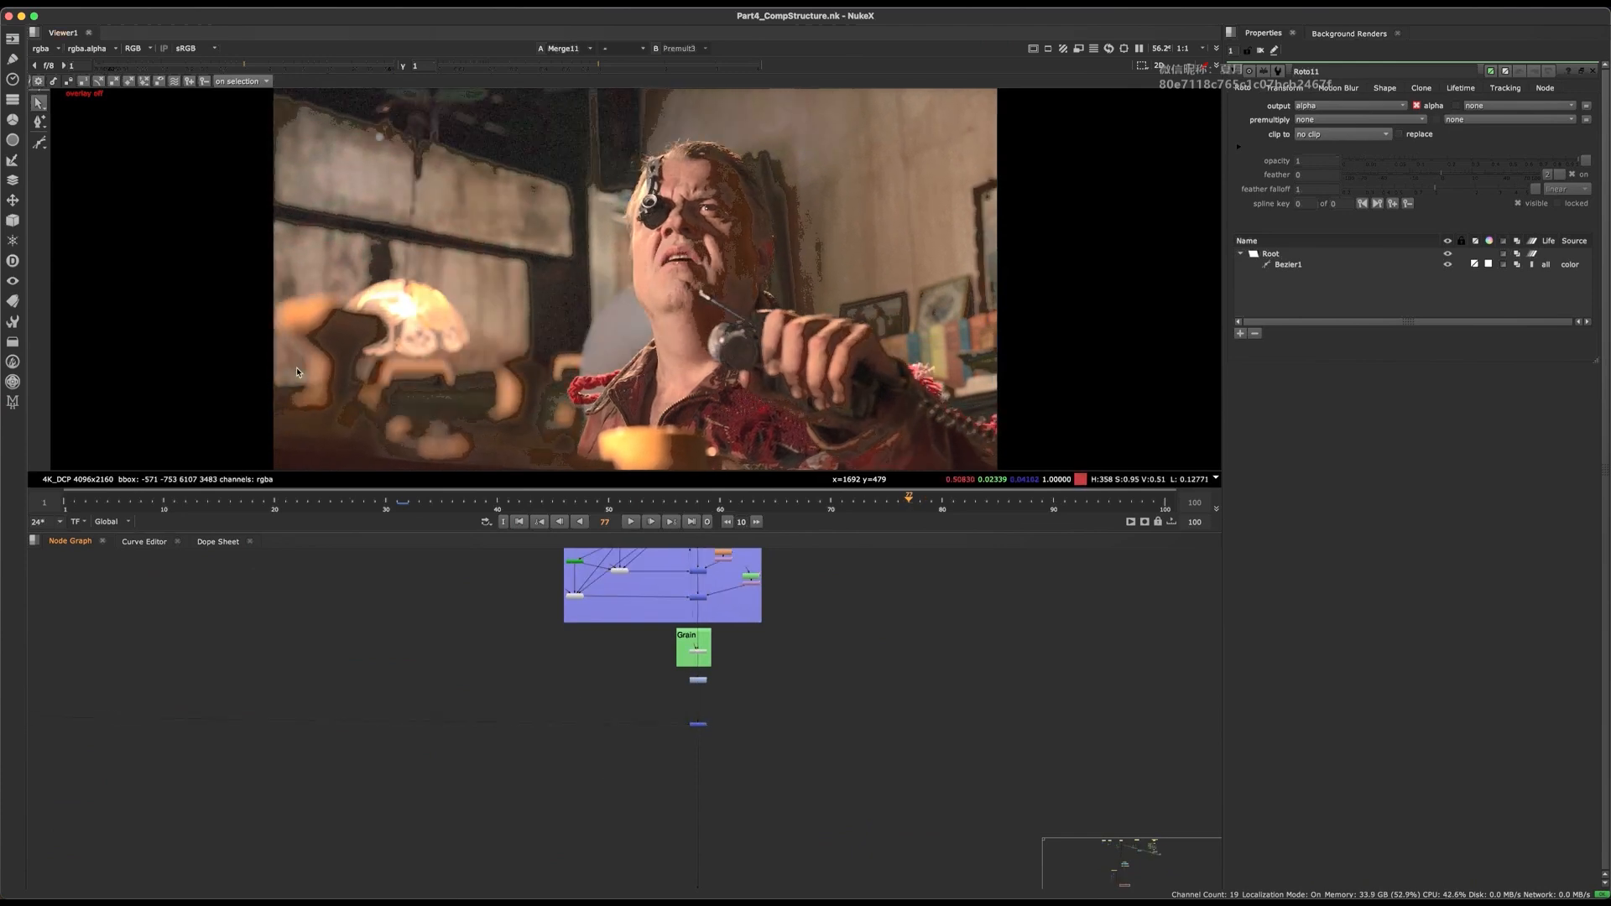
- Compare the Merge33 and Merge11 composites close up around the lamp and blurred foreground shapes, ending on the full Merge11 frame
{"action": "scroll", "coordinate": [336, 329], "scroll_direction": "up", "scroll_amount": 4}
{"action": "key", "text": "1"}
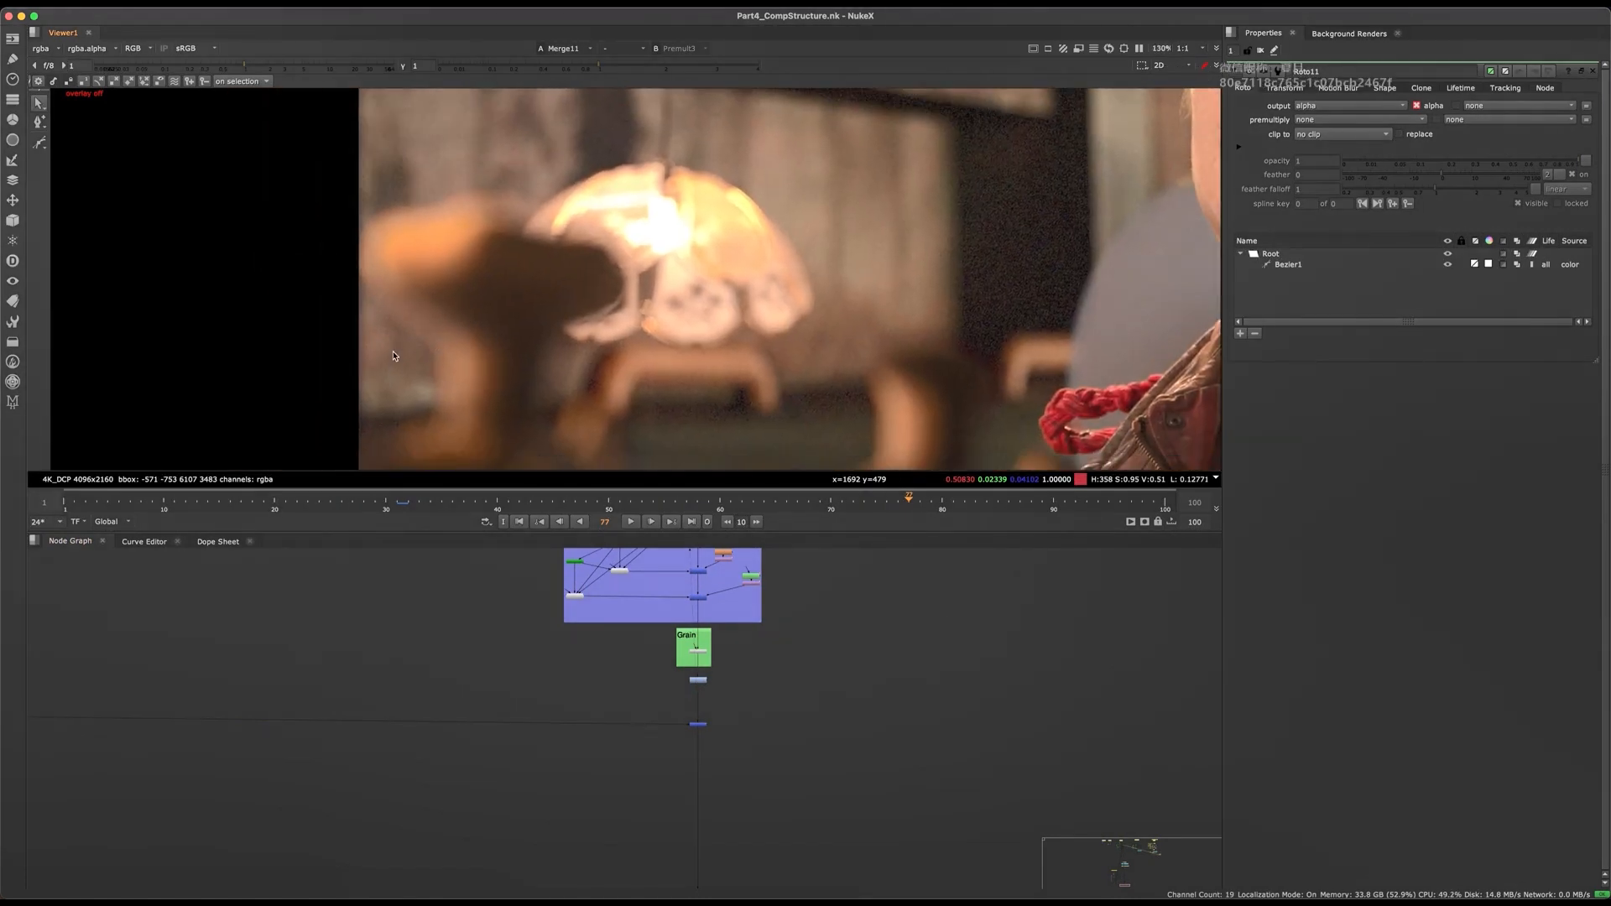
{"action": "key", "text": "2"}
{"action": "key", "text": "1"}
{"action": "key", "text": "2"}
{"action": "scroll", "coordinate": [445, 288], "scroll_direction": "up", "scroll_amount": 3}
{"action": "scroll", "coordinate": [444, 286], "scroll_direction": "down", "scroll_amount": 5}
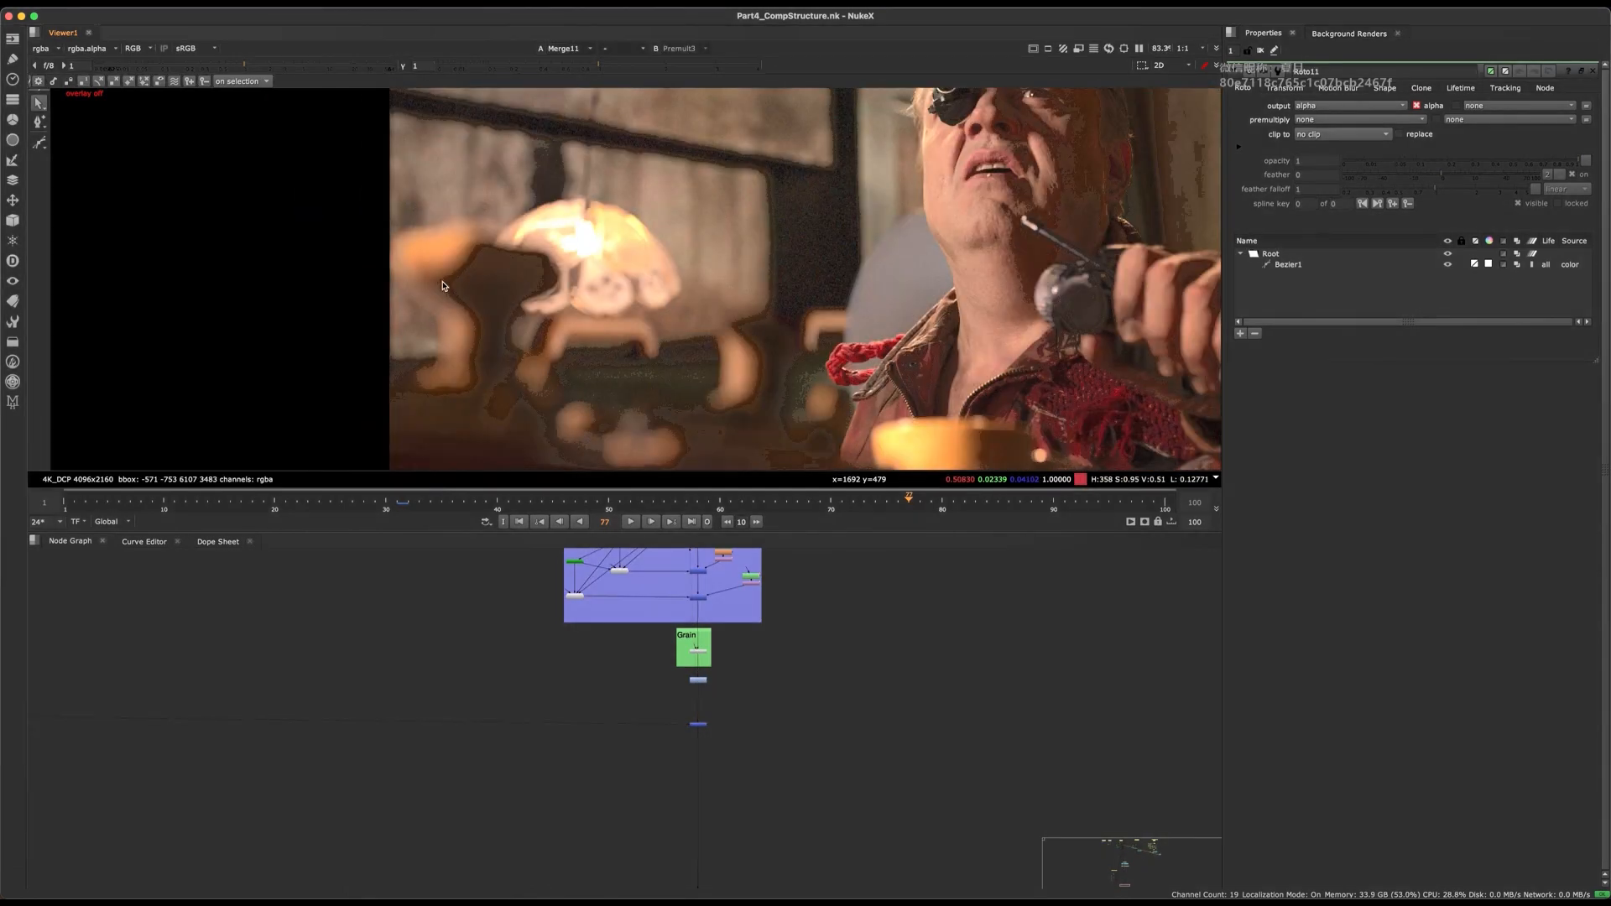
{"action": "key", "text": "1"}
{"action": "key", "text": "2"}
{"action": "key", "text": "1"}
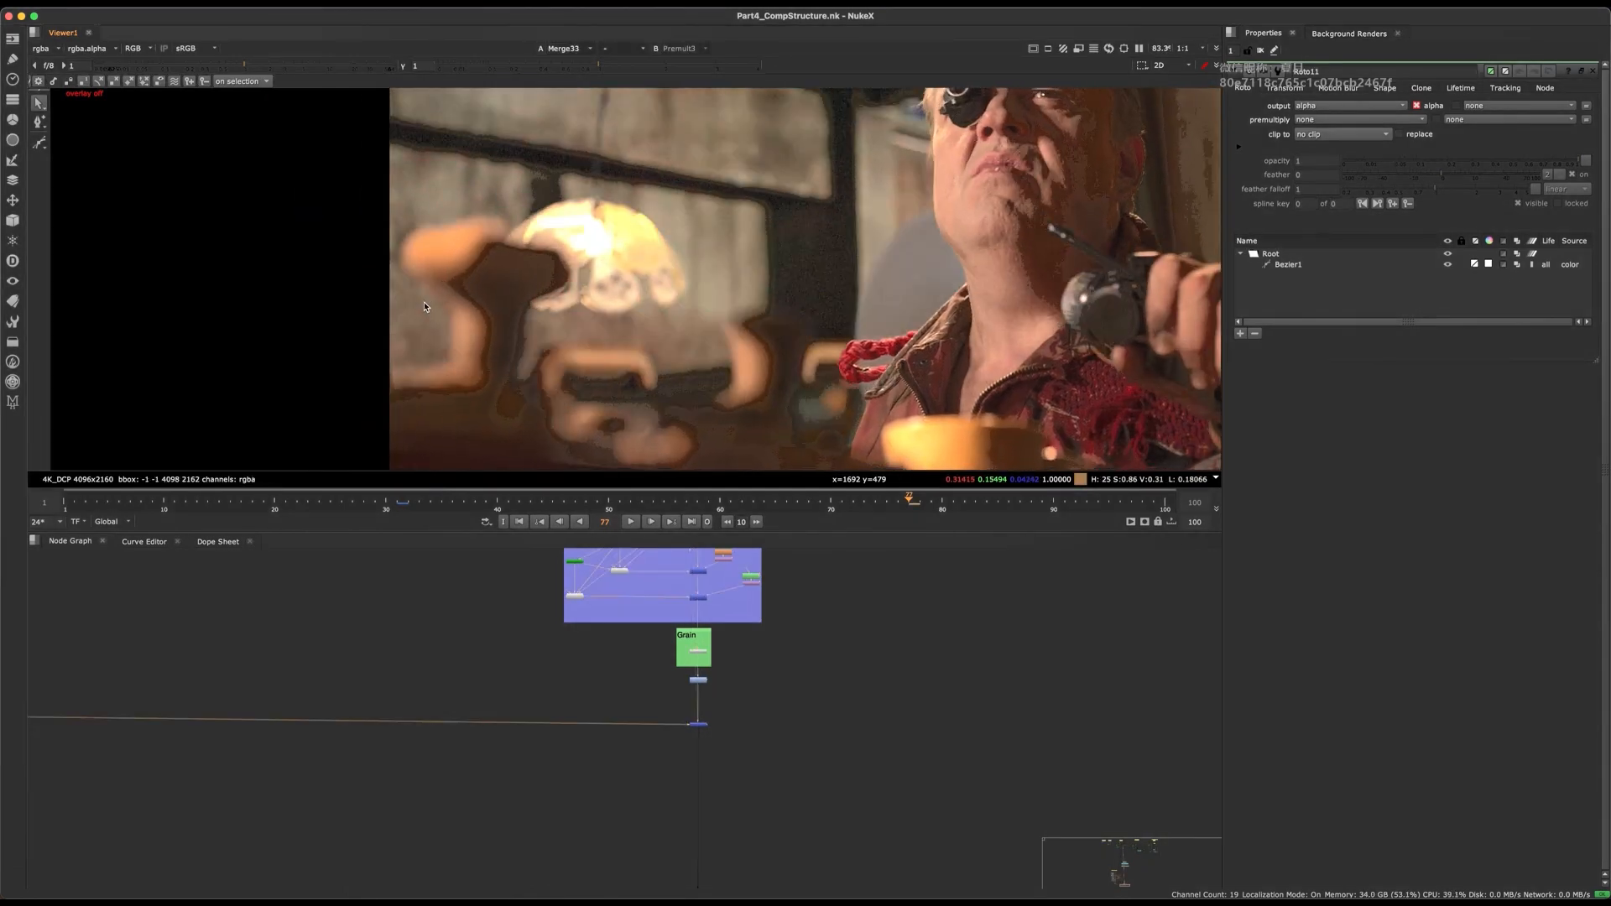
{"action": "key", "text": "2"}
{"action": "key", "text": "f"}
{"action": "scroll", "coordinate": [625, 739], "scroll_direction": "down", "scroll_amount": 3}
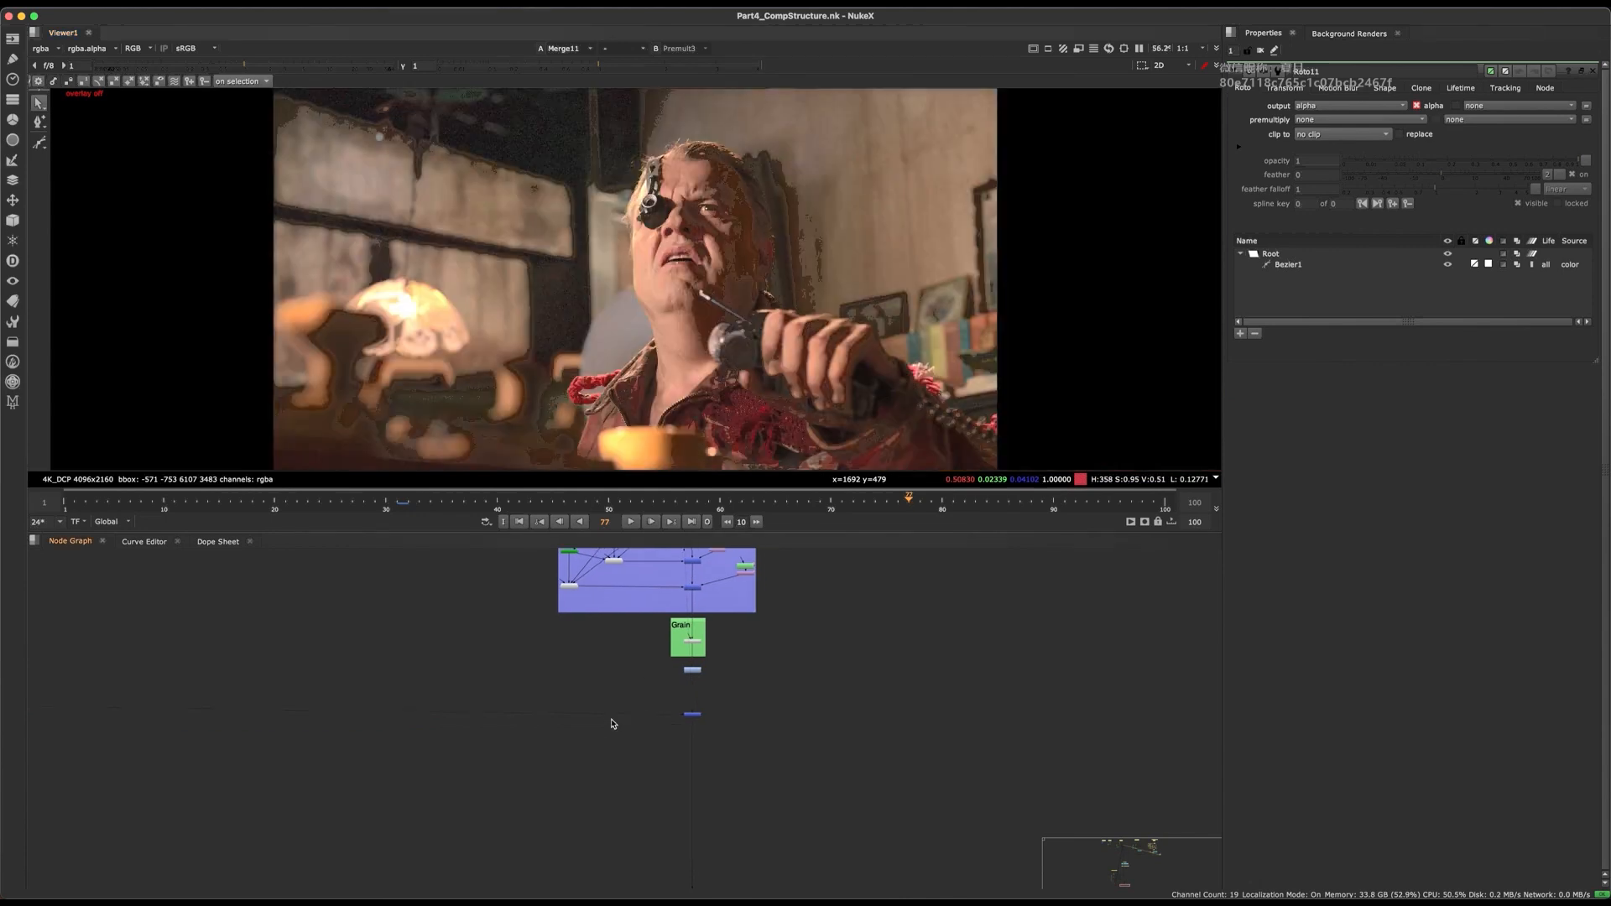
- Copy the FrameHold2 node (frame 31) between Read7 and Denoise9 in the Step 4 script
{"action": "middle_click_drag", "start_coordinate": [632, 753], "coordinate": [497, 853]}
{"action": "key", "text": "space"}
{"action": "middle_click_drag", "start_coordinate": [1115, 460], "coordinate": [659, 780]}
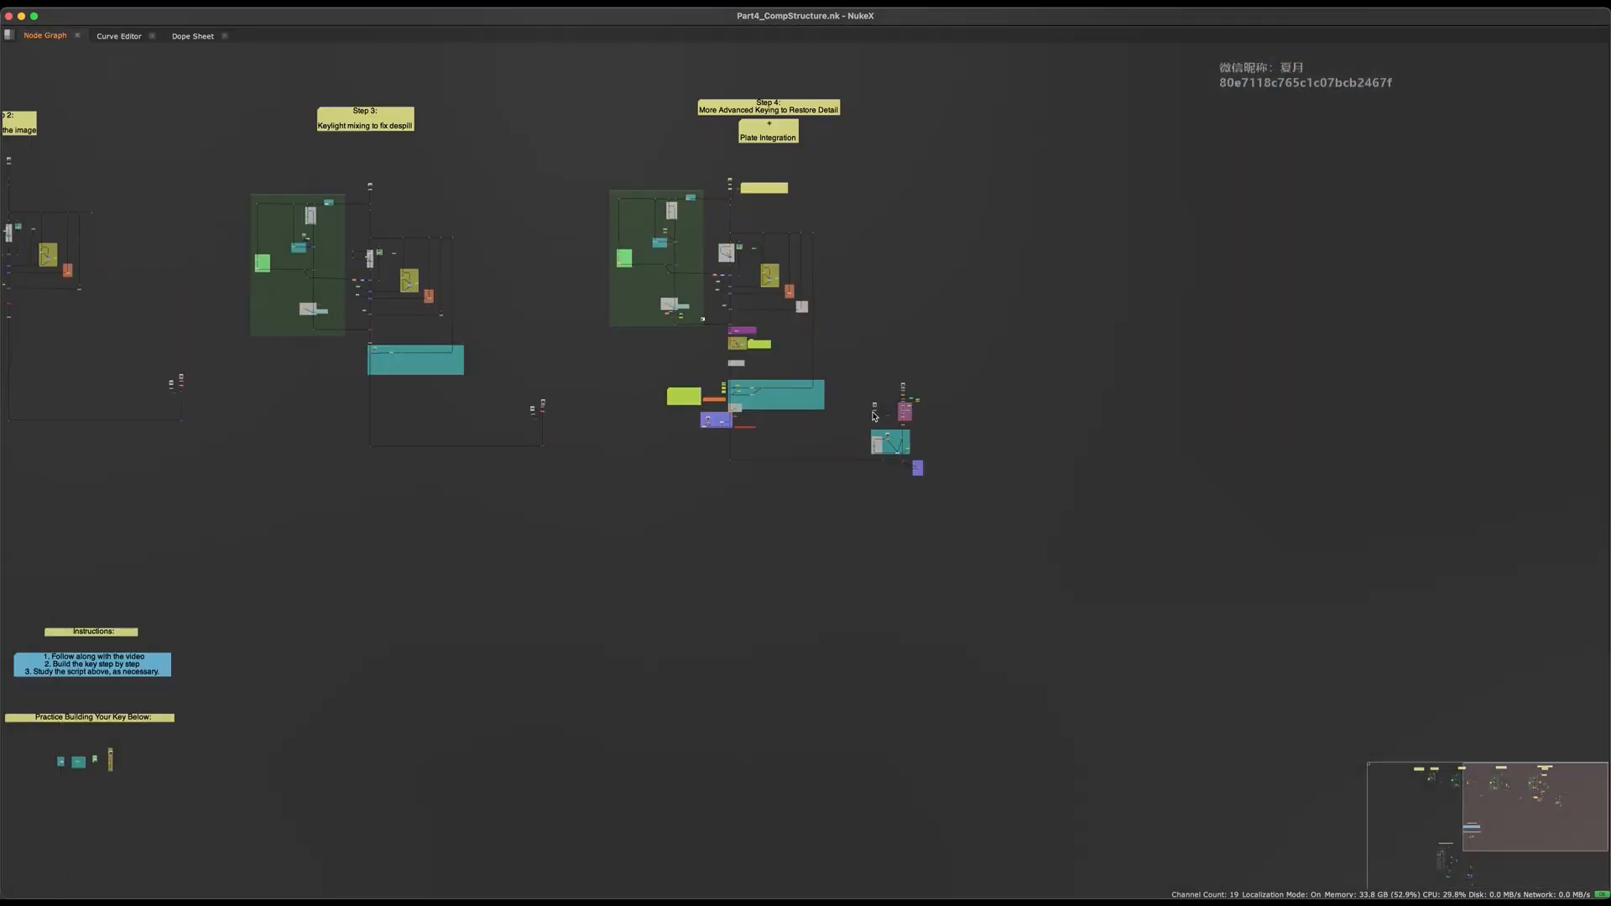
{"action": "scroll", "coordinate": [807, 277], "scroll_direction": "up", "scroll_amount": 3}
{"action": "middle_click_drag", "start_coordinate": [621, 250], "coordinate": [869, 309]}
{"action": "scroll", "coordinate": [922, 409], "scroll_direction": "down", "scroll_amount": 2}
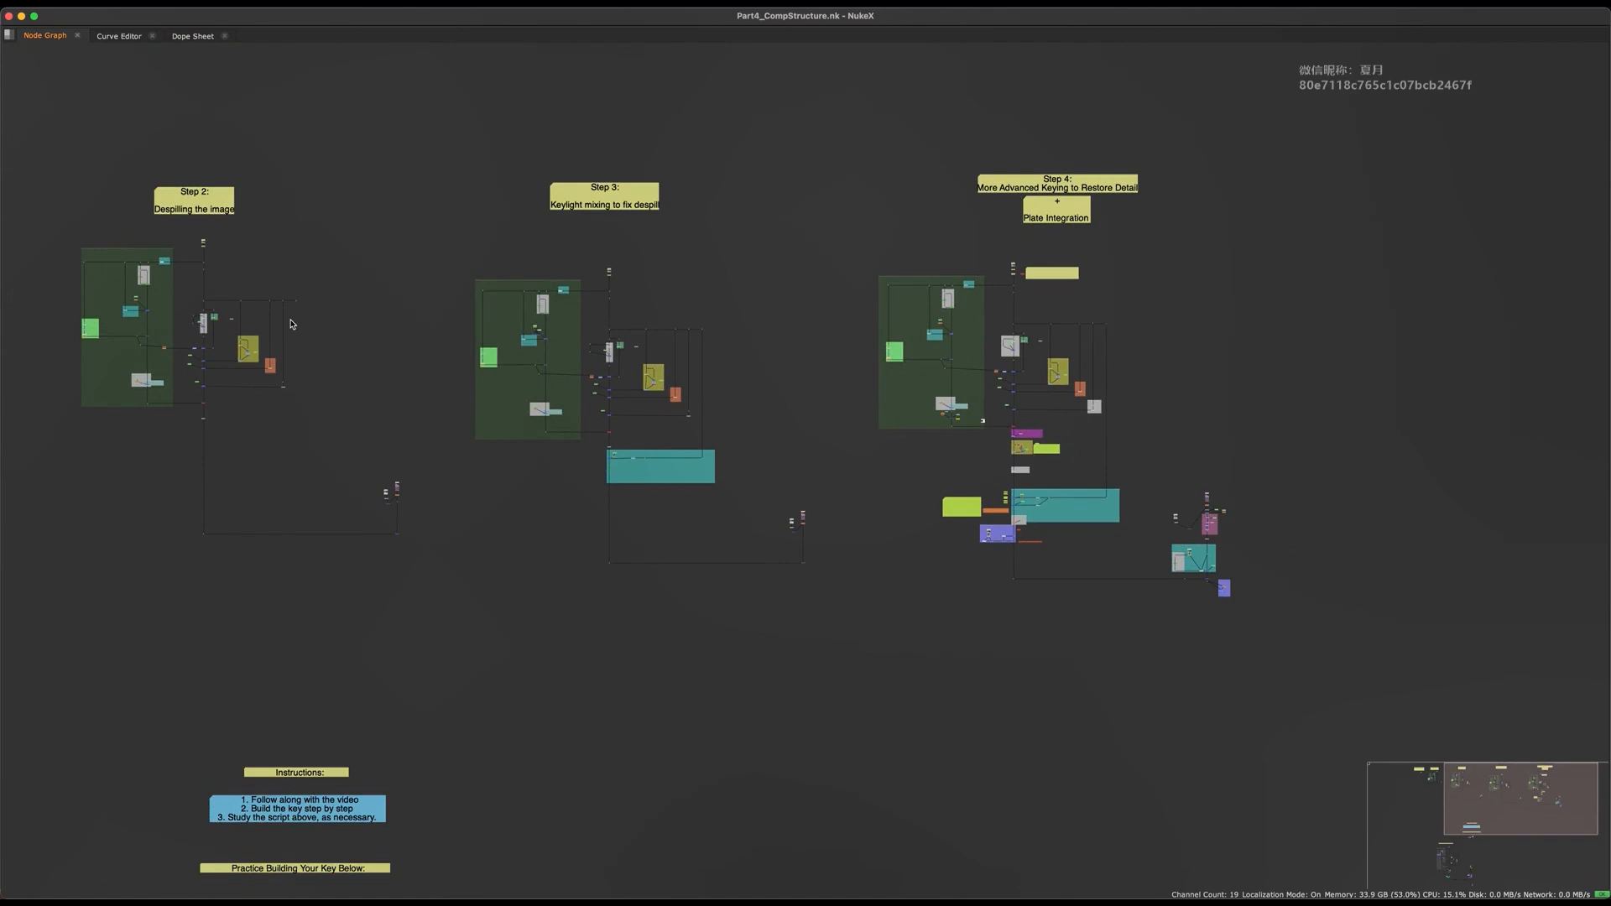
{"action": "scroll", "coordinate": [1082, 285], "scroll_direction": "up", "scroll_amount": 12}
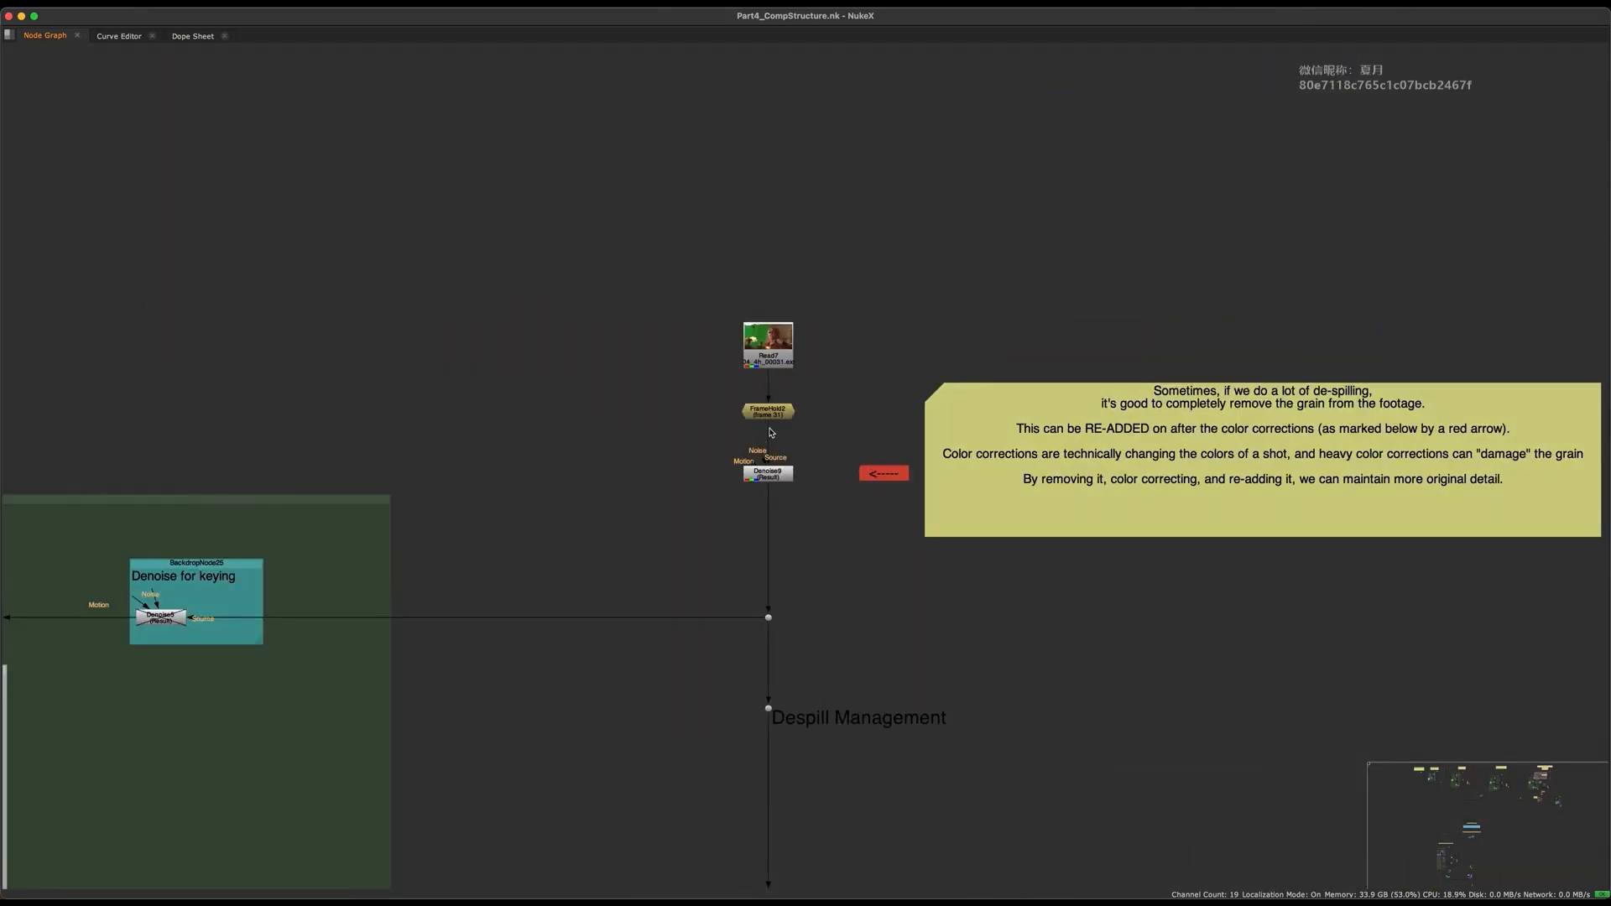
{"action": "left_click", "coordinate": [801, 413]}
{"action": "scroll", "coordinate": [801, 413], "scroll_direction": "up", "scroll_amount": 4}
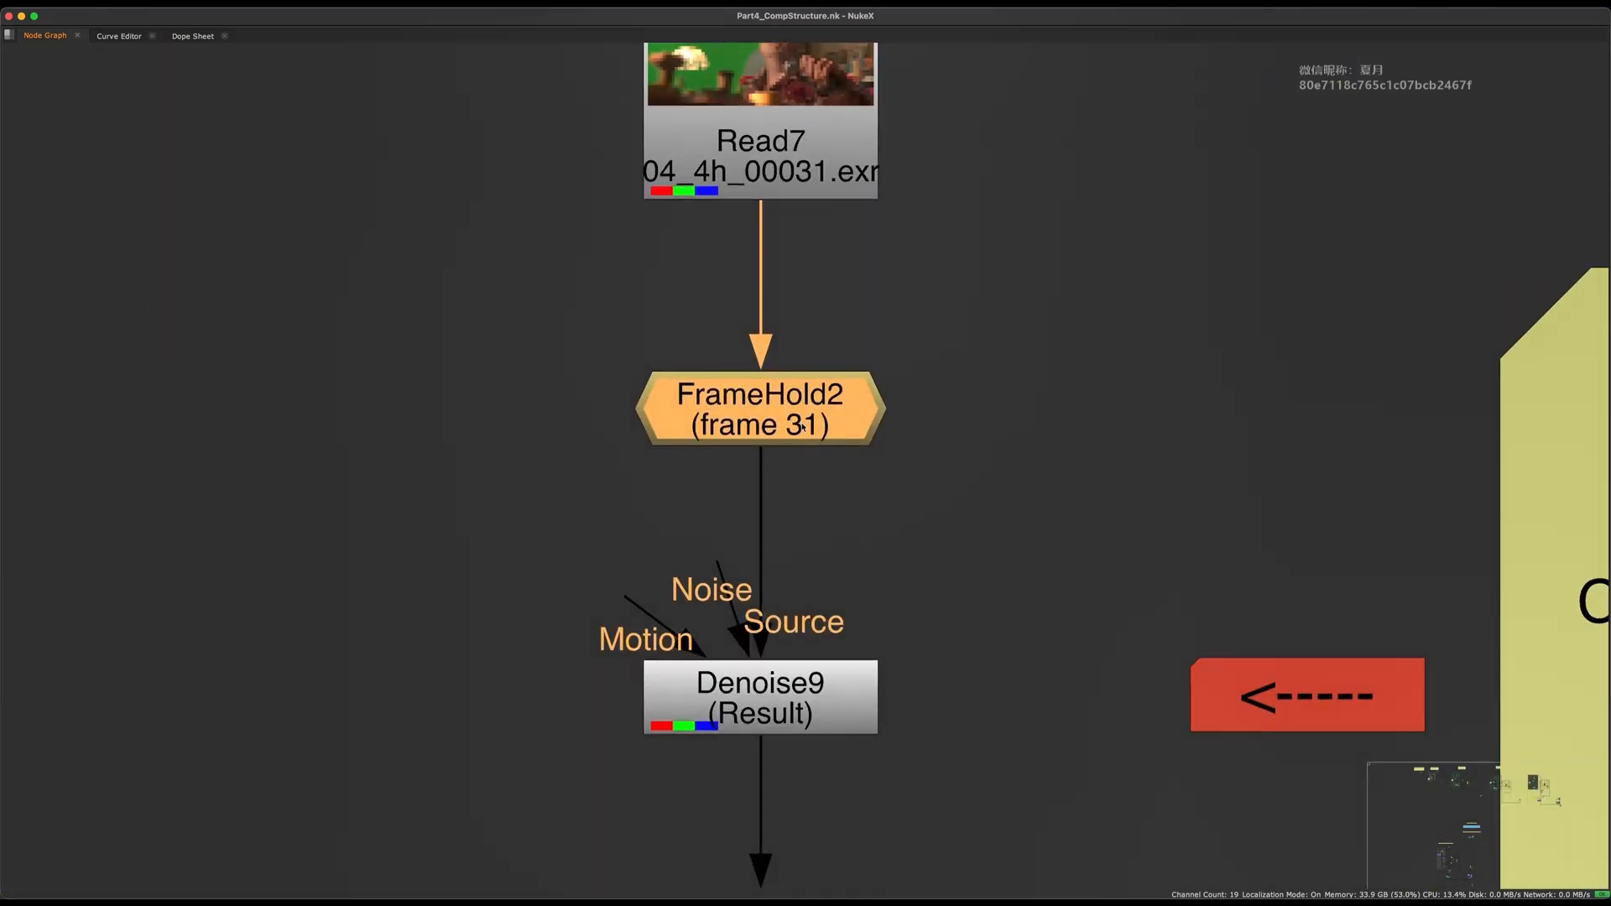
- Insert the copied frame 31 FrameHold between Keymix23 and Merge11, below the Additive Keyer section
{"action": "scroll", "coordinate": [817, 407], "scroll_direction": "down", "scroll_amount": 15}
{"action": "middle_click_drag", "start_coordinate": [881, 788], "coordinate": [853, 428]}
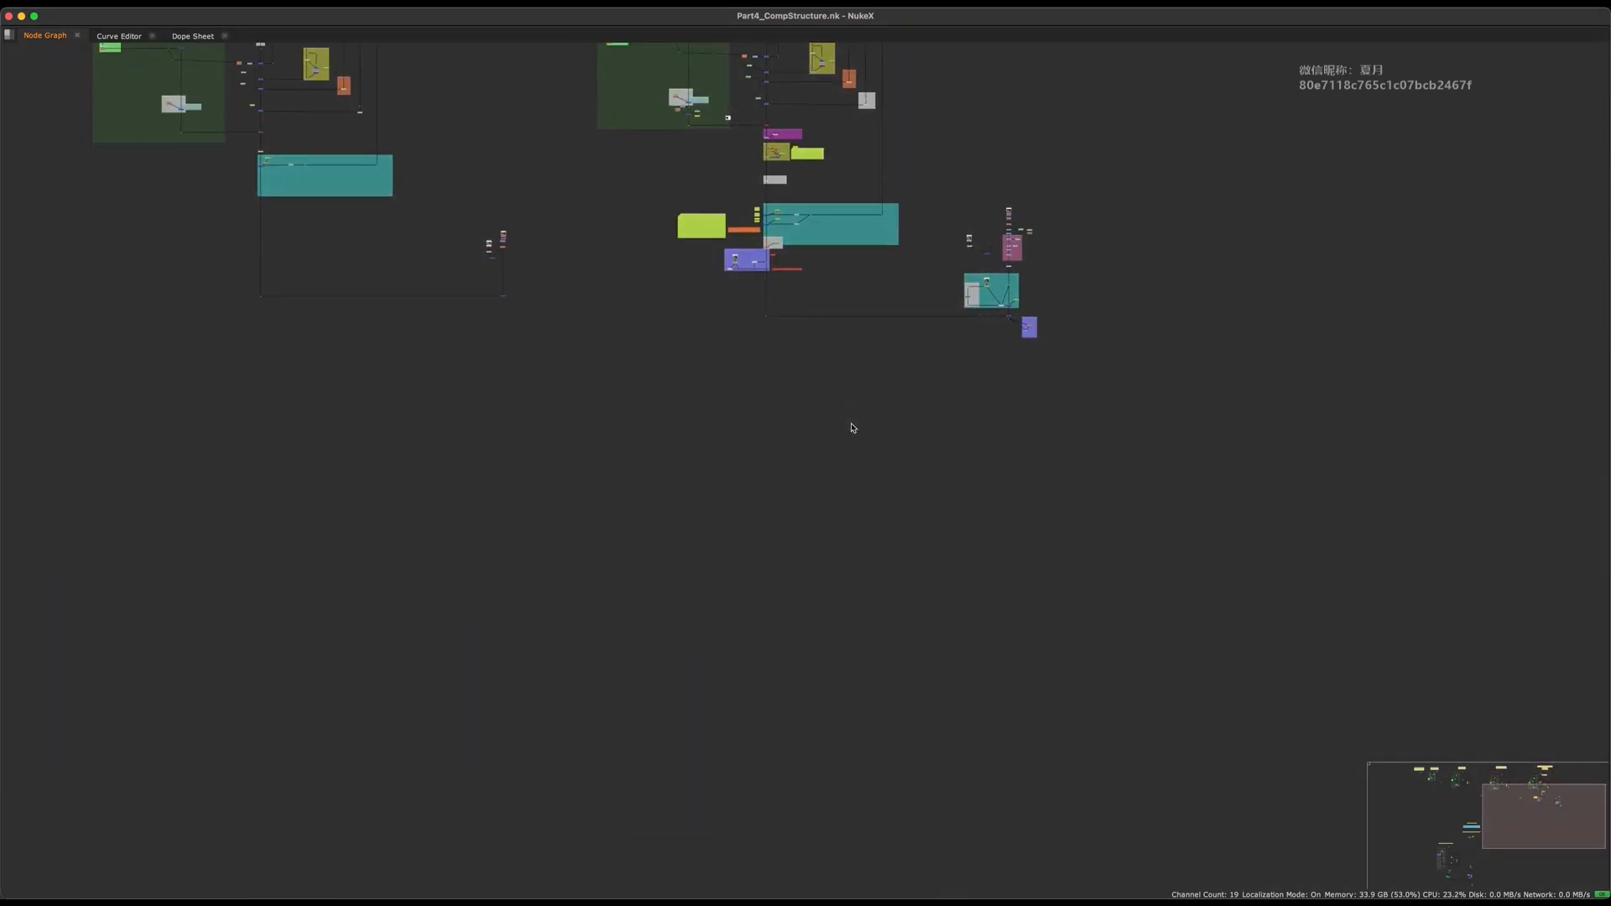
{"action": "scroll", "coordinate": [970, 334], "scroll_direction": "up", "scroll_amount": 4}
{"action": "middle_click_drag", "start_coordinate": [1054, 292], "coordinate": [872, 393]}
{"action": "scroll", "coordinate": [892, 385], "scroll_direction": "up", "scroll_amount": 8}
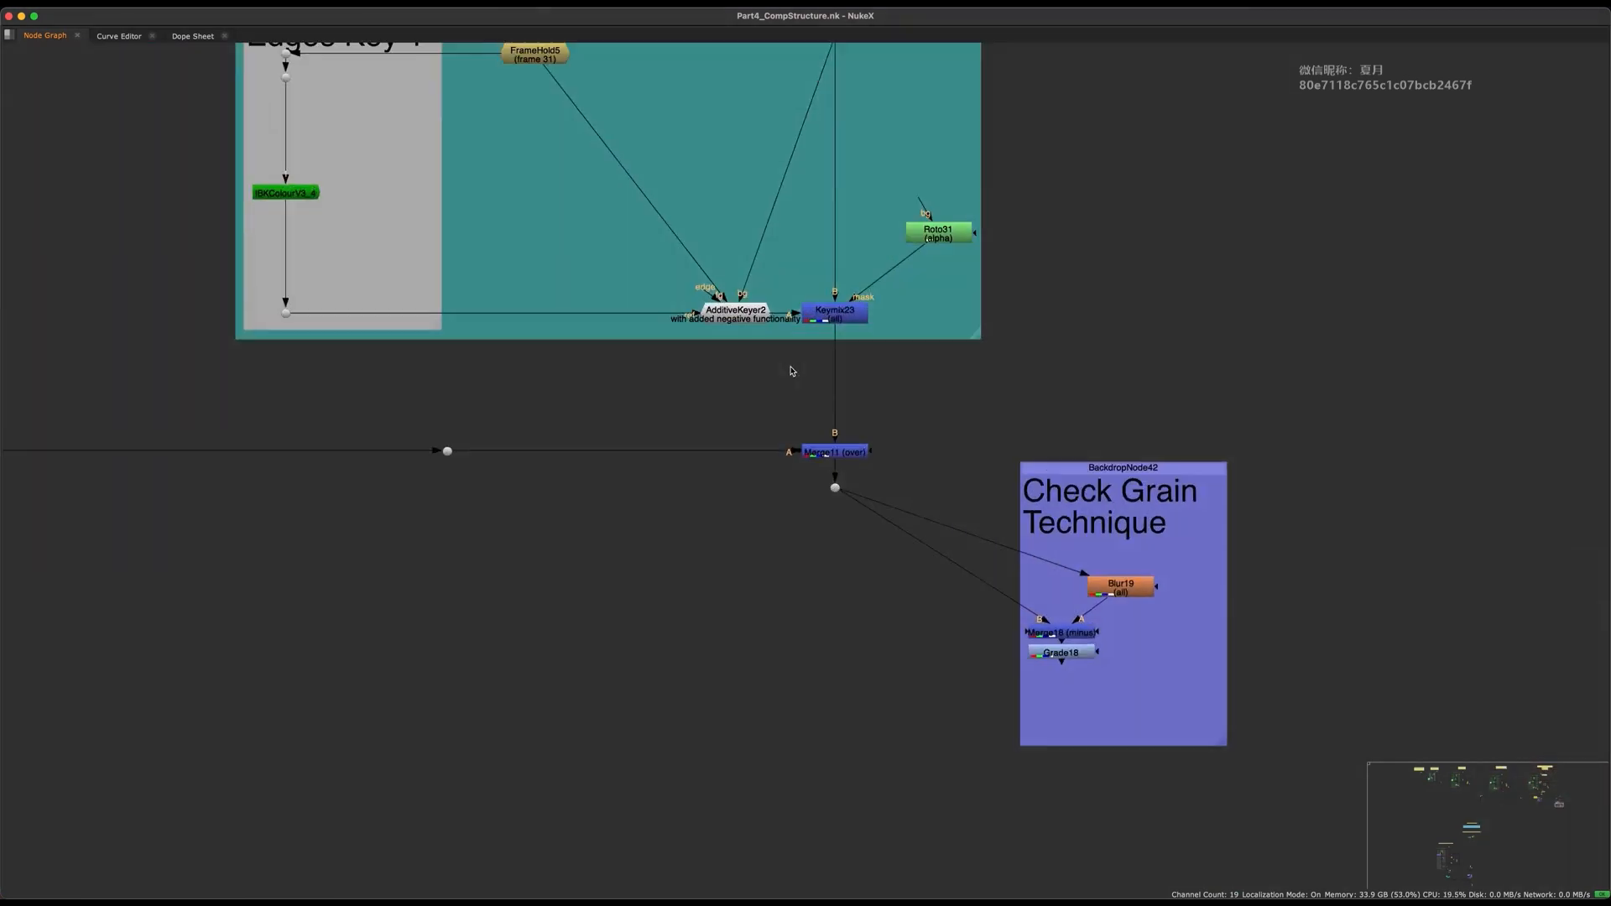
{"action": "left_click_drag", "start_coordinate": [838, 378], "coordinate": [842, 397]}
{"action": "middle_click_drag", "start_coordinate": [831, 402], "coordinate": [784, 533]}
- View the final Merge11 output with the background held, checking it in the normal layout before maximizing the node graph again
{"action": "left_click_drag", "start_coordinate": [831, 519], "coordinate": [660, 621]}
{"action": "key", "text": "1"}
{"action": "middle_click_drag", "start_coordinate": [715, 659], "coordinate": [732, 744]}
{"action": "left_click", "coordinate": [708, 766]}
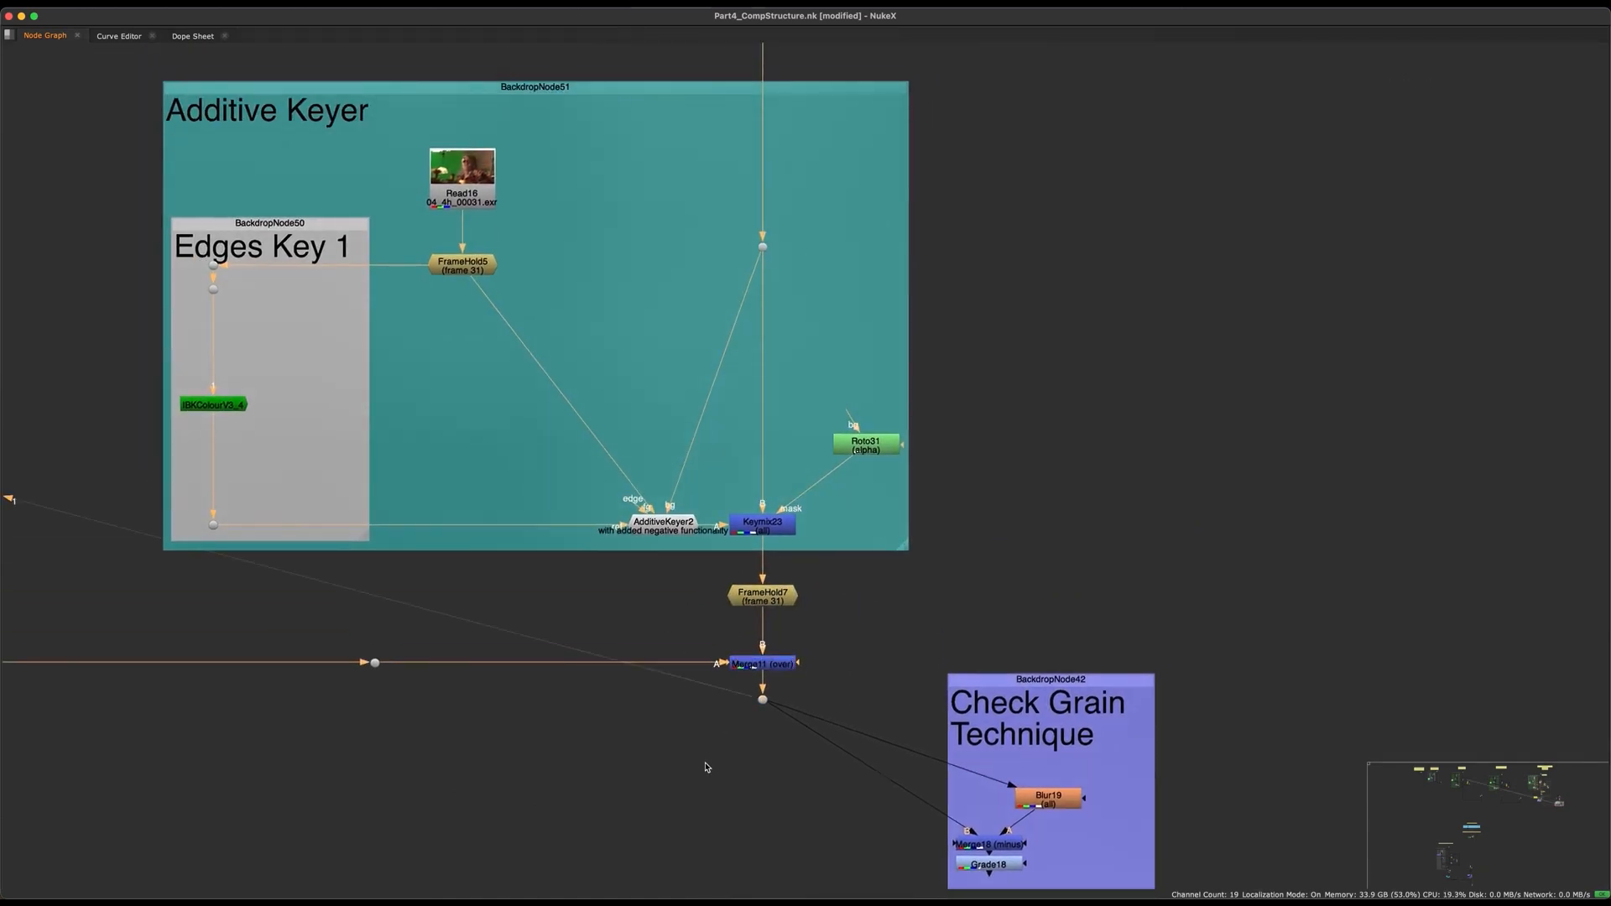
{"action": "key", "text": "space"}
{"action": "middle_click_drag", "start_coordinate": [686, 658], "coordinate": [691, 741], "text": "alt"}
{"action": "key", "text": "space"}
- Save the script and bring the whole "Example from the video" node tree into view
{"action": "scroll", "coordinate": [579, 724], "scroll_direction": "up", "scroll_amount": 2}
{"action": "middle_click_drag", "start_coordinate": [579, 721], "coordinate": [677, 582]}
{"action": "scroll", "coordinate": [600, 592], "scroll_direction": "up", "scroll_amount": 3}
{"action": "key", "text": "super+s"}
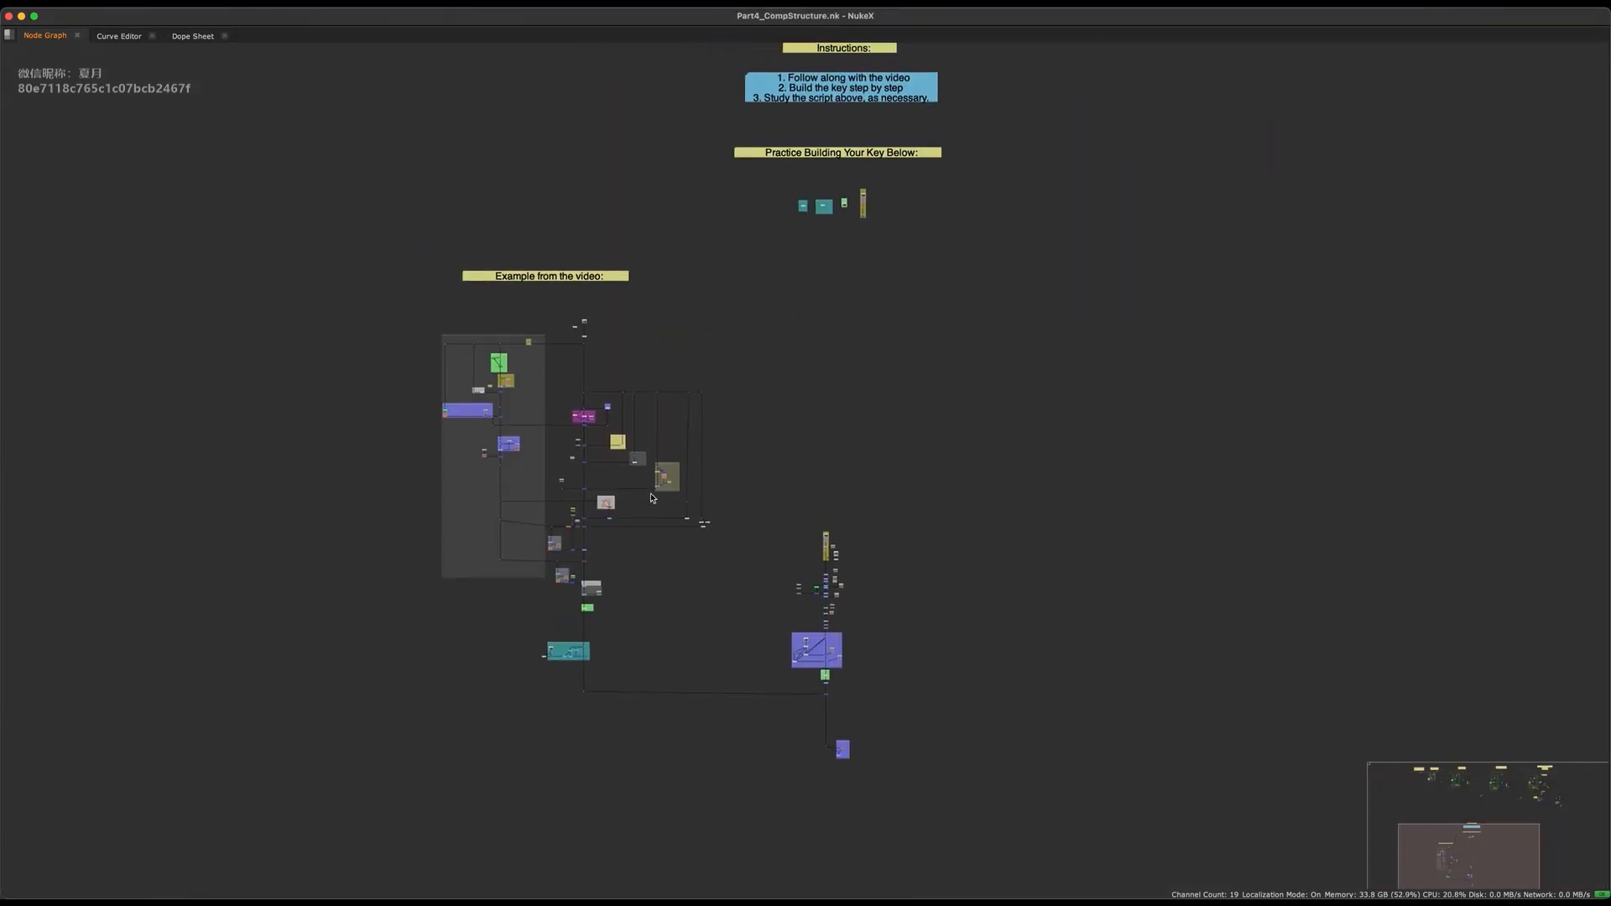
{"action": "scroll", "coordinate": [651, 498], "scroll_direction": "up", "scroll_amount": 2}
{"action": "middle_click_drag", "start_coordinate": [651, 499], "coordinate": [511, 431]}
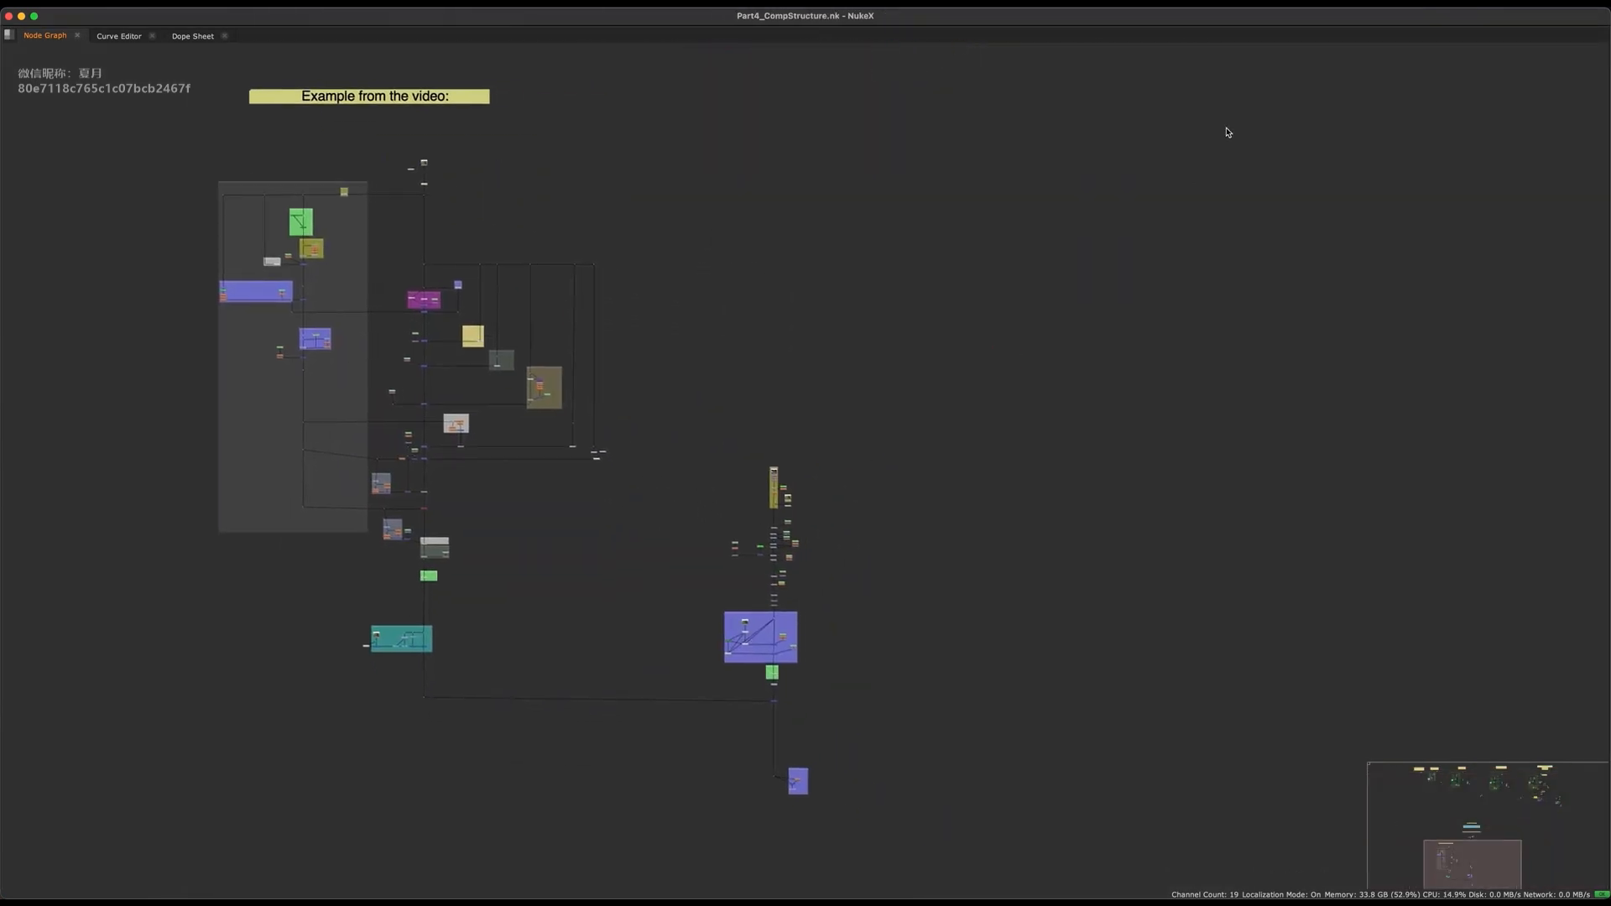